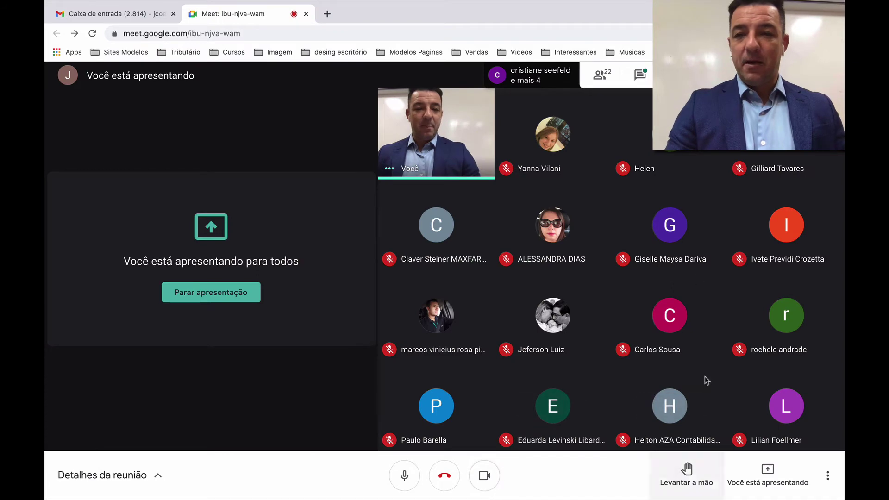
Stop presenting the screen in the Google Meet call.
left_click(768, 471)
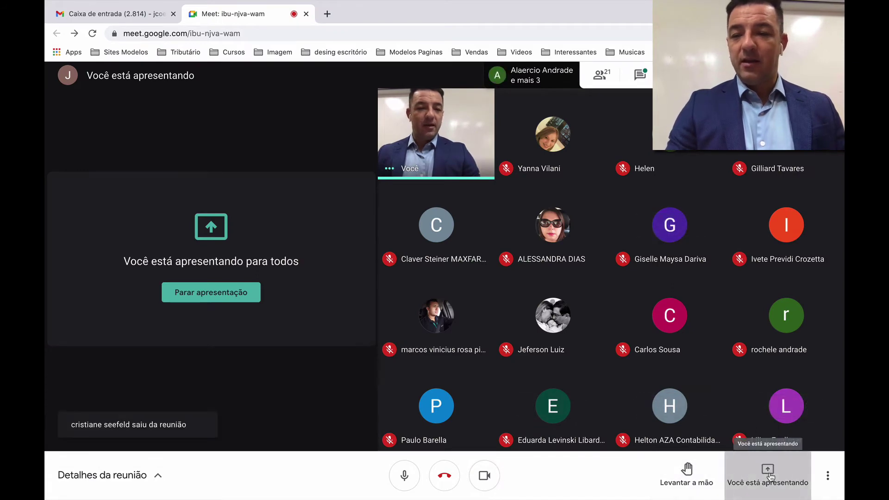
left_click(760, 420)
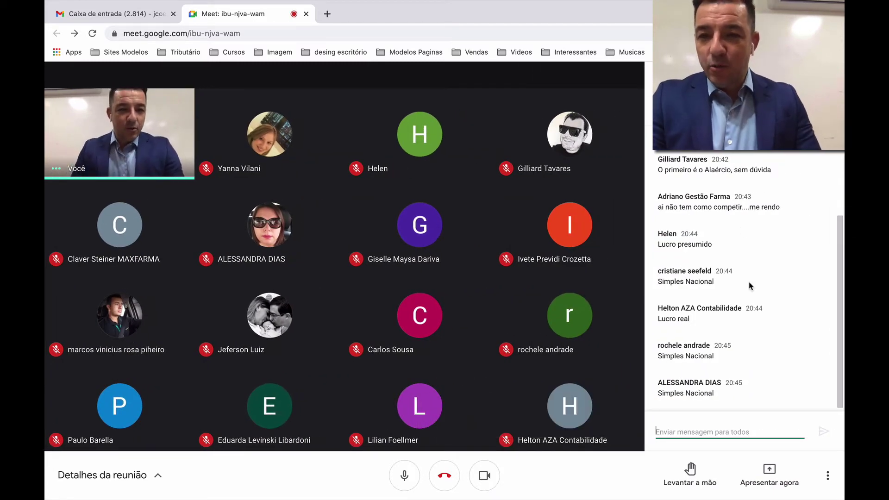
Review the participants' tax regime answers in the meeting chat, highlighting the Simples Nacional and Lucro real replies, and close the chat.
scroll(750, 286, "up", 3)
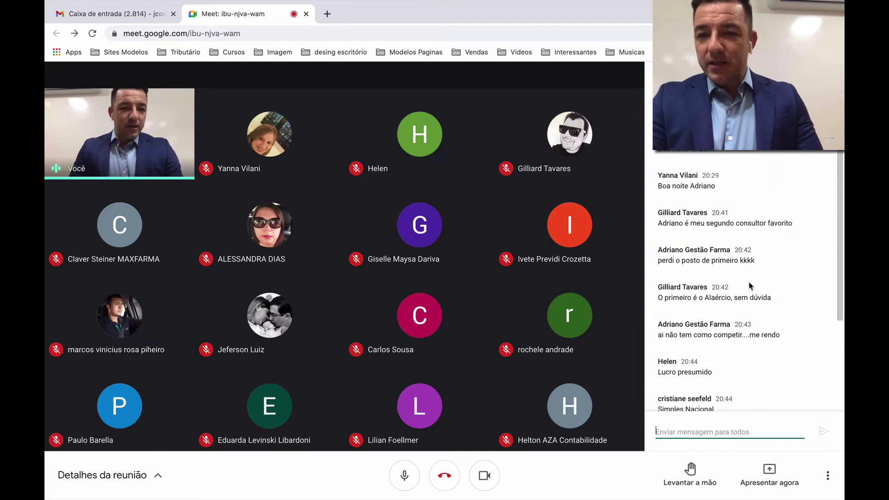
scroll(750, 286, "down", 2)
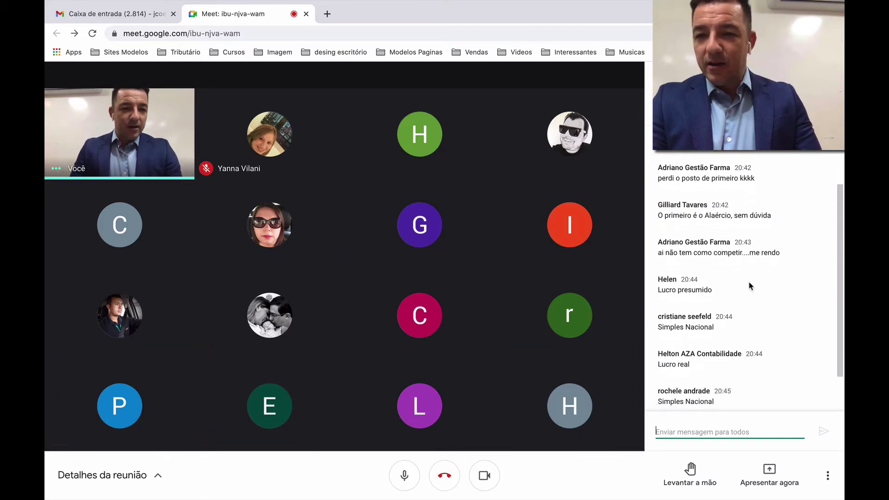
scroll(751, 286, "down", 2)
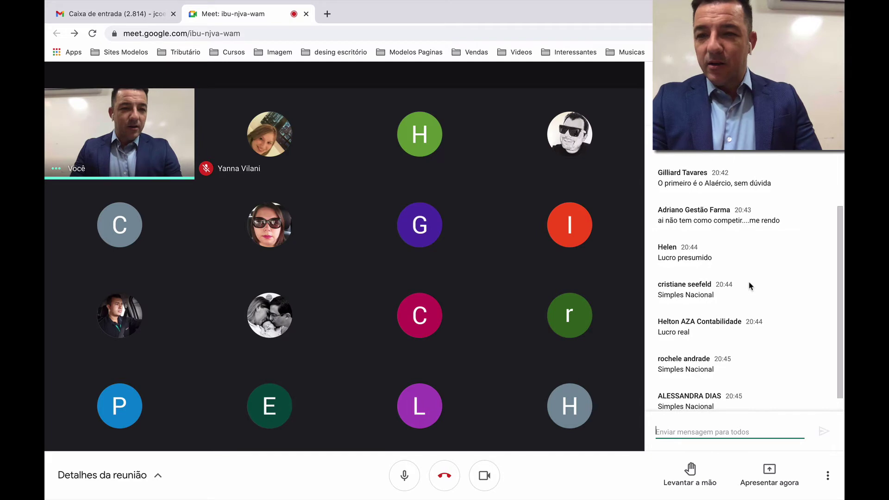
scroll(751, 286, "down", 1)
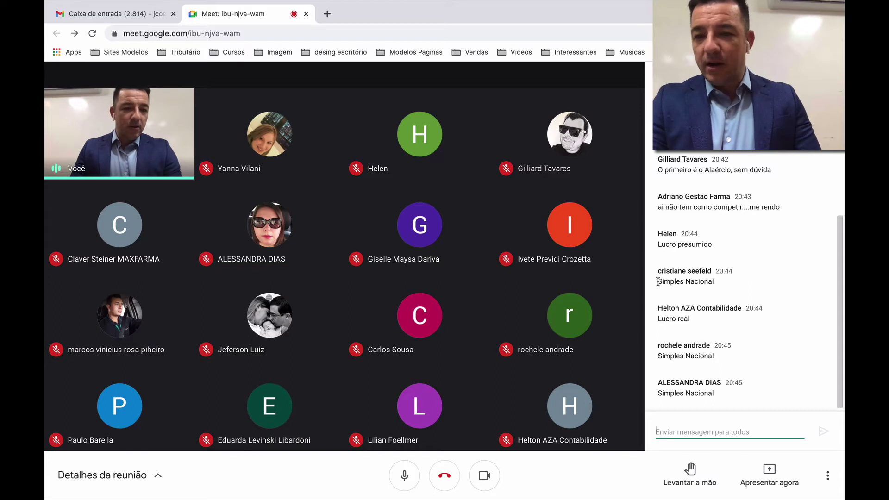
left_click_drag(658, 282, 723, 284)
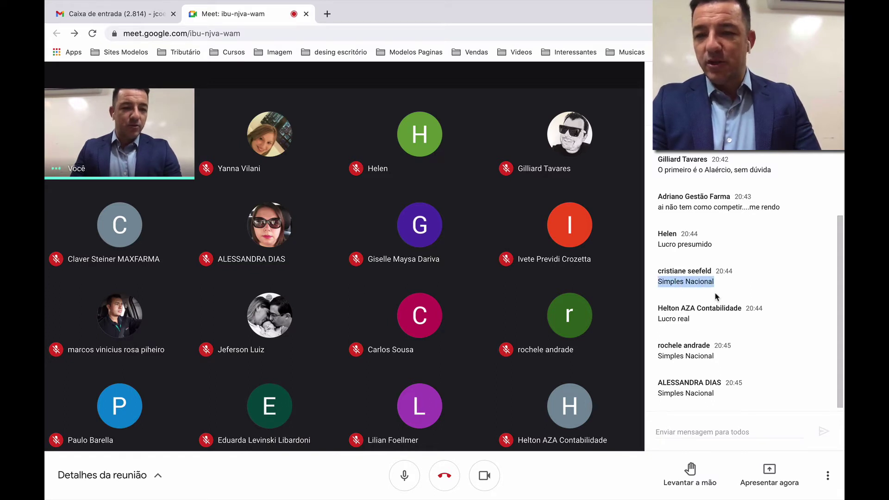
left_click_drag(694, 320, 668, 319)
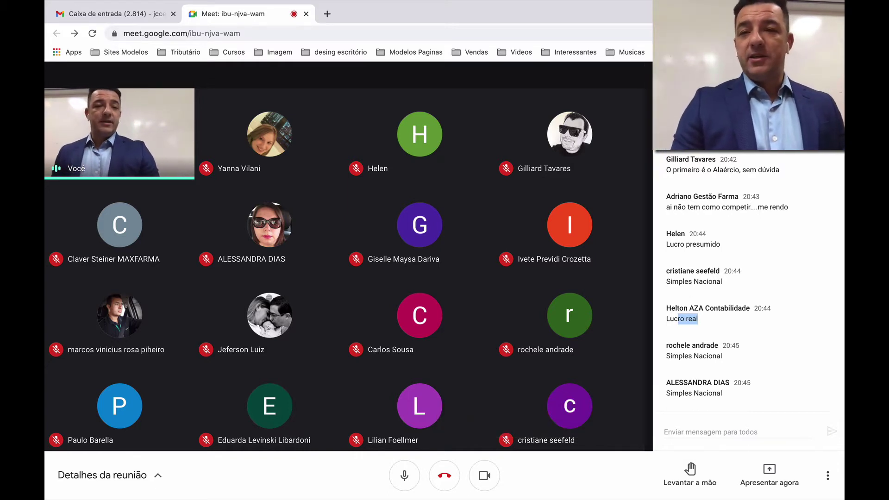
key("ctrl+alt+c")
Switch to the SimTax simulator workbook in Excel and add a blank worksheet after the Simples Completo sheet.
mouse_move(779, 244)
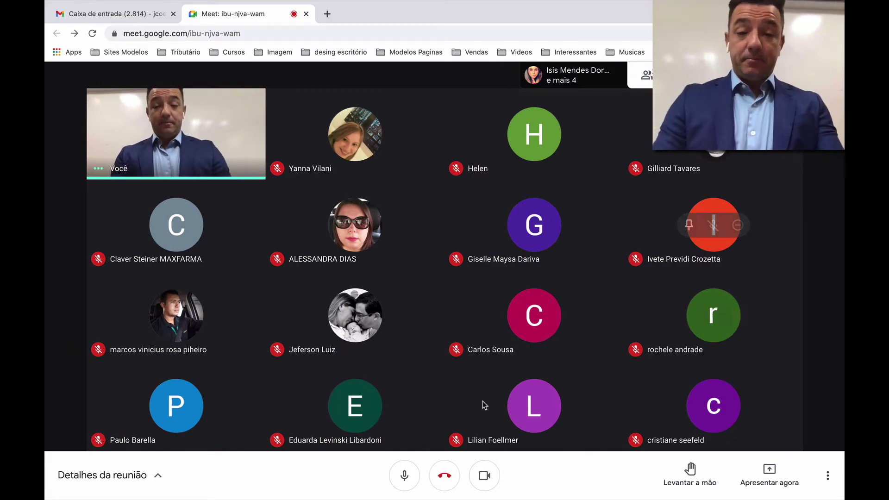
mouse_move(438, 477)
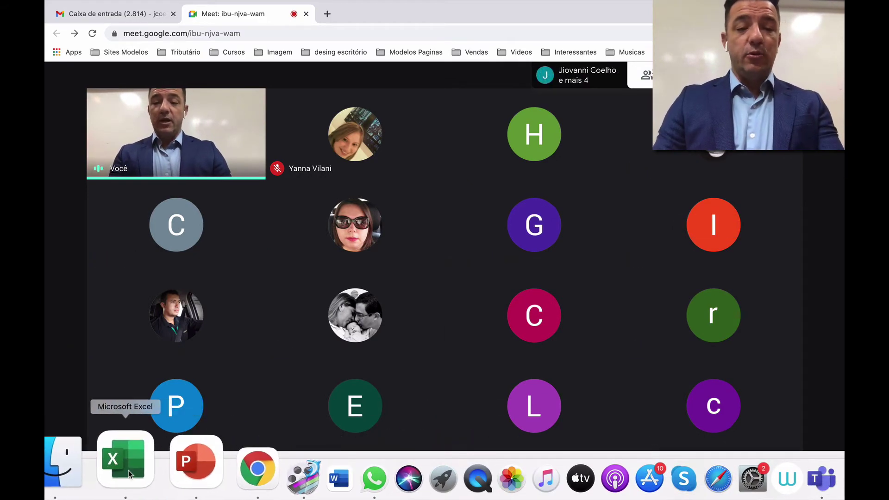
left_click(128, 470)
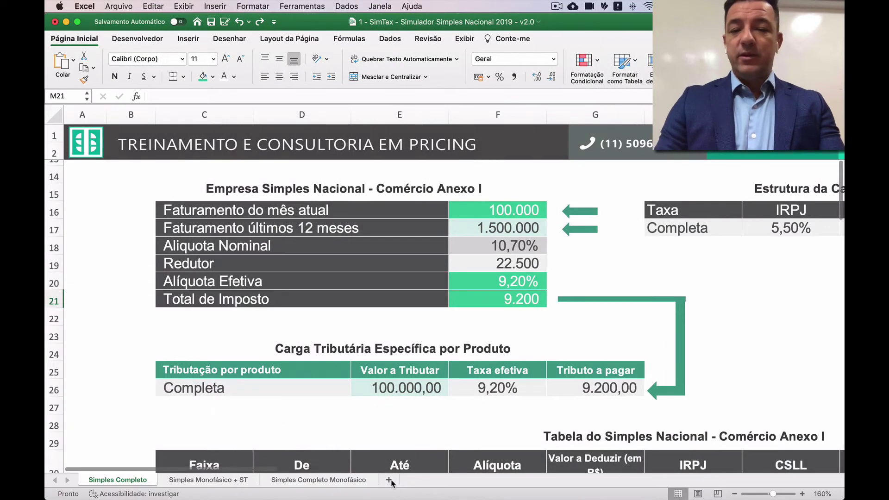
left_click(321, 479)
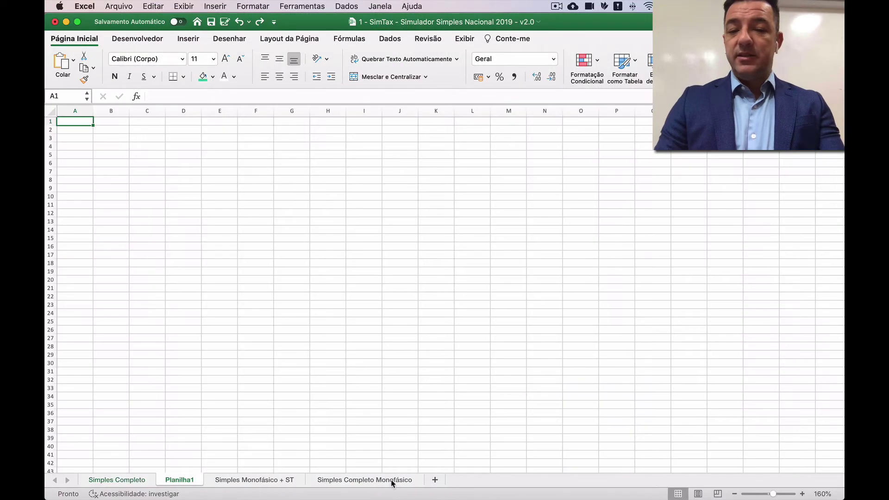
Set the new worksheet's display zoom to 270%.
left_click(804, 494)
left_click(803, 494)
left_click(804, 495)
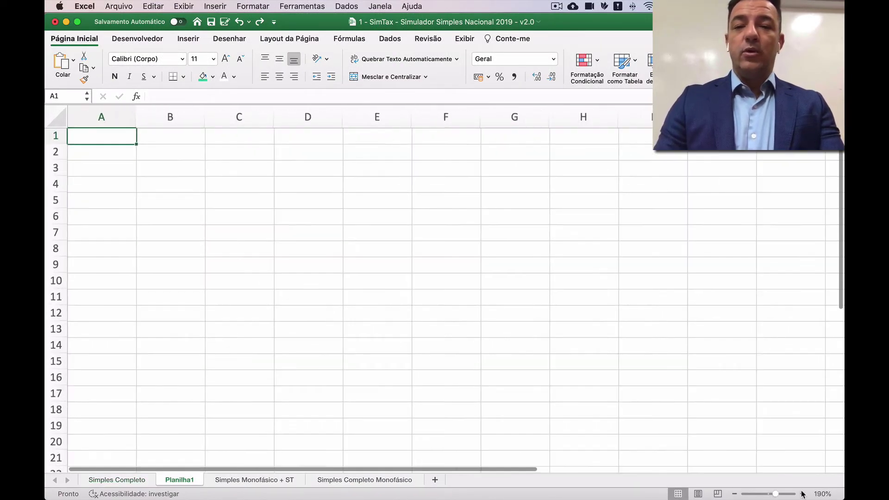
left_click(804, 494)
left_click(803, 495)
left_click(803, 494)
left_click(803, 495)
left_click(803, 494)
left_click(804, 495)
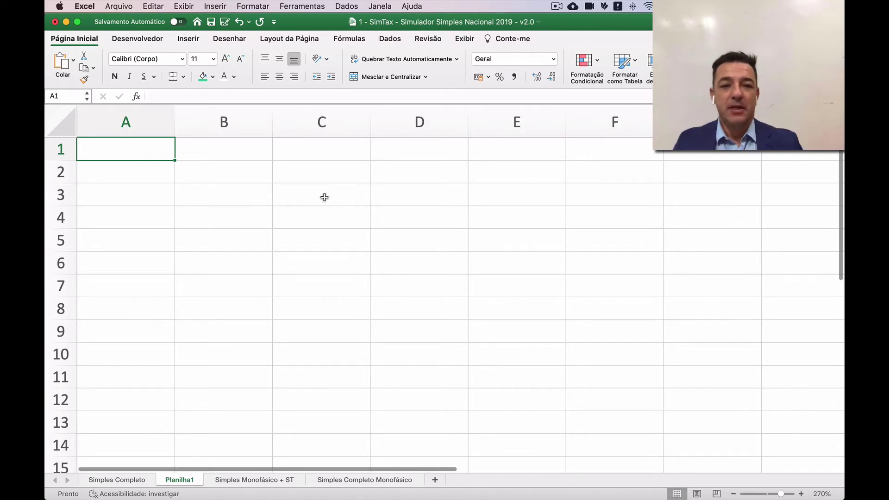
Enter the label Distribuiora in cell C3 with the state SC beside it in D3.
left_click(301, 198)
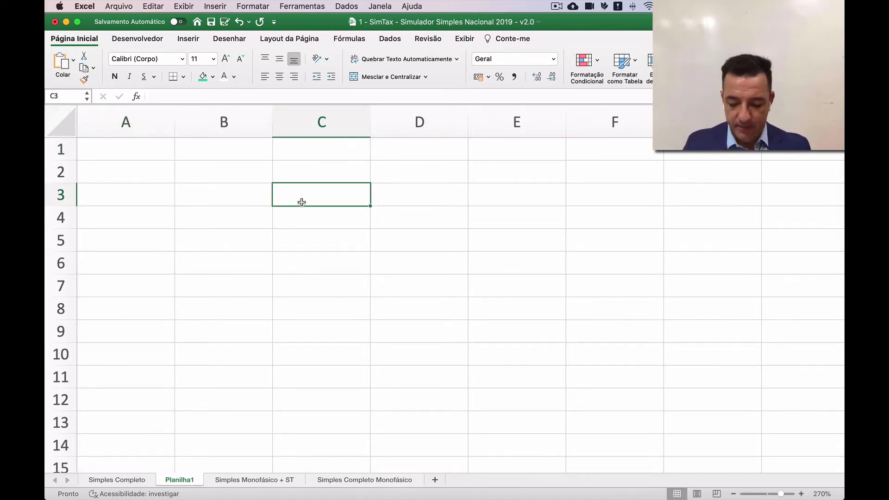
type("Distri")
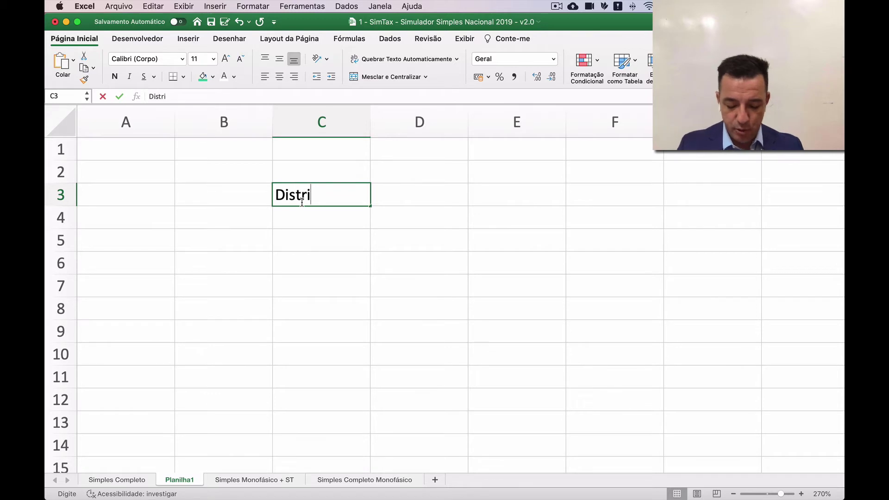
type("buiora")
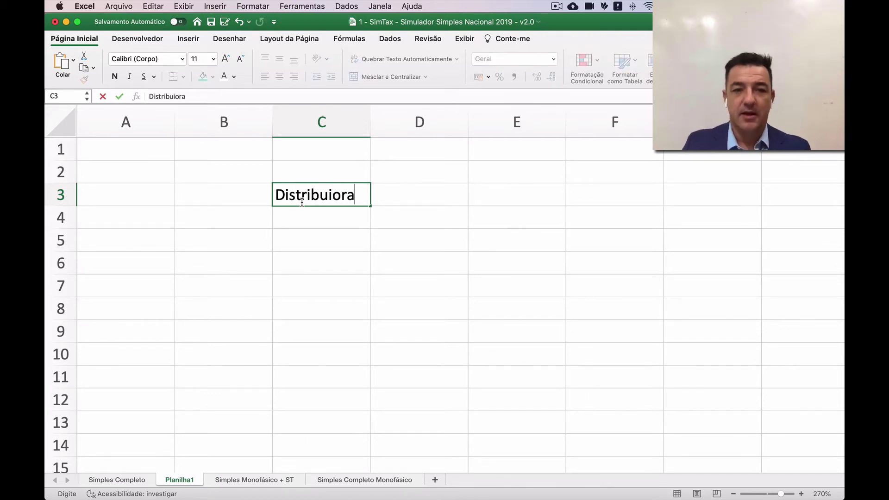
key("Tab")
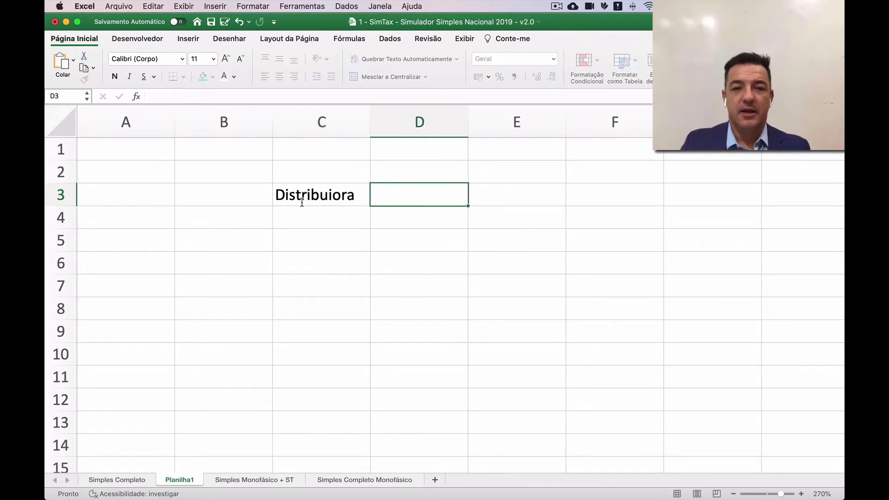
type("SC")
key("Return")
key("Left")
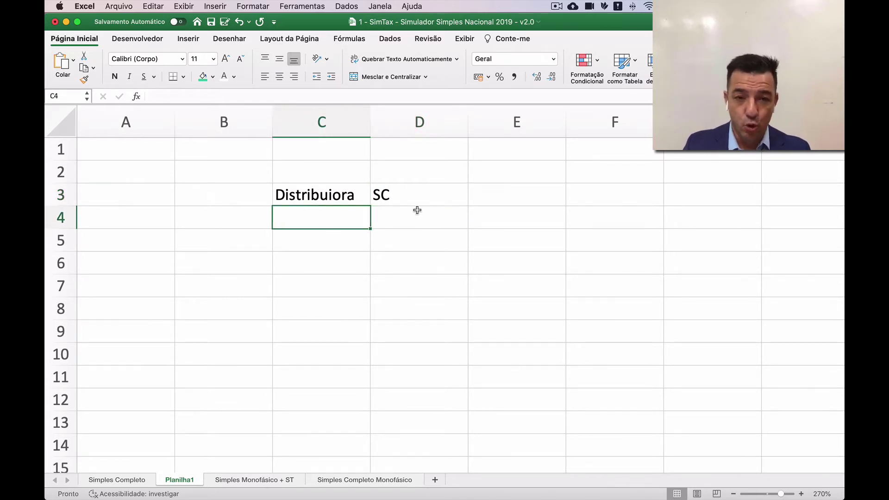
Add a Farmacia row in C4 with the state SC in D4.
key("Down")
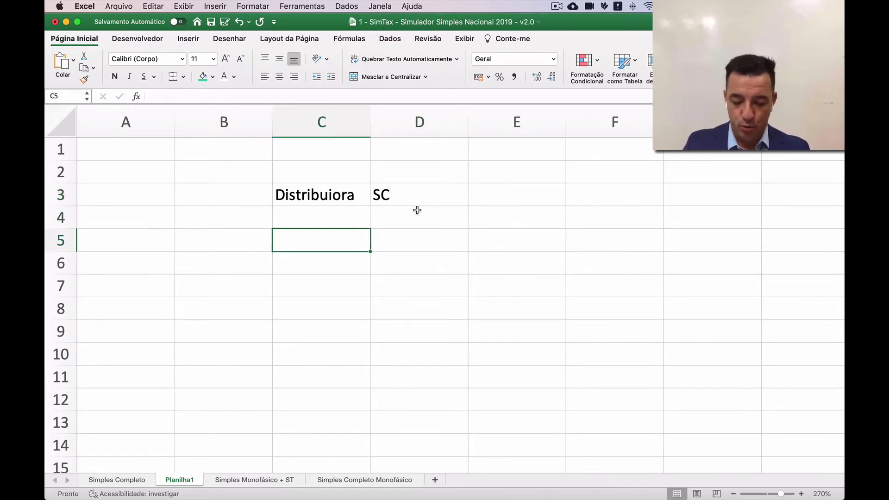
key("Up")
type("F")
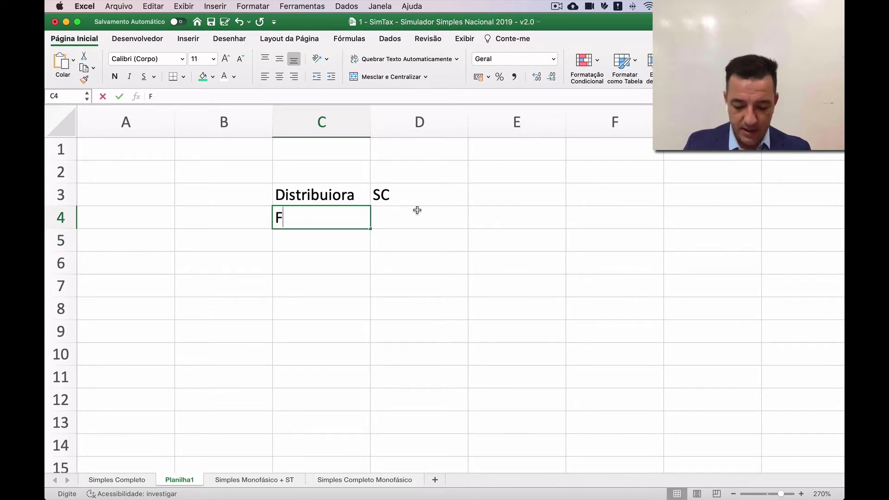
type("armacia")
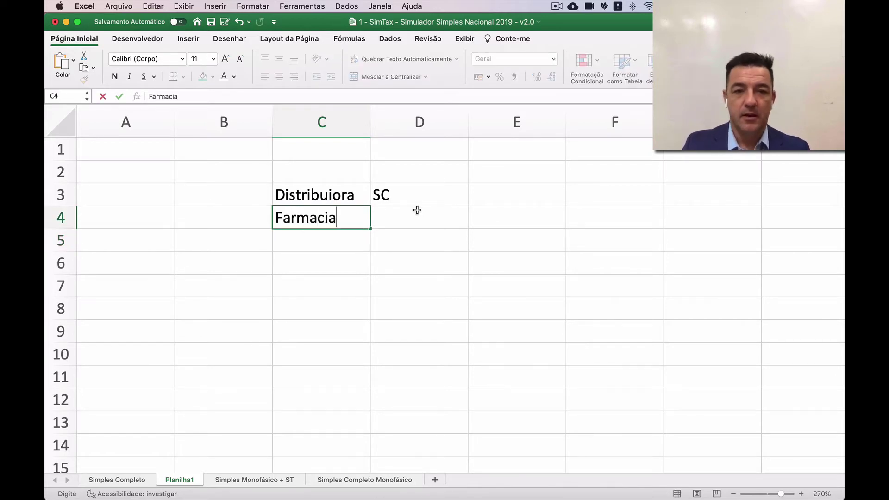
key("Tab")
type("SC")
key("Return")
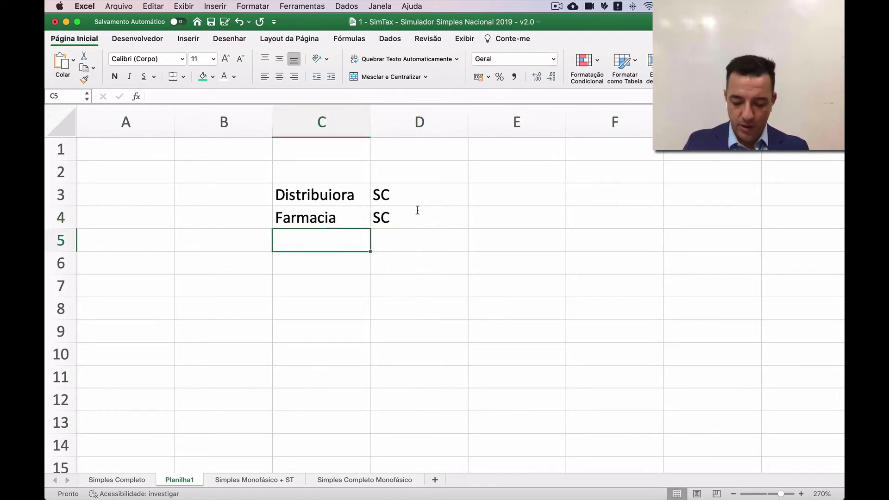
Add a Cliente row in C5 with the state SC in D5.
type("Cliente")
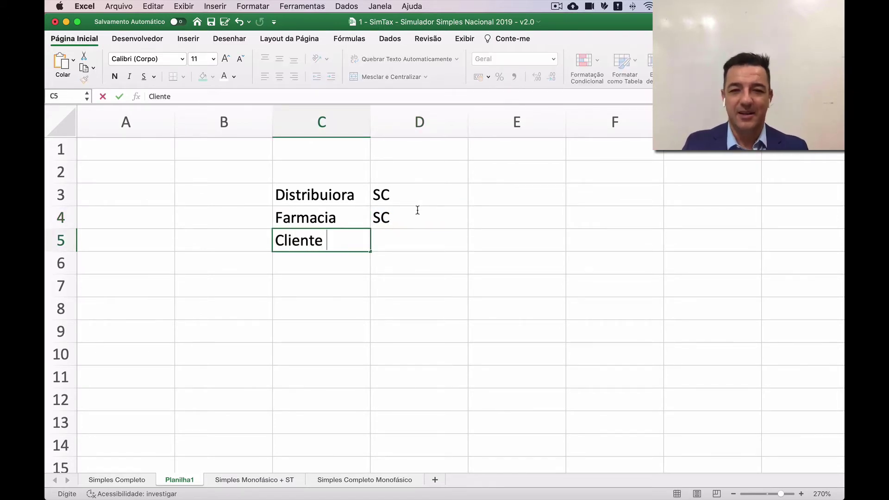
key("Tab")
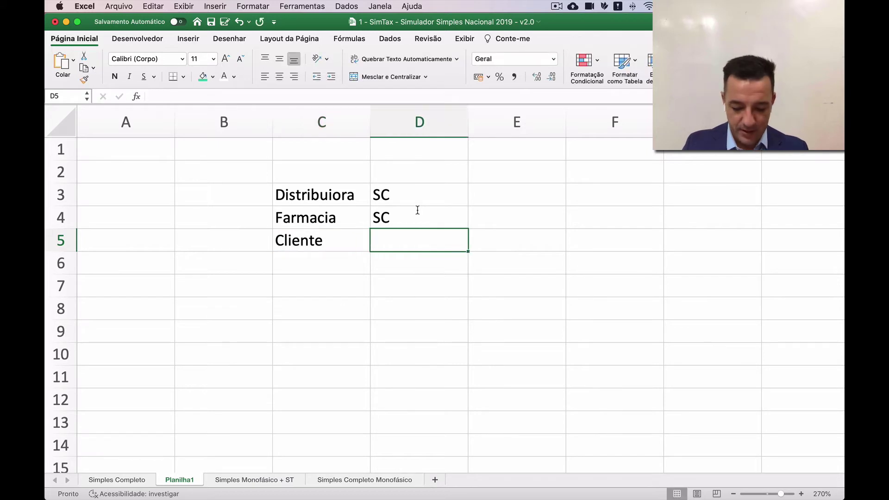
type("V")
key("BackSpace")
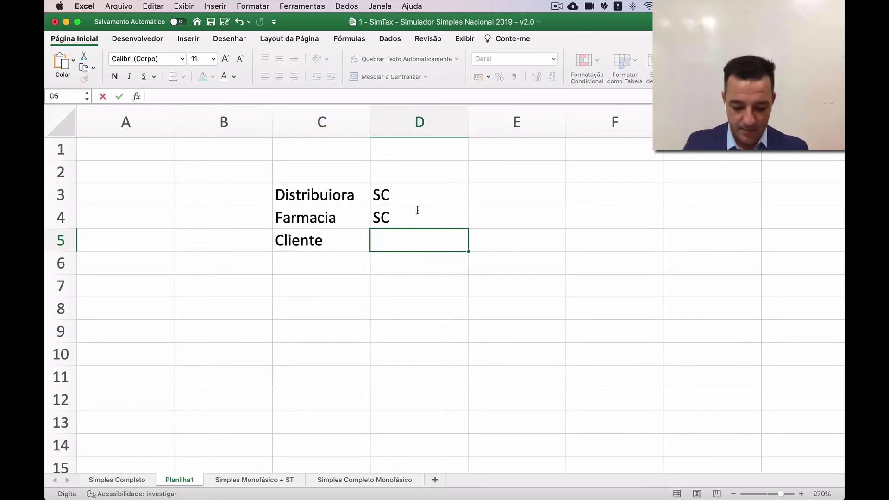
type("SC")
key("Return")
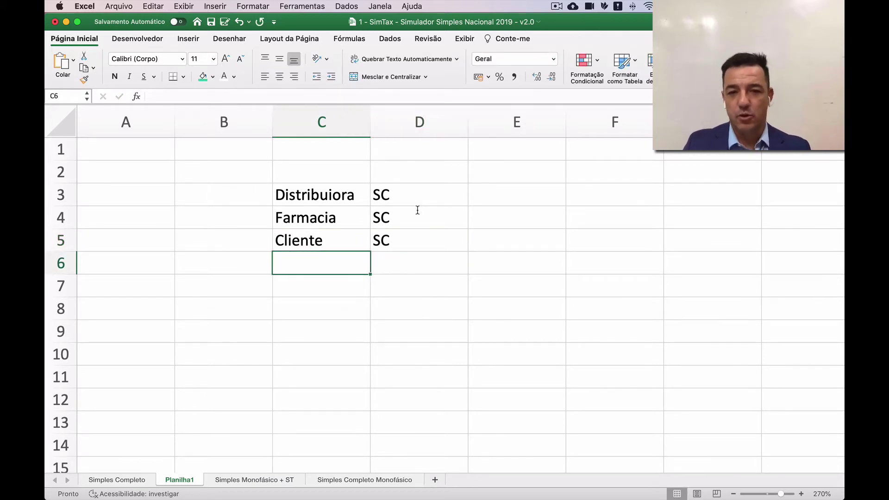
key("Up")
key("Right")
key("Up")
key("Up")
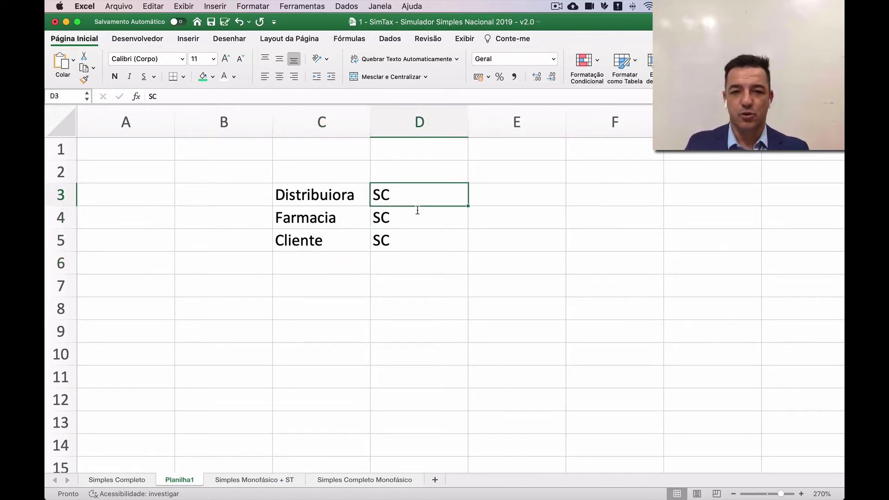
key("Right")
key("Left")
key("Left")
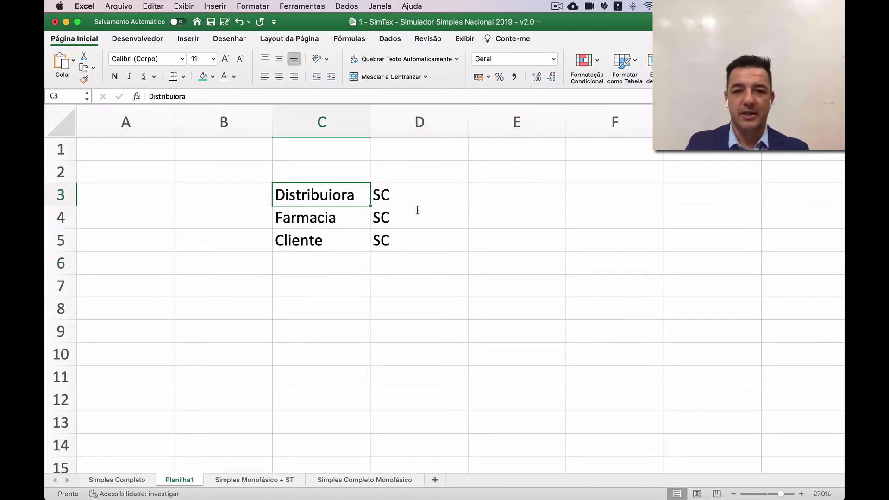
key("Down")
key("Down")
key("Right")
key("Up")
key("Up")
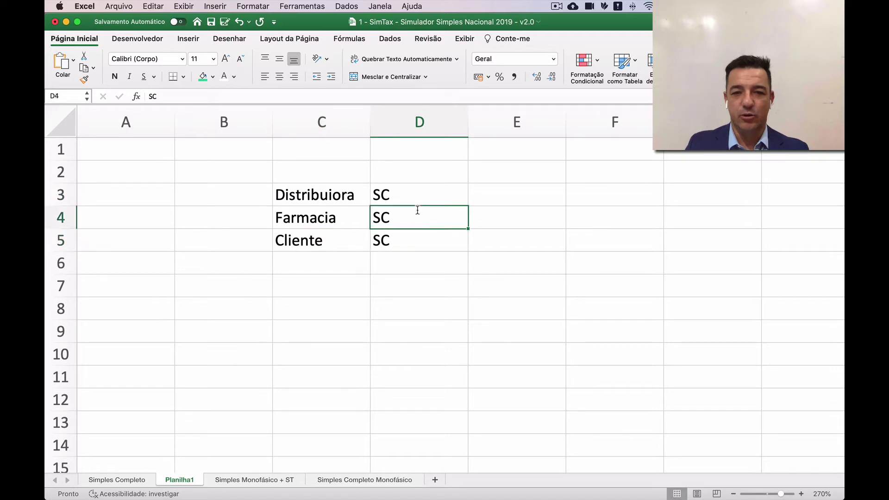
key("Down")
key("Down")
key("Down")
key("Left")
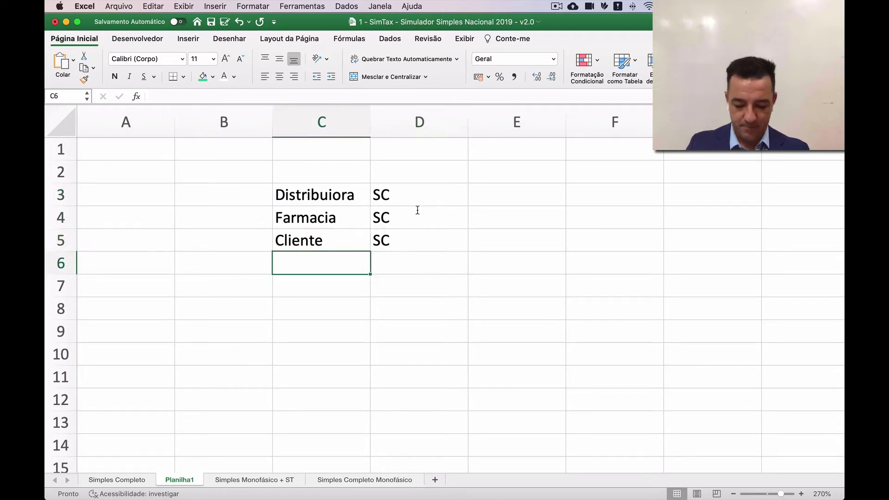
key("Left")
key("Up")
key("Up")
key("Up")
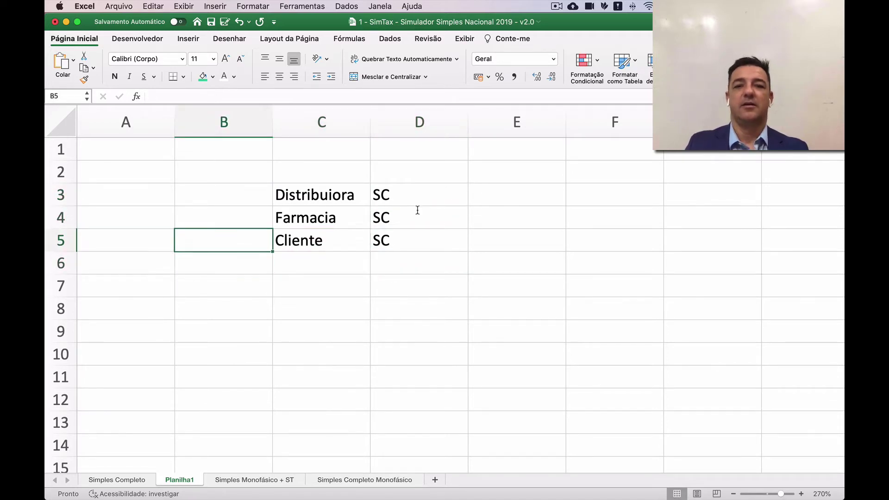
Enter the state RS in cells F3, F4 and F5, beside the Distribuiora, Farmacia and Cliente rows.
key("Right")
key("Right")
key("Right")
key("Right")
key("Left")
key("Right")
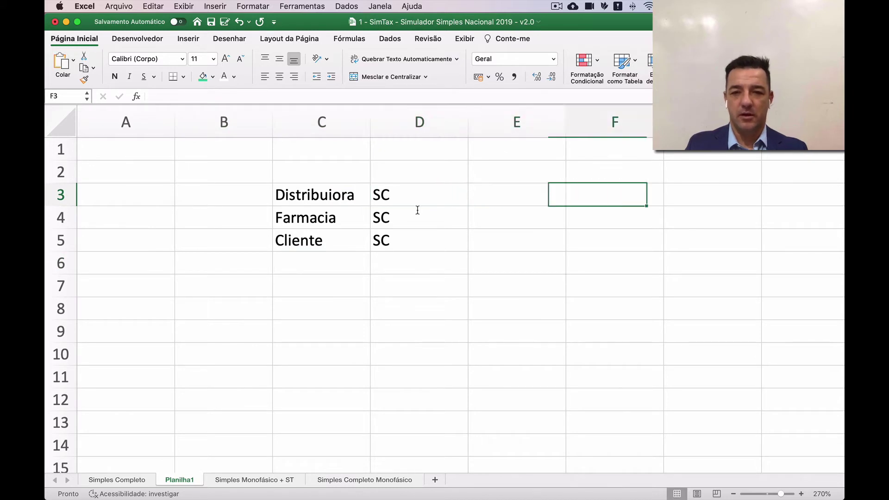
type("RS")
key("Return")
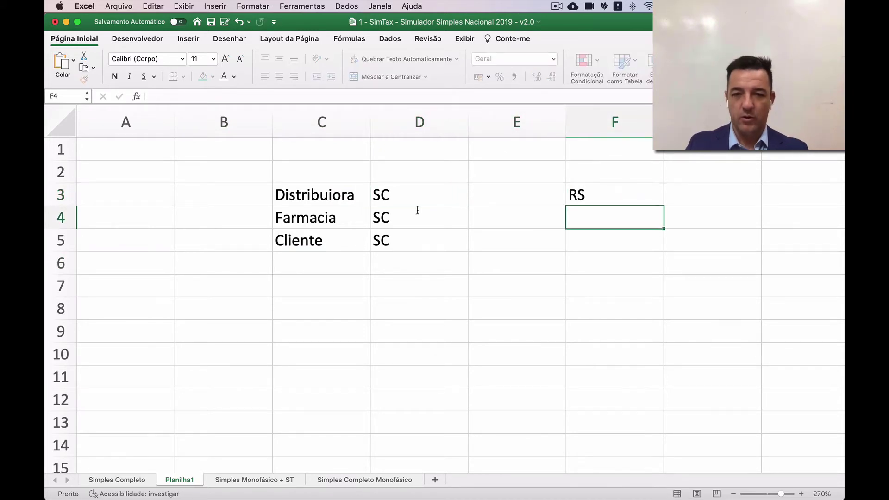
type("RS")
key("Return")
type("RS")
key("Return")
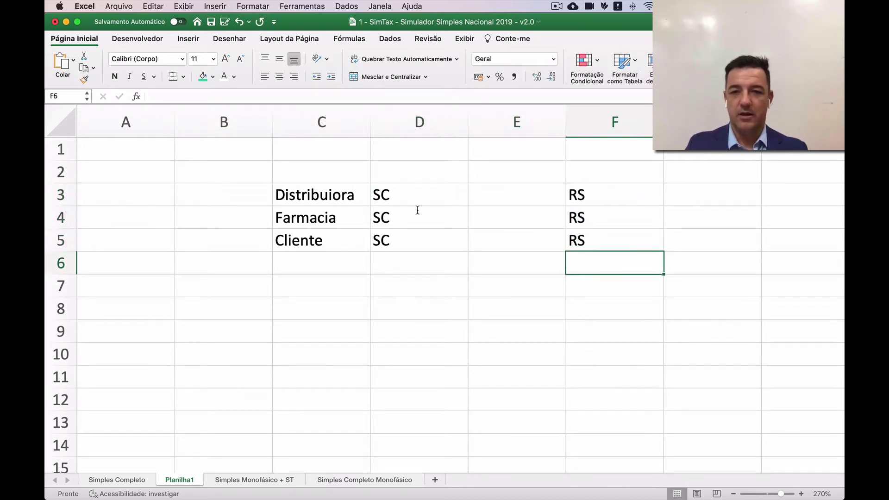
Narrow the empty column E that separates the SC and RS columns.
key("Left")
key("Left")
key("Up")
key("Up")
key("Up")
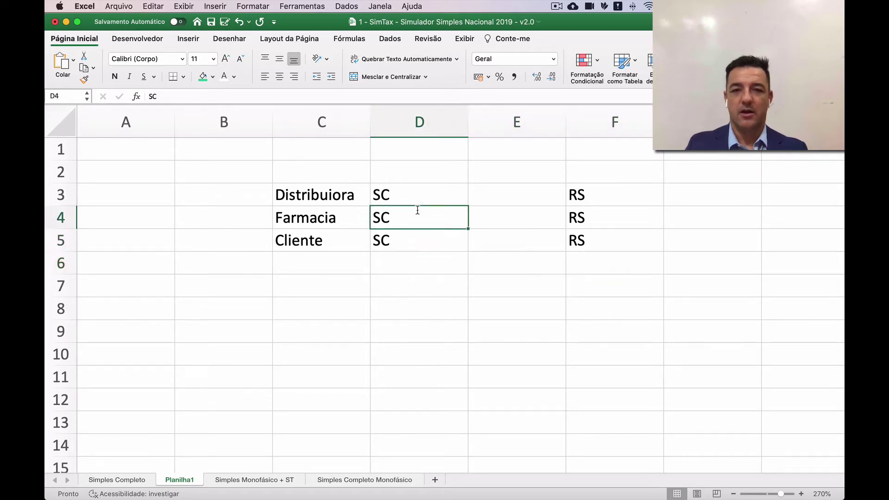
key("Right")
key("Right")
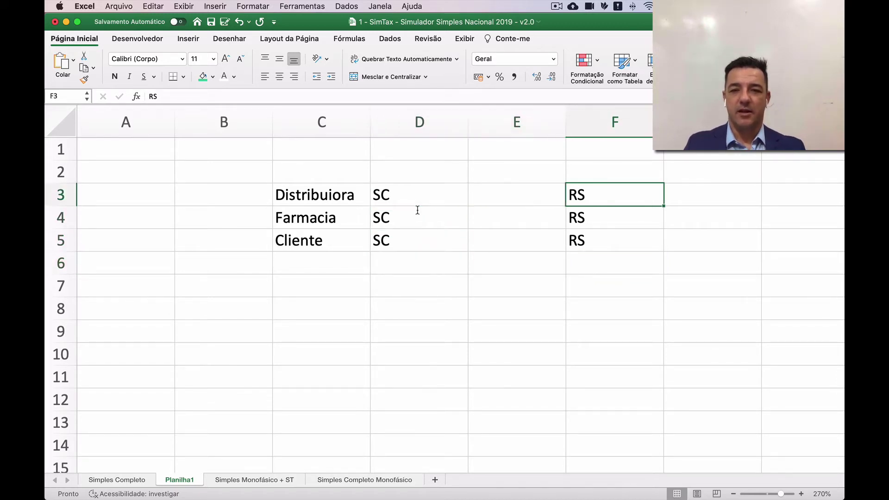
key("Left")
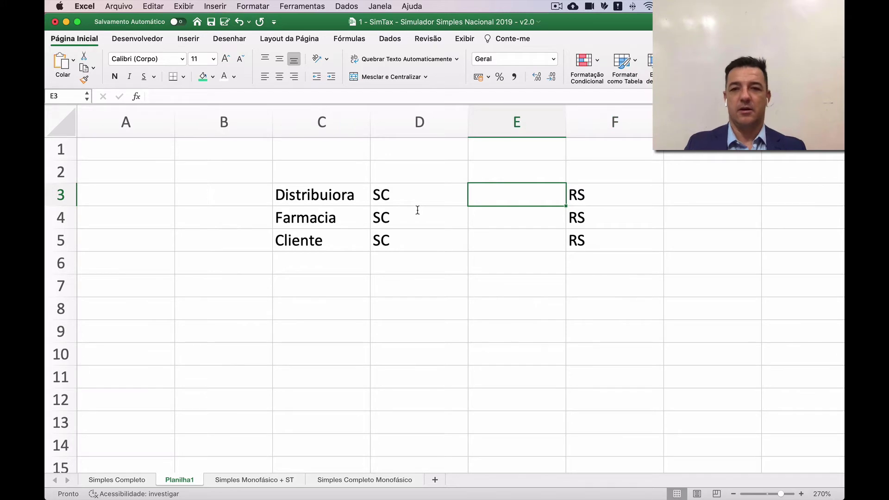
left_click_drag(565, 122, 504, 124)
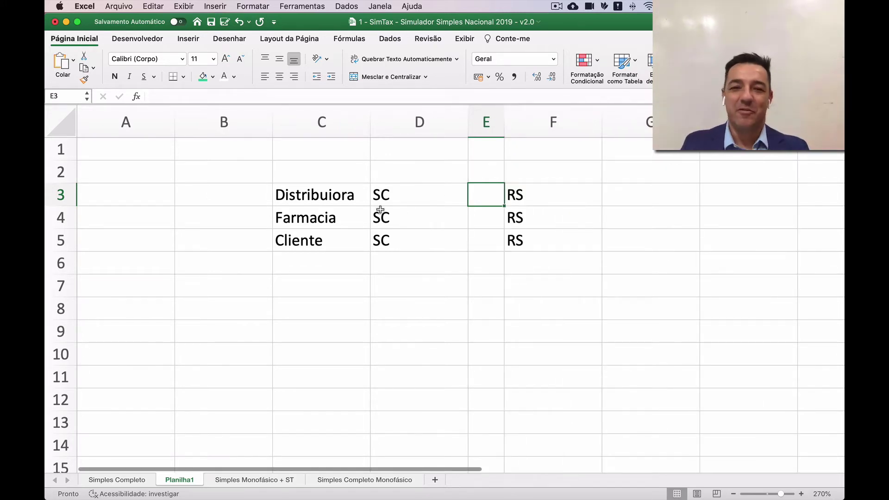
Add the label Produto in C6 and enter the code 2106.90.30 in D6.
left_click_drag(375, 193, 376, 240)
left_click_drag(520, 195, 518, 240)
left_click(341, 260)
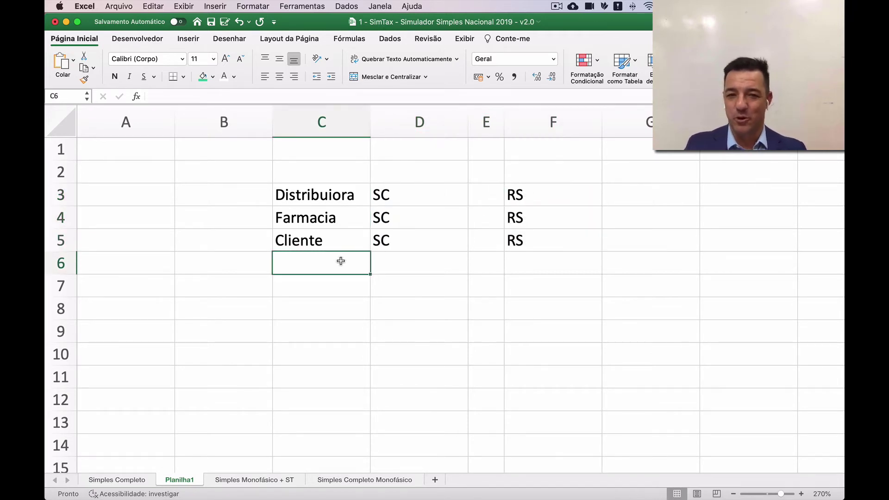
type("Produto")
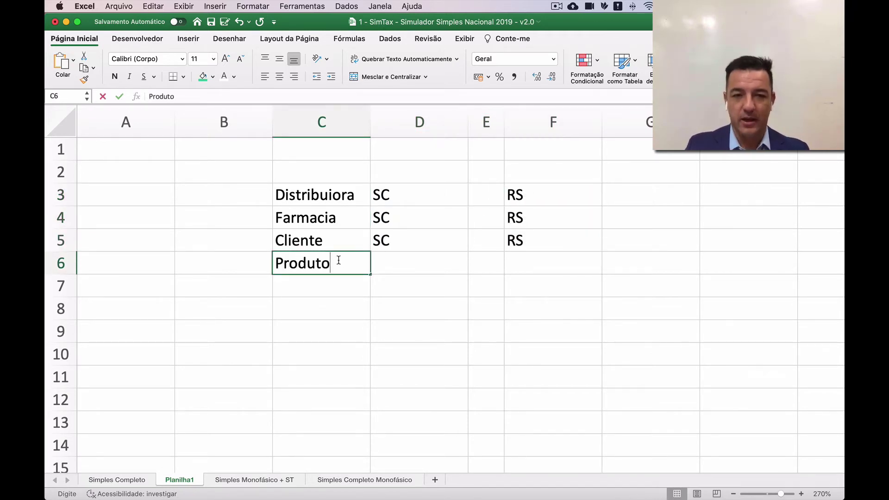
key("Tab")
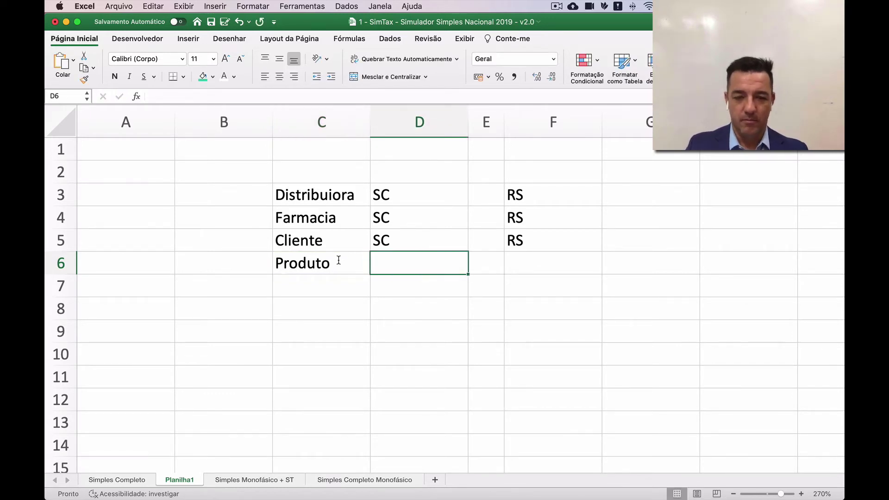
type("21")
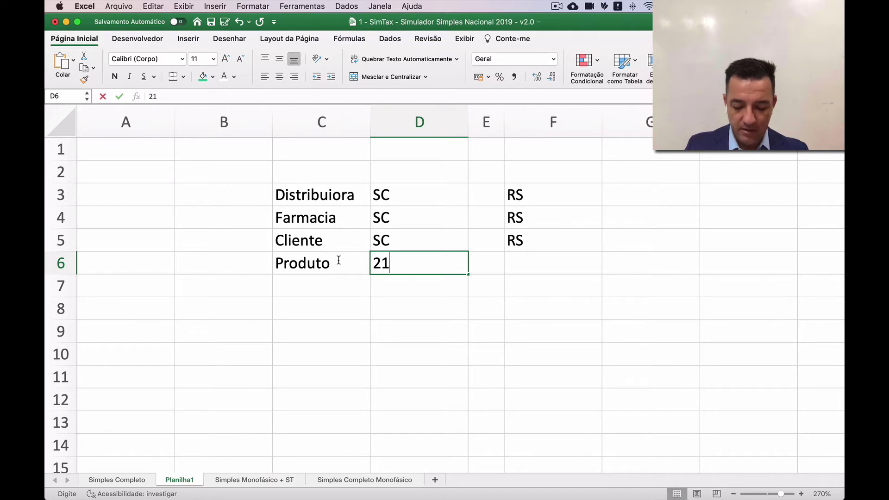
type("06.90")
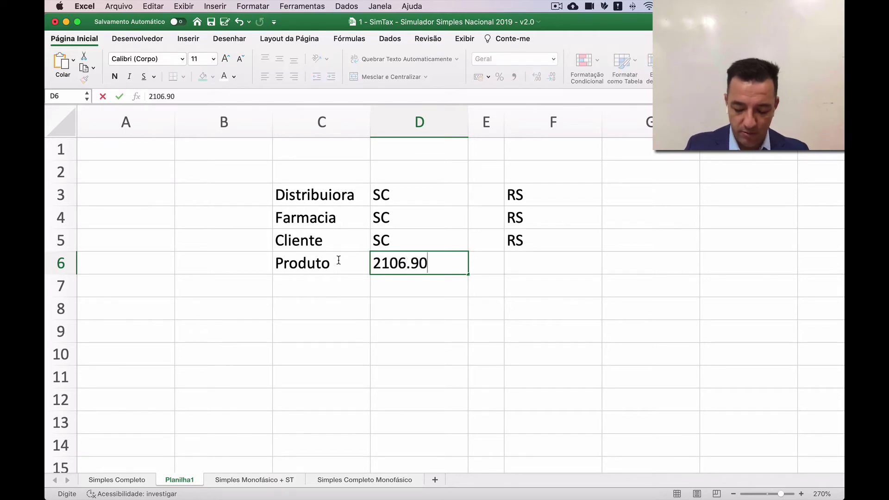
type(".30")
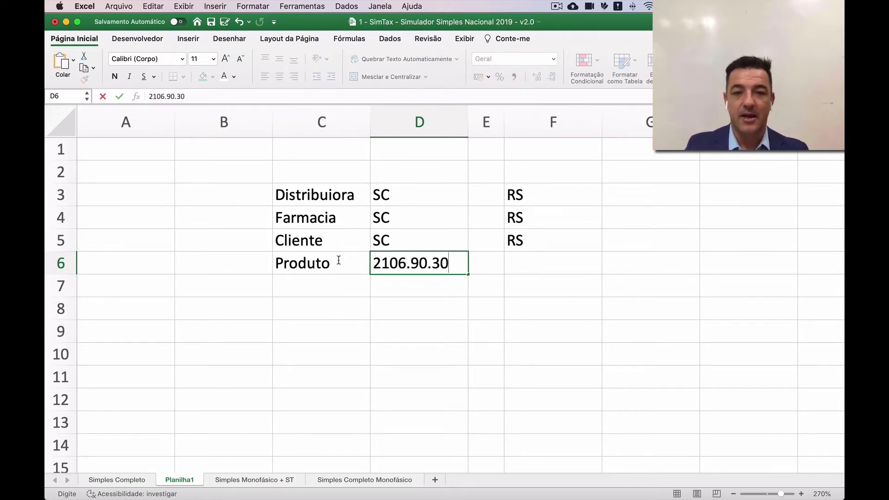
key("Return")
Move the product code from D6 down to D7.
key("Up")
key("super+x")
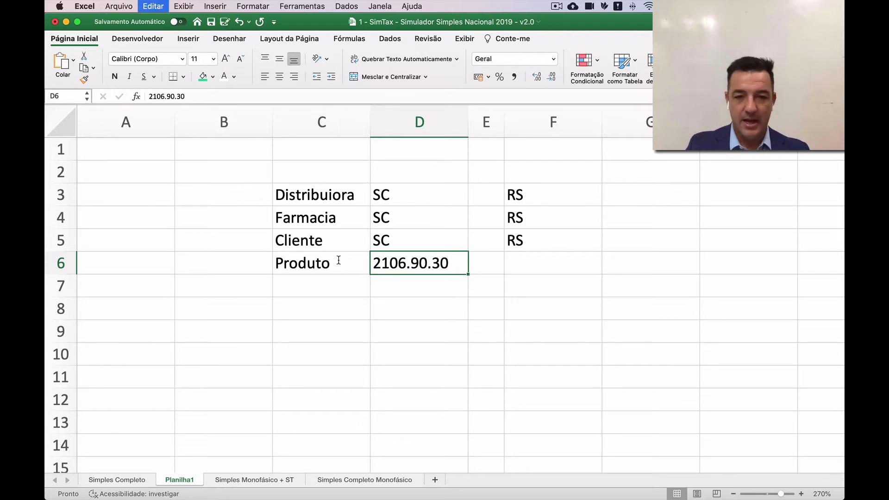
key("Down")
key("Return")
Enter Suplemento as the product in D6 and label the code in C7 as NCM.
key("Up")
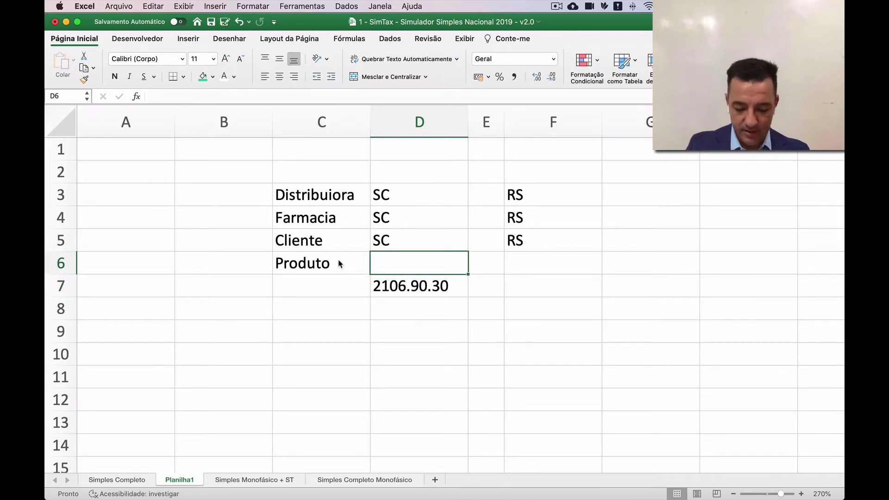
type("Suplemento")
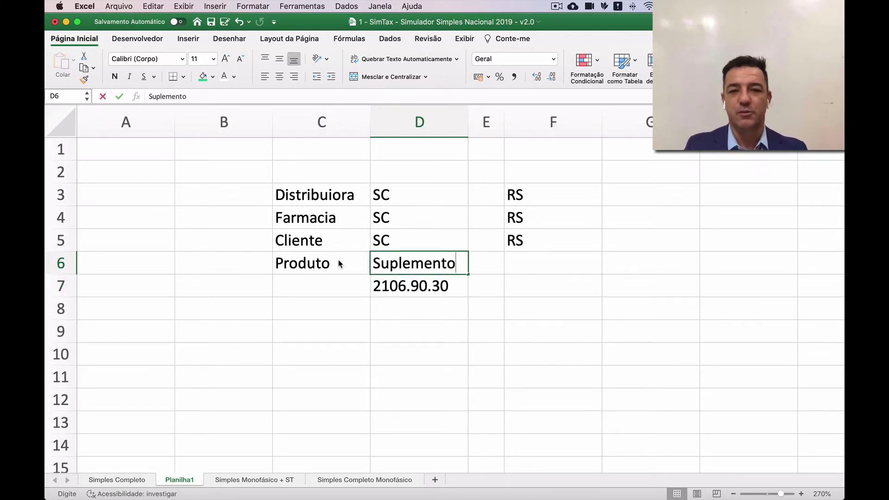
key("Return")
key("Left")
type("NCM")
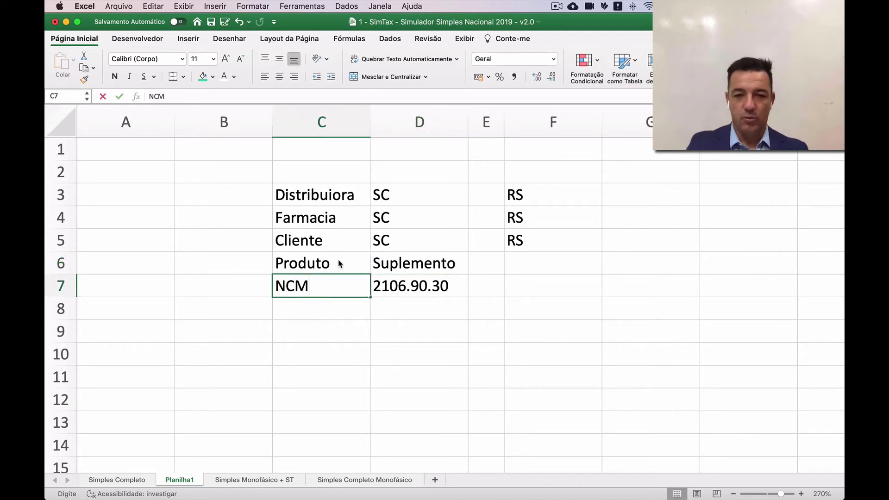
key("Right")
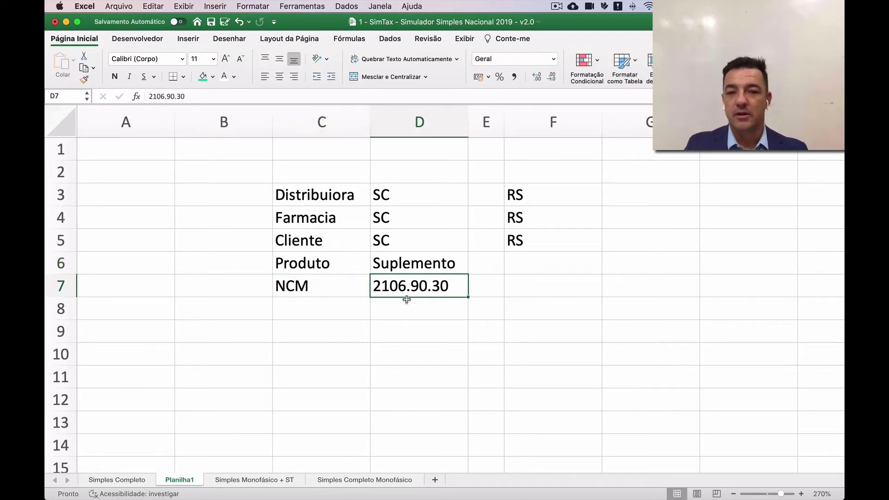
Add a Lista row in C8 with the value Neutra in D8.
left_click_drag(349, 261, 373, 287)
left_click(343, 308)
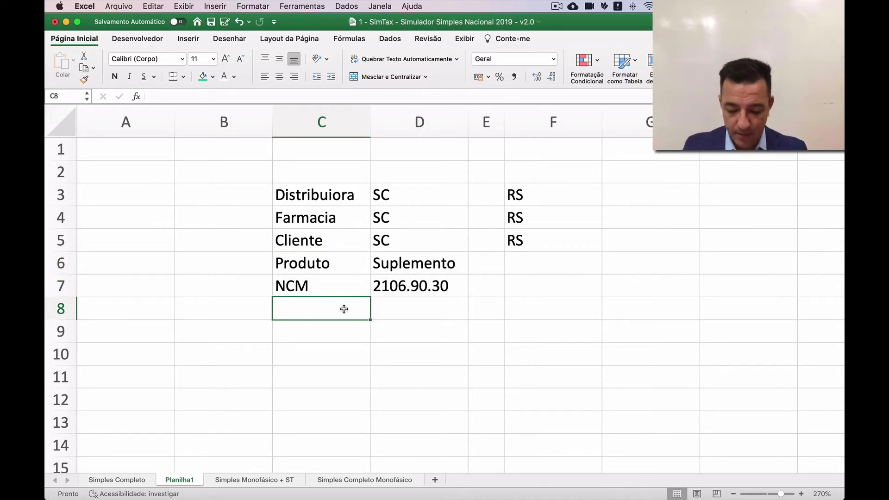
type("LISTa")
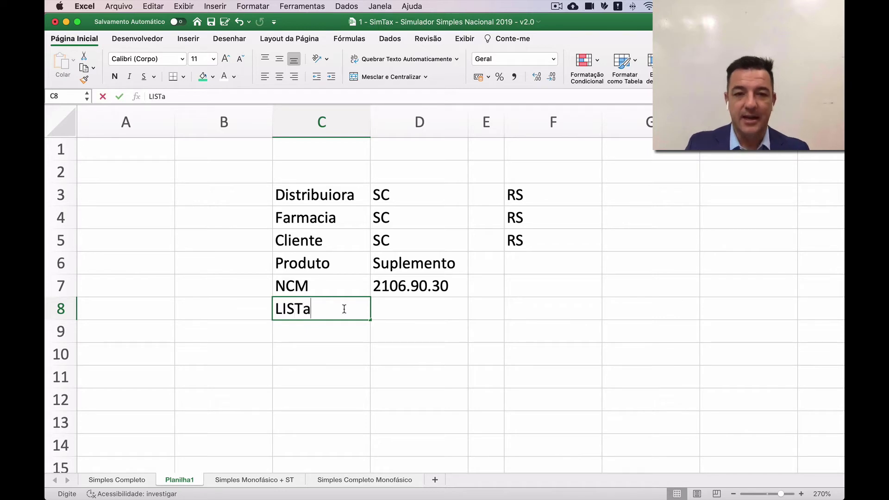
key("BackSpace")
key("BackSpace")
key("BackSpace")
type("ista")
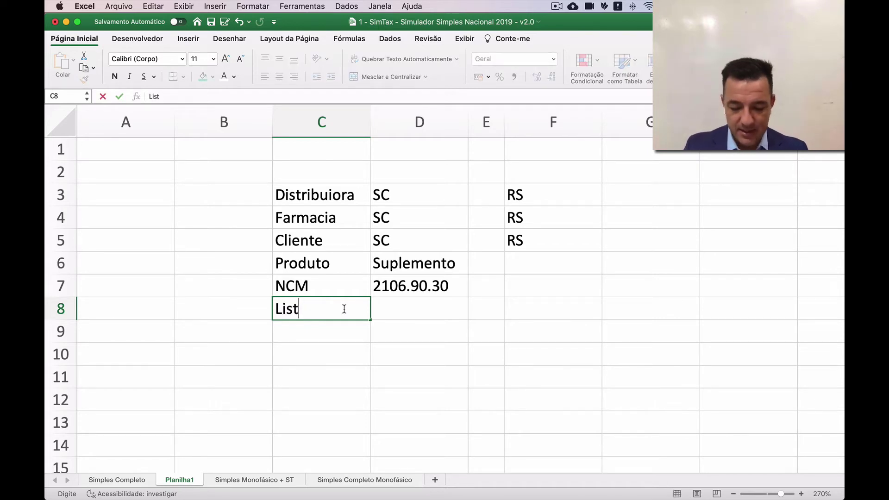
key("Tab")
type("Neutra")
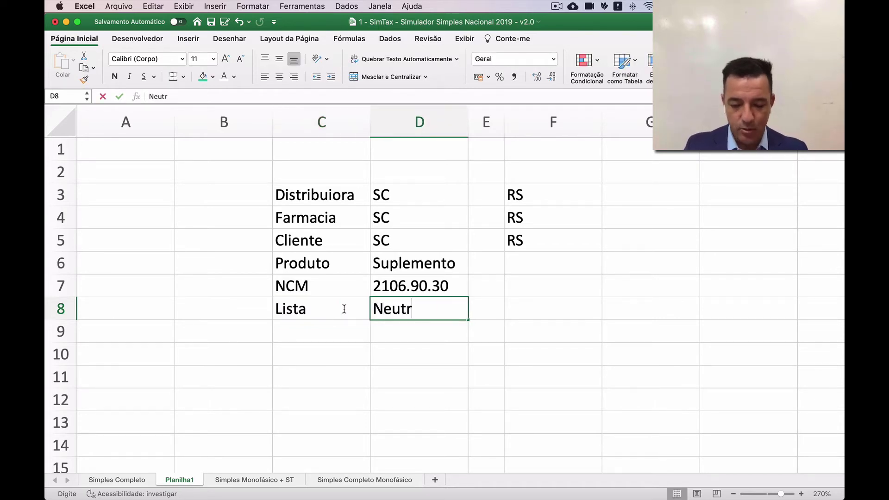
key("Return")
key("Up")
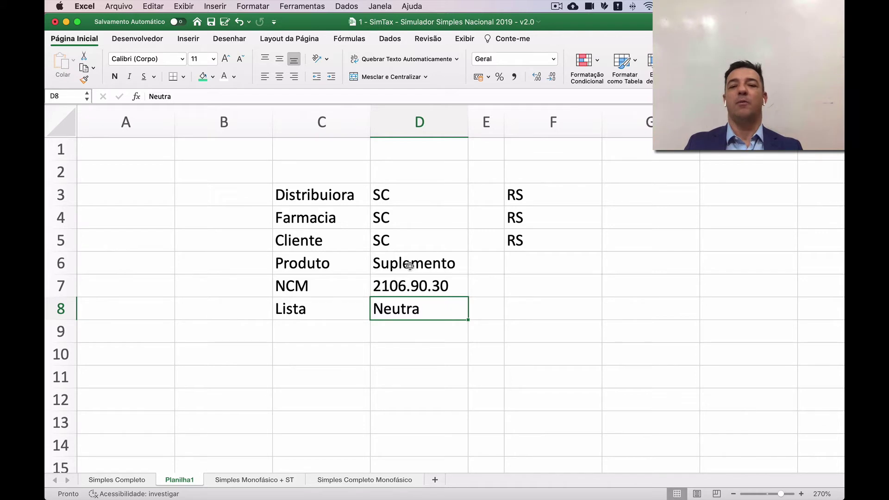
Copy the product, NCM and list values from D6:D8 into F6:F8 of the RS column.
left_click_drag(411, 267, 402, 306)
key("super+c")
key("Right")
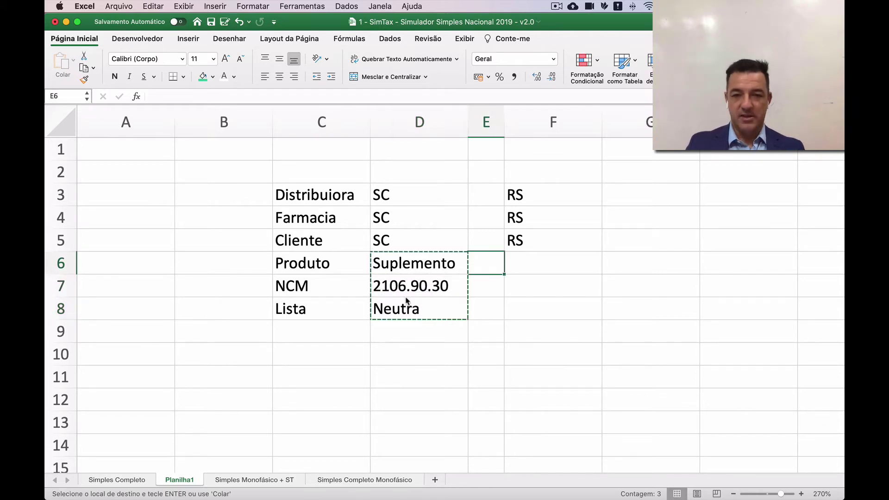
key("Right")
key("Return")
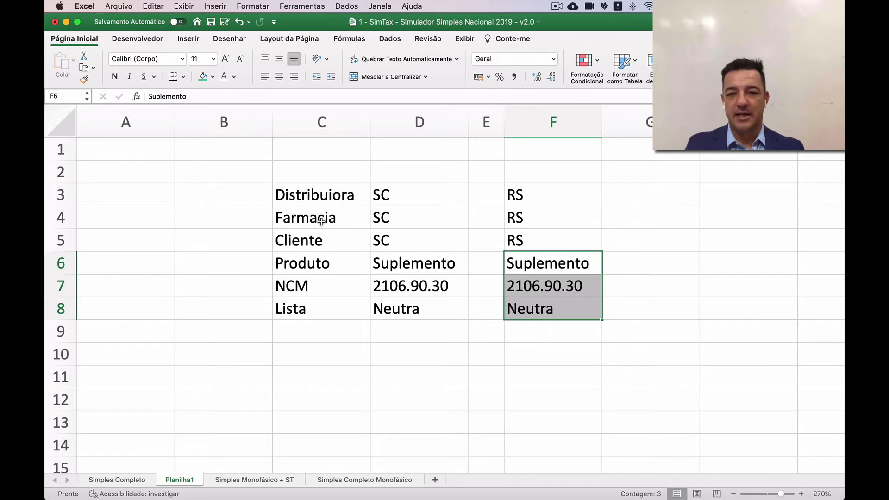
Highlight the Farmacia row cells C4, D4 and F4 with a green fill and white text.
left_click_drag(322, 221, 402, 220)
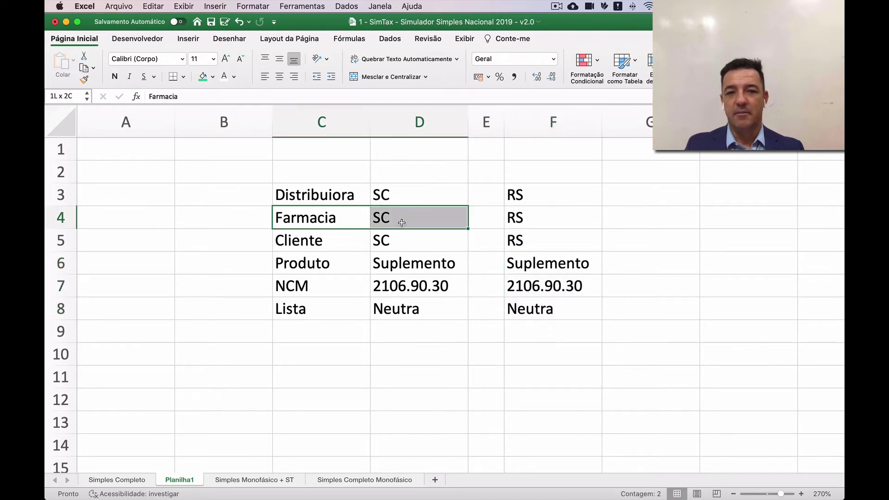
left_click(202, 76)
left_click(521, 221)
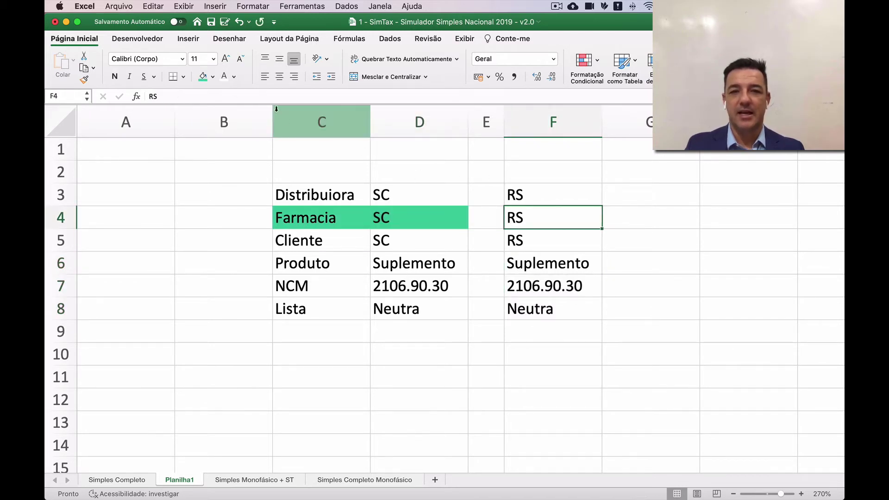
left_click(202, 75)
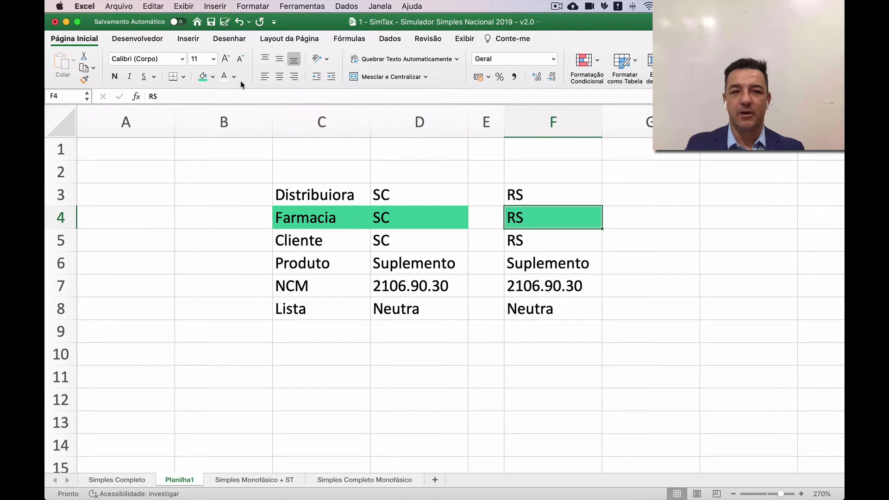
left_click_drag(350, 214, 385, 217)
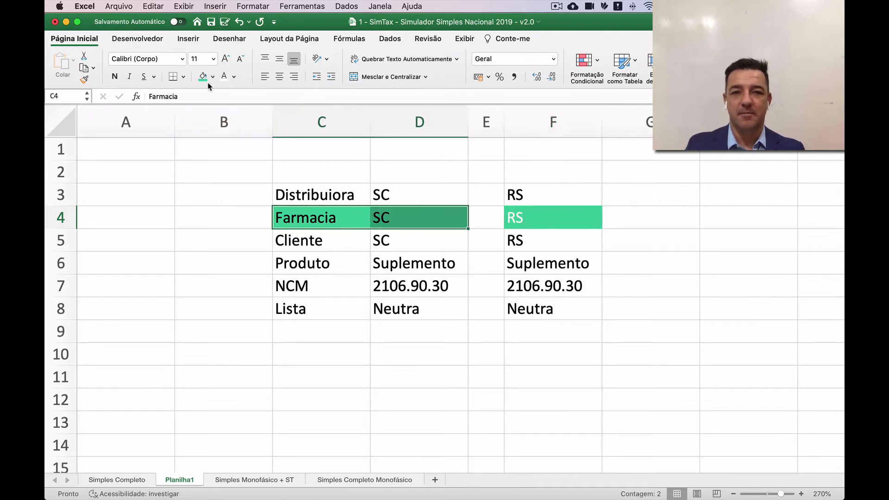
left_click(224, 75)
Add an ICMS row in C9 with the value D/C in D9.
left_click(348, 337)
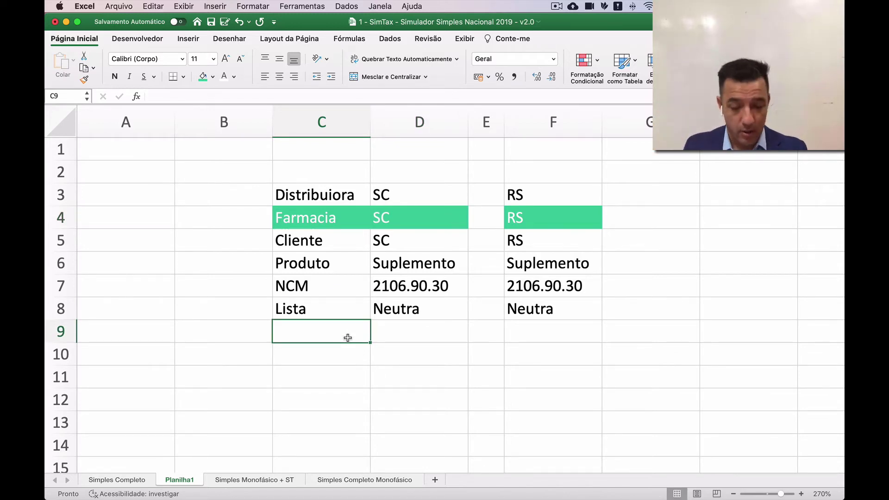
type("ICMS")
key("Tab")
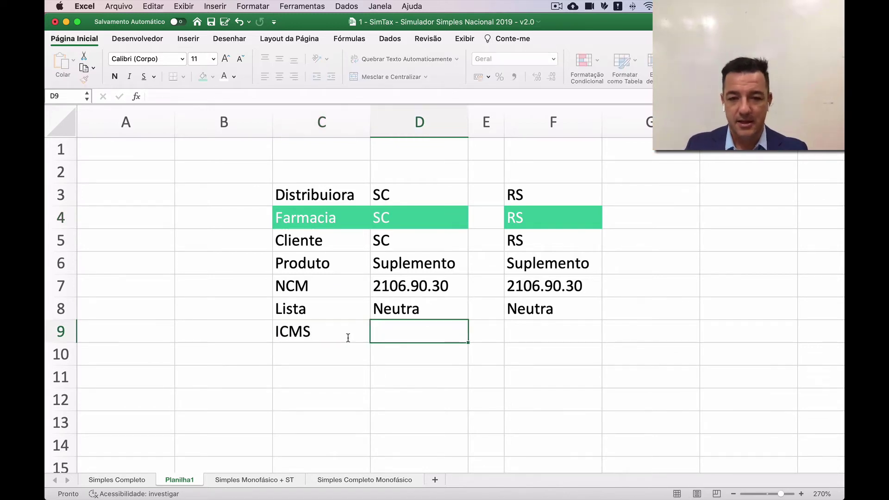
type("D")
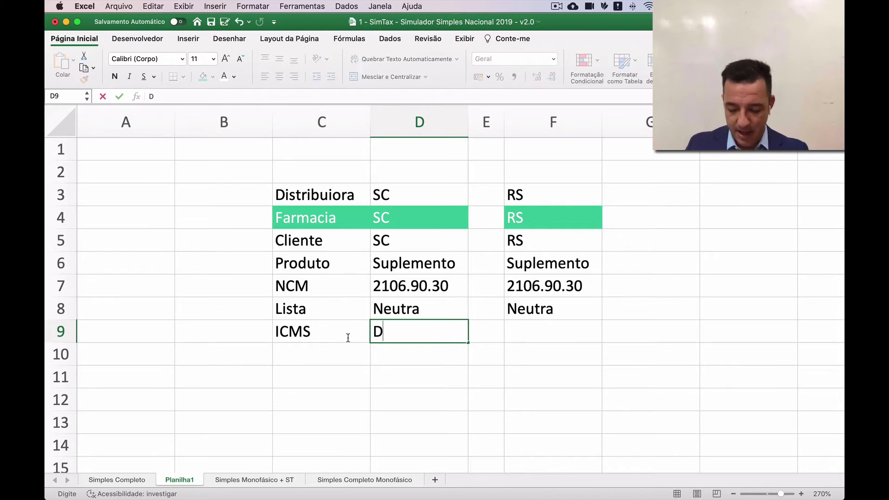
type("/C")
key("Return")
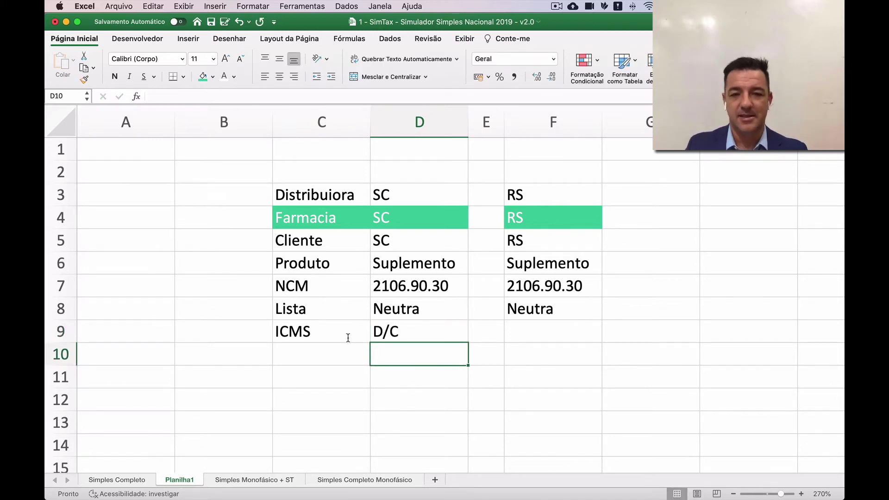
Copy the ICMS value from D9 into F9 of the RS column.
key("Up")
key("super+c")
key("Right")
key("Right")
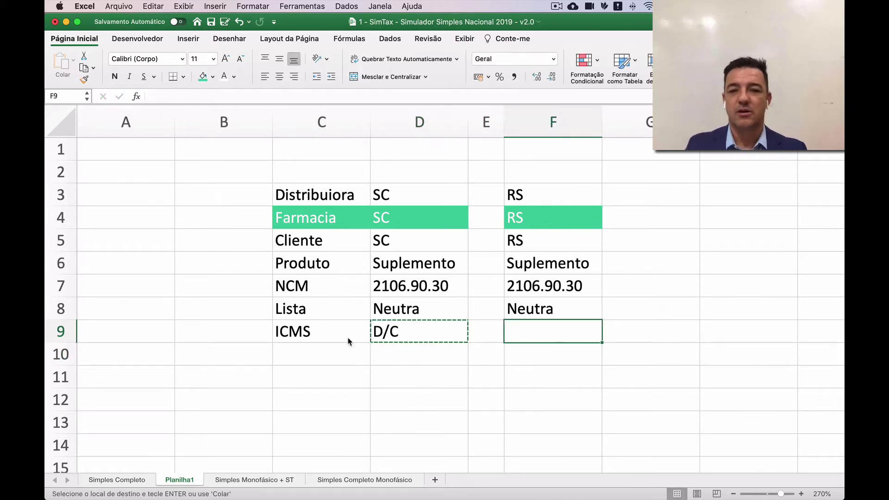
key("Return")
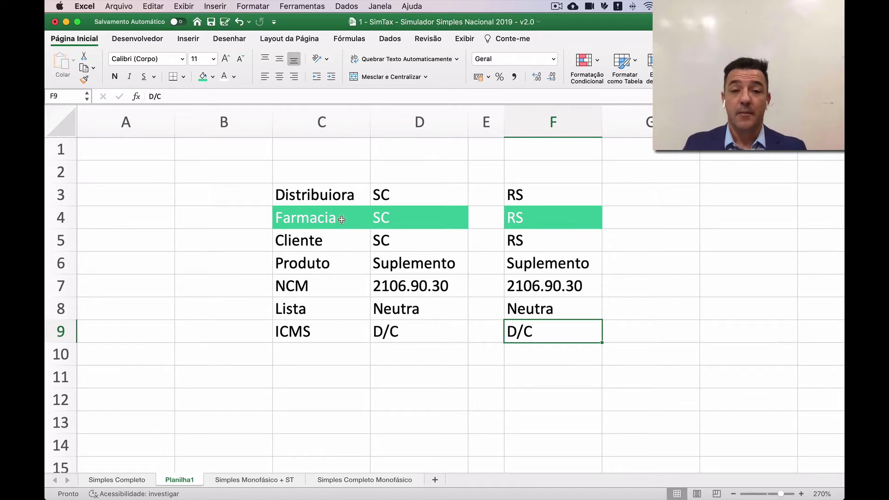
Select the empty cell C2 above the Distribuiora row.
left_click(385, 223)
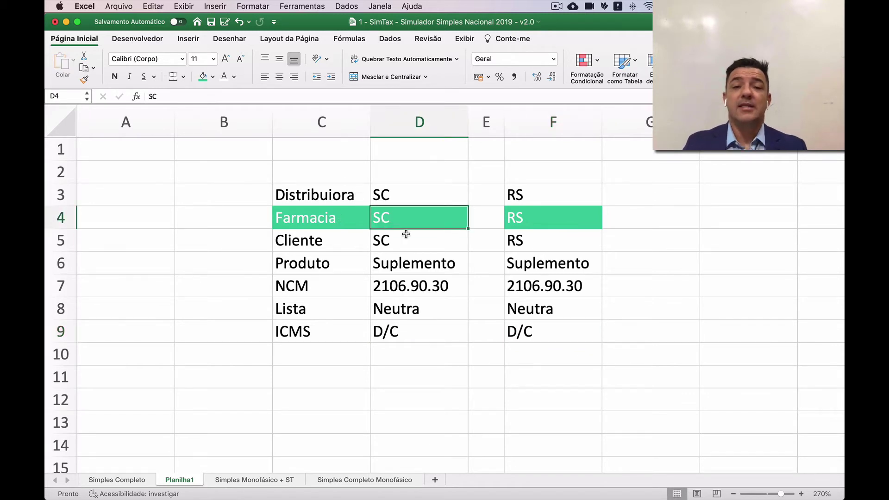
left_click(342, 171)
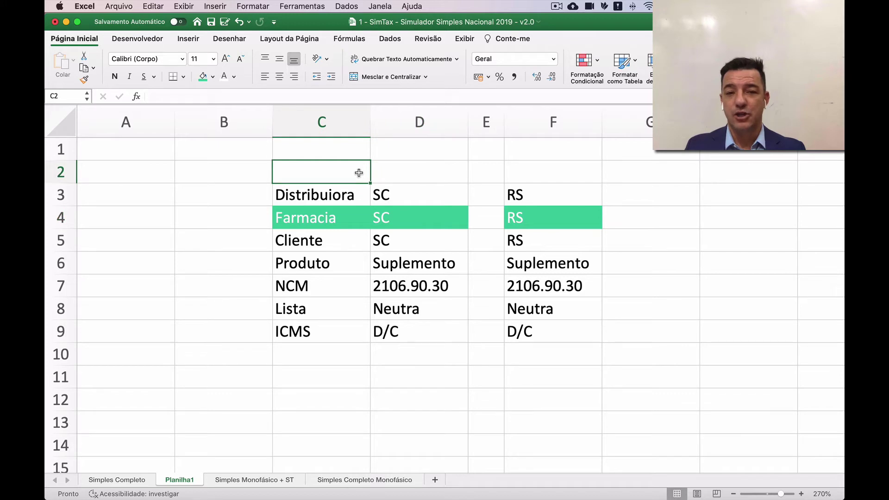
type("Regime")
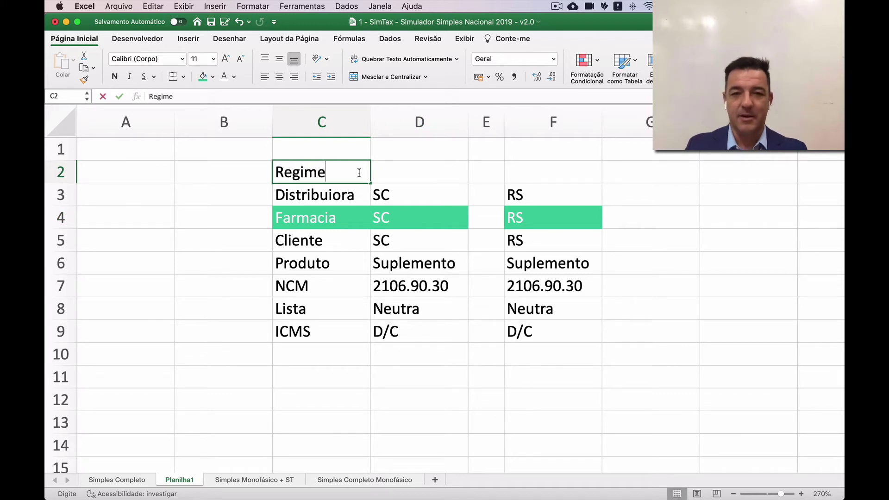
key("BackSpace")
key("BackSpace")
key("BackSpace")
key("BackSpace")
key("BackSpace")
key("BackSpace")
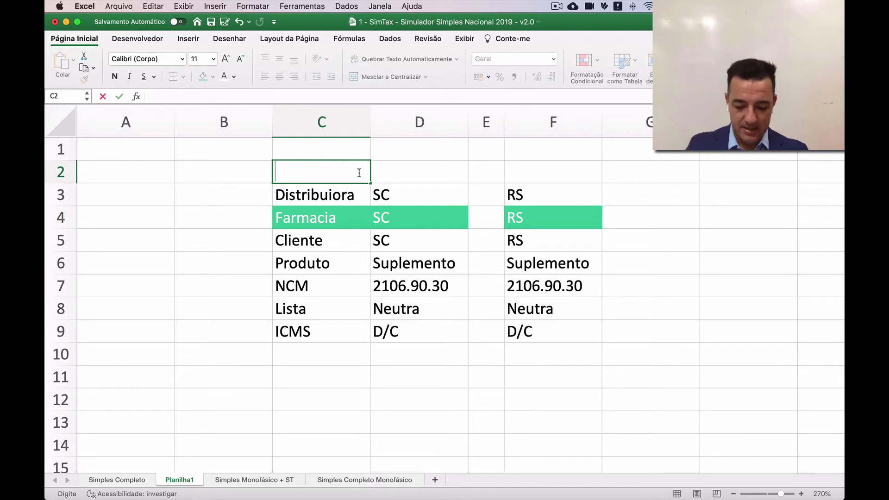
Enter the label Farmácia in C2 with the tax regime value LR in D2.
type("Farmácia")
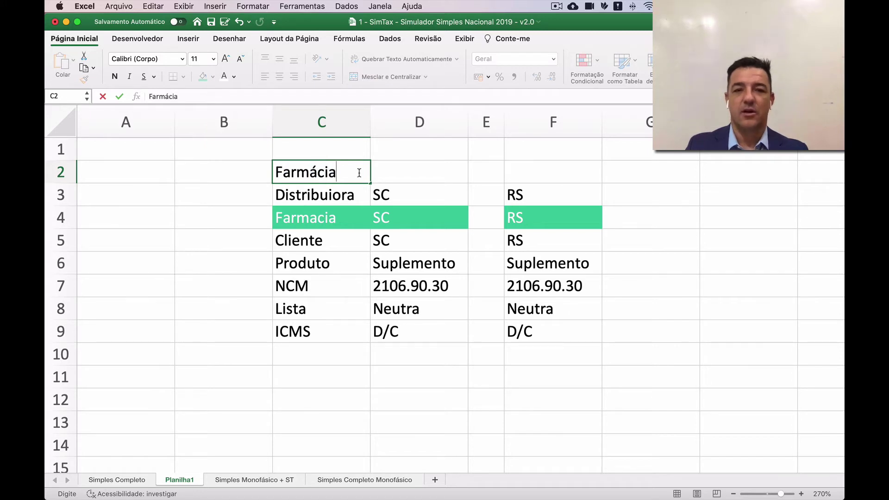
key("Tab")
type("R")
key("Return")
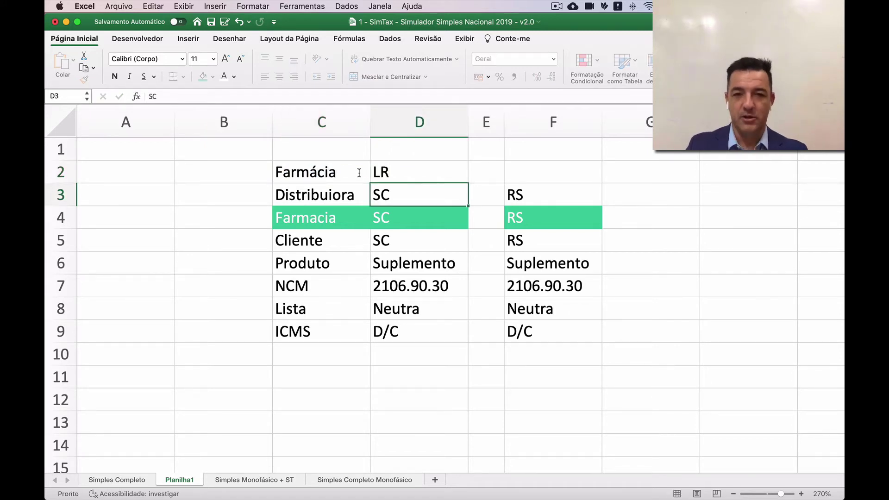
Copy the LR value from D2 into F2 of the RS column.
key("Up")
key("super+c")
key("Right")
key("Right")
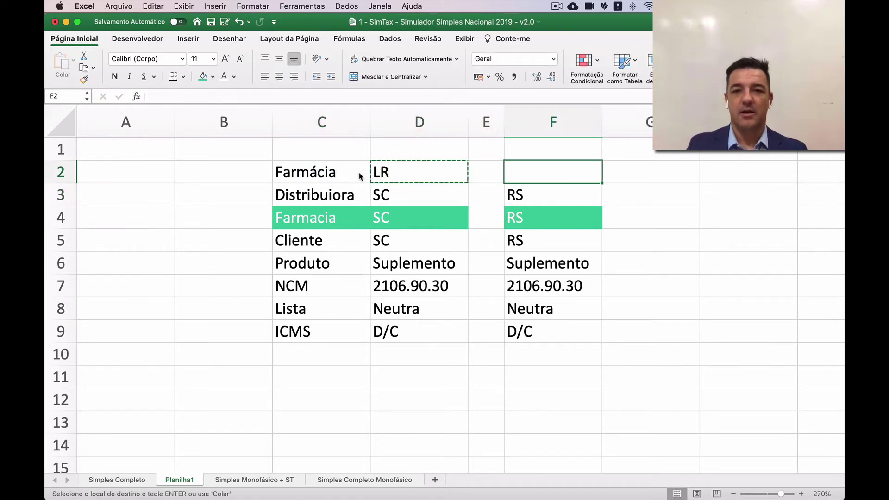
key("Return")
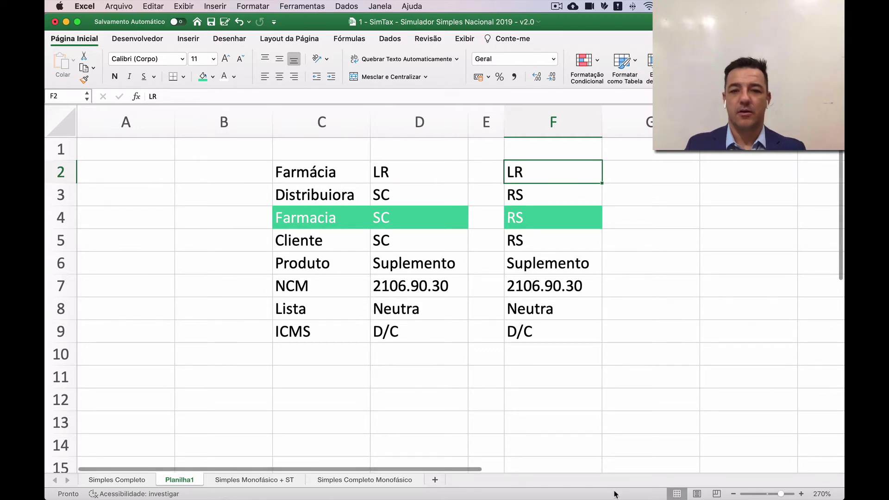
Switch to the Google Meet call, present the entire screen, and return to the Excel workbook.
key("super+Tab")
left_click(769, 476)
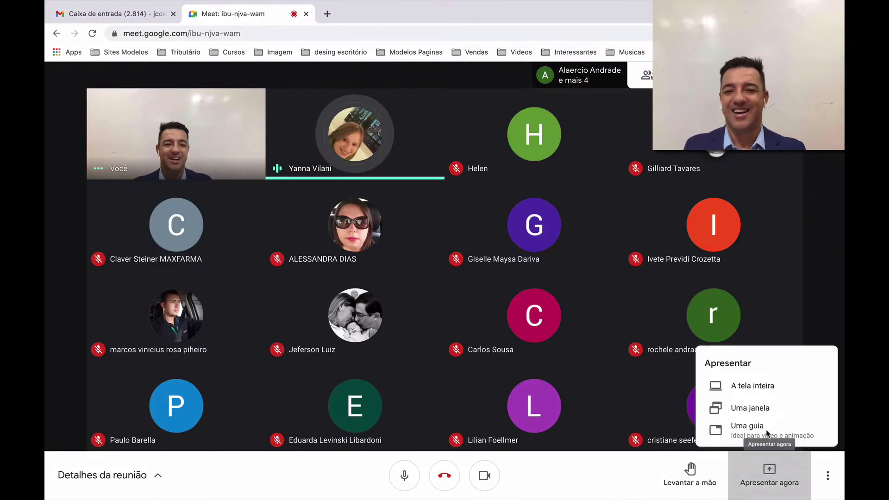
left_click(759, 388)
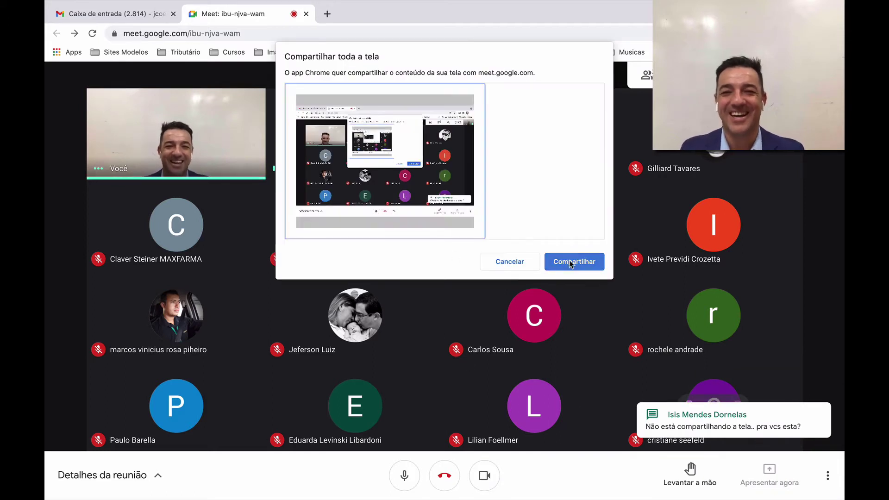
left_click(571, 262)
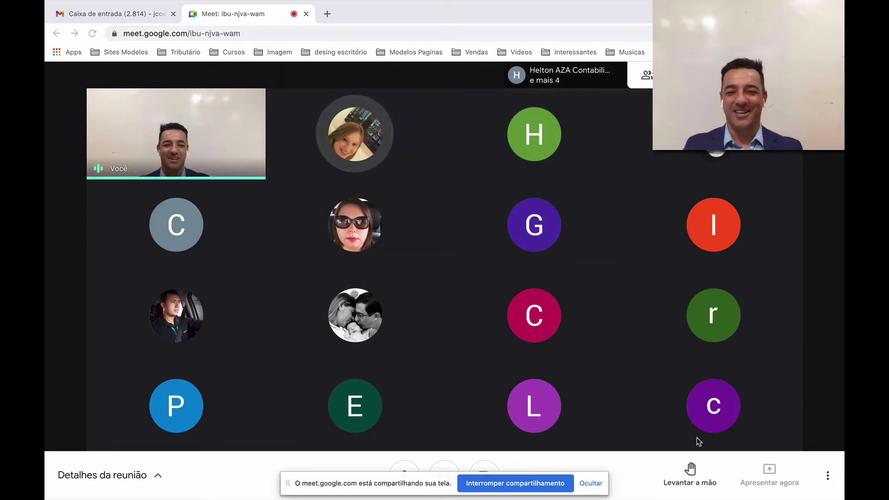
key("super+Tab")
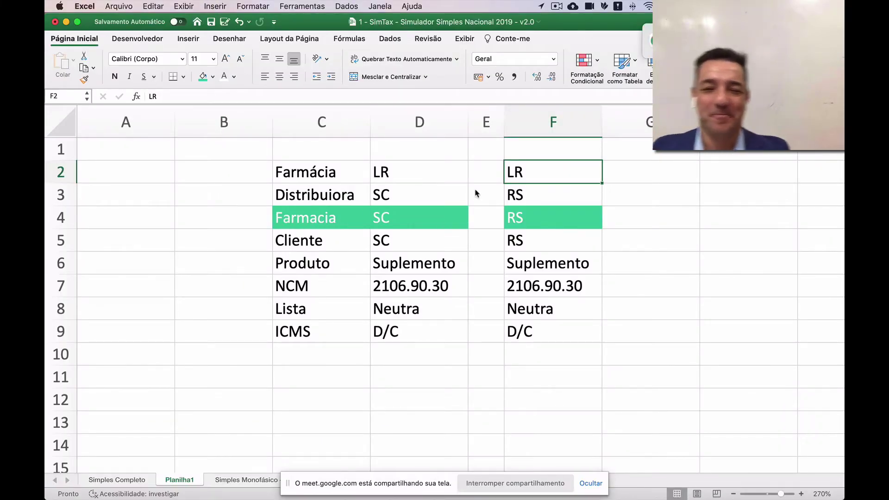
scroll(477, 194, "down", 1)
scroll(363, 170, "down", 1)
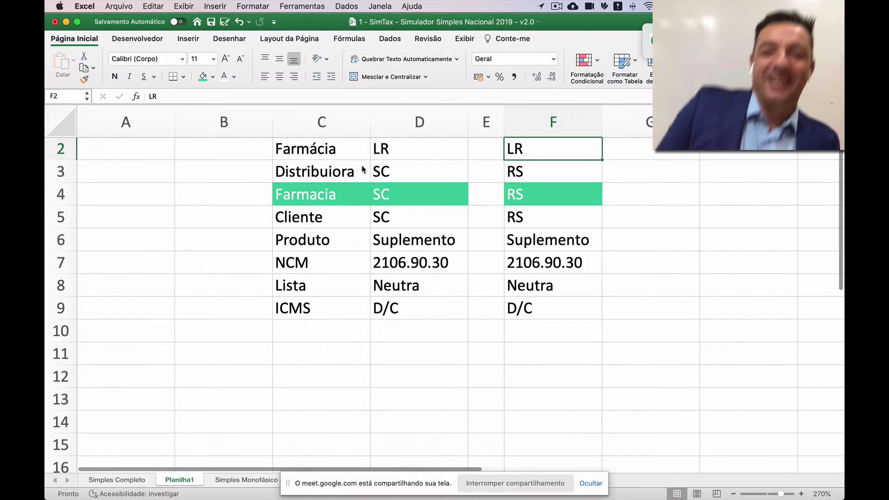
scroll(404, 196, "up", 1)
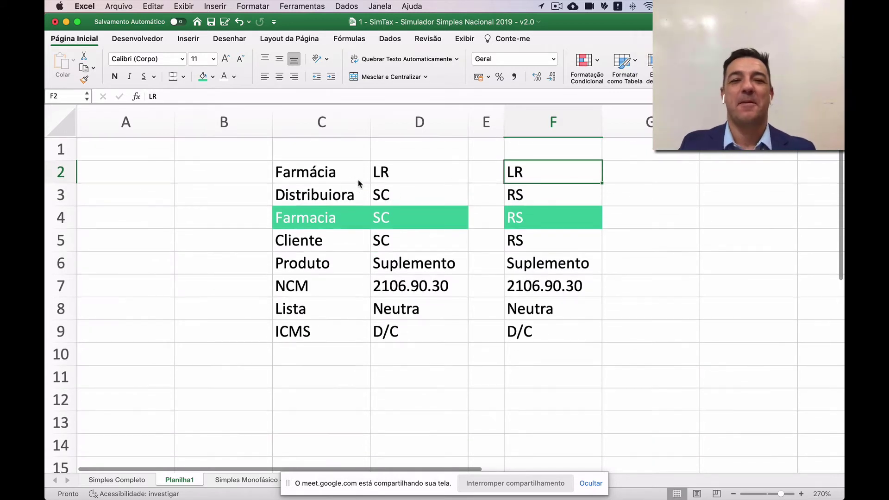
Highlight the tax regime cells C2, D2 and F2 with the same green fill and white text as row 4.
left_click(340, 180)
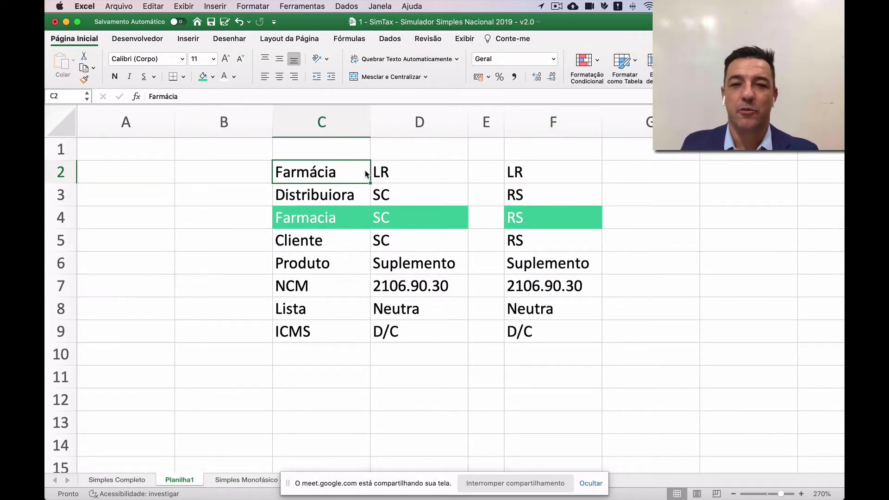
left_click_drag(357, 173, 399, 173)
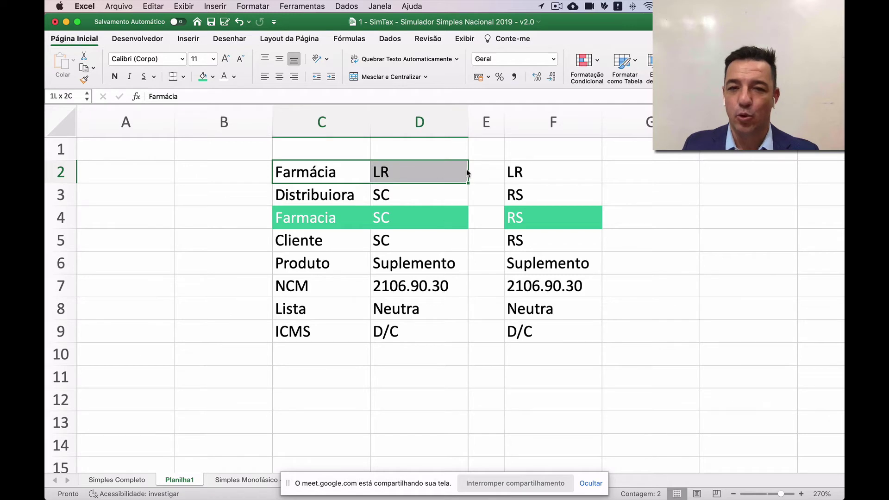
left_click_drag(467, 173, 403, 173)
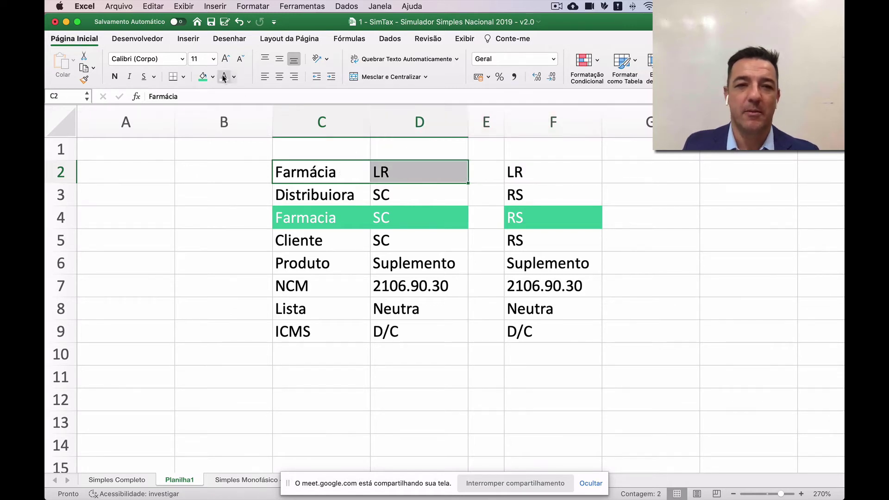
left_click(202, 77)
left_click(509, 172)
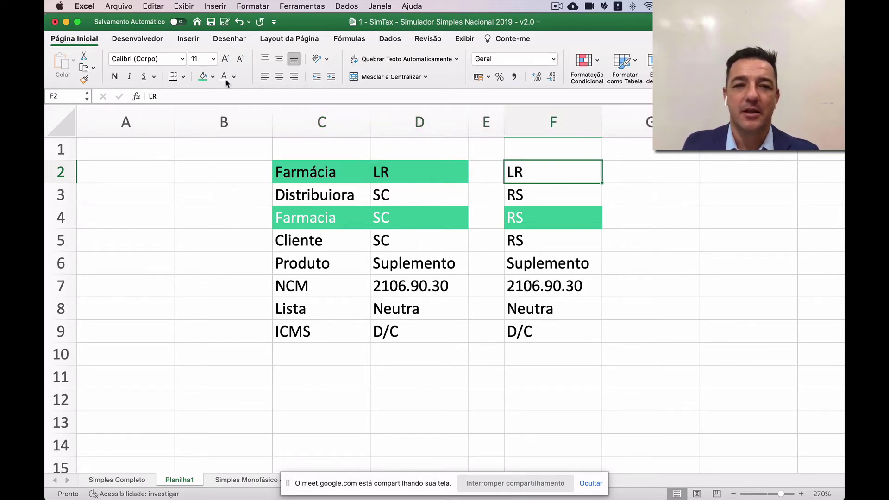
left_click(202, 77)
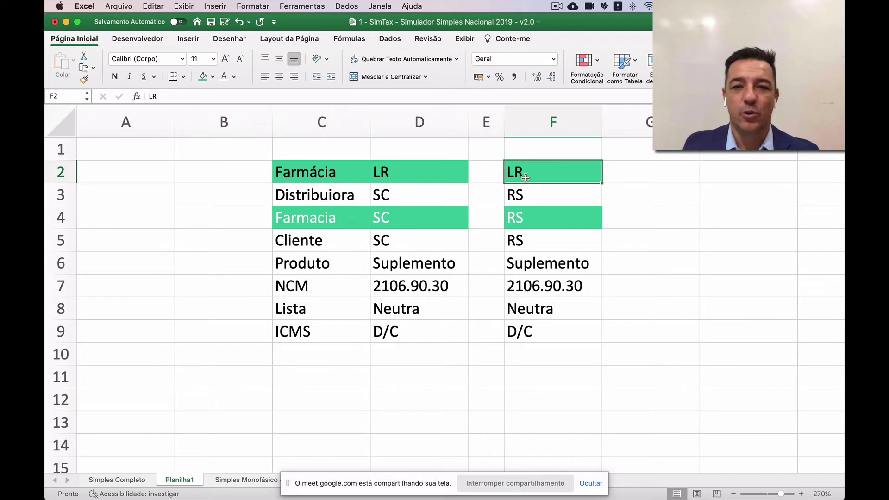
left_click_drag(365, 177, 399, 173)
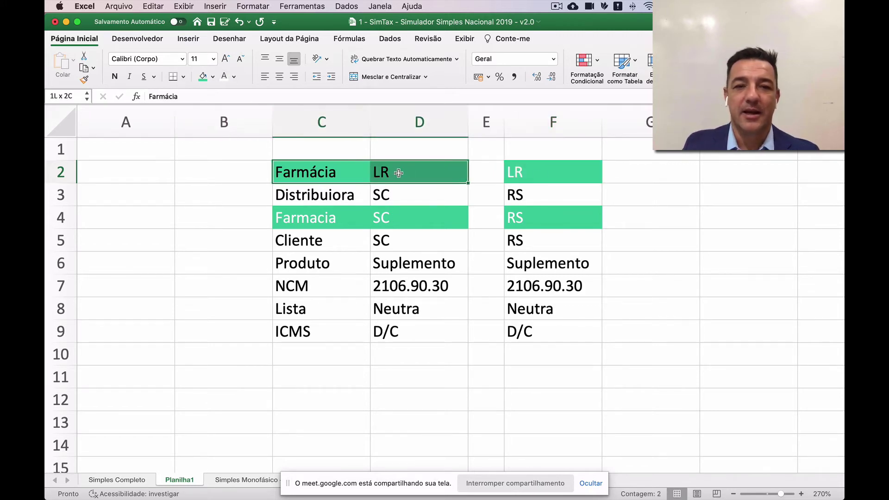
left_click(224, 76)
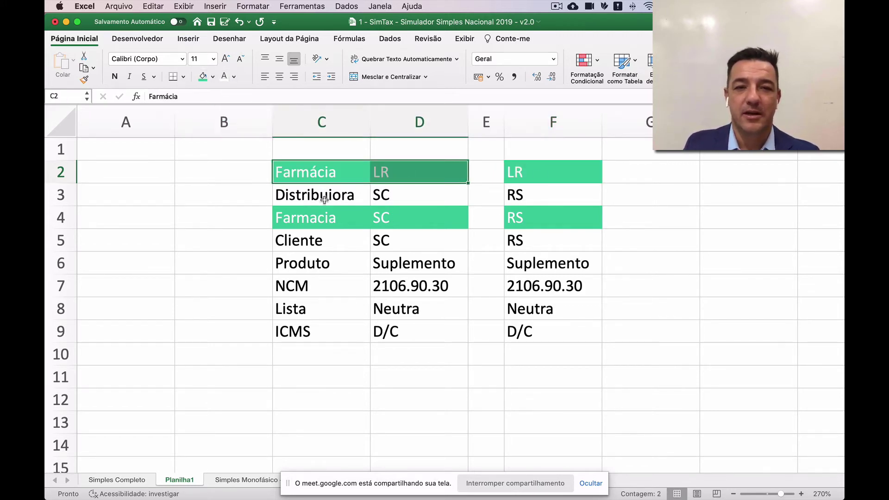
Correct the misspelled label in C3 to Distribuidora.
double_click(334, 198)
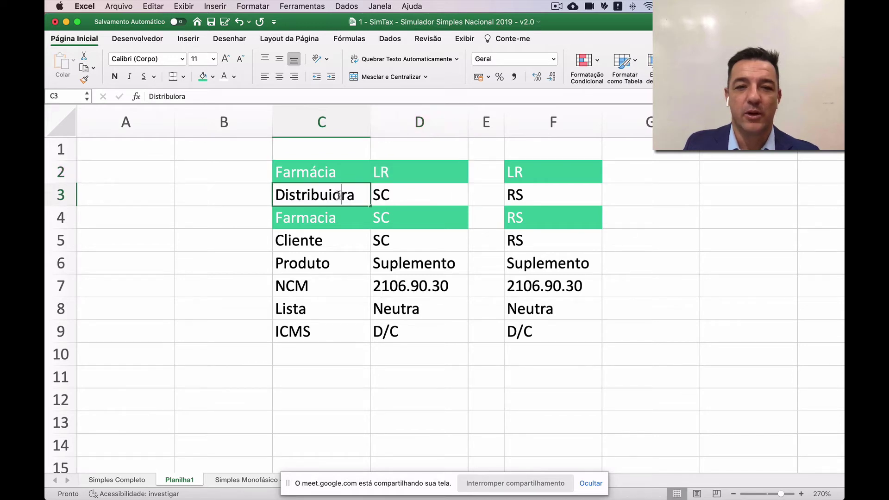
type("d")
key("Return")
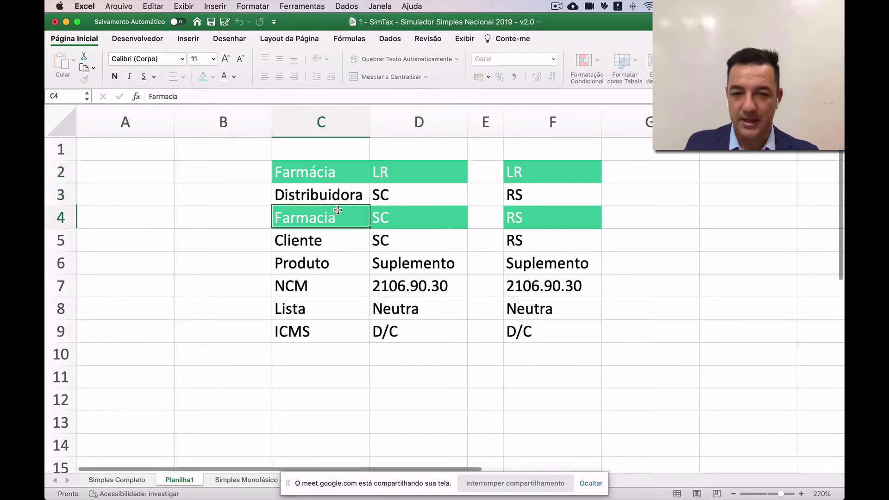
left_click(382, 193)
left_click(538, 194)
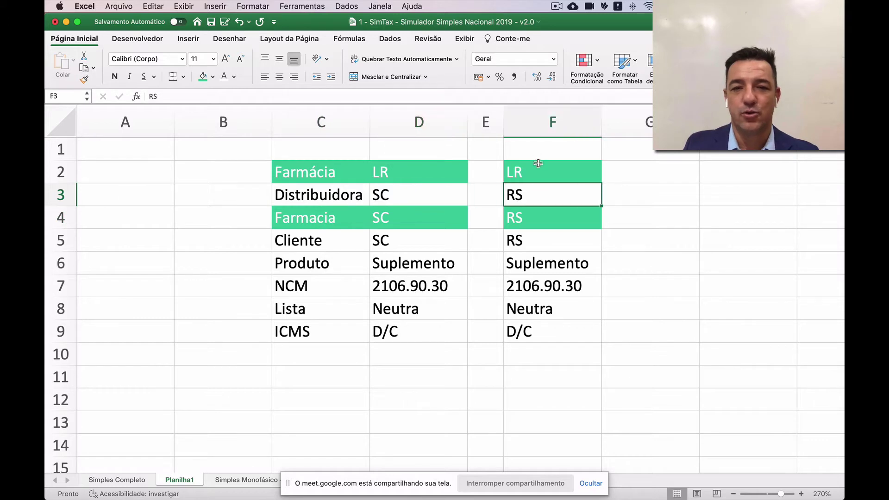
left_click_drag(315, 222, 355, 222)
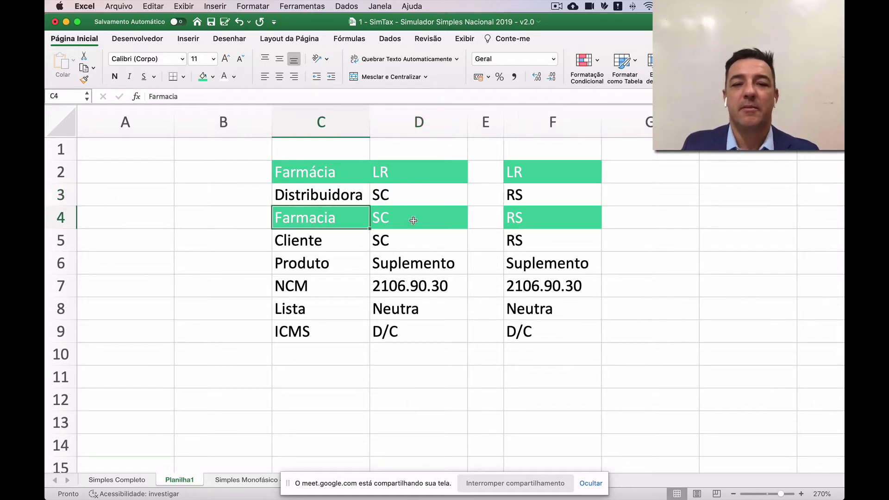
left_click(413, 220)
left_click(552, 220)
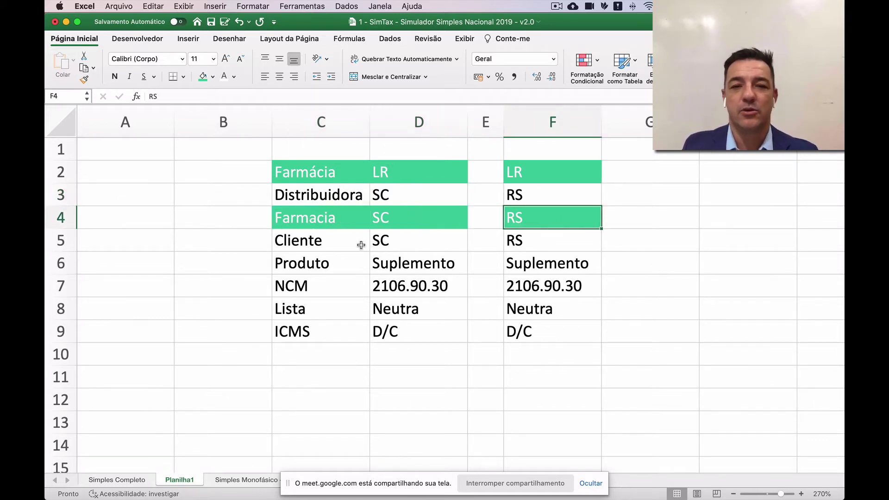
Widen column E to increase the gap between the SC and RS scenario columns.
left_click_drag(504, 129, 556, 120)
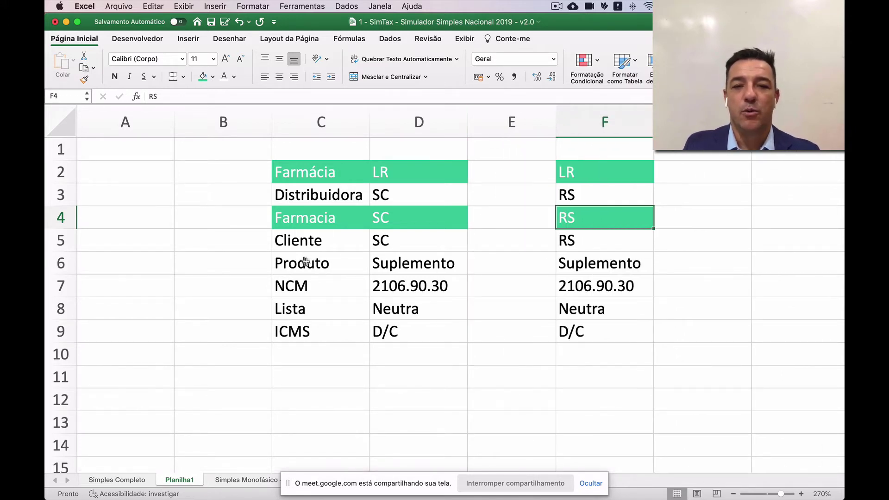
Compare the Produto, NCM, Lista and ICMS rows across the SC and RS columns.
left_click_drag(306, 262, 581, 261)
left_click(345, 289)
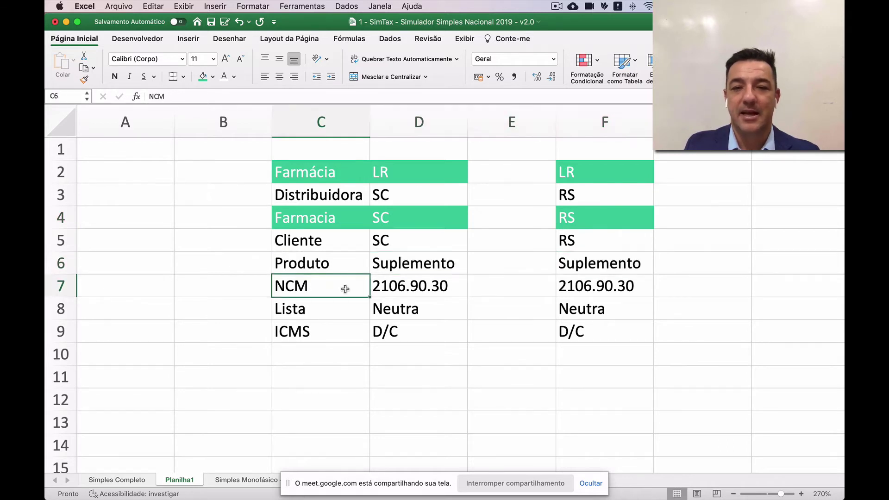
left_click_drag(345, 289, 590, 283)
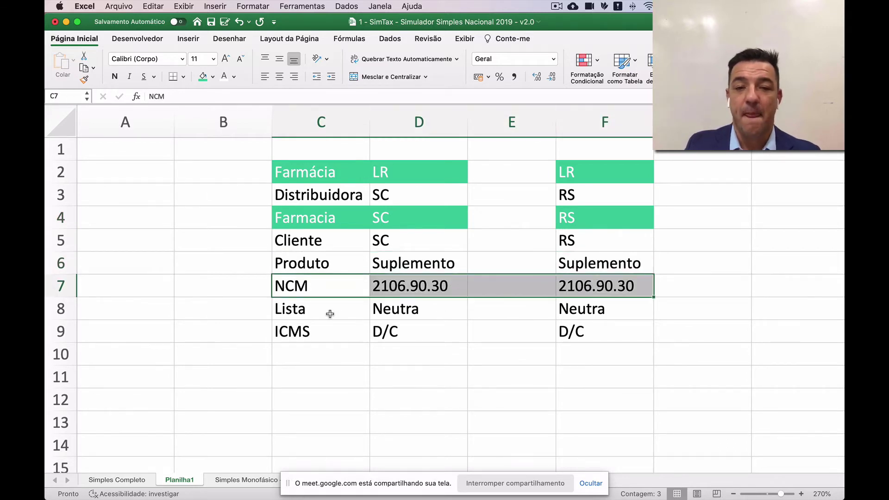
left_click_drag(329, 314, 575, 310)
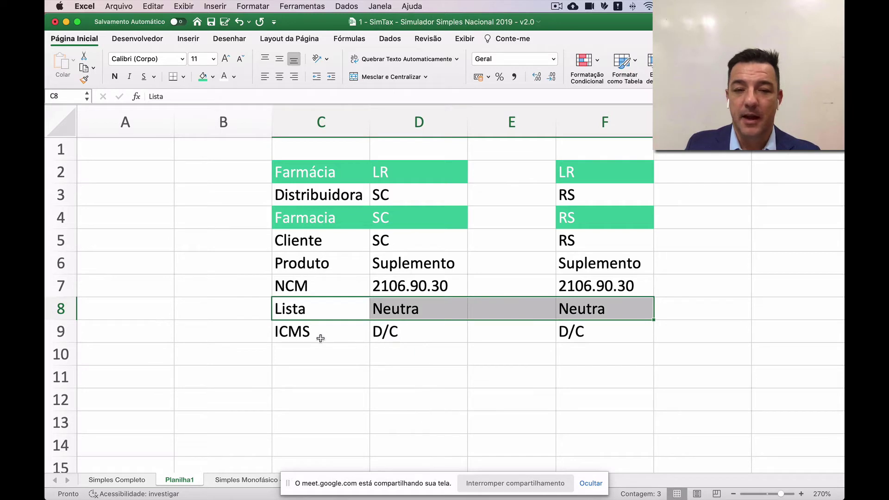
left_click(437, 286)
left_click(426, 314)
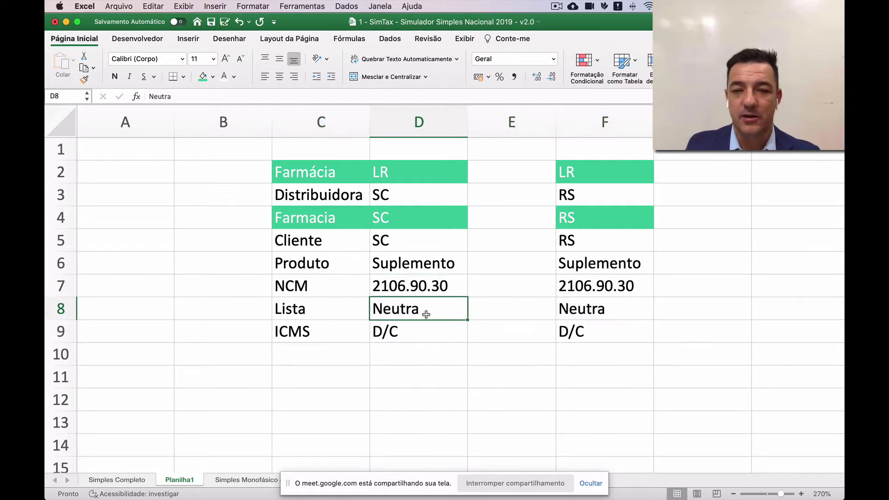
left_click_drag(298, 335, 628, 338)
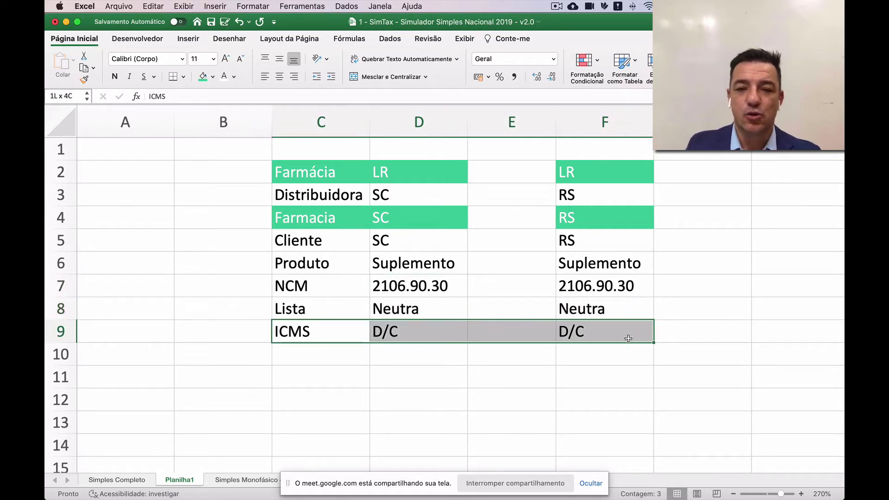
left_click_drag(518, 313, 584, 314)
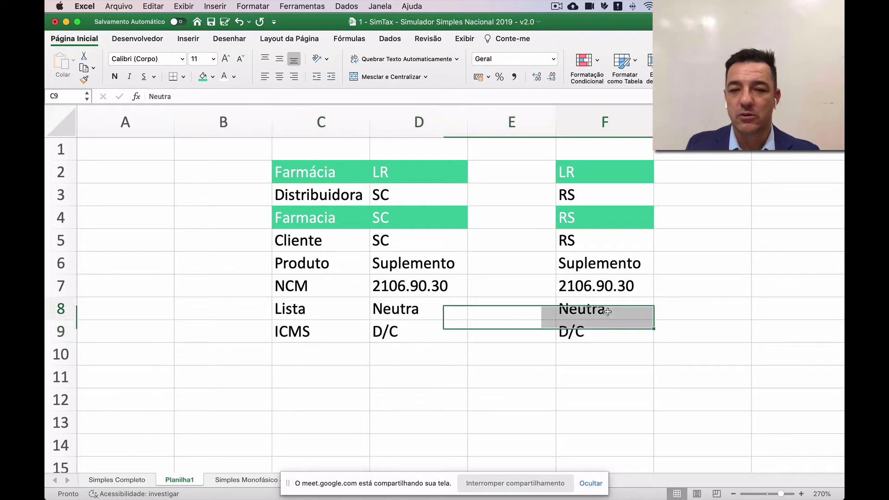
left_click(584, 314)
left_click(394, 314)
Label cell C10, below the ICMS row, as Preço de compra.
scroll(389, 324, "down", 1)
scroll(389, 325, "down", 3)
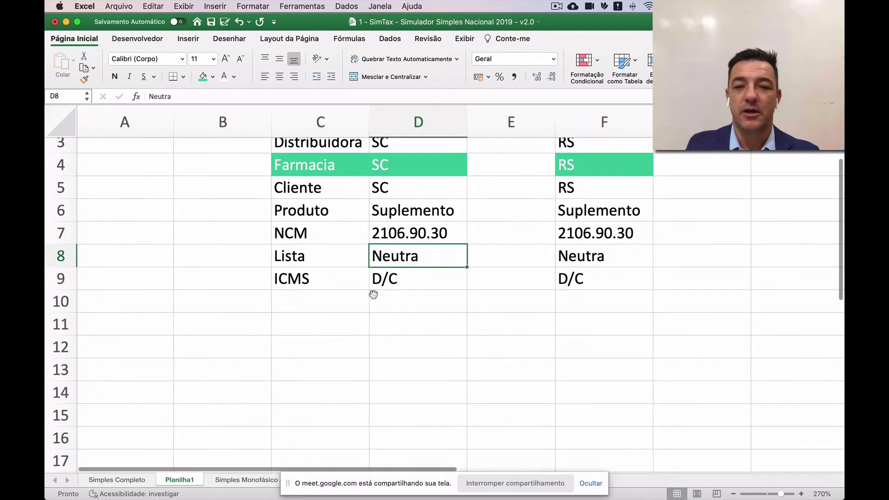
left_click(309, 283)
left_click(374, 284)
left_click(331, 304)
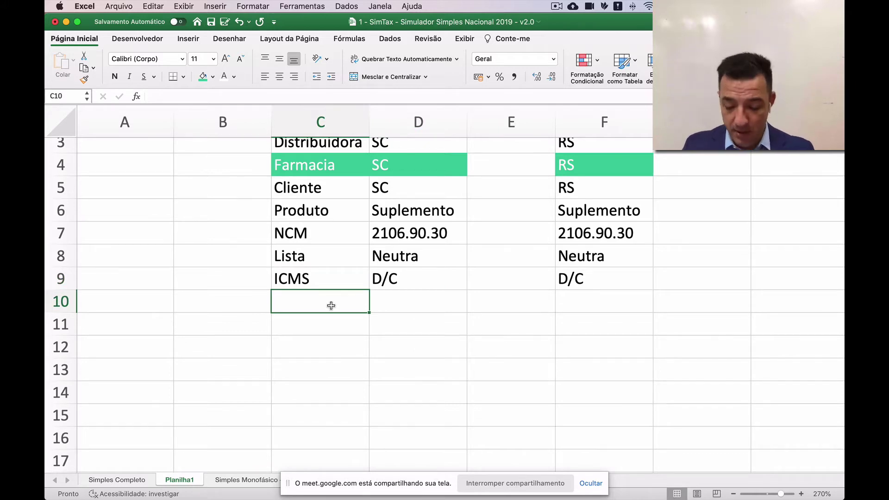
type("P")
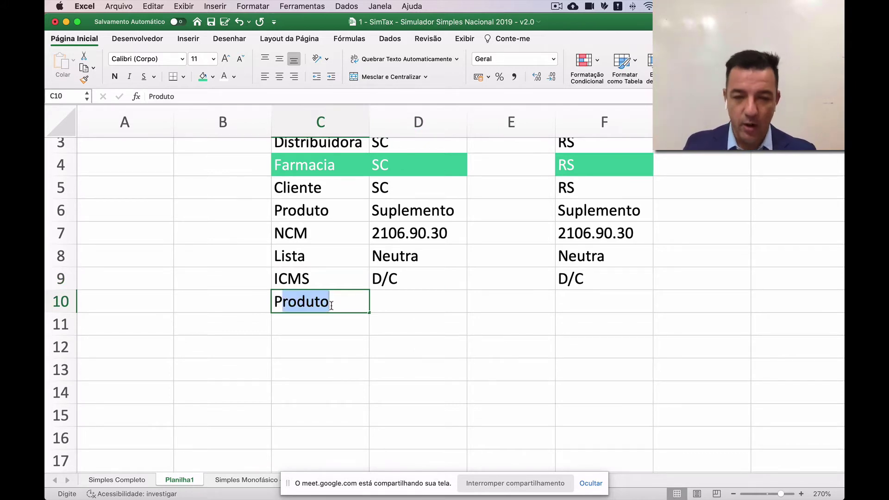
type("re;co")
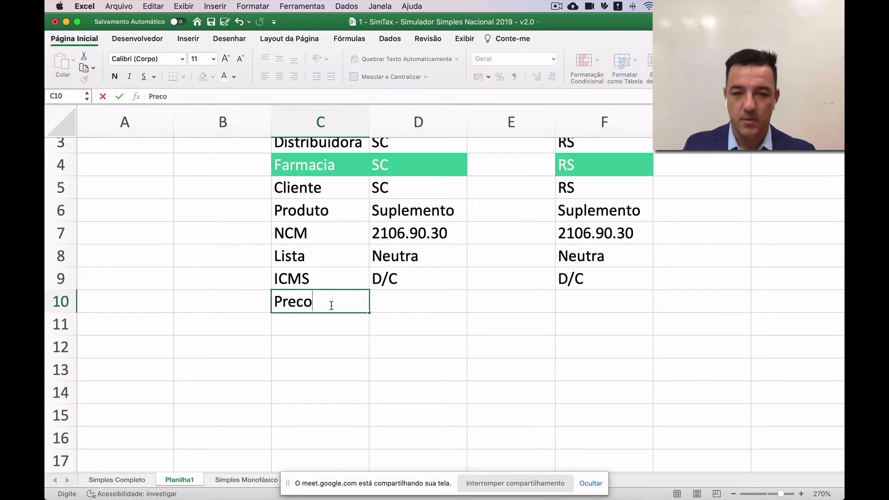
key("BackSpace")
key("BackSpace")
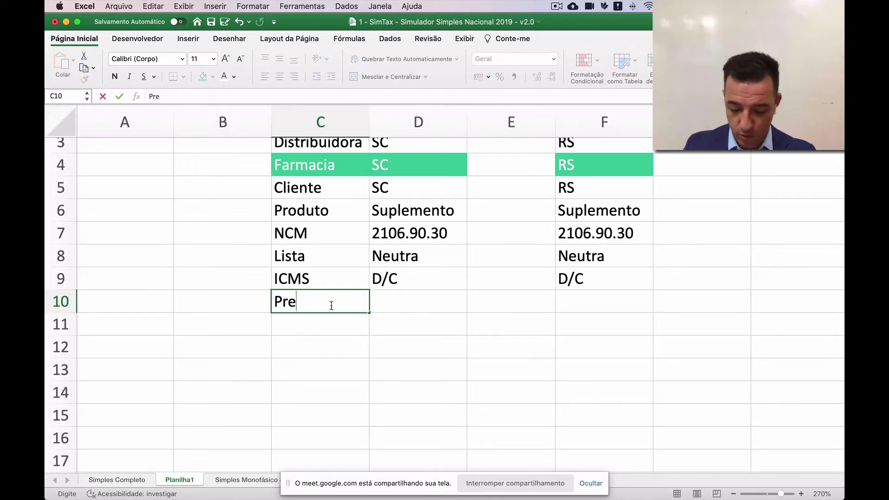
type("ço de compra")
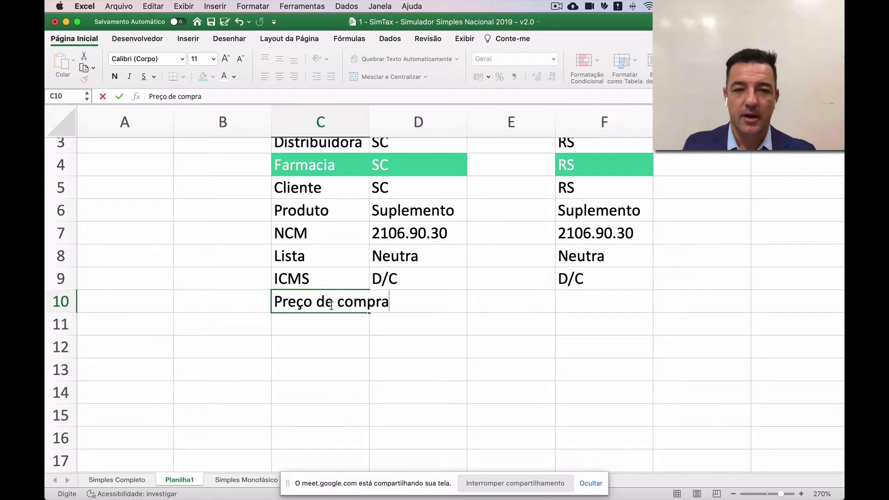
key("Tab")
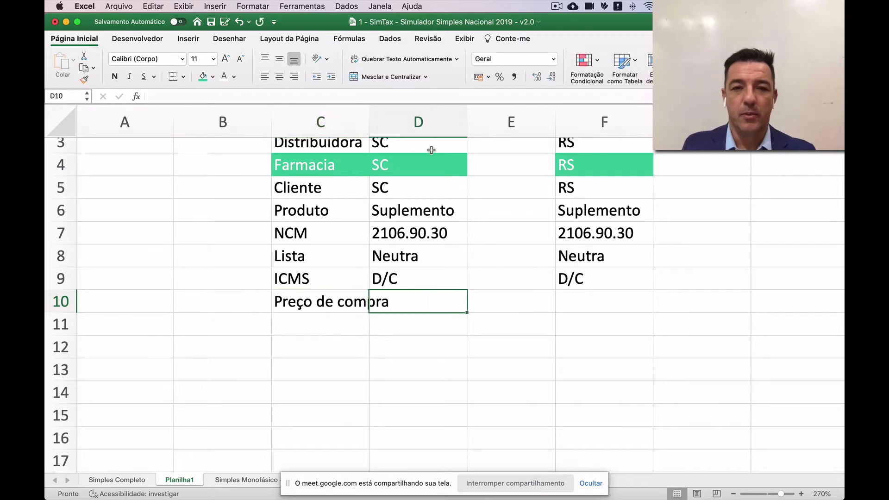
Widen column C to fit the price label and enter 100 in D10.
left_click_drag(369, 123, 396, 123)
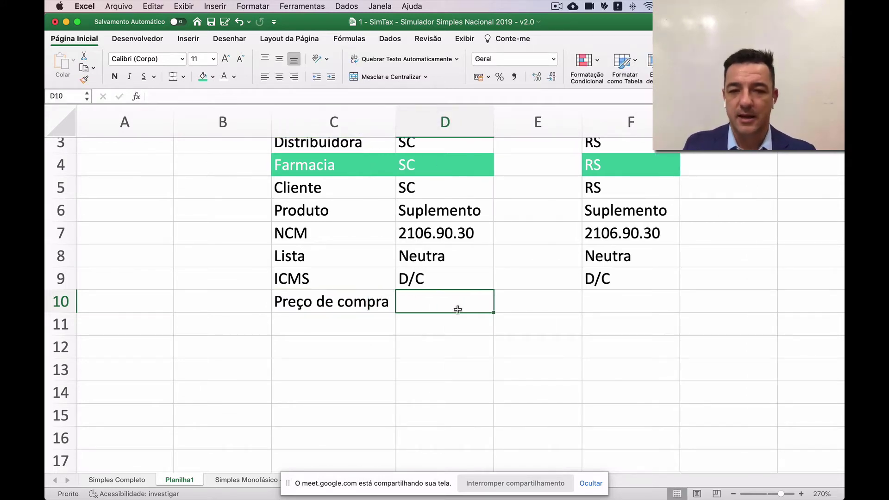
type("100")
key("Return")
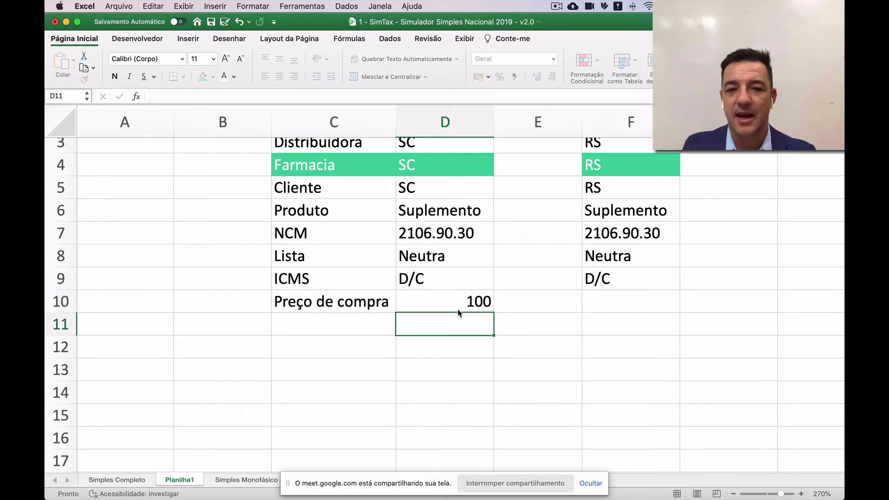
Replace the label in C10 with Preço de tabela.
key("Left")
key("Up")
type("Pre")
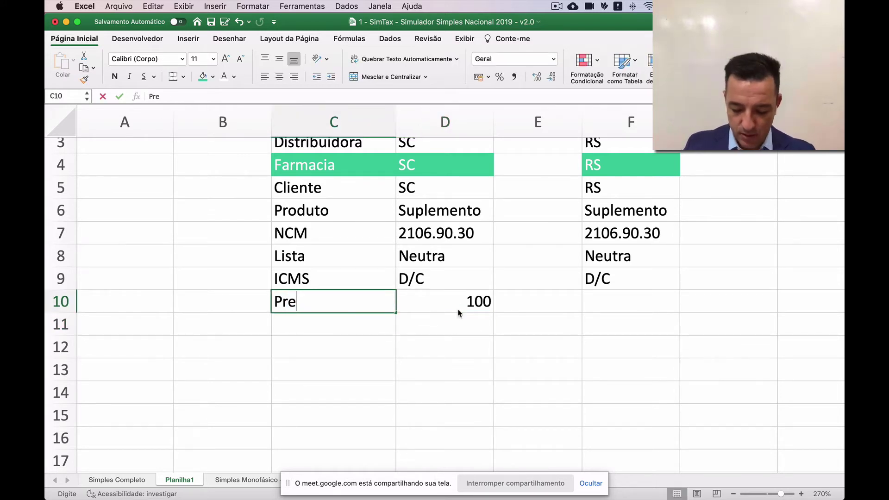
type("ço de tabela")
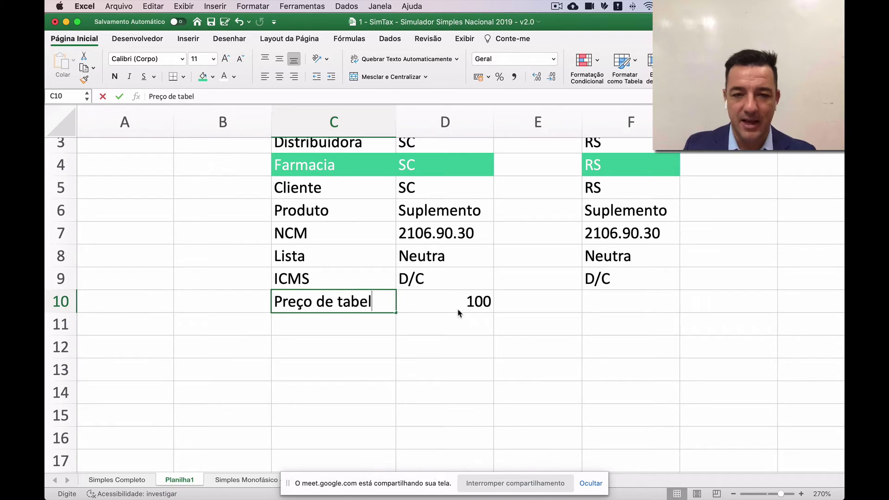
key("Return")
Show D10 with two decimal places and copy its number format to the cells below it.
key("Up")
key("Right")
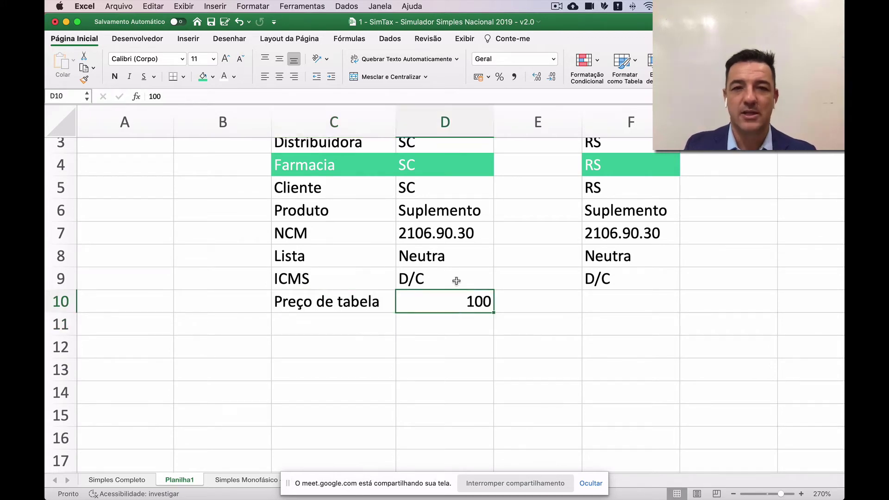
left_click(537, 77)
left_click(536, 78)
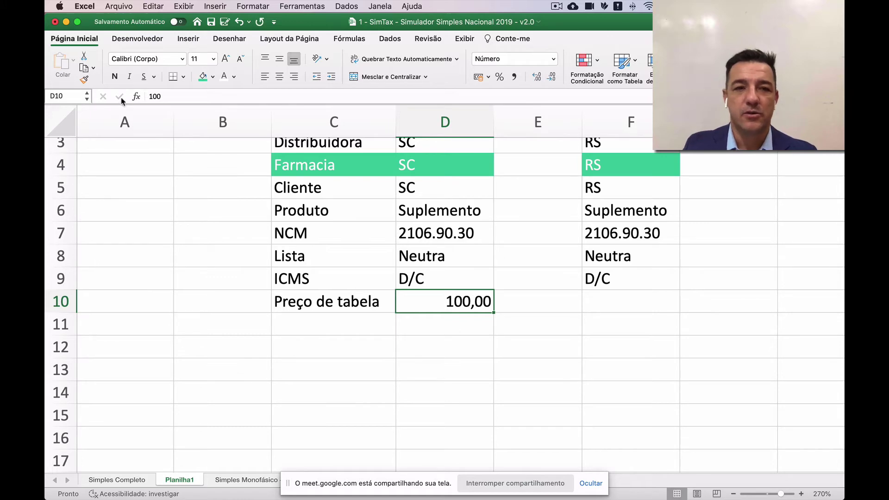
left_click(84, 79)
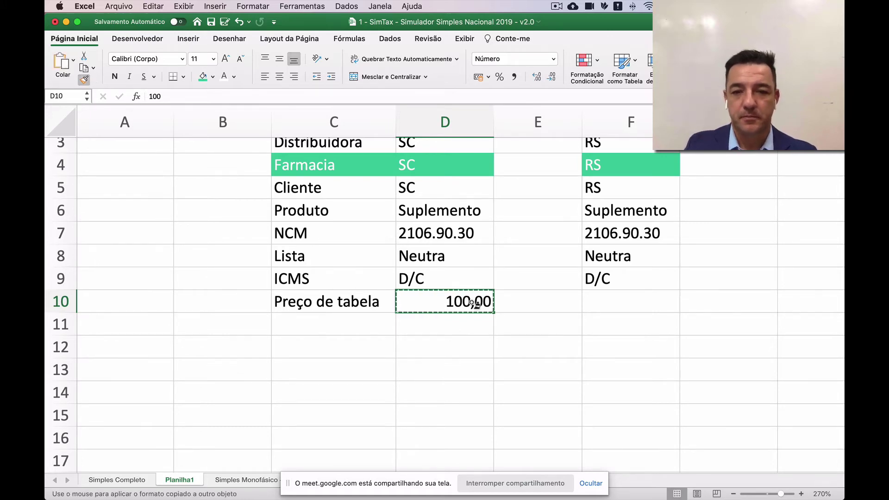
mouse_move(471, 304)
left_mouse_down()
mouse_move(583, 470)
mouse_move(589, 343)
mouse_move(578, 348)
left_mouse_up()
Add a discount row labelled Desc in C11 with 30% in D11.
left_click(359, 363)
left_click(373, 377)
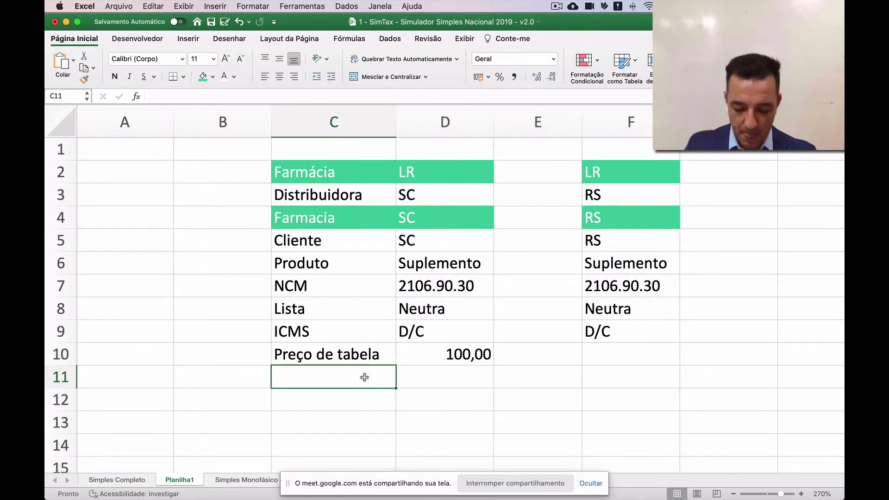
type("Desc")
key("Tab")
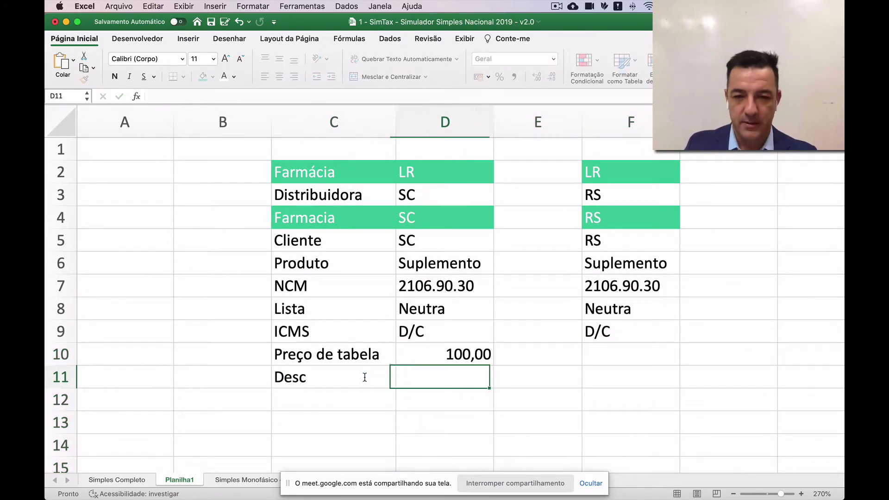
type("30%")
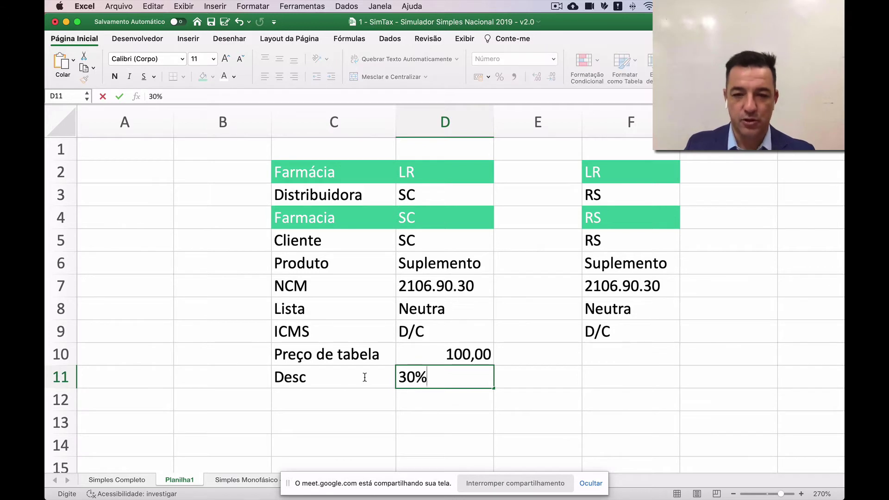
key("Return")
Format the discount in D11 as a percentage with two decimal places.
left_click(366, 381)
key("Right")
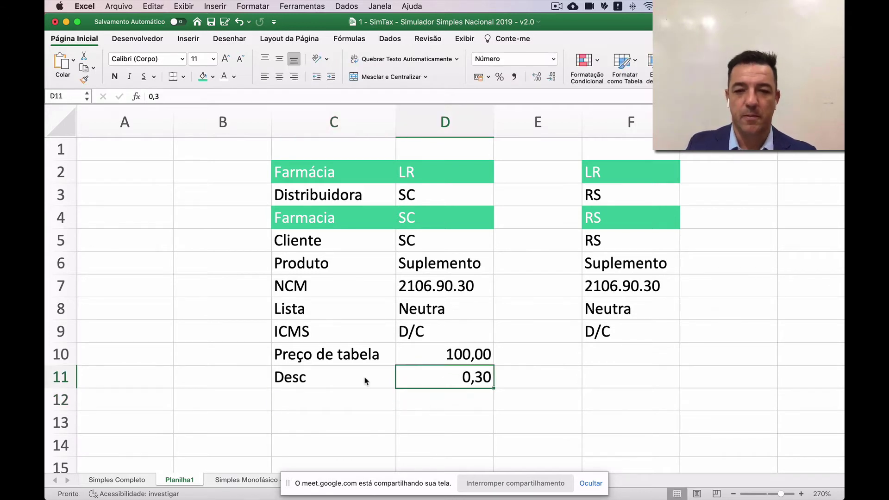
left_click(499, 77)
left_click(537, 77)
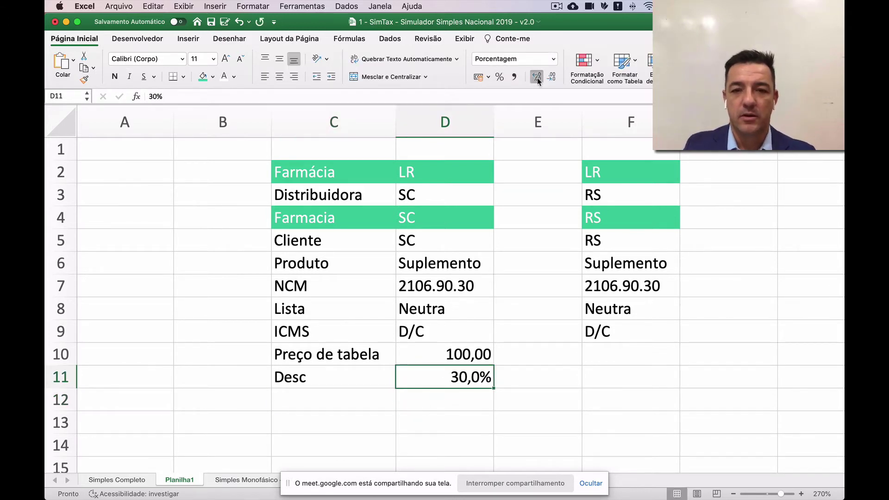
left_click(536, 77)
Add a second Desc row in C12 and calculate the discount amount in D12 as =D10*D11.
left_click(324, 392)
type("Desc")
key("Tab")
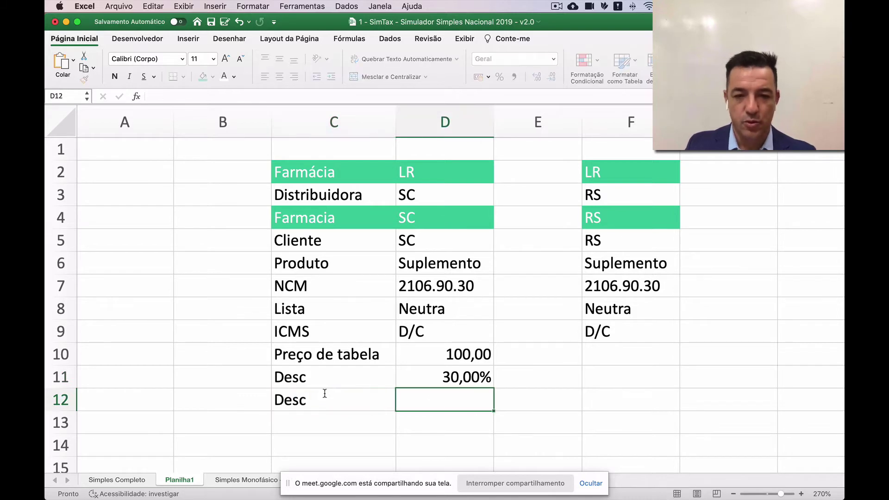
type("=")
key("Up")
key("Up")
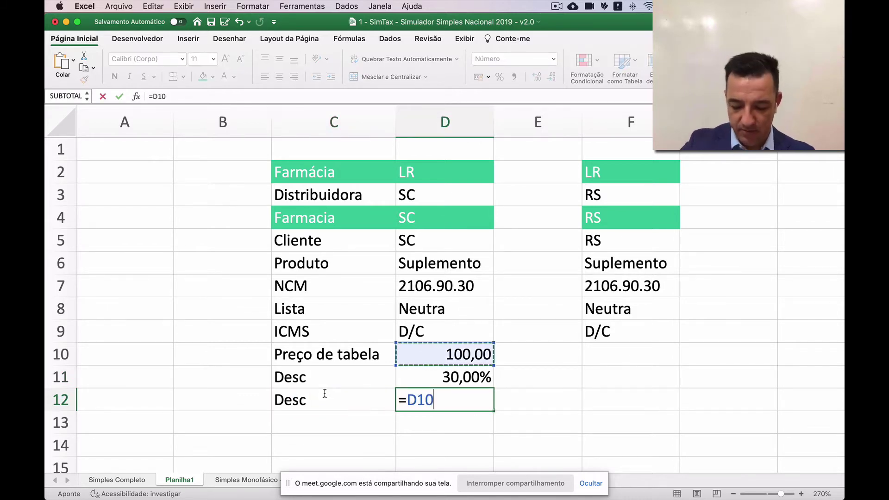
type("*")
key("Up")
key("Return")
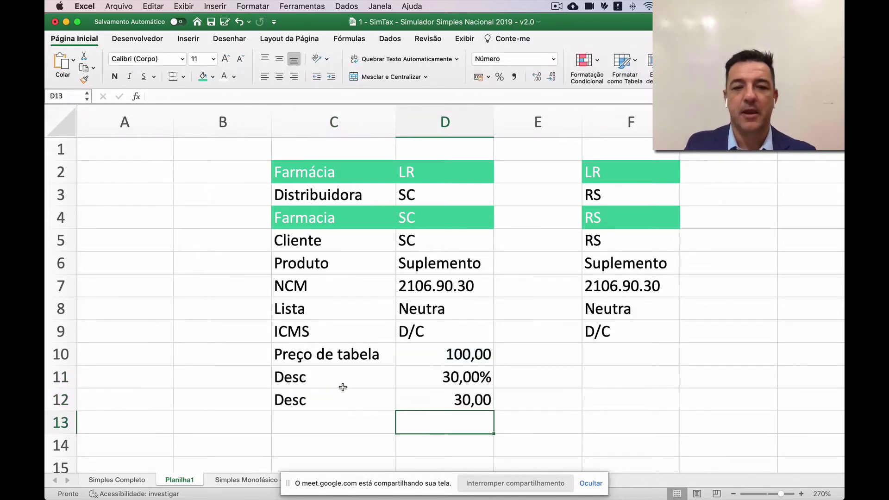
Label cell C13, below the discount amount, as Preço de compra.
scroll(345, 381, "down", 3)
left_click(345, 362)
type("Preço ")
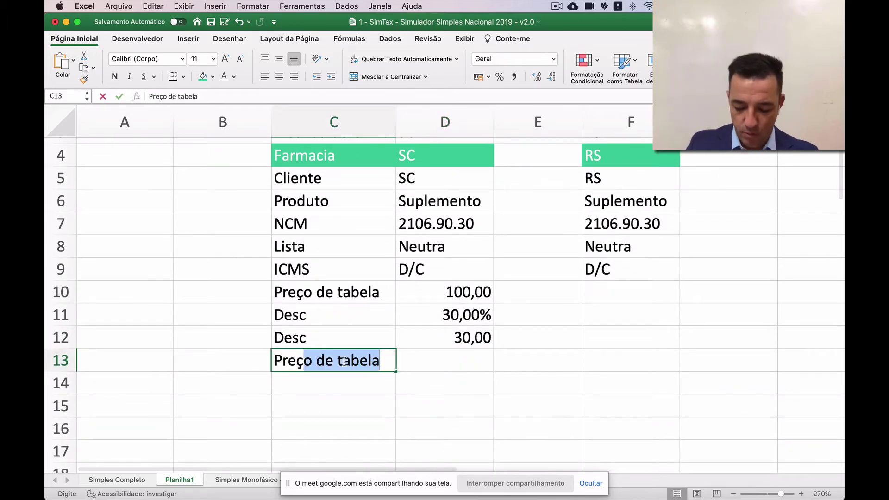
type("de compora")
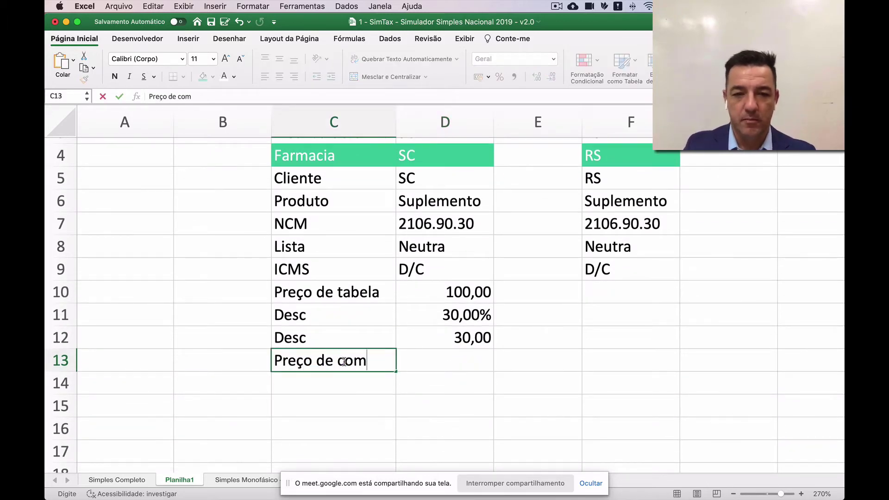
key("BackSpace")
key("BackSpace")
key("BackSpace")
type("ra")
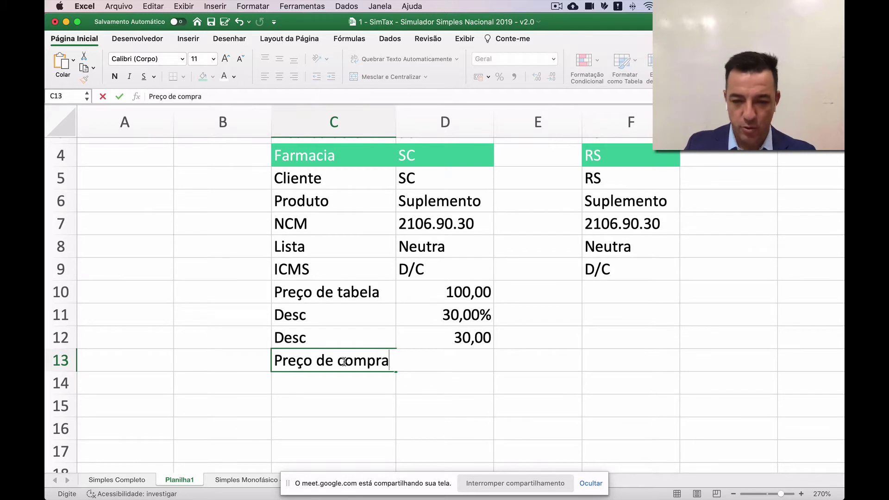
Calculate the purchase price in D13 by subtracting the discount amount from the list price, D10-D12.
key("Tab")
type("=")
key("Up")
key("Up")
key("Up")
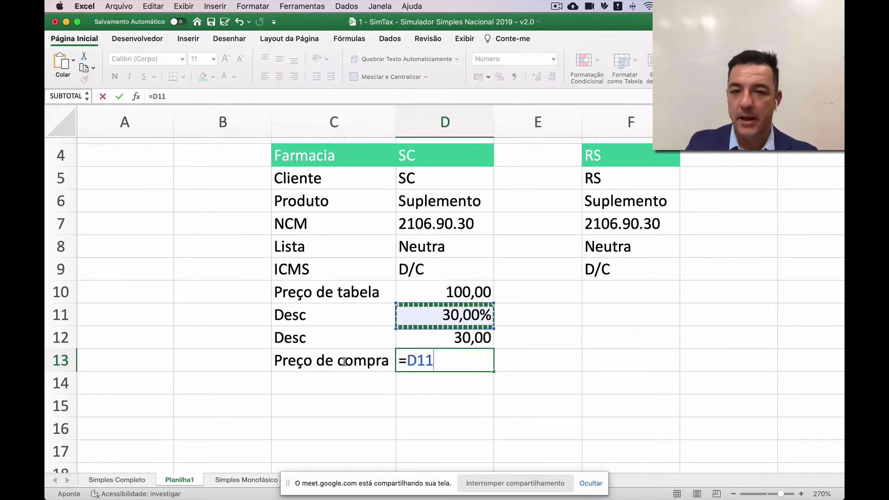
type("-")
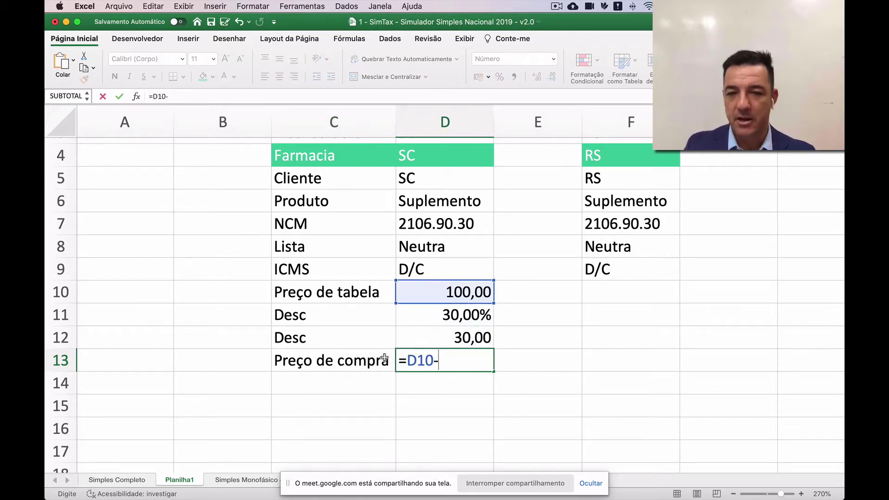
key("Up")
key("Return")
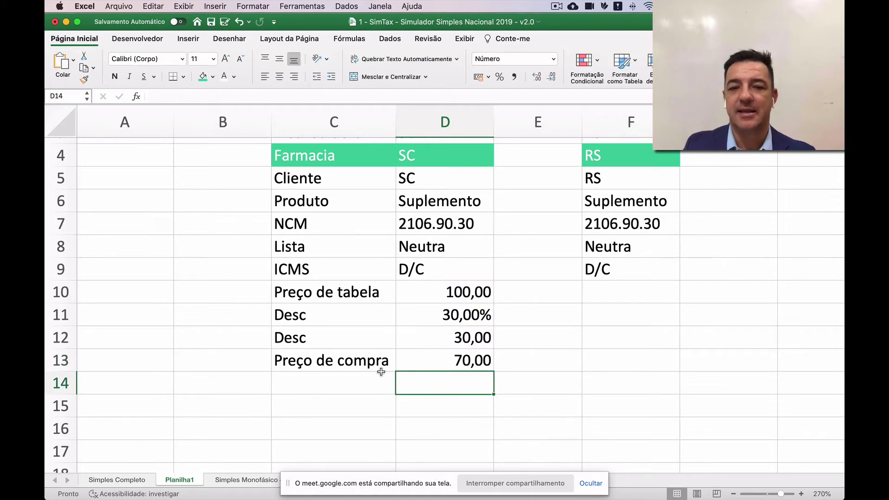
Fill the Distribuidora cells C3 and D3 with the gold theme colour.
scroll(380, 370, "down", 3)
left_click(350, 304)
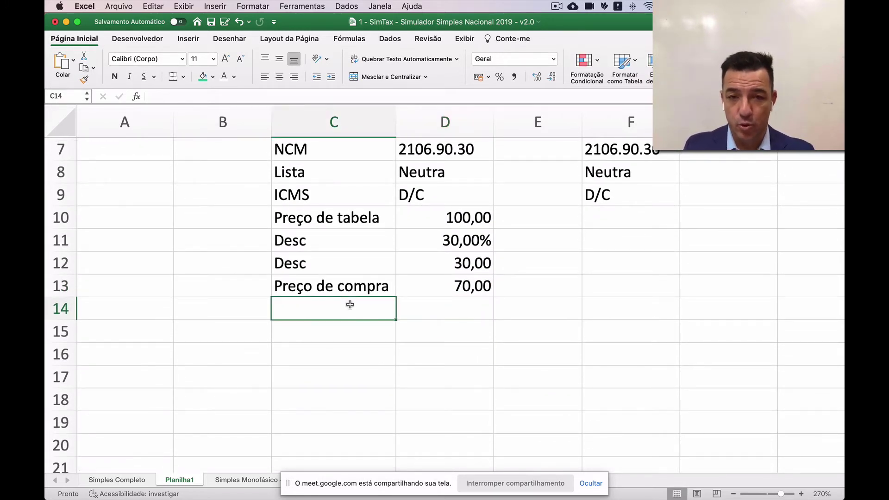
scroll(404, 287, "up", 6)
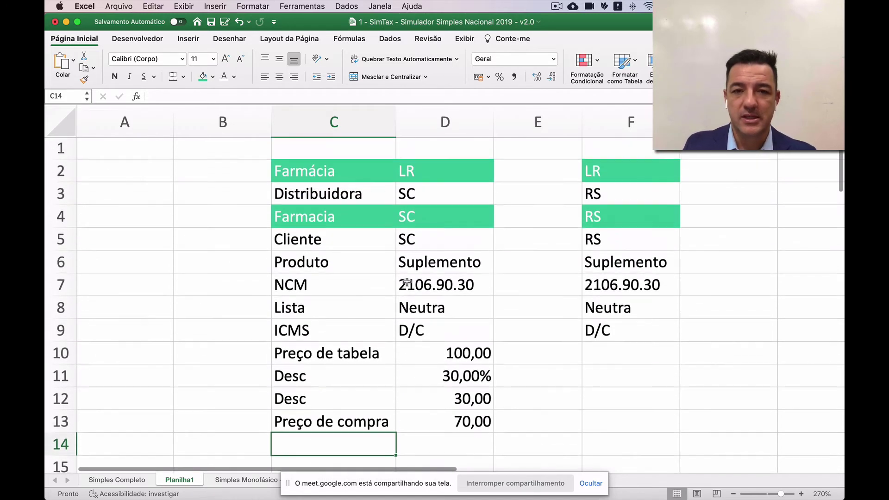
left_click(419, 221)
left_click_drag(419, 229, 419, 239)
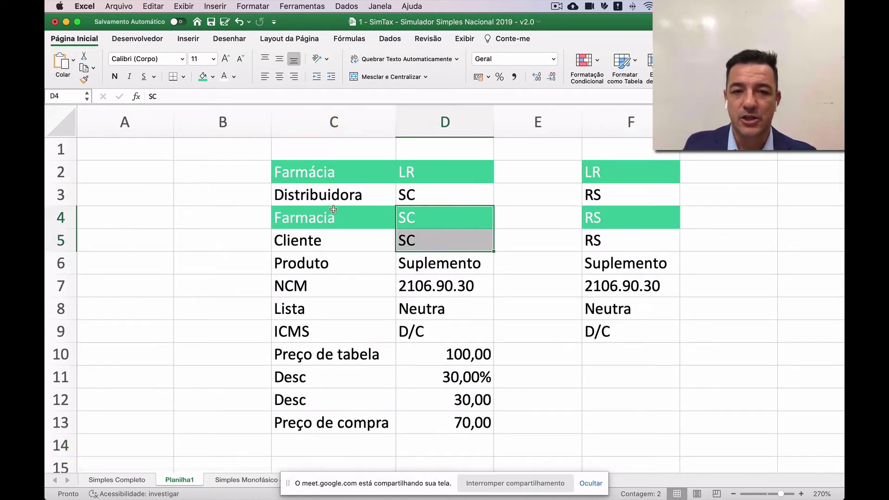
left_click_drag(352, 195, 441, 195)
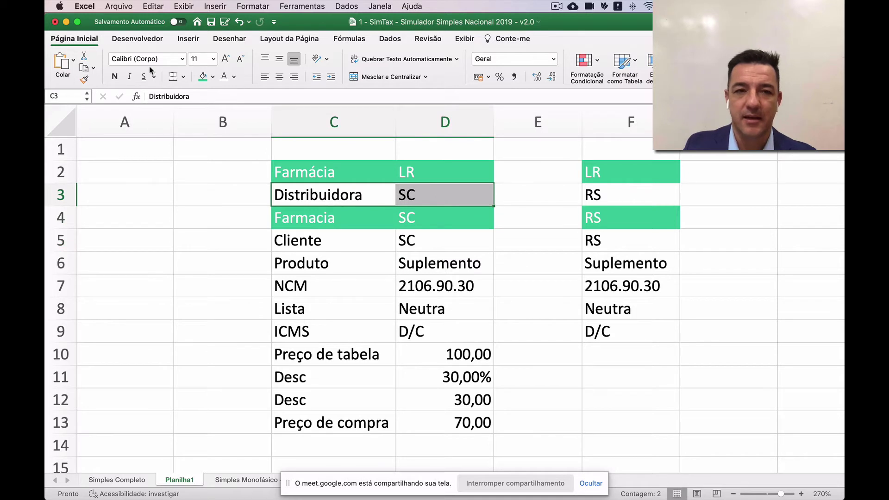
left_click(212, 77)
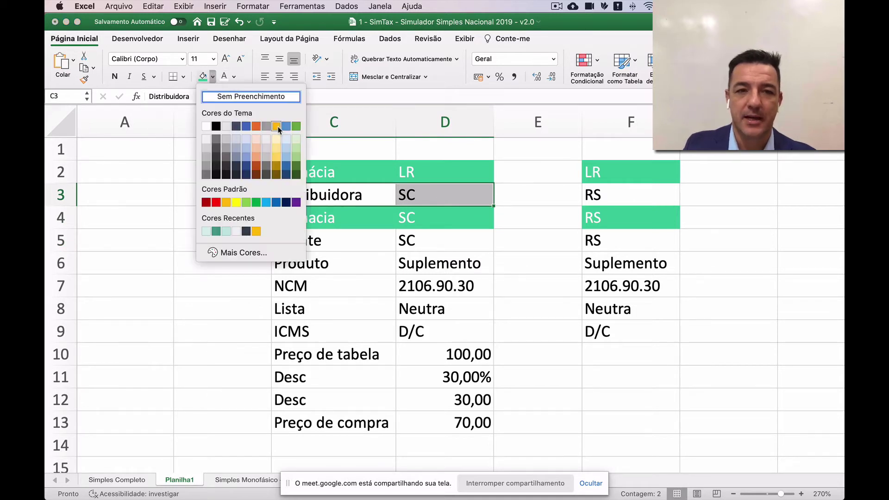
left_click(277, 125)
left_click(408, 223)
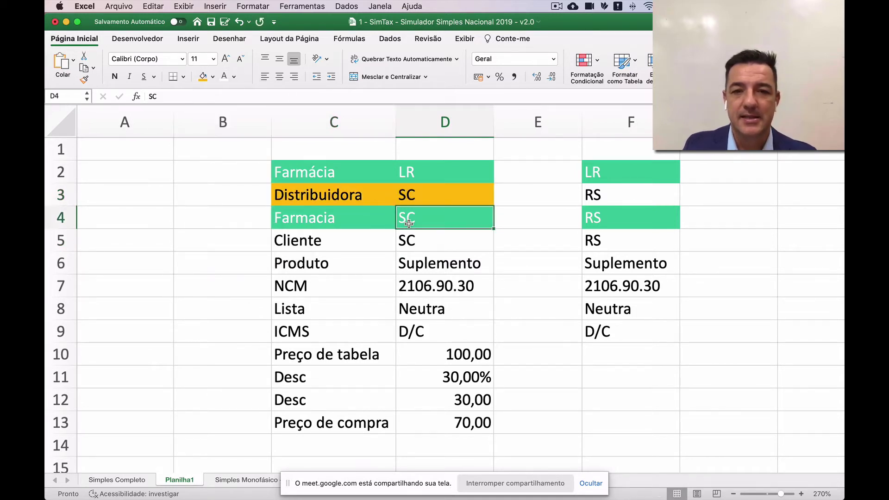
left_click_drag(306, 218, 431, 217)
scroll(411, 301, "down", 5)
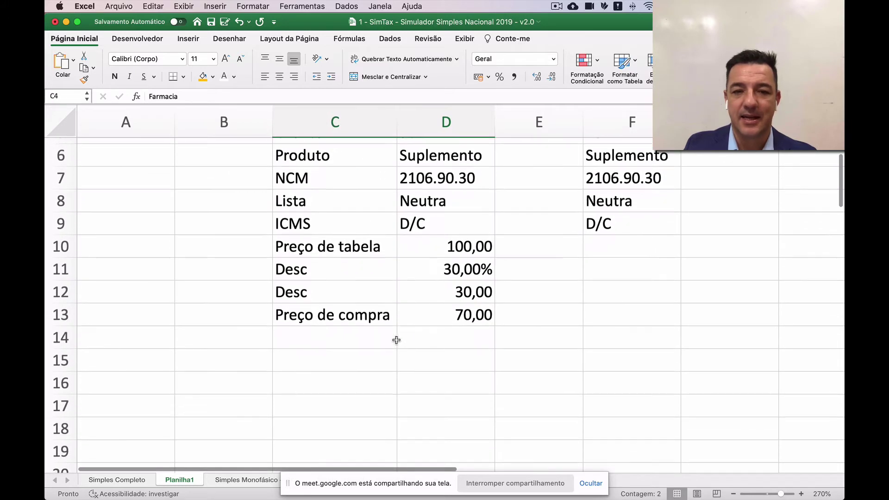
Label cell C14, below the purchase price, as ICMS and enter a rate of 12% in D14.
left_click(354, 333)
type("ICMS")
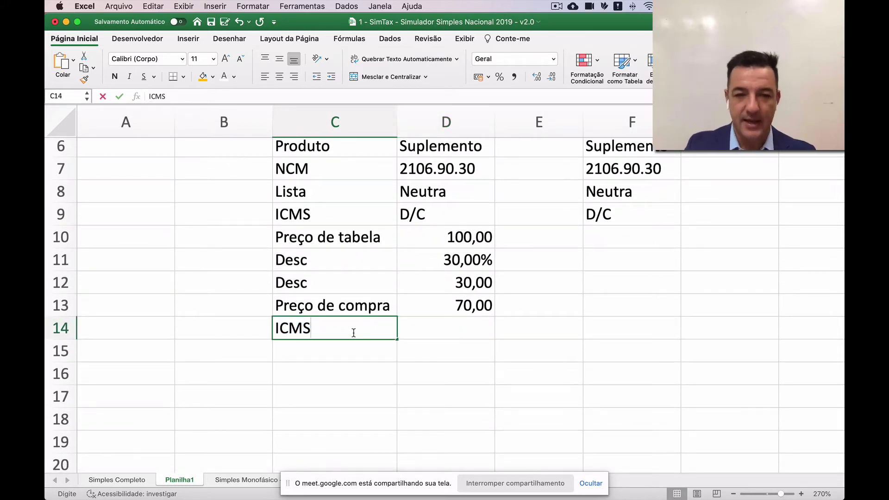
key("Tab")
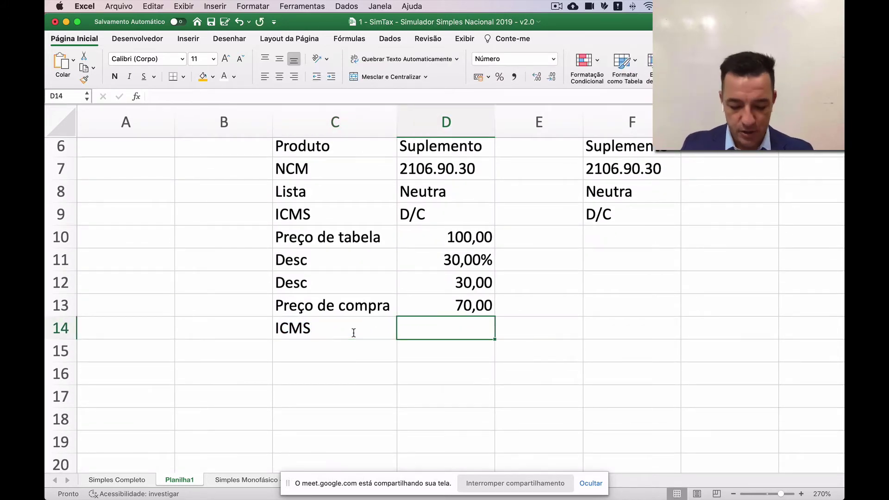
type("17%")
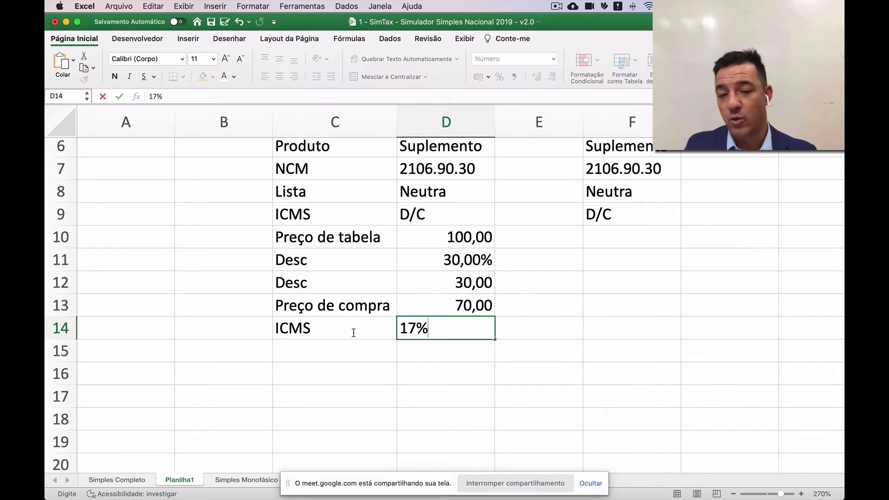
key("BackSpace")
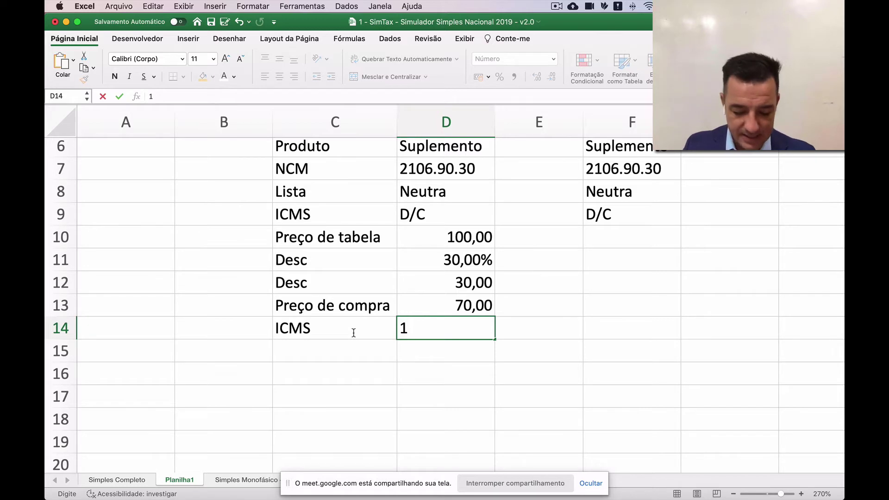
type("%")
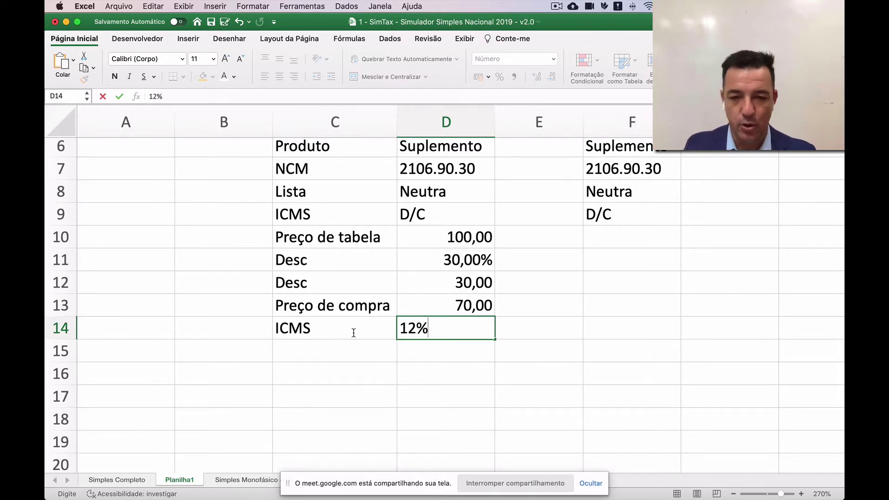
key("Return")
key("Up")
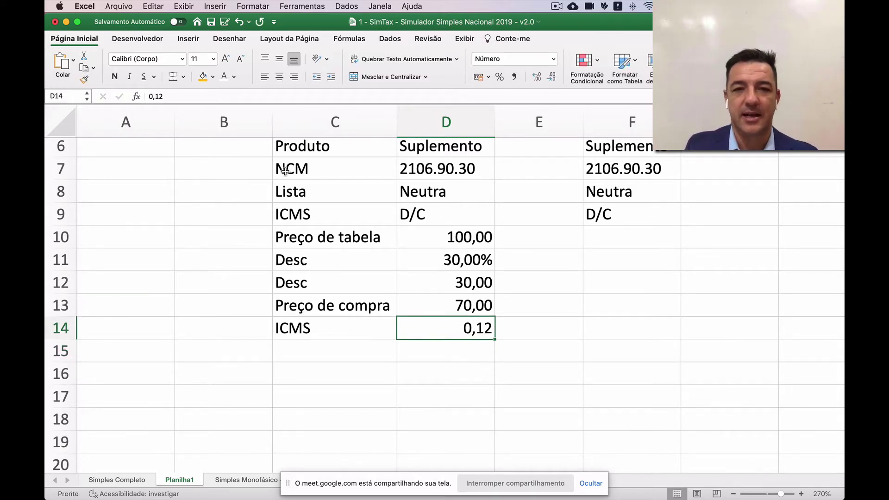
Format the ICMS rate in D14 as a percentage with two decimal places.
left_click(500, 77)
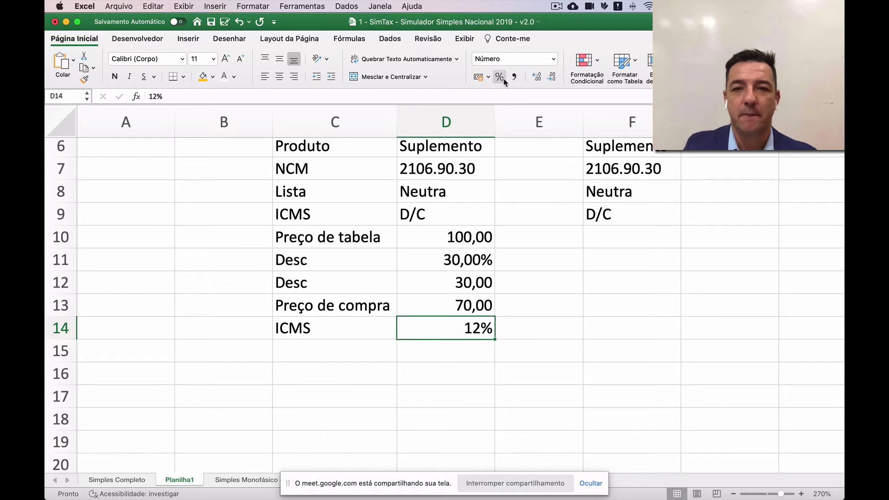
left_click(537, 77)
left_click(538, 76)
Label cell C15 as Crédito ICMS and calculate the credit in D15 as =D13*D14.
left_click(328, 350)
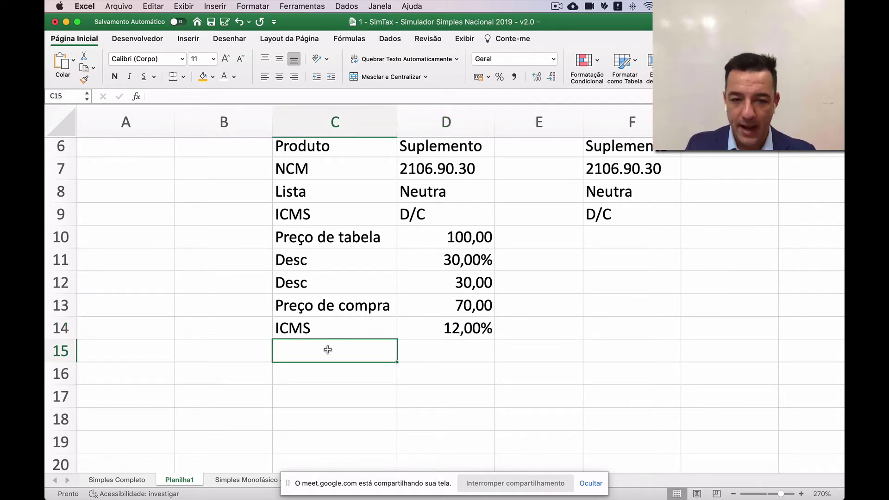
type("Crédito")
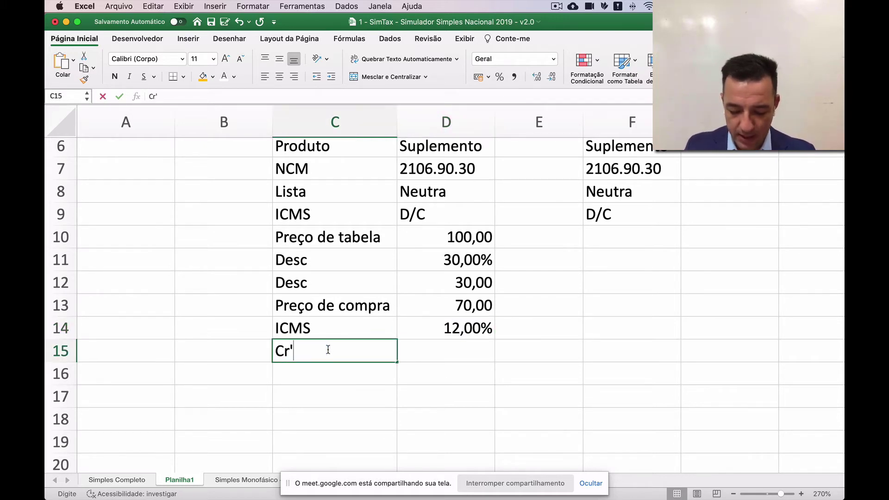
type(" ICMS")
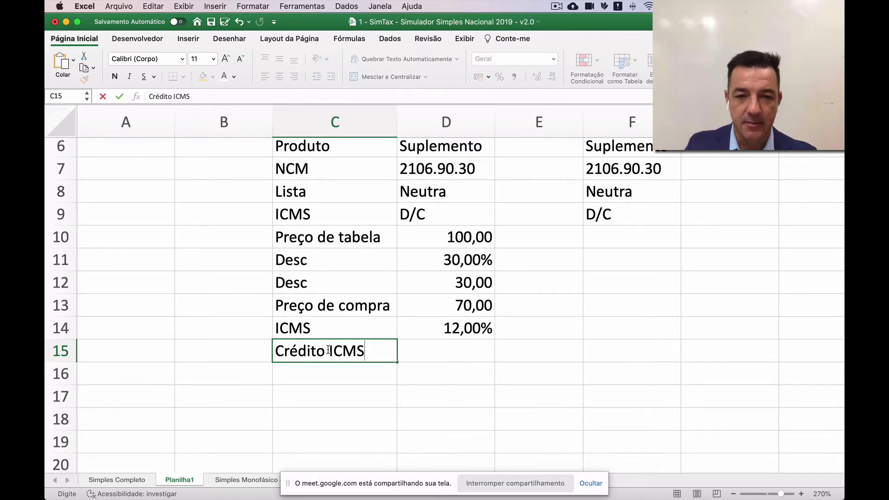
key("Tab")
type("=")
key("Up")
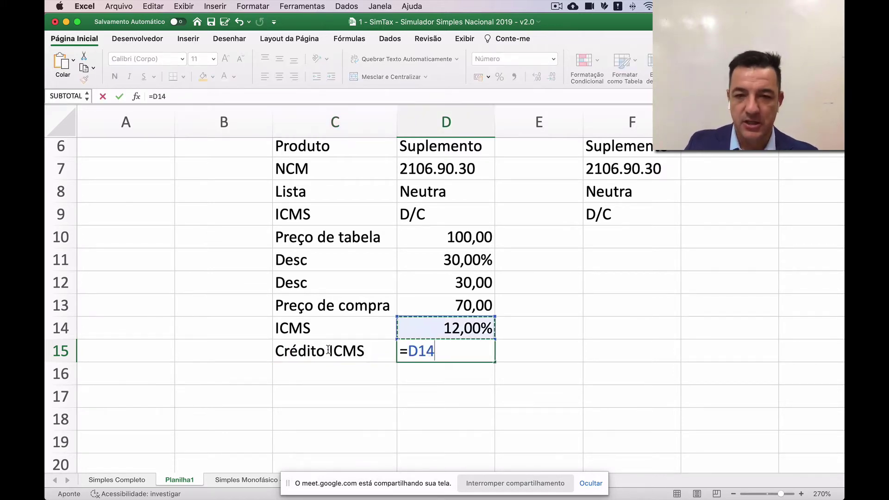
key("Up")
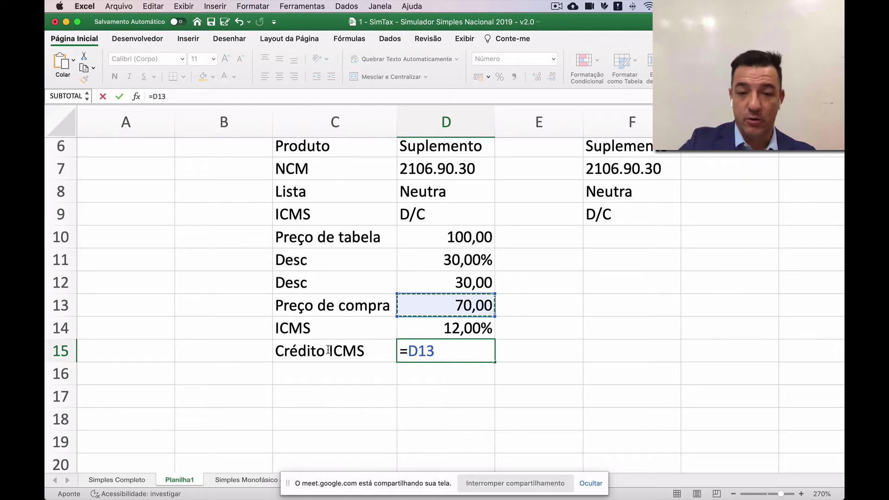
type("*")
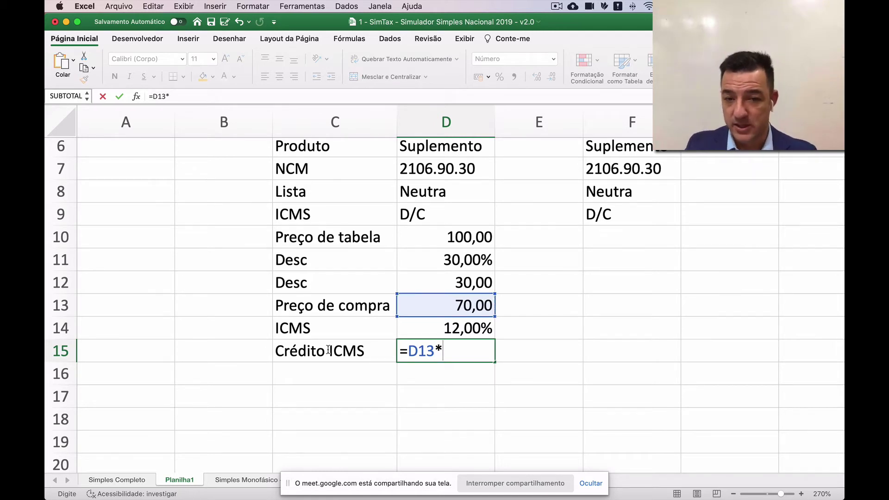
key("Up")
key("Return")
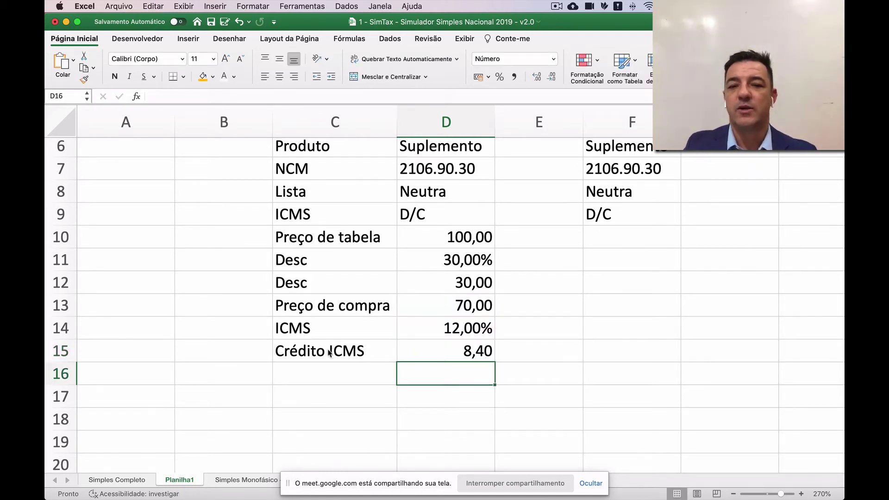
key("Up")
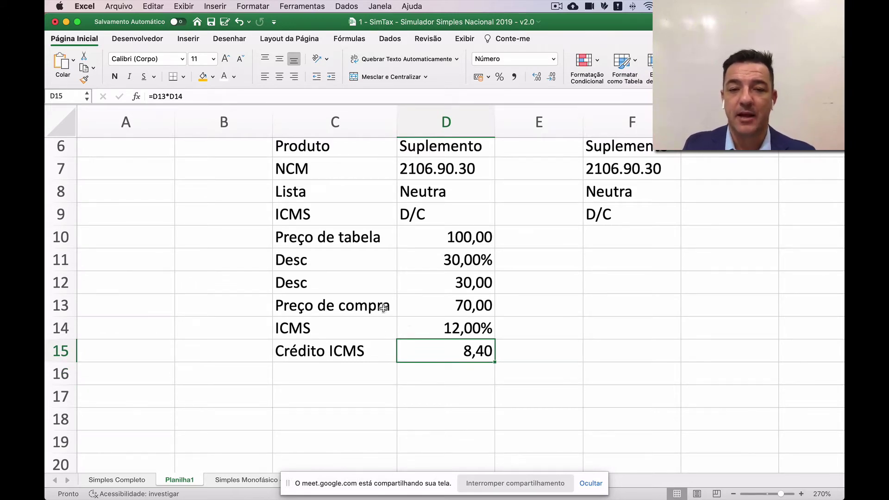
Highlight the Preço de tabela, Preço de compra and Crédito ICMS rows in columns C:D with the recently used medium green fill and white text.
left_click_drag(384, 307, 460, 305)
left_click_drag(365, 234, 460, 234)
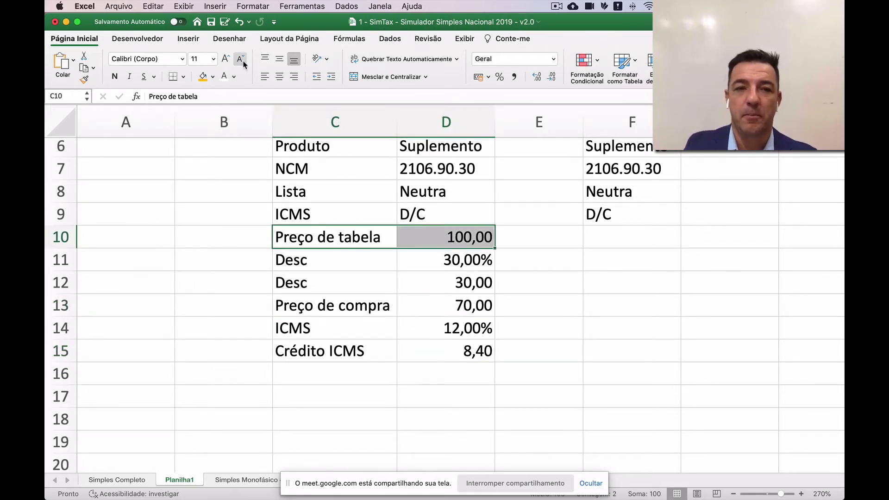
left_click(213, 77)
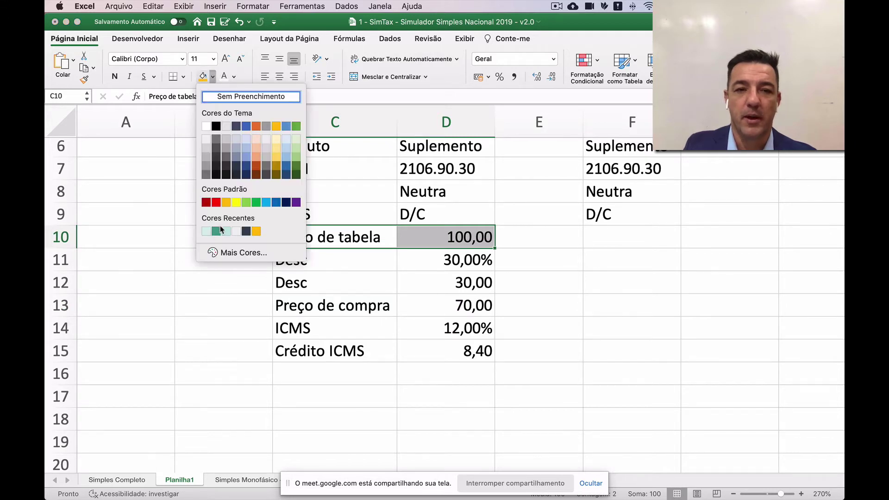
left_click(219, 230)
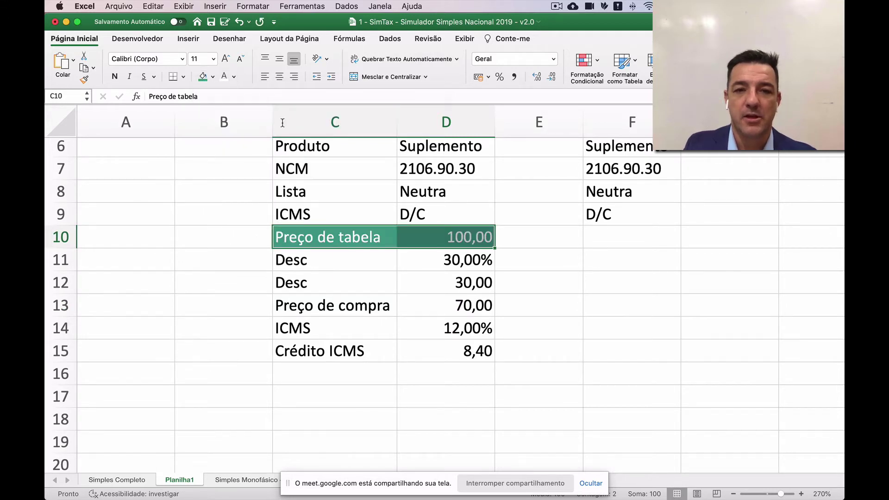
left_click_drag(350, 307, 412, 307)
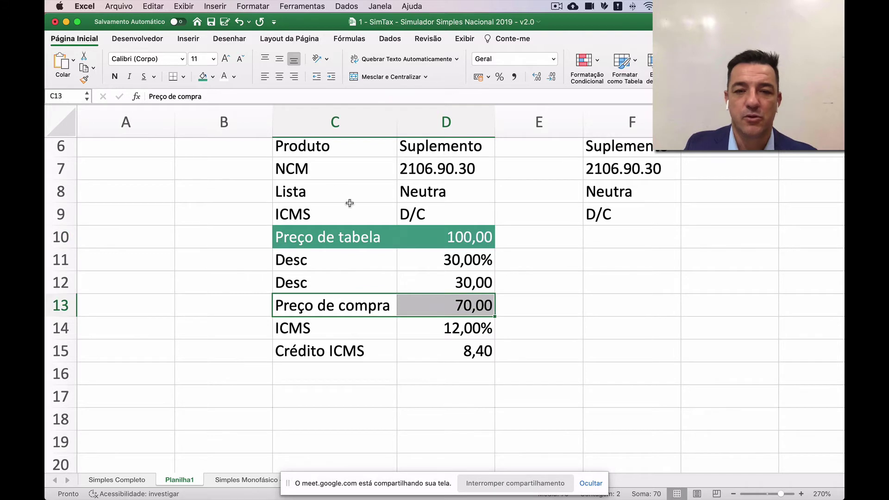
left_click(204, 79)
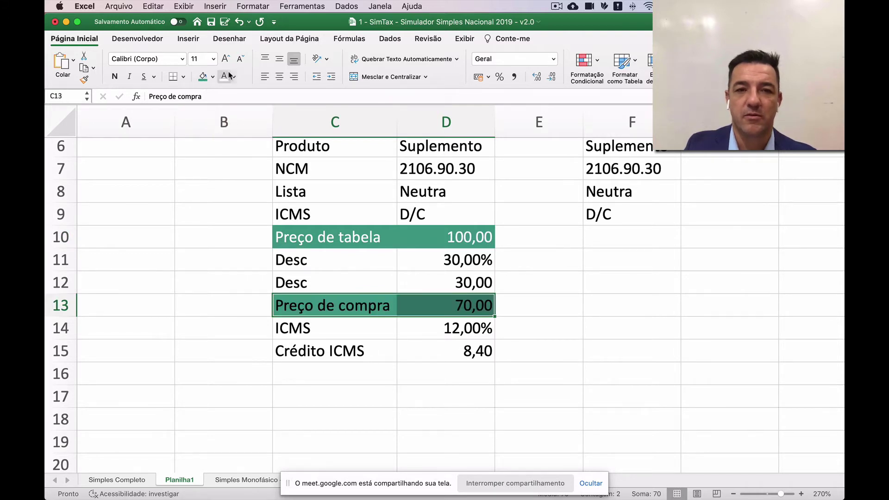
left_click_drag(357, 352, 440, 352)
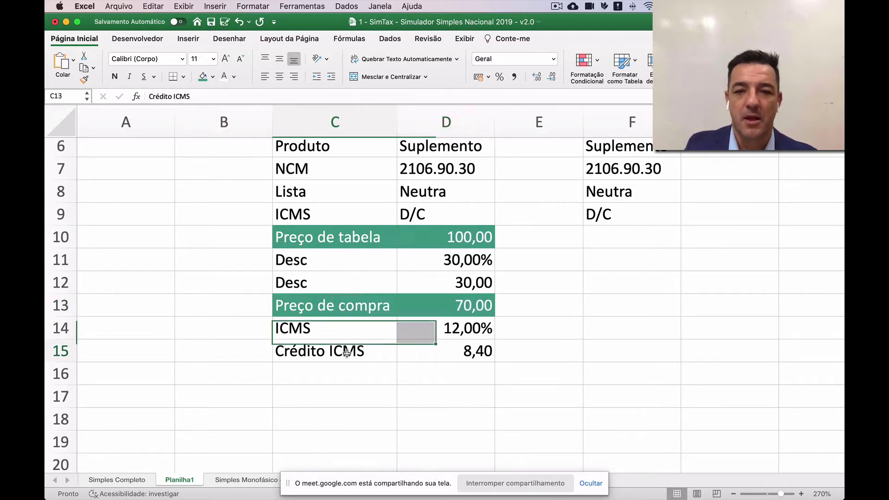
left_click(203, 79)
Label cell C16 as PIS/COFINS and enter a rate of 9,25% in D16.
scroll(346, 333, "down", 2)
left_click(346, 334)
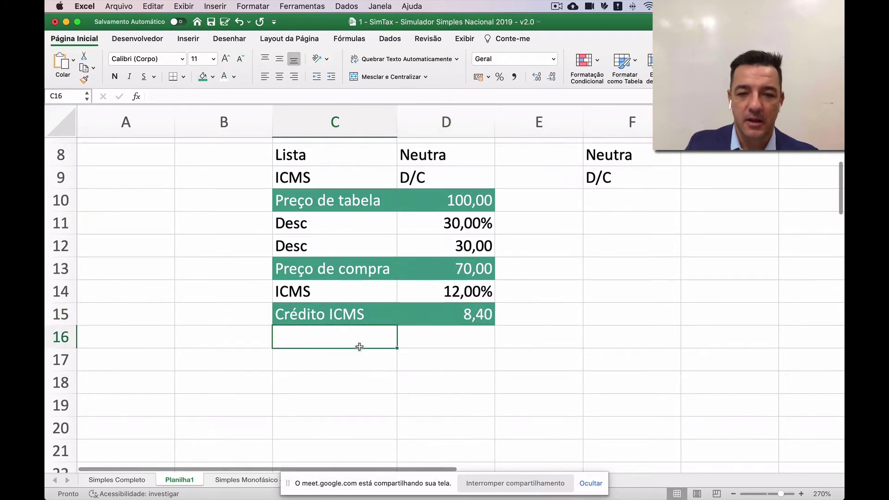
type("PIS/COFINS")
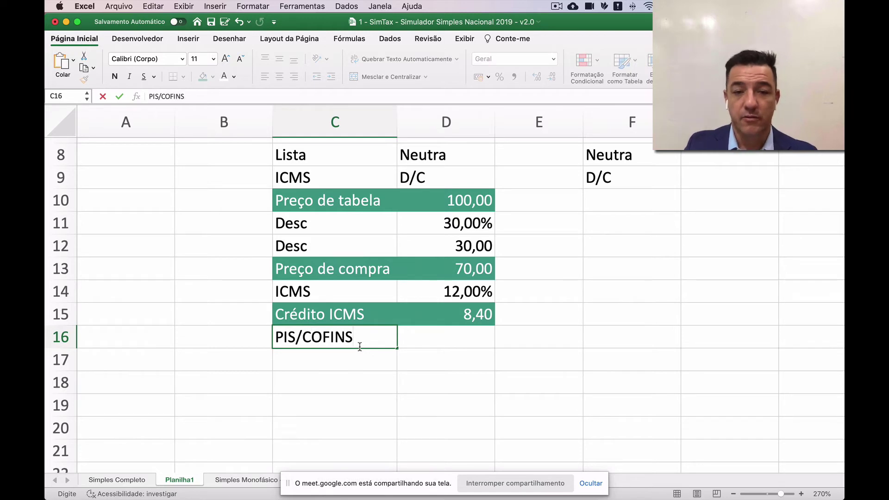
key("Tab")
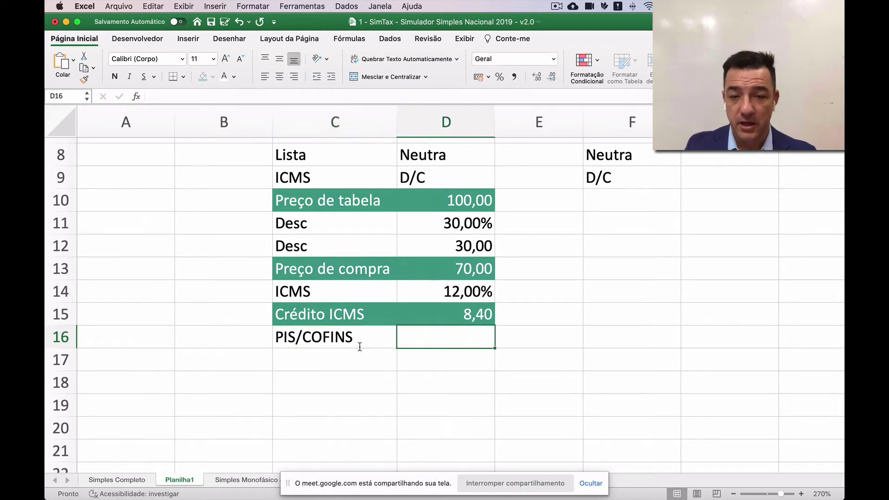
type("9,")
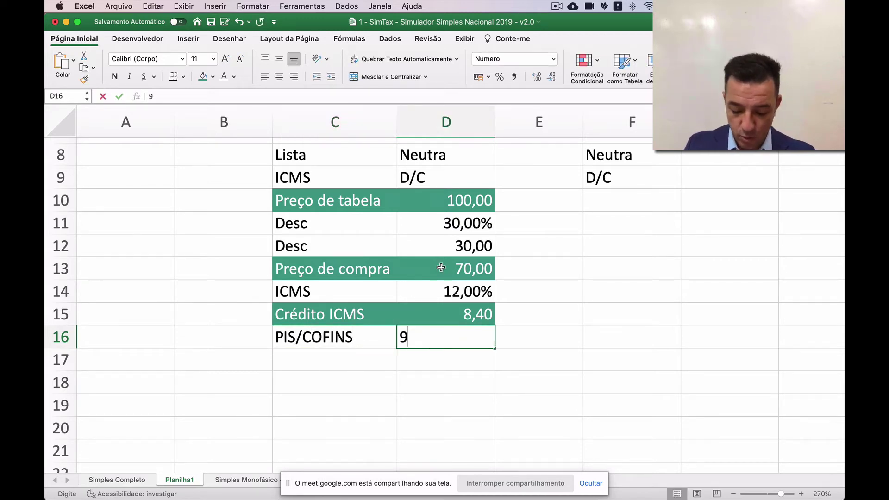
type("25%")
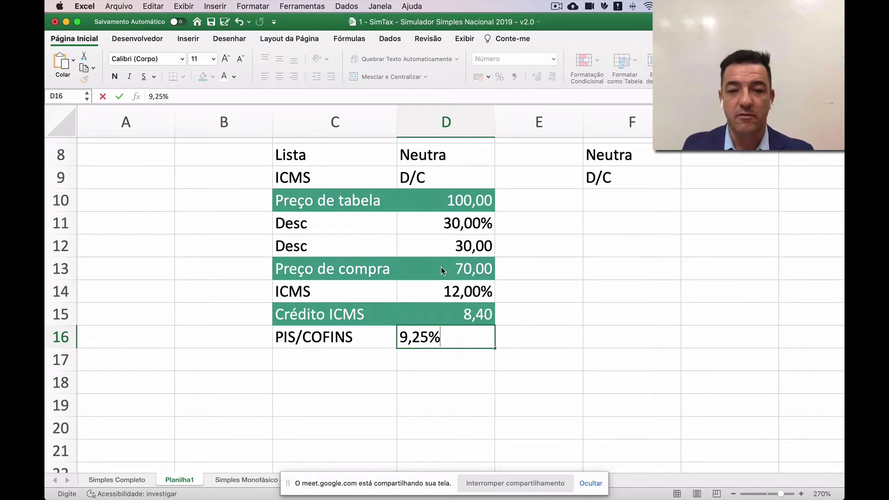
key("Return")
key("Up")
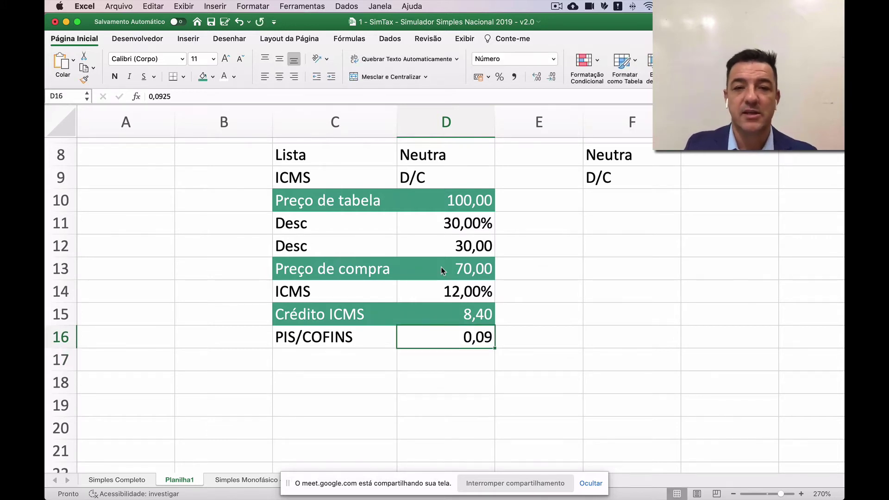
Format the PIS/COFINS rate in D16 as a percentage with two decimal places.
left_click(499, 76)
left_click(536, 76)
left_click(537, 76)
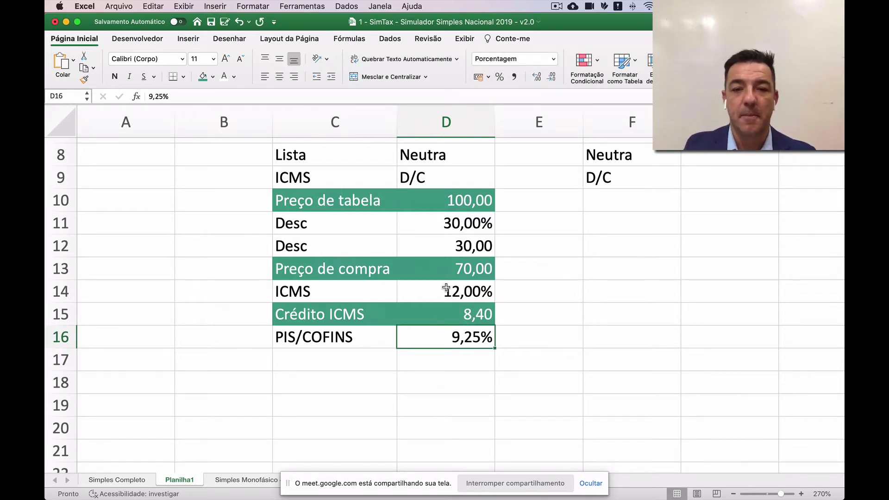
Label cell C17, below the PIS/COFINS rate, as Crédito PIS/COFINS.
left_click(331, 360)
type("C")
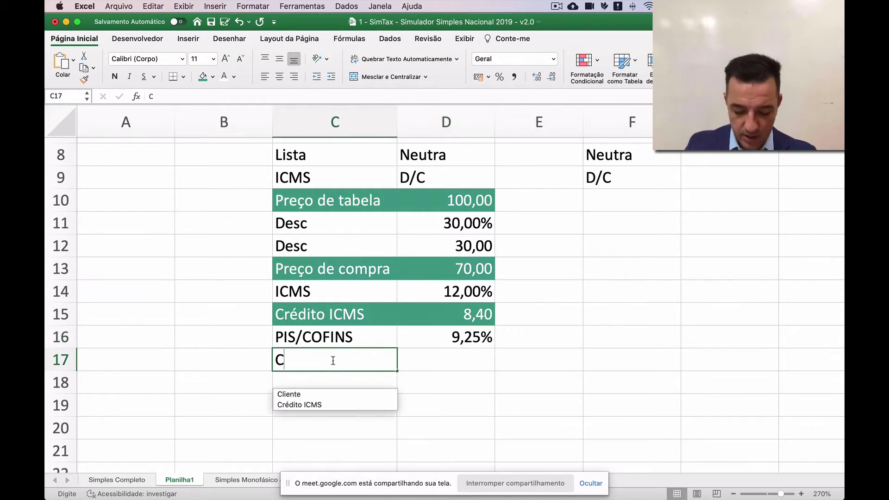
type("rédito P")
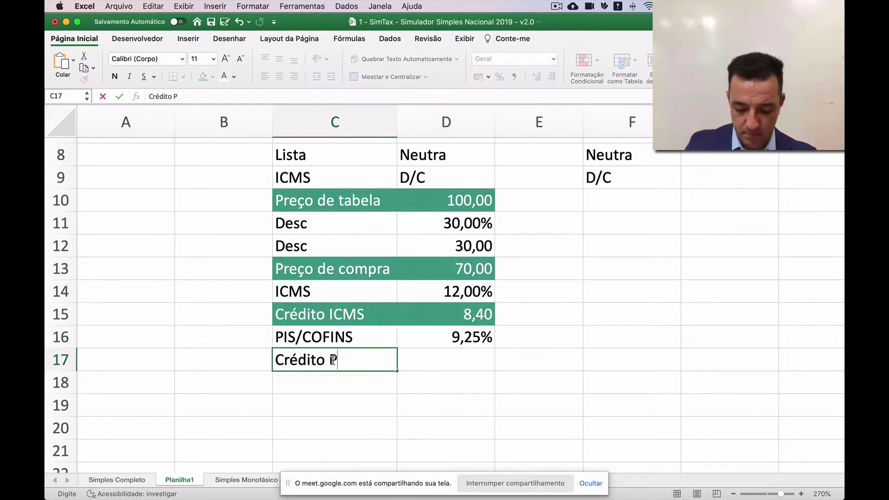
type("IS/COFINS")
key("Tab")
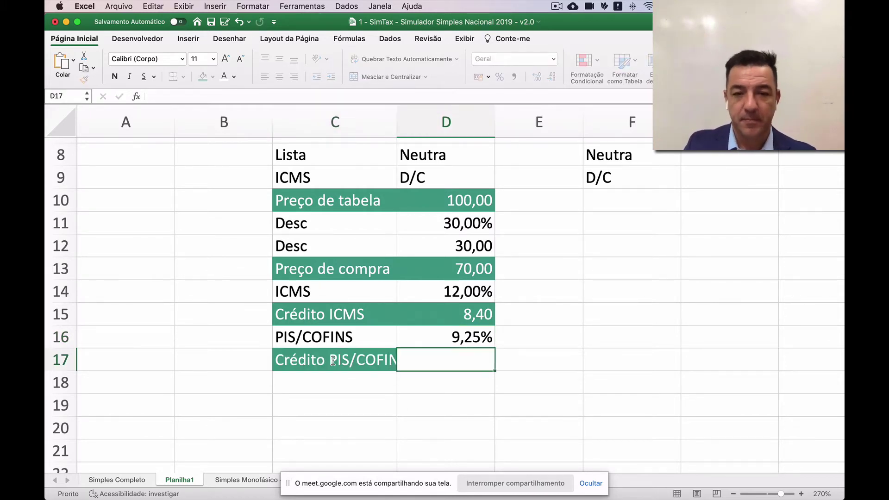
Calculate the PIS/COFINS credit in D17 as =D13*D16 and autofit column C to its longest label.
type("=")
key("Up")
key("Up")
key("Up")
key("Up")
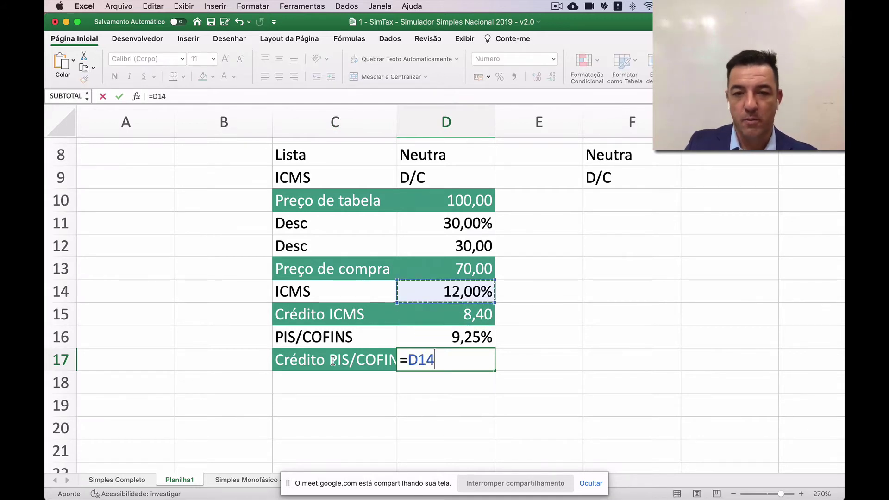
type("*")
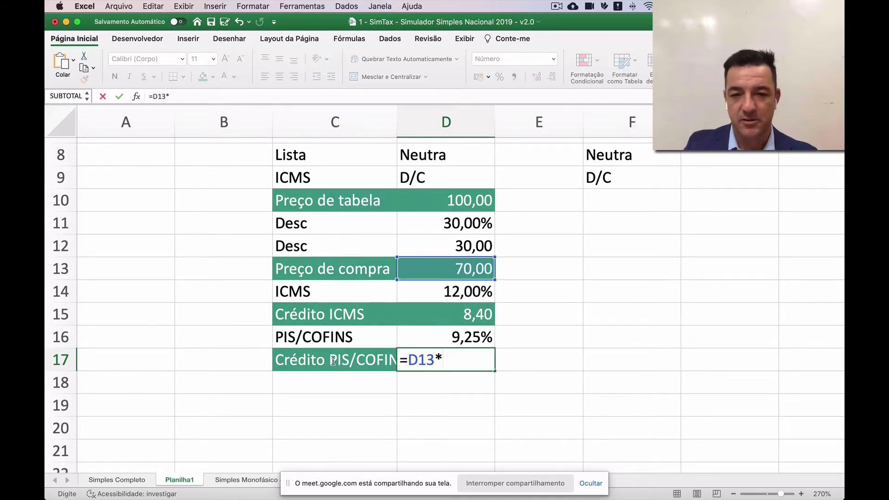
key("Up")
key("Return")
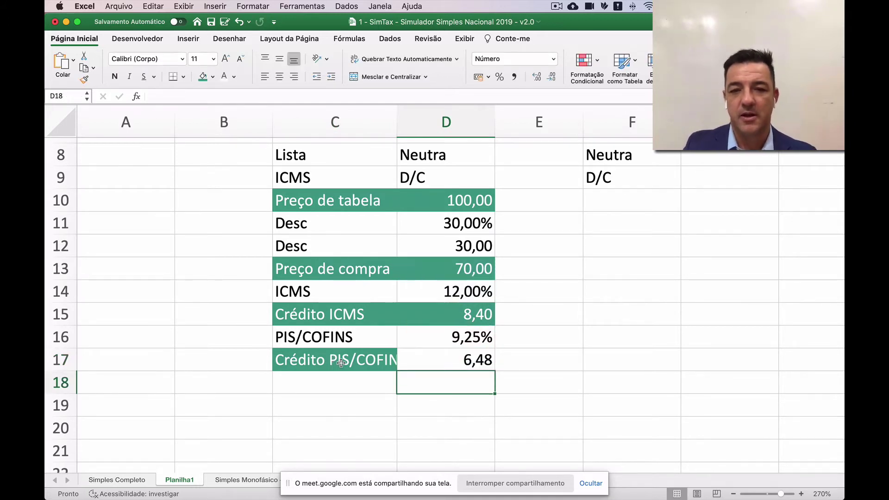
double_click(393, 121)
left_click(452, 368)
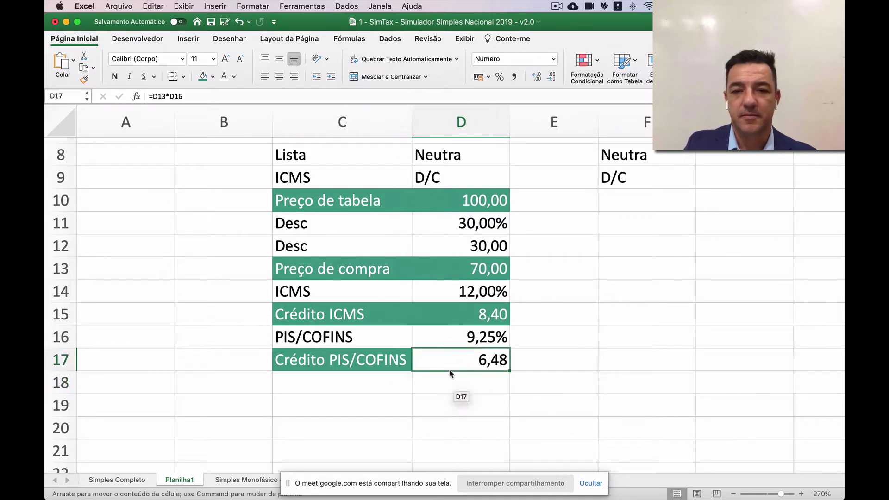
Format the PIS/COFINS credit in D17 with green fill and white text, and review its formula.
left_click_drag(450, 373, 411, 313)
left_click(498, 181)
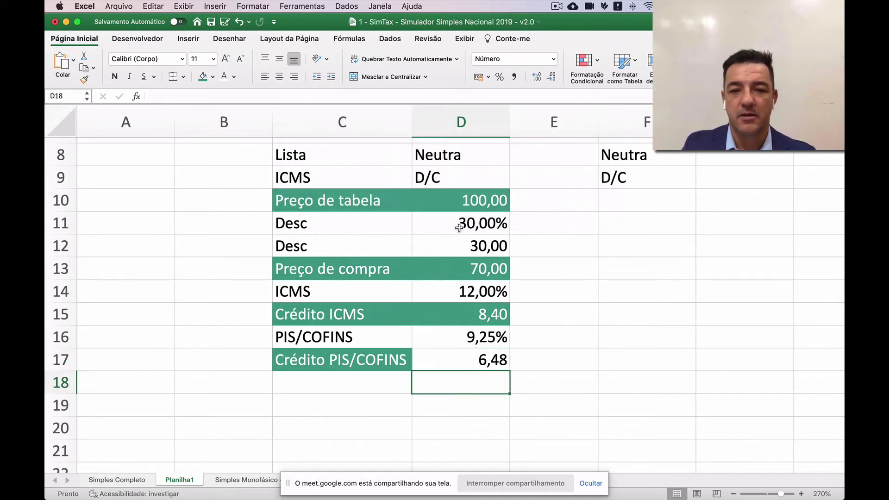
left_click(449, 365)
left_click(202, 77)
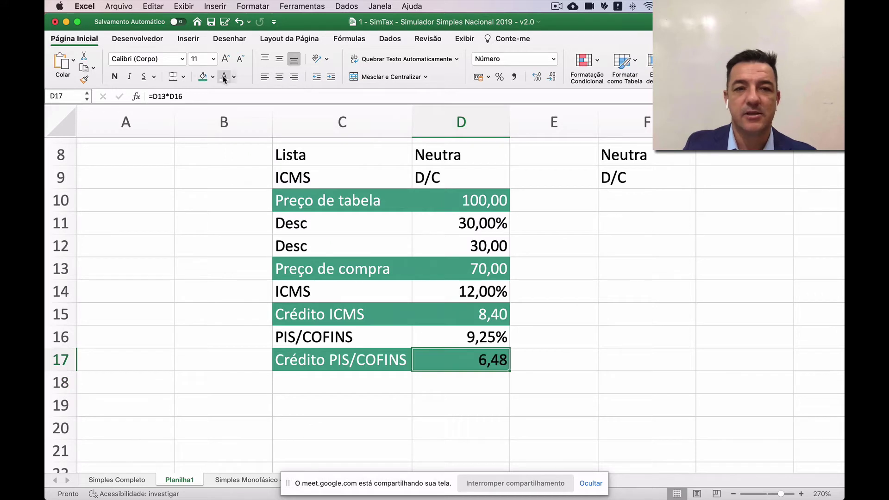
left_click(224, 77)
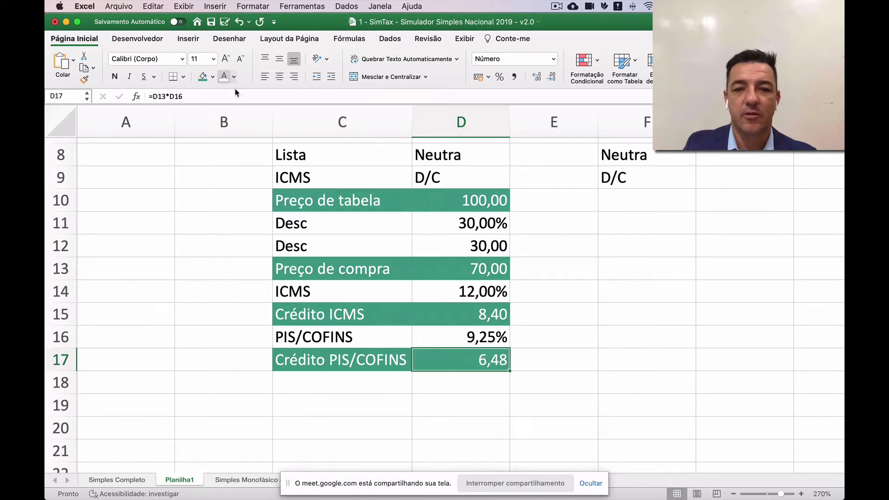
double_click(482, 367)
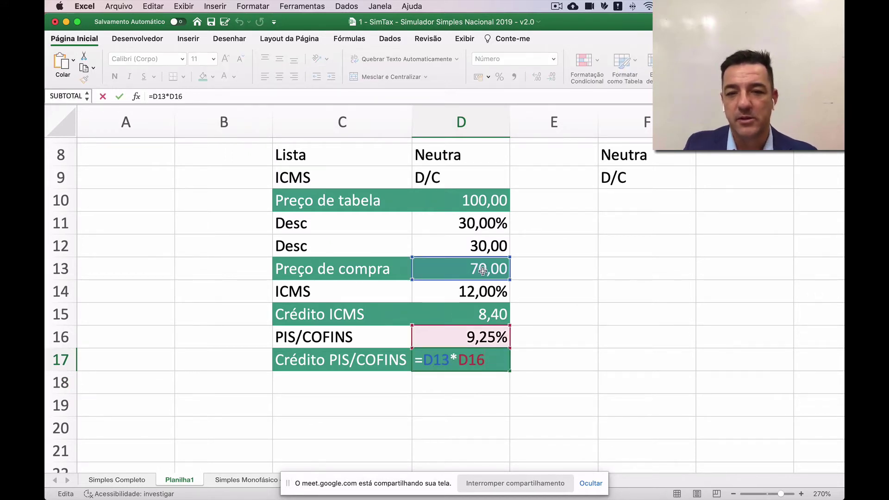
key("Escape")
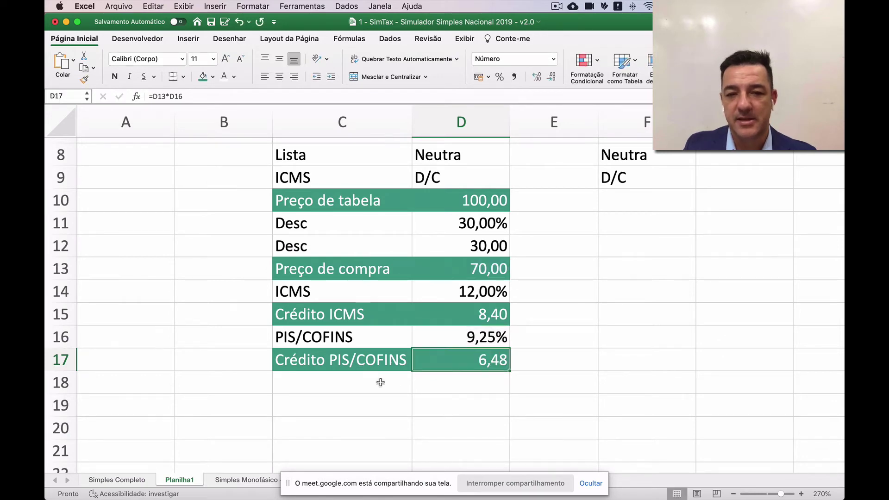
Label cell C18, below the PIS/COFINS credit, as Custo da farmácia.
left_click(381, 382)
type("Cust")
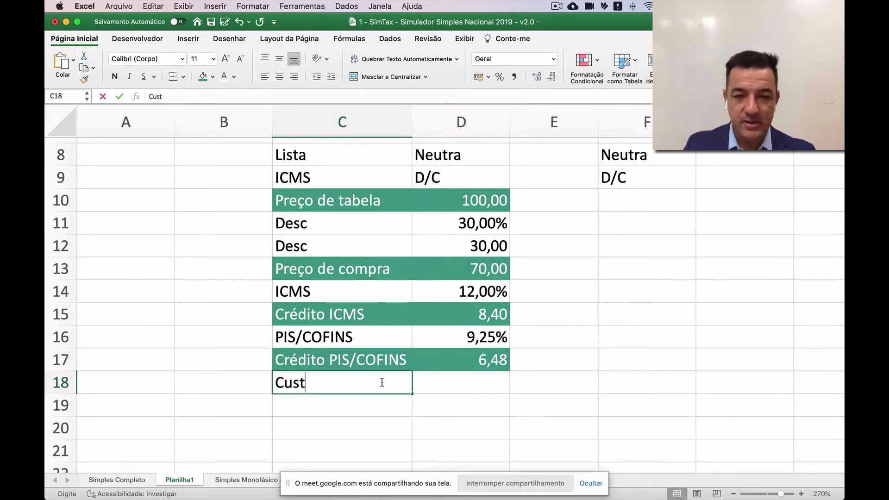
type("o da ")
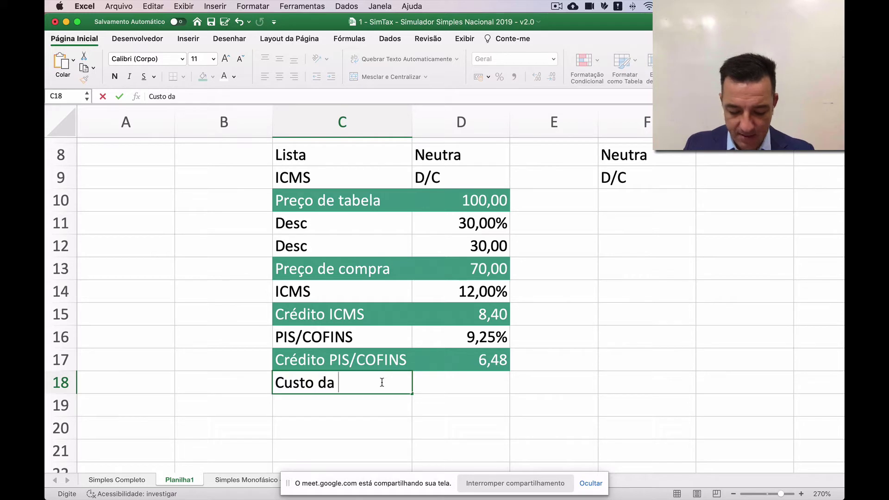
type("farm'acio")
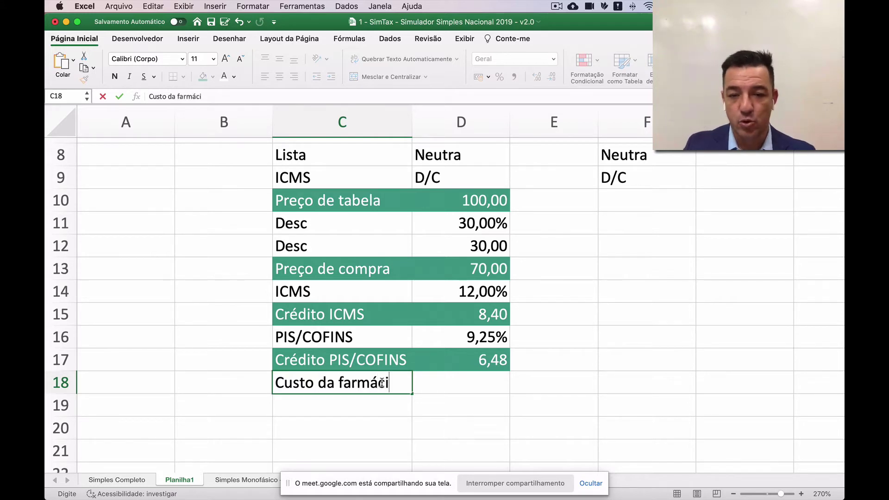
key("BackSpace")
type("a")
key("Tab")
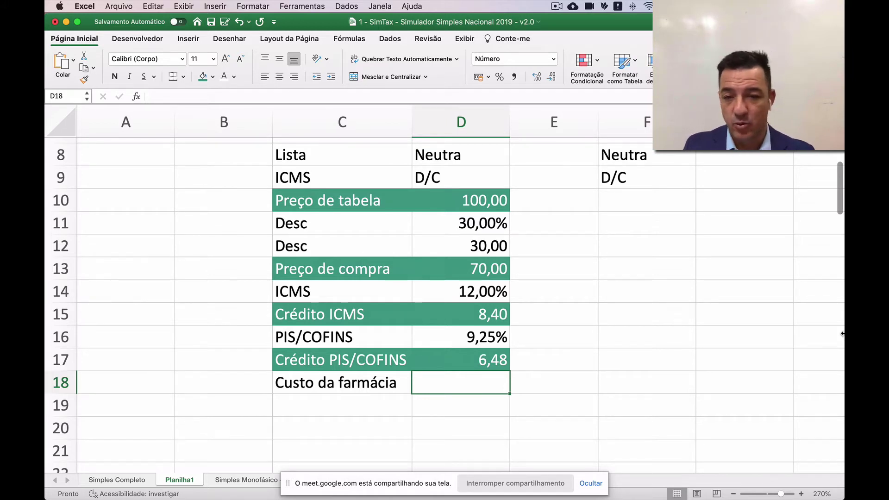
Calculate the pharmacy cost in D18 as =D13-D15-D17, subtracting both tax credits from the purchase price.
type("=")
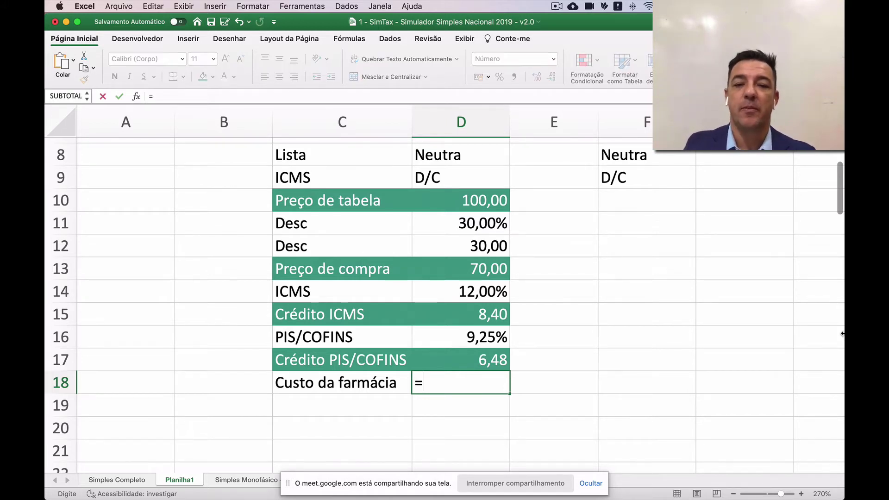
key("Up")
key("Up")
key("Up")
key("Up")
key("Up")
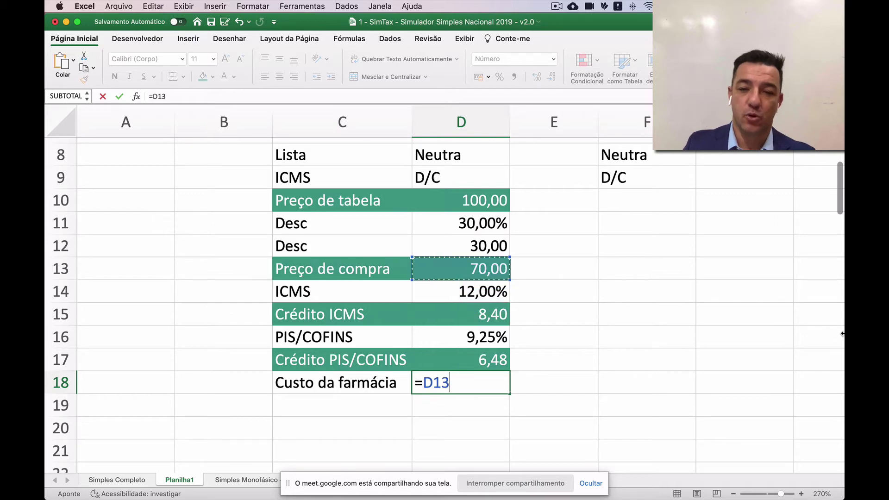
type("-")
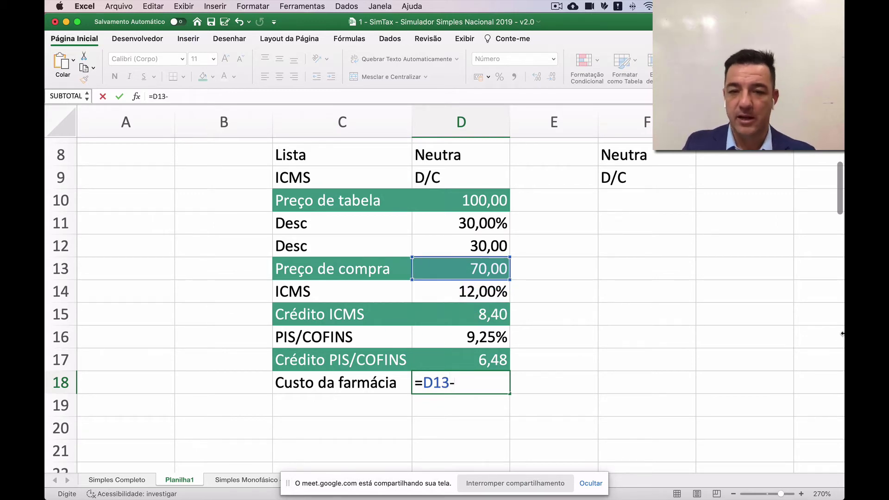
key("Up")
key("Up")
key("Up")
type("-")
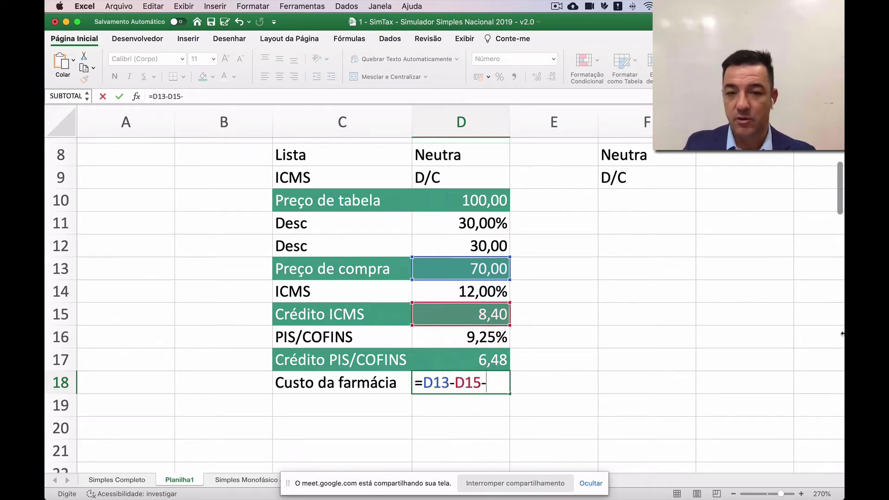
key("Up")
key("Return")
key("Up")
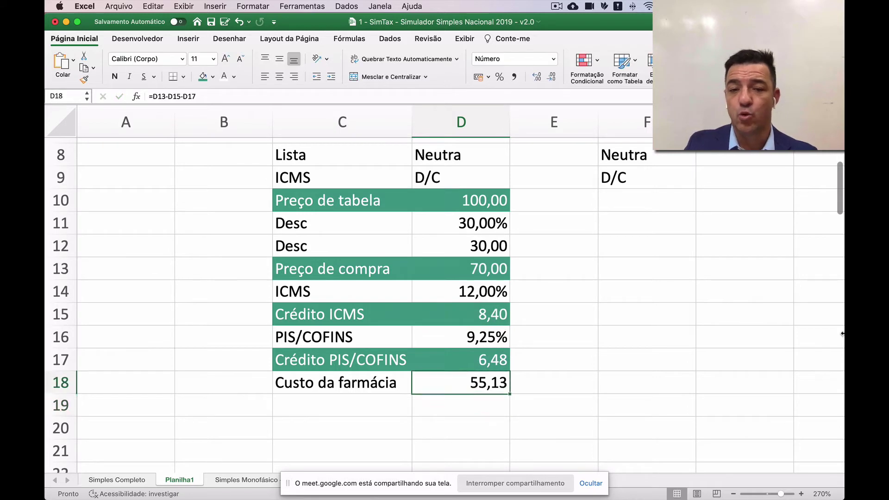
Label cell C19 as Margem sobre a venda and widen column C to fit the full label.
key("Down")
key("Left")
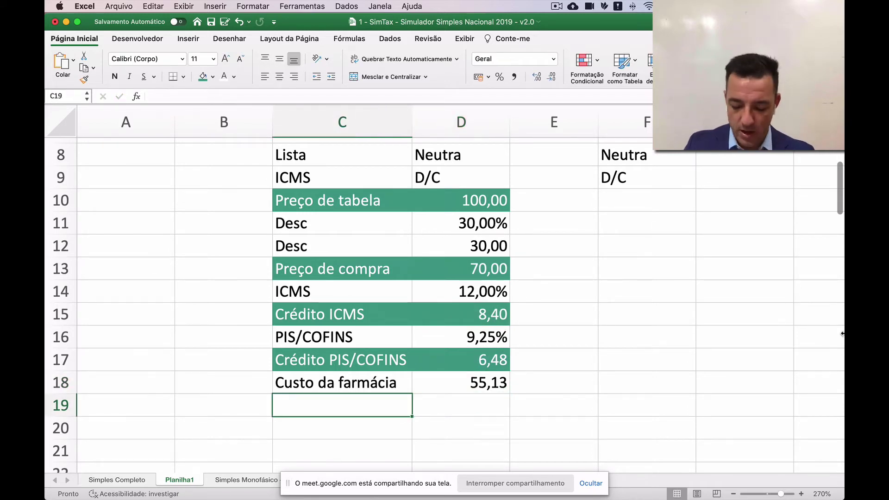
type("Margem")
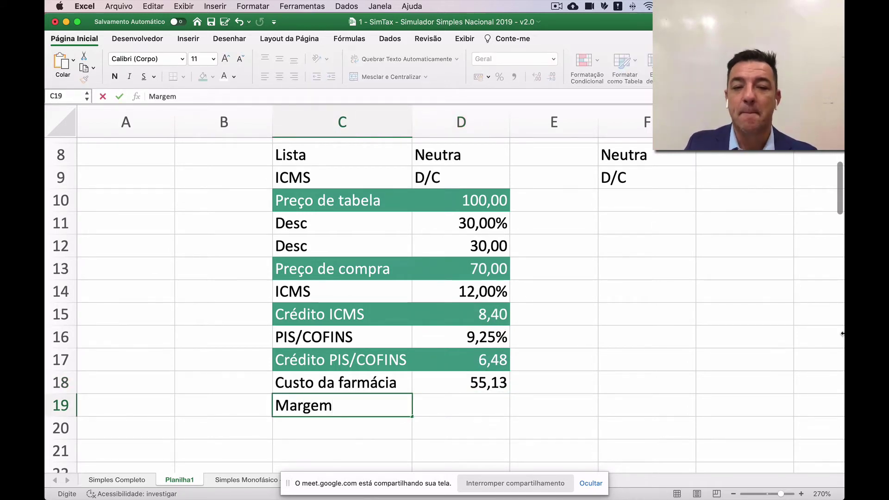
type(" sobre a venda")
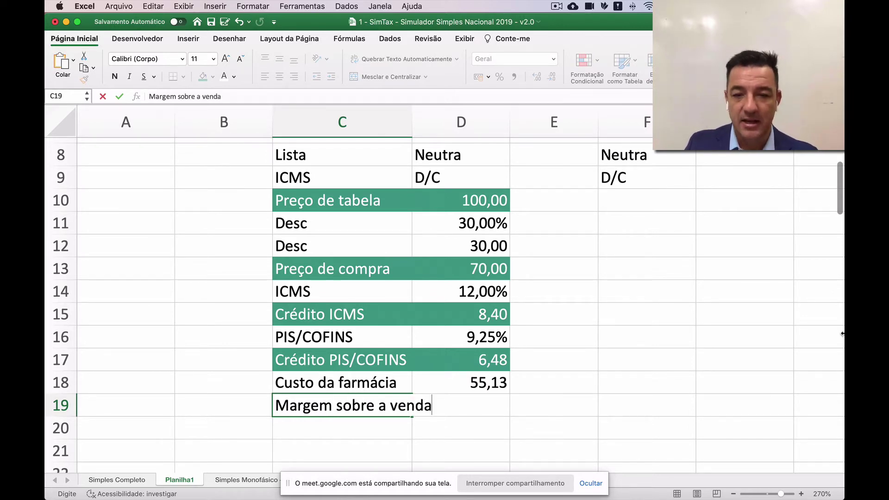
key("Return")
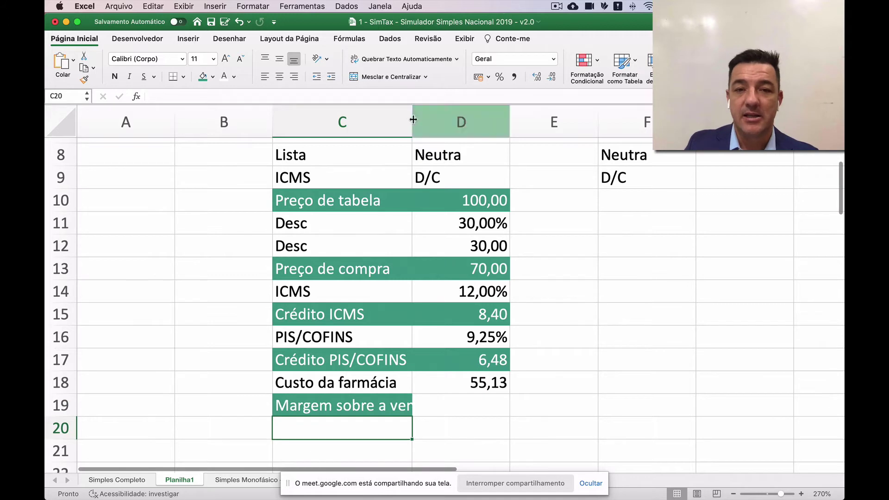
left_click_drag(411, 120, 438, 120)
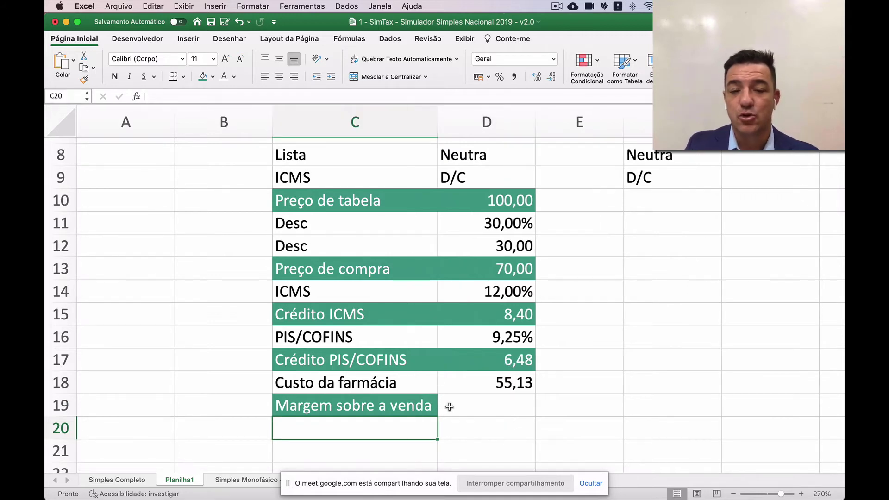
Copy the plain formatting of the Custo da farmácia label in C18 onto the Margem sobre a venda label in C19.
left_click(408, 406)
left_click(351, 390)
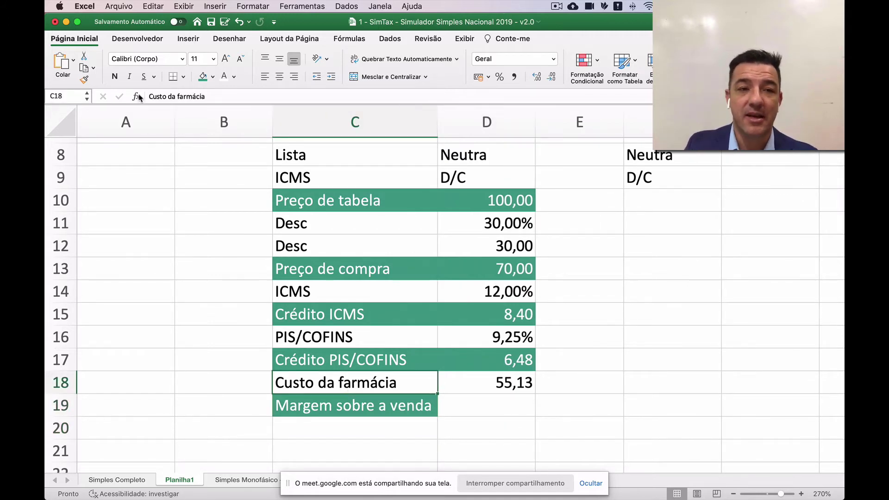
left_click(84, 79)
left_click_drag(362, 410, 362, 409)
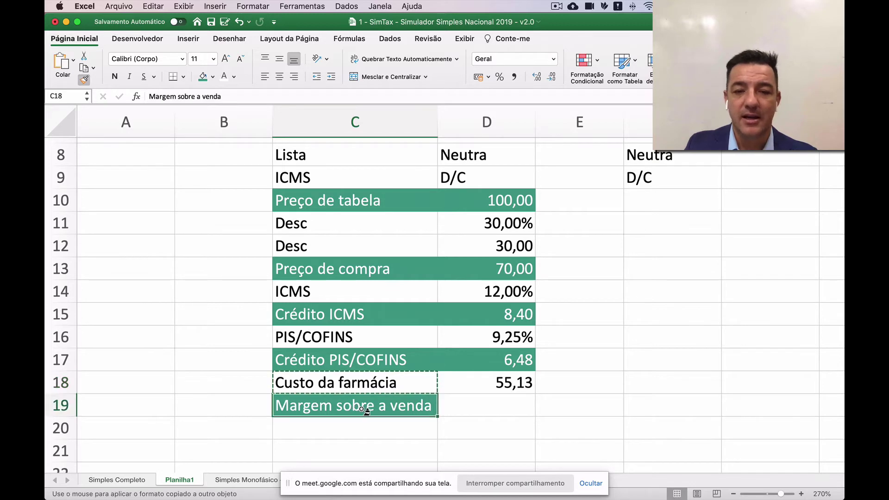
Enter a sales margin of 25% in D19 and format it as a percentage with two decimal places.
left_click(477, 405)
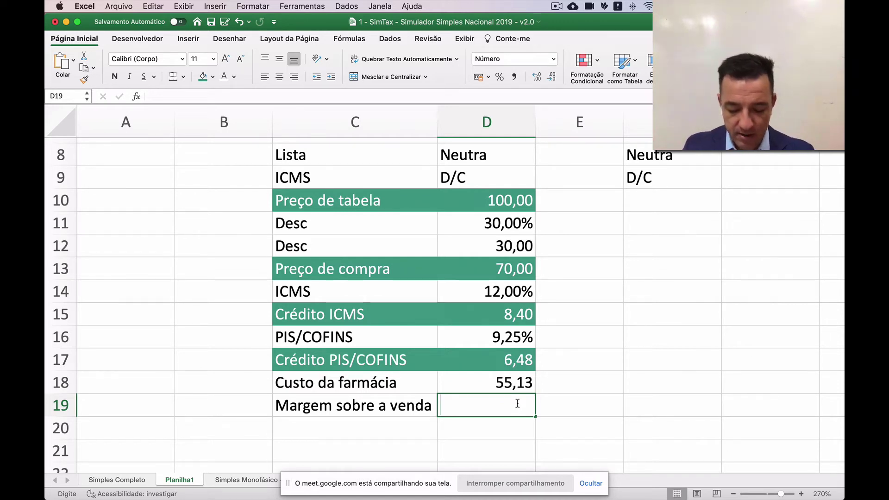
type("25%")
key("Return")
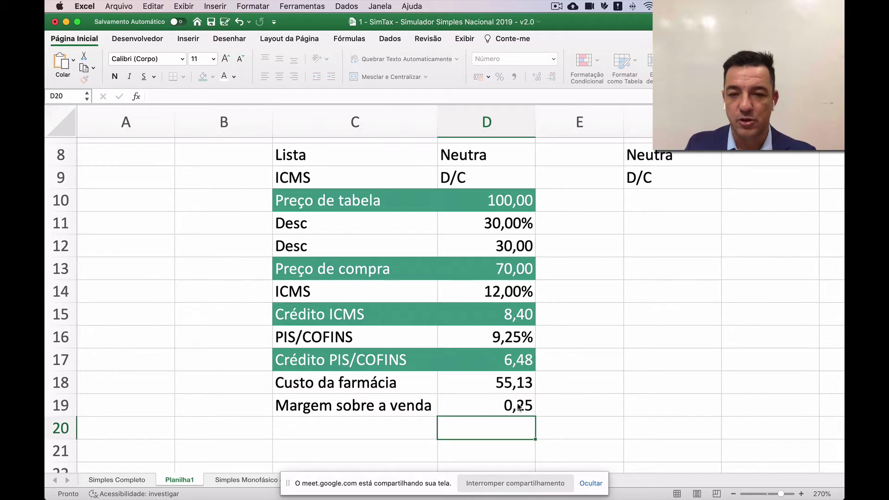
left_click(517, 403)
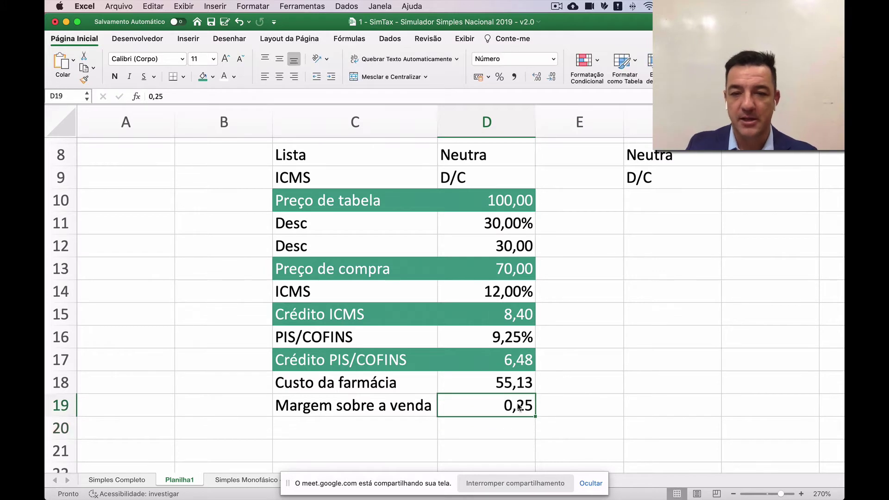
left_click(500, 77)
left_click(536, 76)
left_click(537, 76)
Label cell C20 as ICMS venda and enter a rate of 17% in D20.
left_click(381, 428)
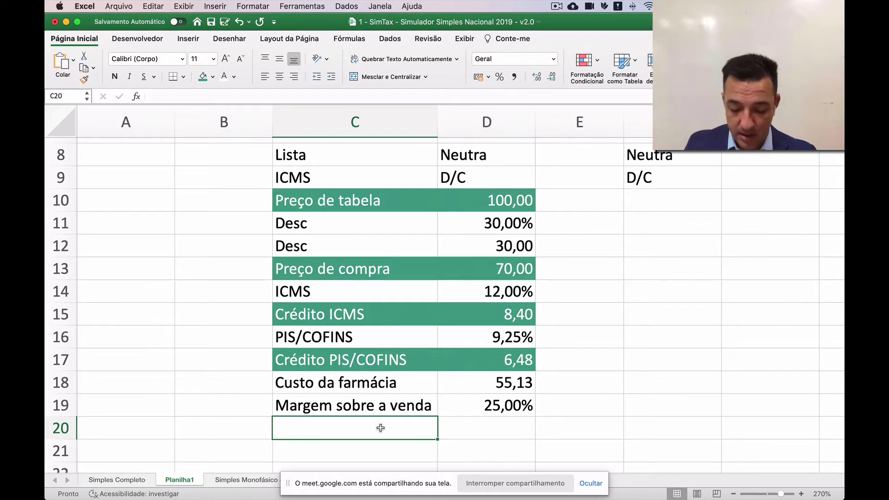
scroll(380, 428, "down", 3)
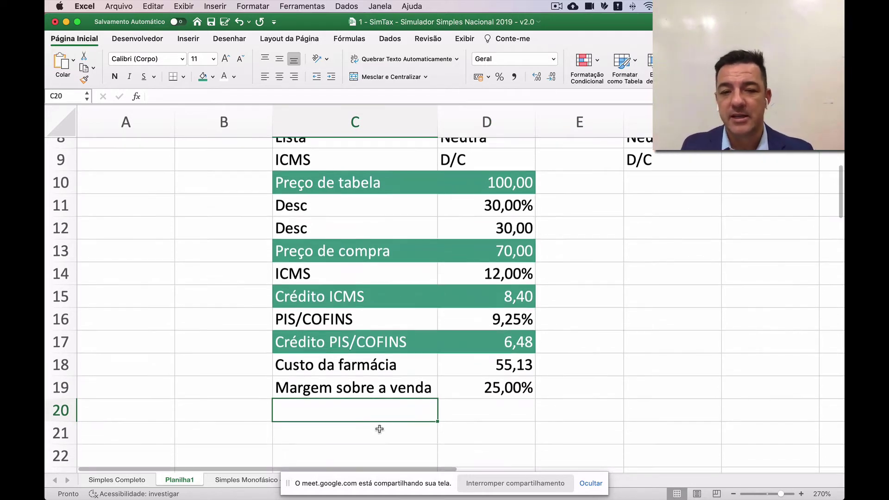
type("ICMS")
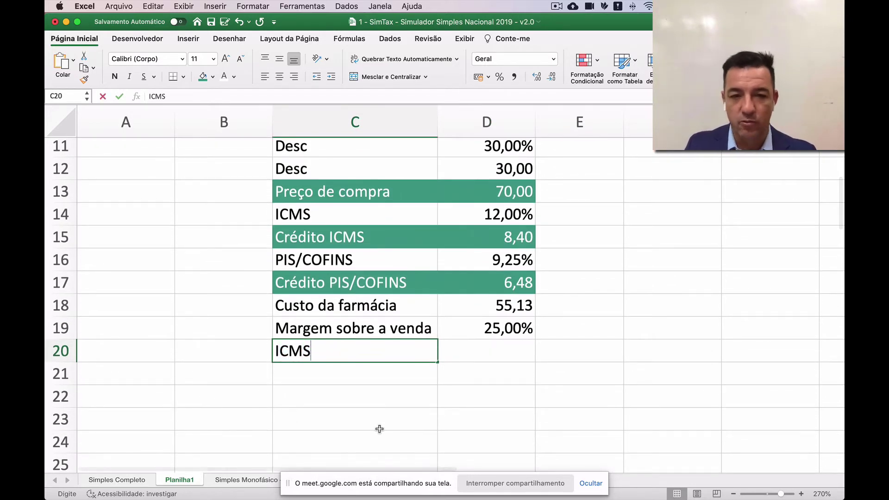
type(" venda")
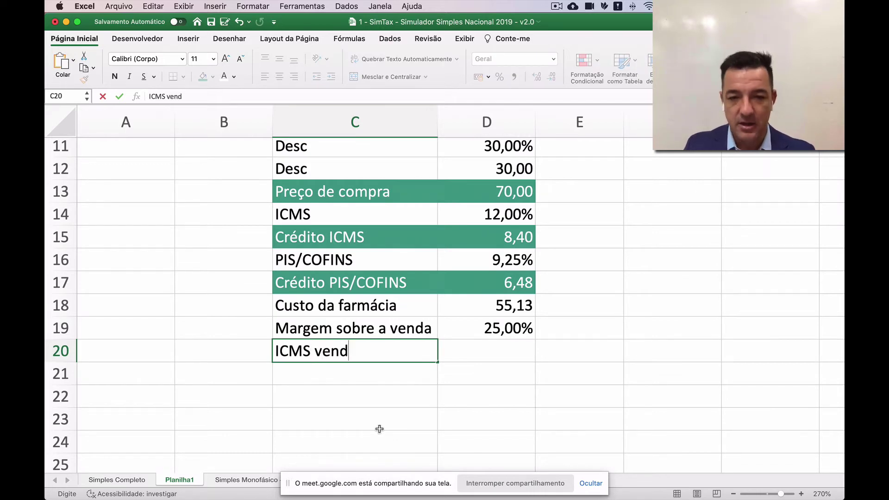
key("Tab")
type("17%")
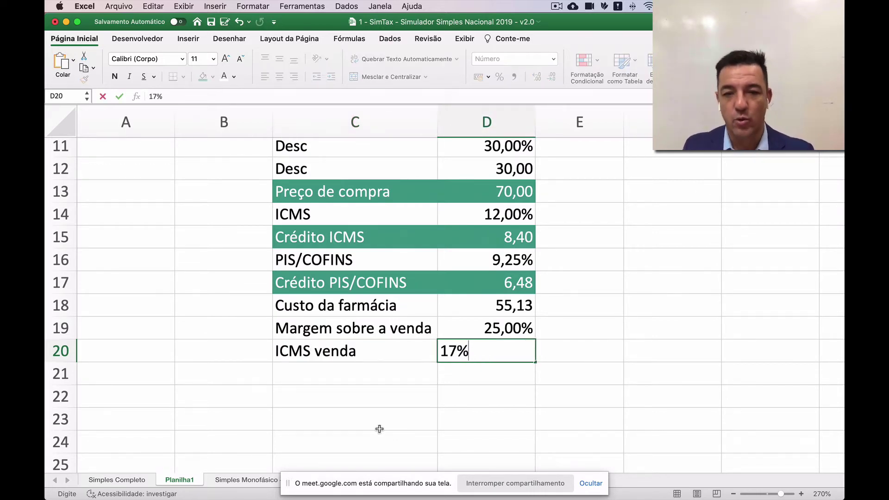
key("Return")
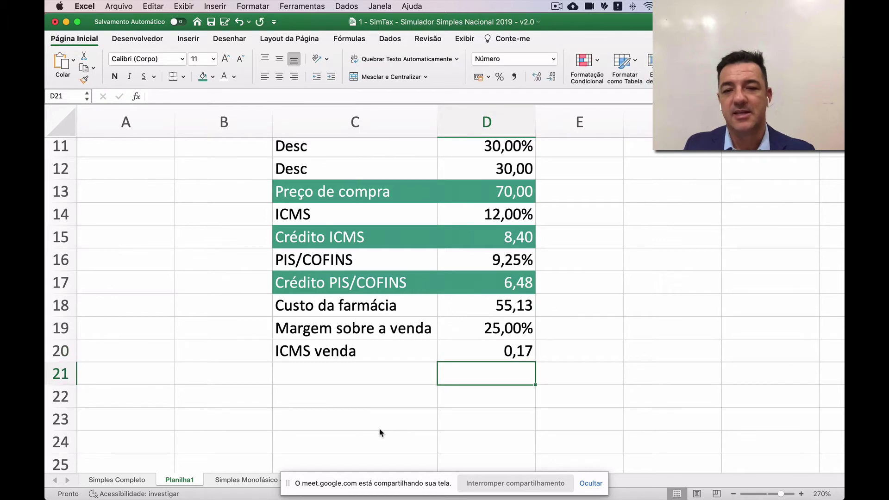
Label cell C21 as PIS/COFINS venda and enter a rate of 9,25% in D21.
key("Up")
key("Left")
key("Down")
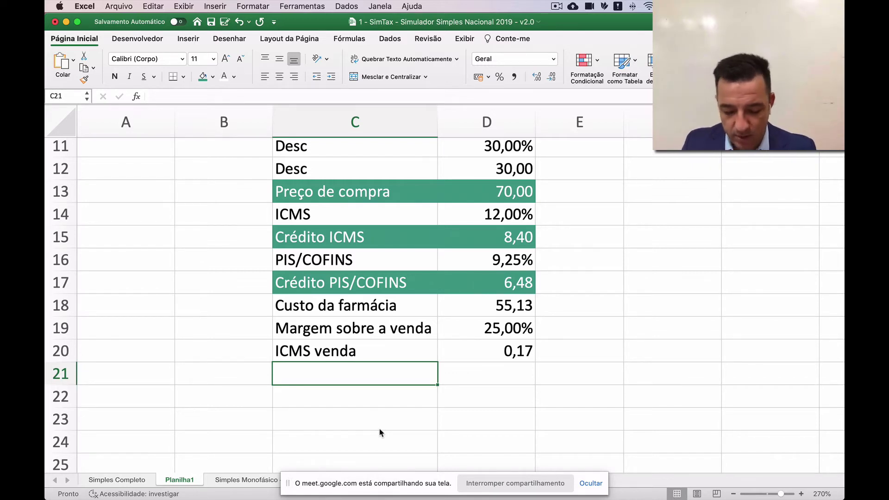
type("PIS/COFIN")
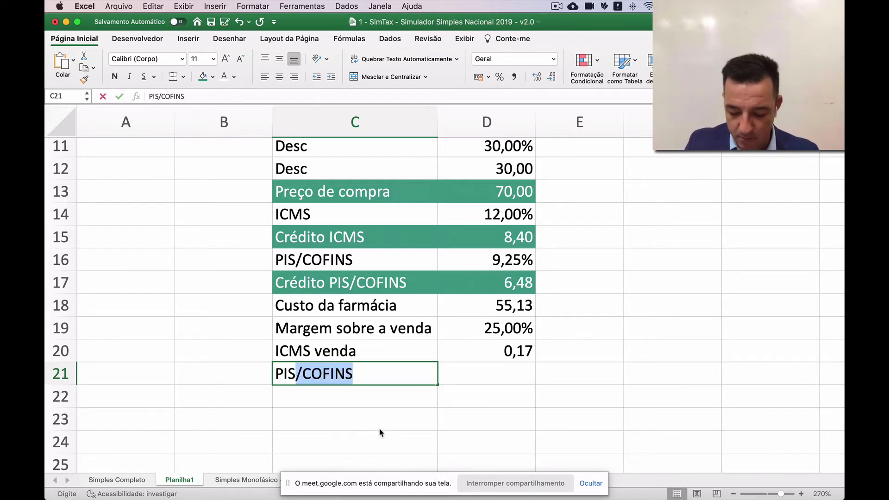
type("S")
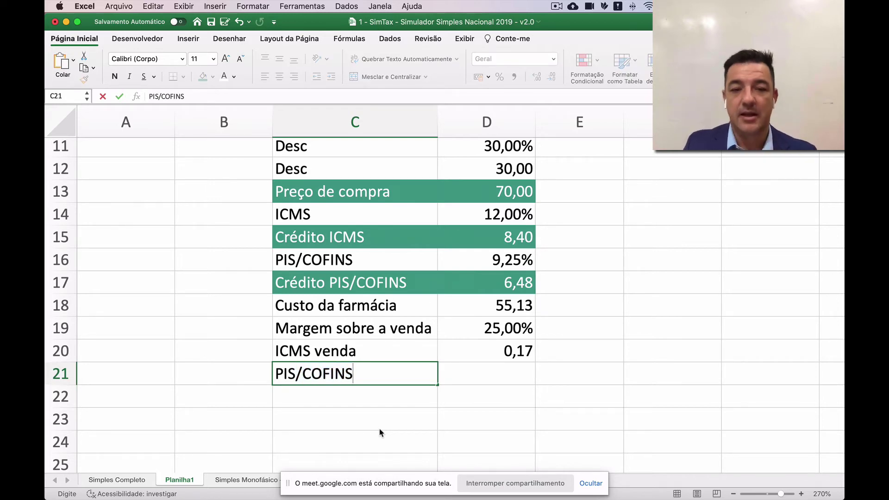
type(" venda")
key("Tab")
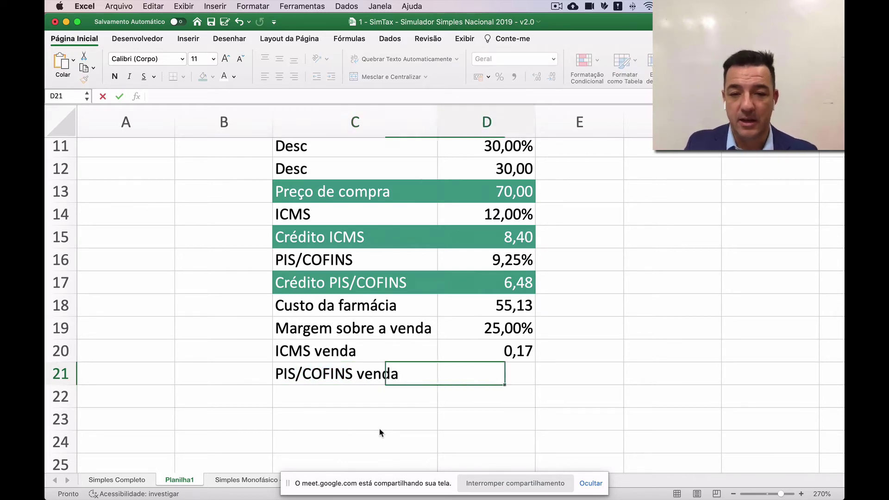
type("9,25%")
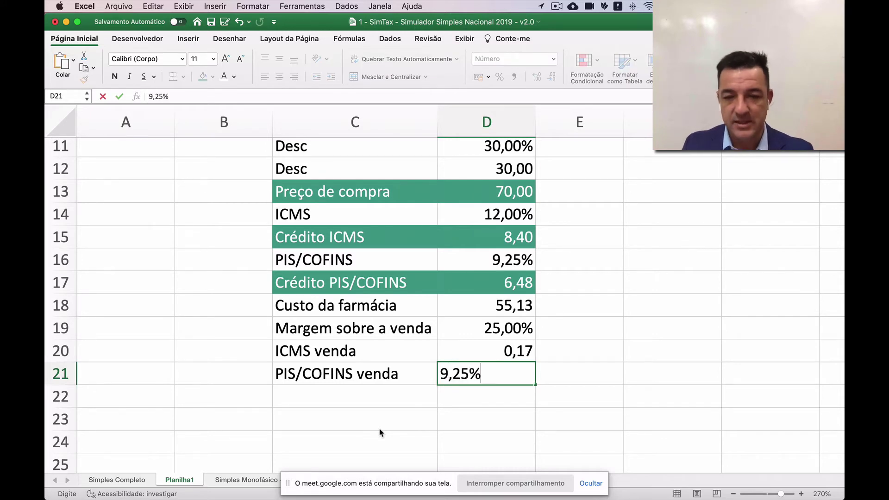
key("Return")
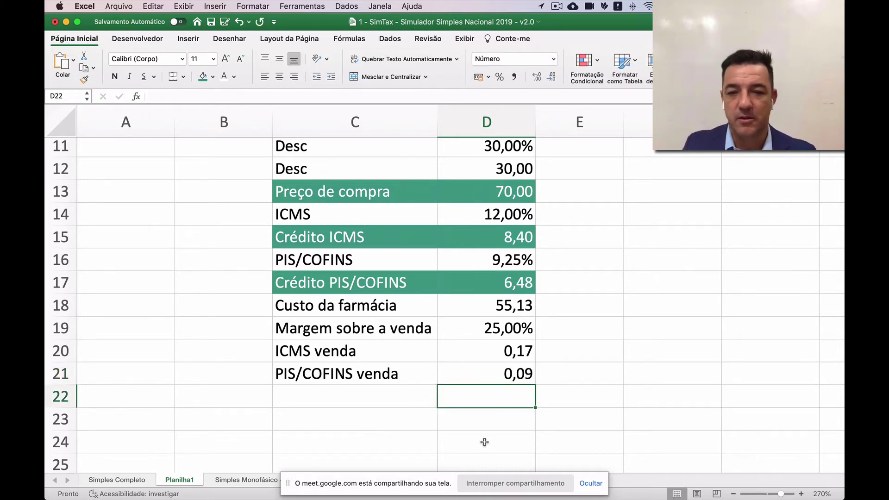
Format the ICMS venda and PIS/COFINS venda rates in D20:D21 as percentages with two decimal places.
left_click_drag(520, 350, 515, 375)
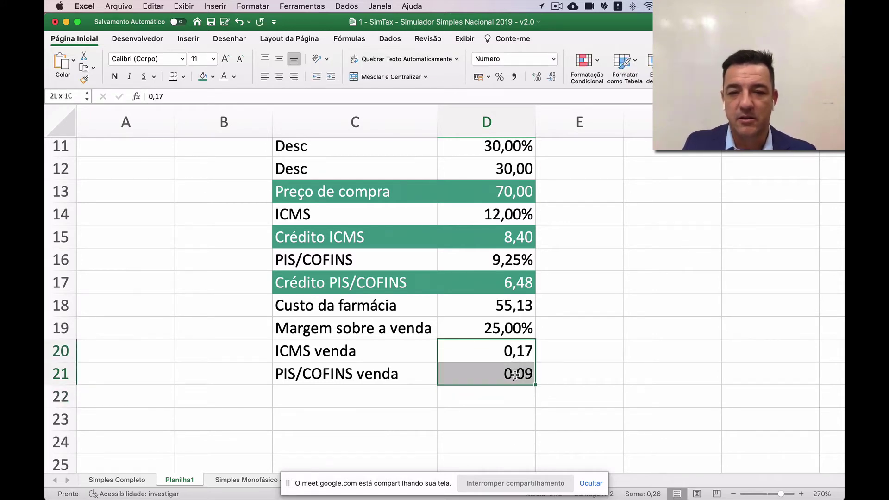
left_click(500, 77)
left_click(536, 78)
left_click(536, 78)
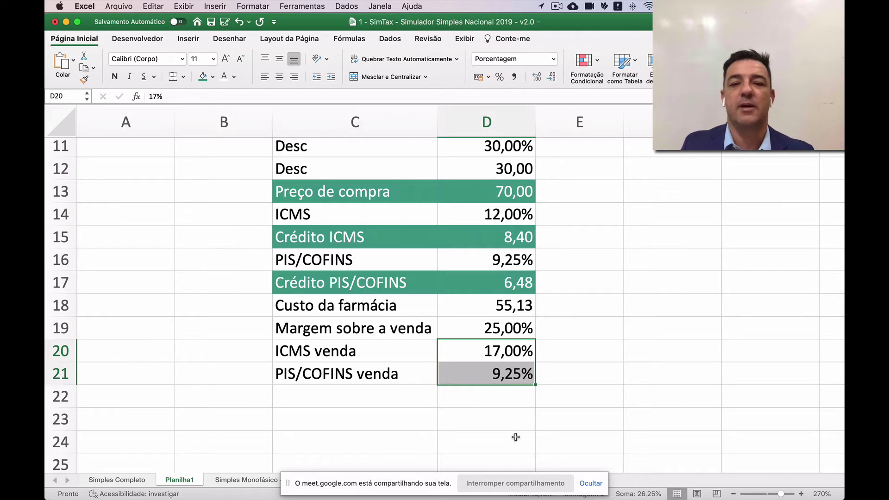
Label cell C22 as Preço de venda.
left_click(406, 398)
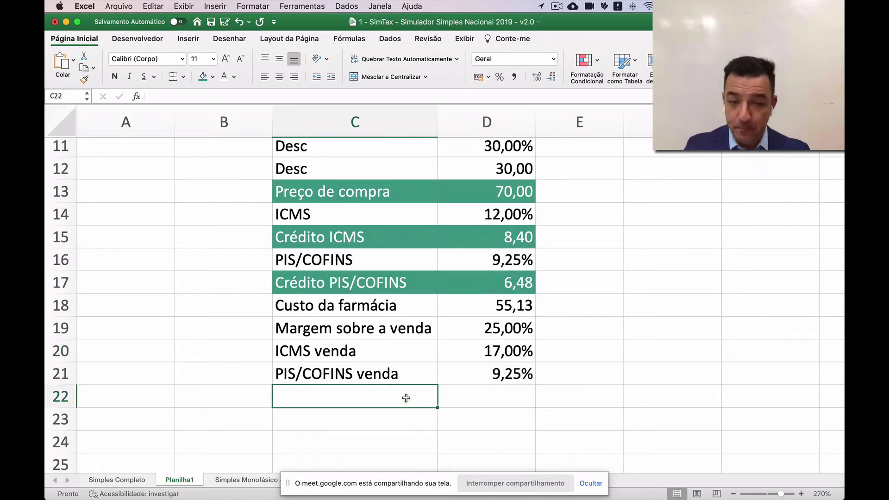
type("Preço ")
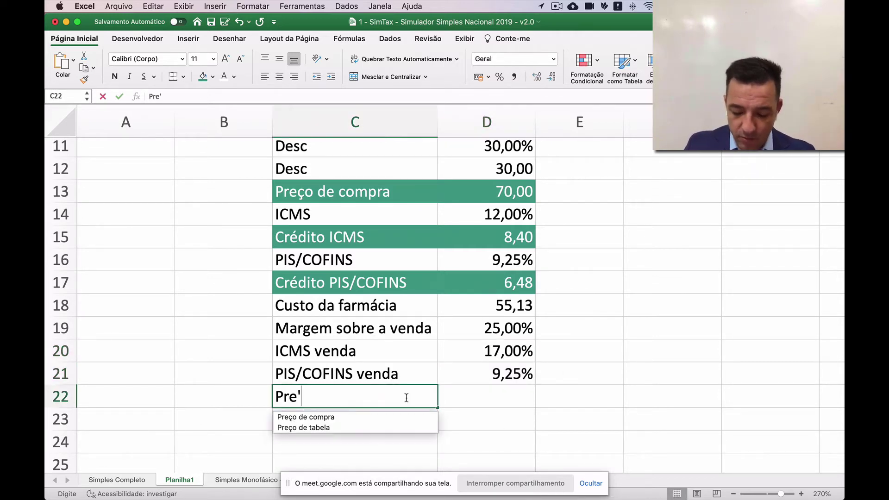
type("de venda")
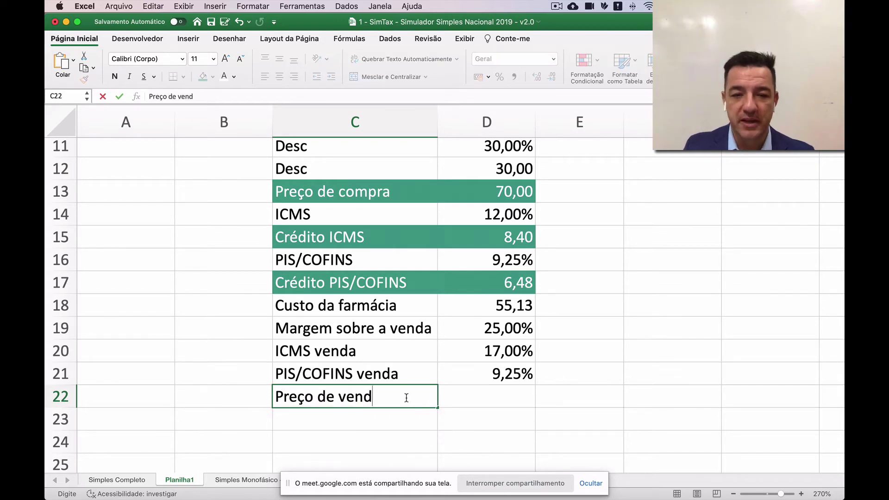
key("Tab")
Calculate the sale price in D22 with the formula =D18/(1-(D19+D20+D21)).
type("=")
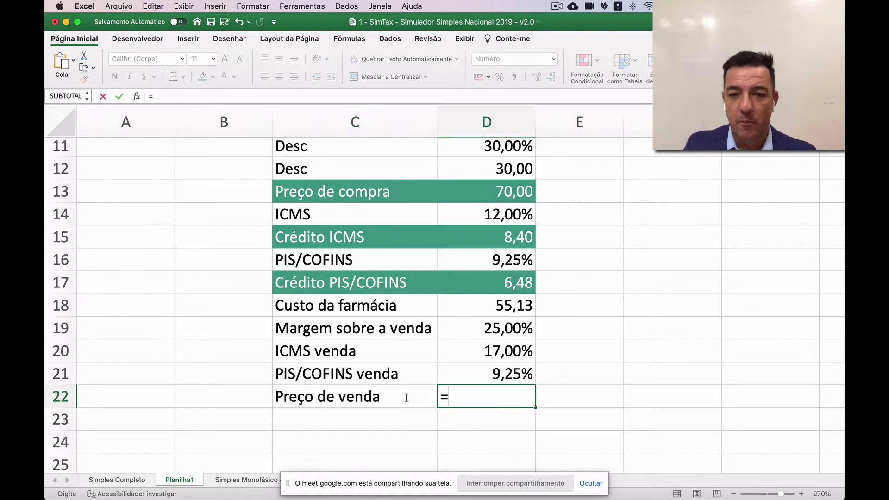
key("Up")
key("Up")
key("Up")
key("Up")
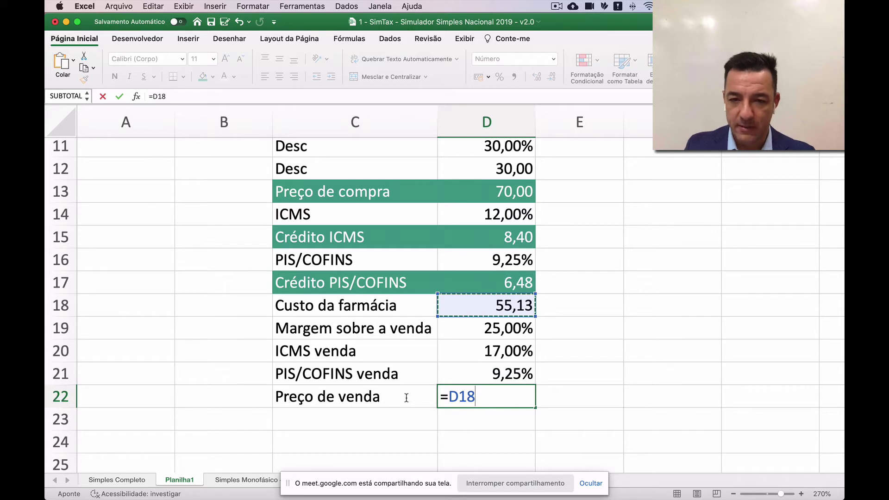
type("/")
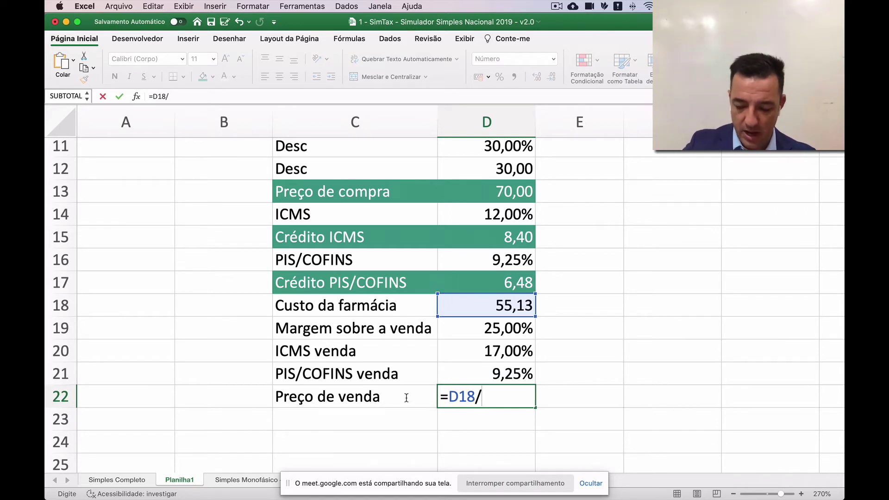
type("(1")
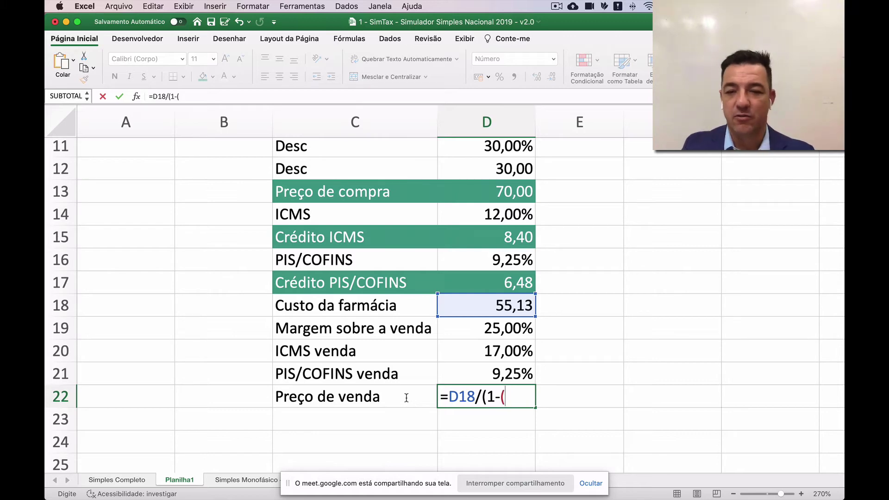
type("-(")
key("Up")
key("Up")
key("Up")
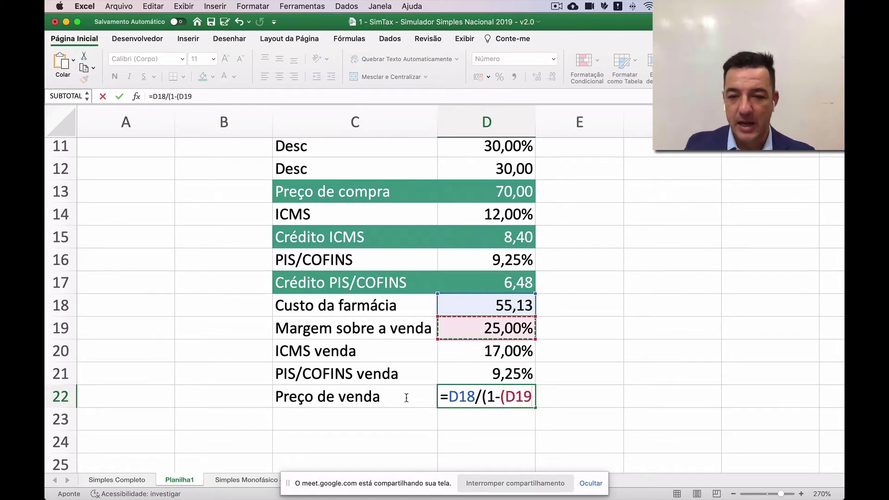
type("+")
key("Up")
key("Up")
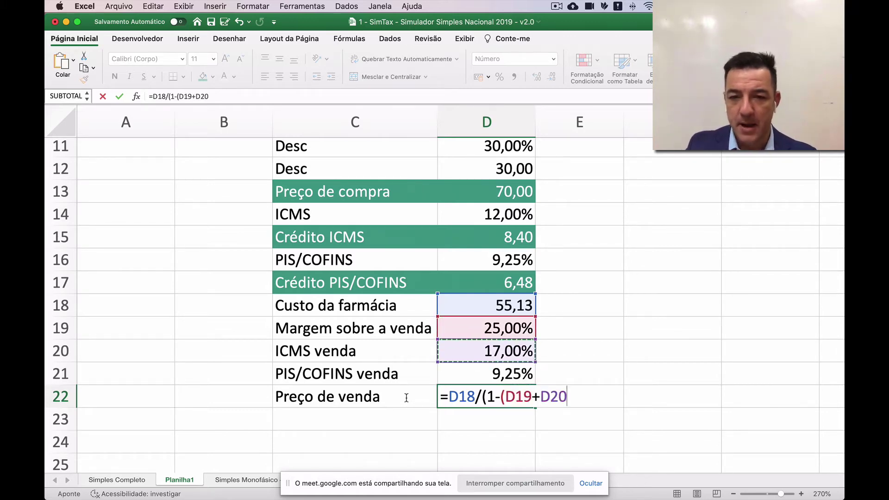
type("+")
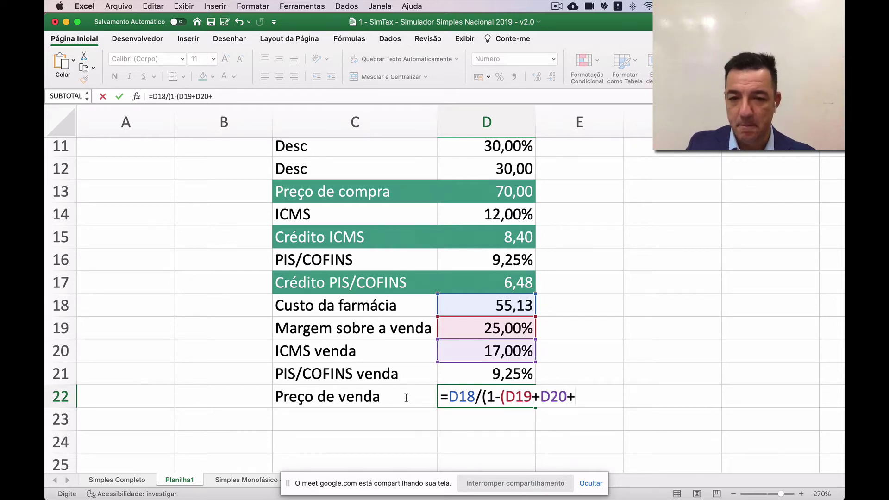
key("Up")
type("))")
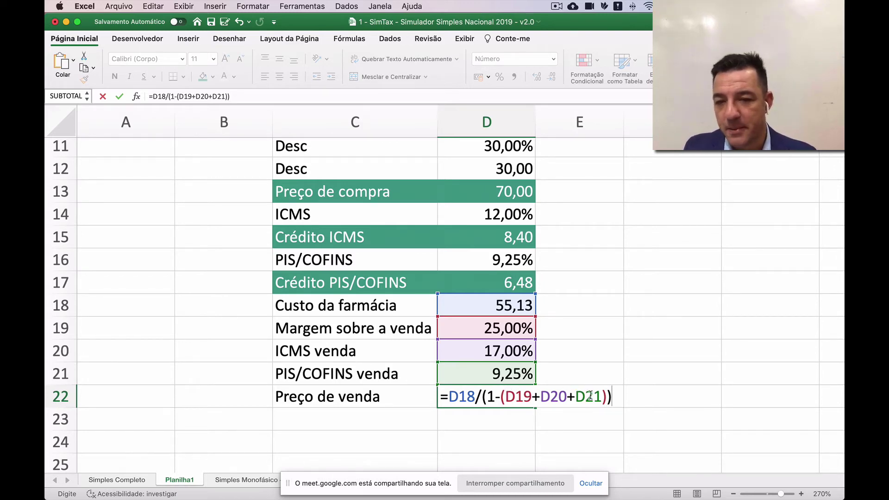
key("Return")
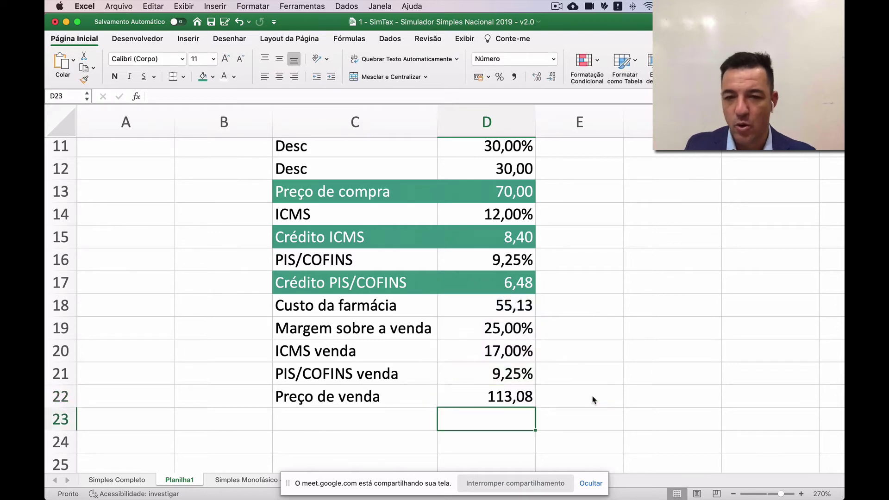
left_click(508, 398)
Add the heading DRE in C24 and label cell C25 as Faturamento Bruto.
scroll(528, 415, "down", 3)
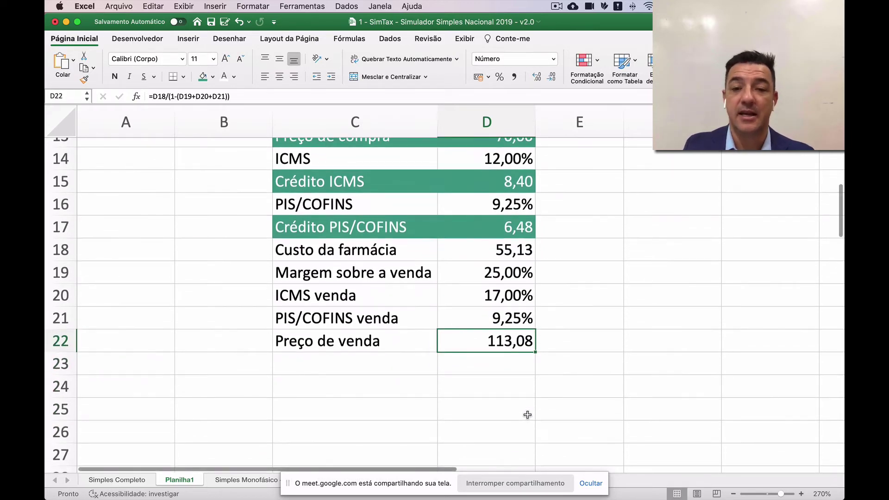
left_click(397, 394)
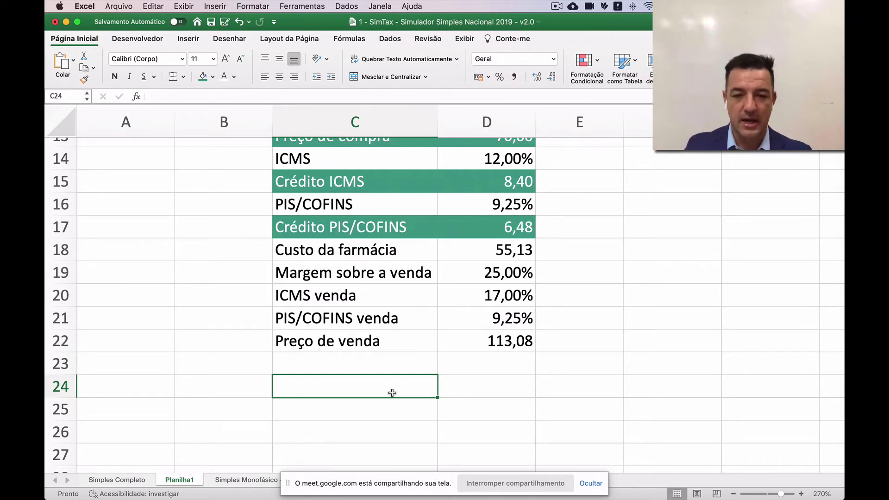
type("DRE")
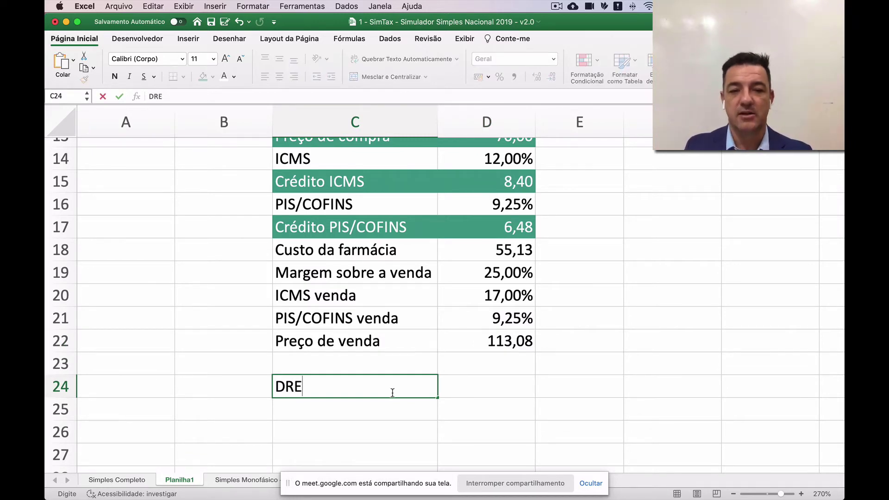
key("Return")
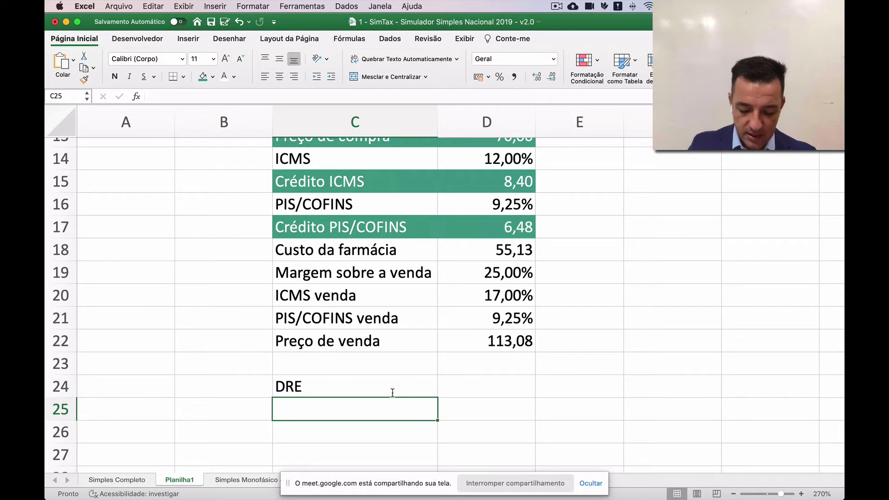
type("Fatyr")
key("BackSpace")
key("BackSpace")
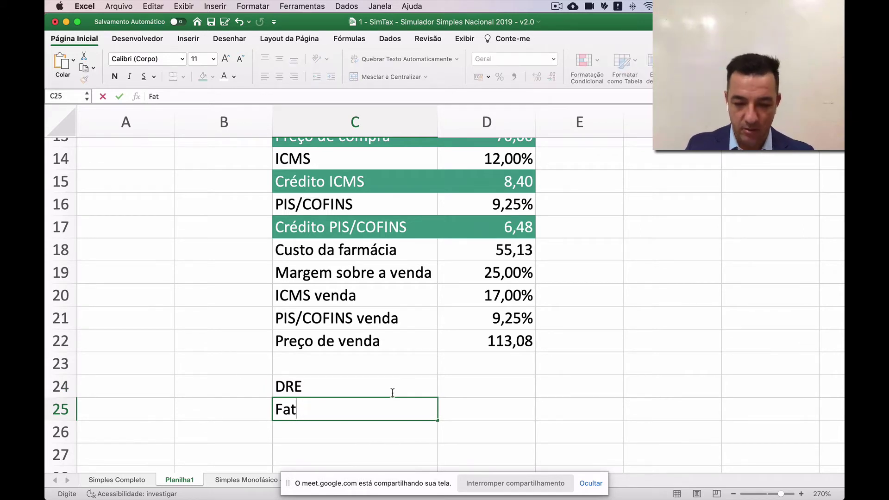
type("urament")
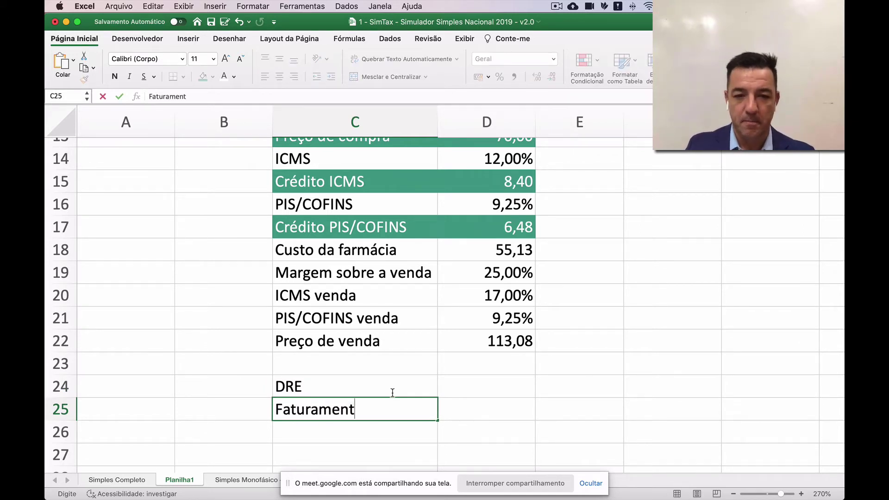
type("o Bruto")
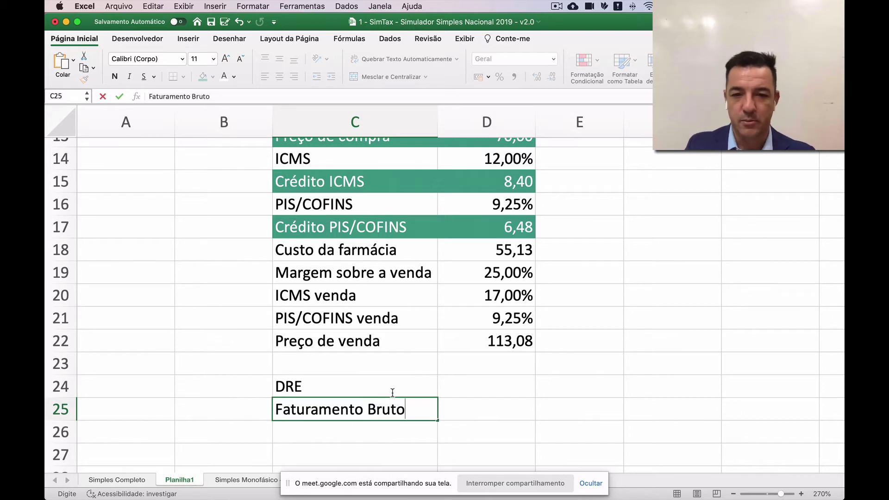
key("Tab")
Link the Faturamento Bruto value in D25 to the sale price in D22.
type("=")
key("Up")
key("Up")
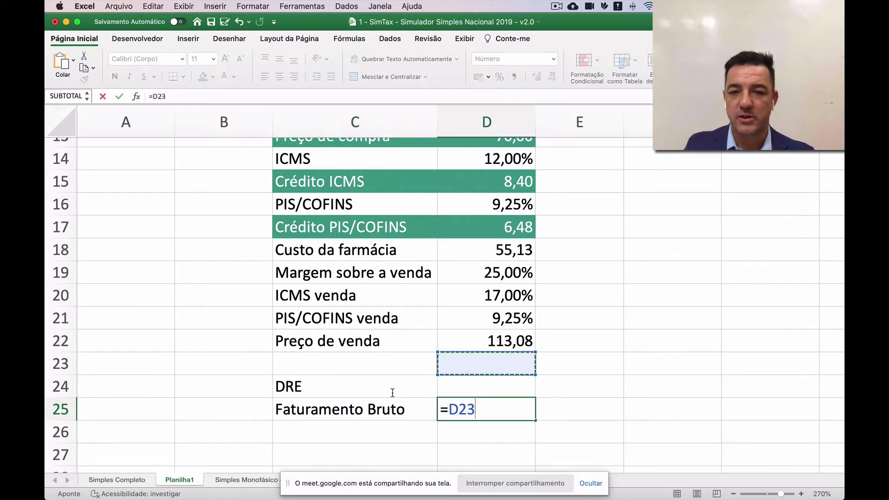
key("Up")
key("Return")
Copy the ICMS venda and PIS/COFINS venda labels from C20:C21 into C26:C27 under Faturamento Bruto.
scroll(393, 396, "down", 3)
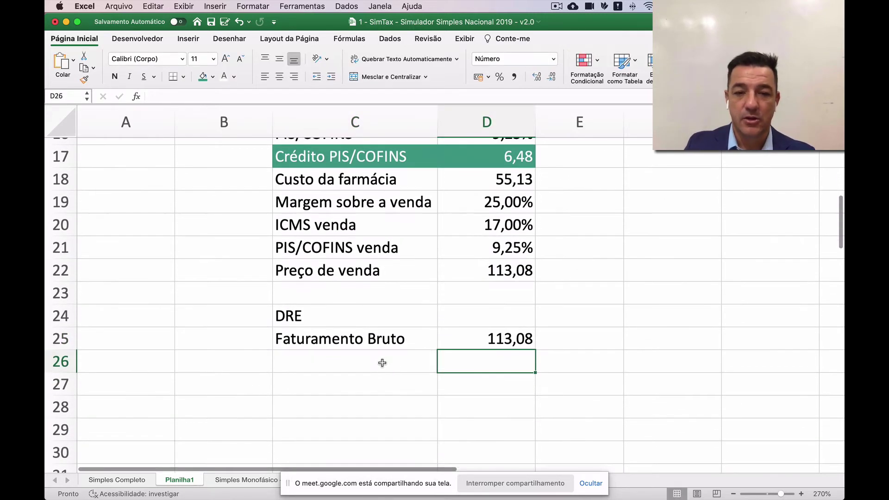
left_click_drag(360, 225, 363, 249)
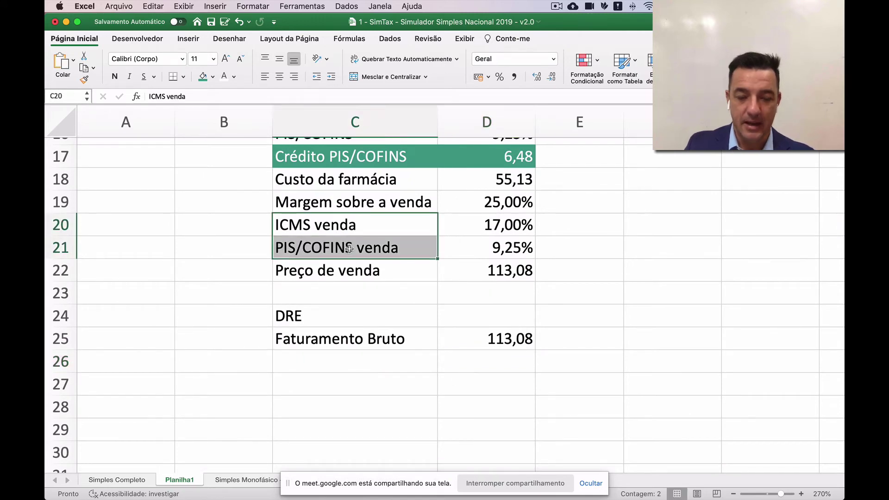
key("super+c")
left_click(350, 360)
key("Return")
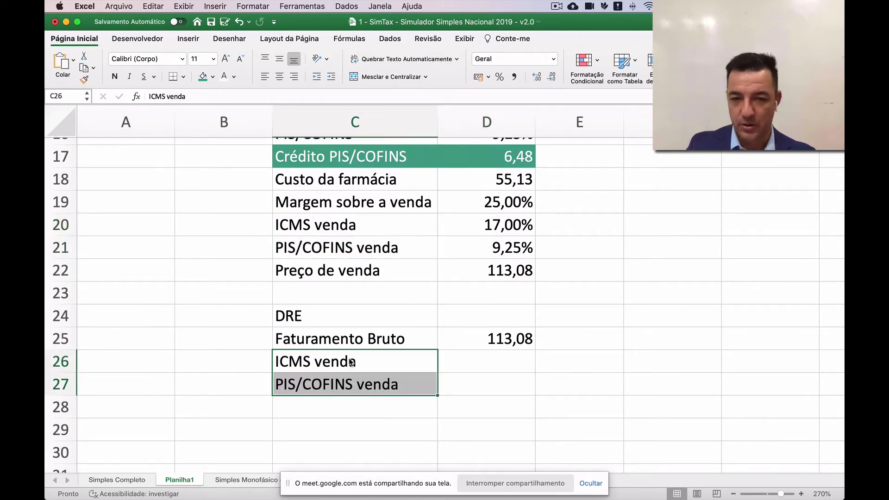
Calculate the ICMS venda amount in D26 with the formula =D25*D20.
left_click(503, 361)
type("=")
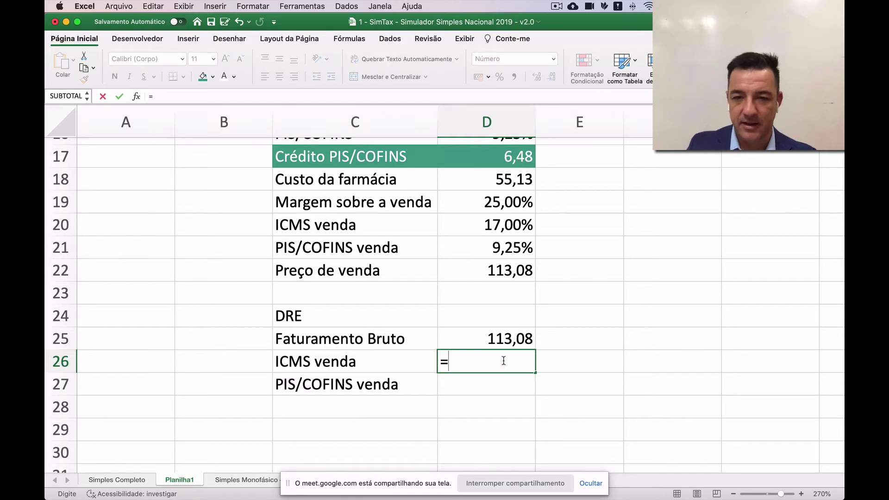
key("Up")
type("*")
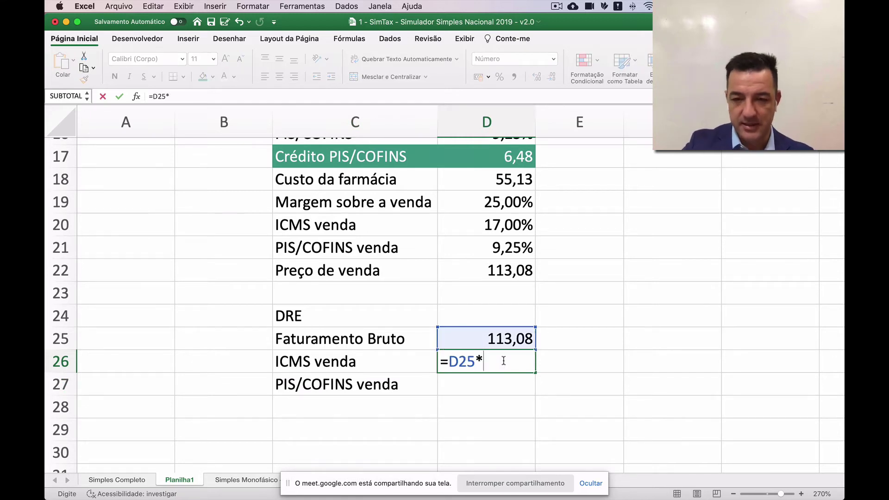
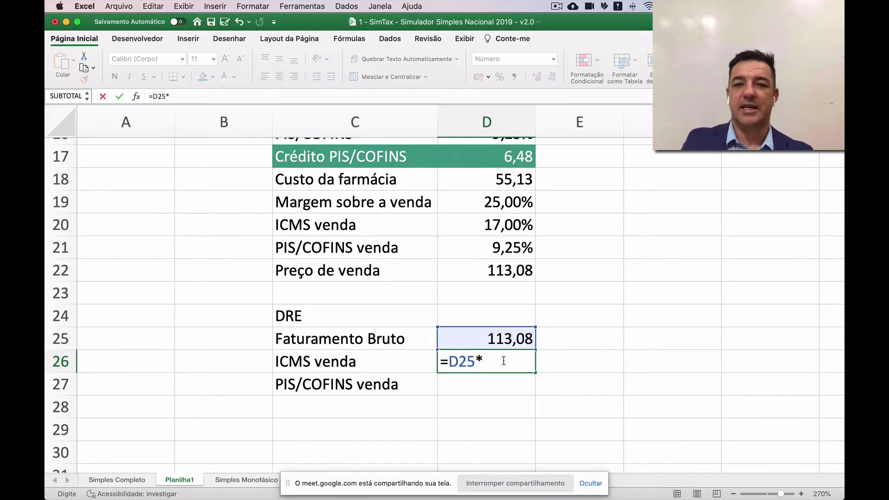
key("Up")
key("Up")
key("Up")
key("Up")
key("Up")
key("Up")
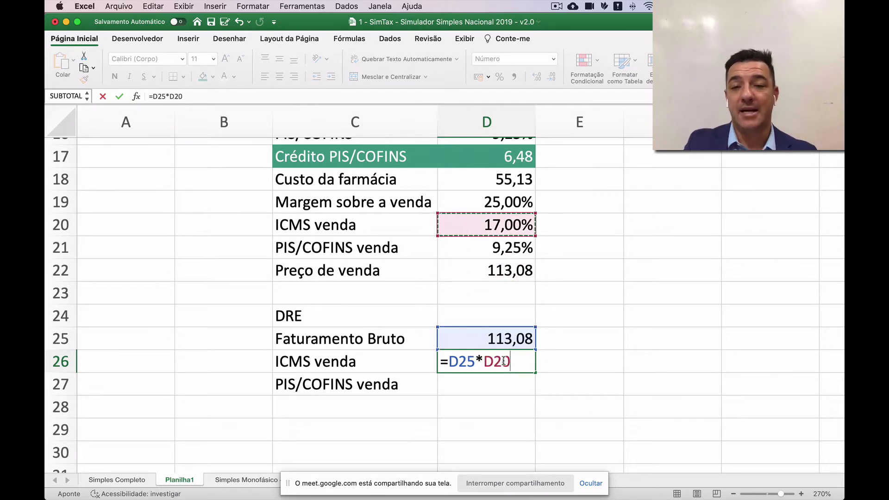
key("Return")
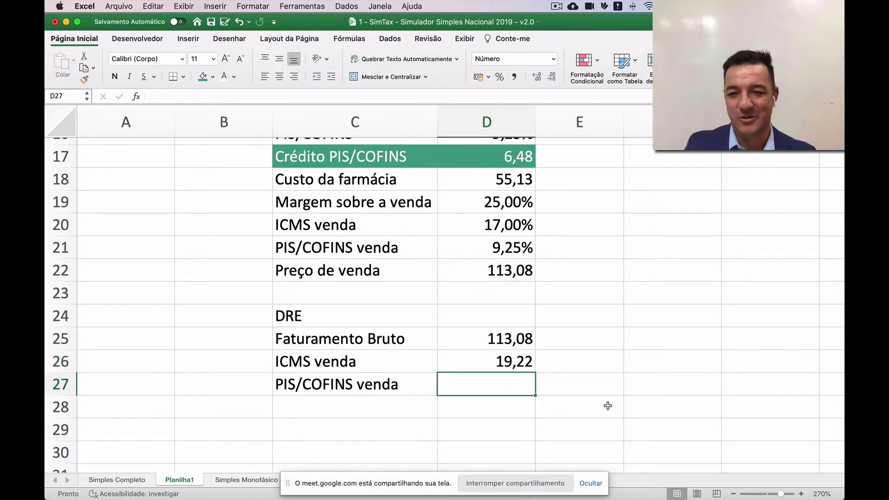
Calculate the PIS/COFINS venda amount in D27 with the formula =D25*D21.
key("Up")
key("Up")
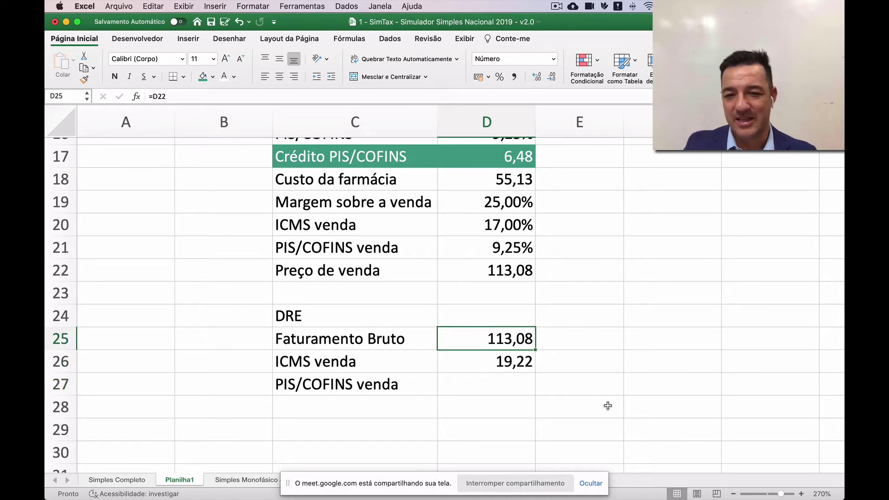
key("Down")
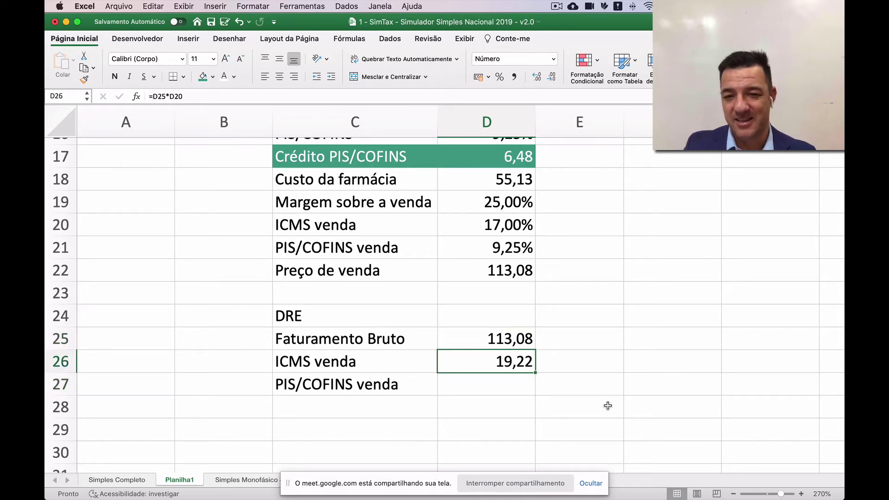
key("Down")
type("=")
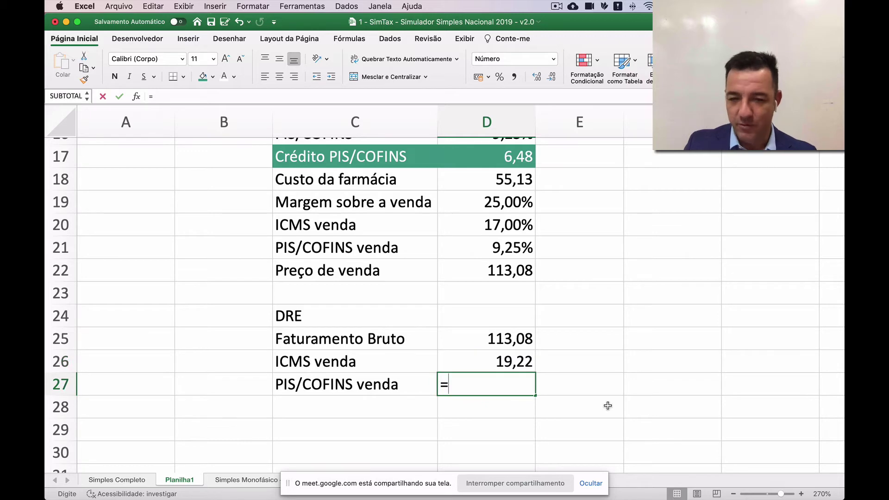
key("Up")
key("Up")
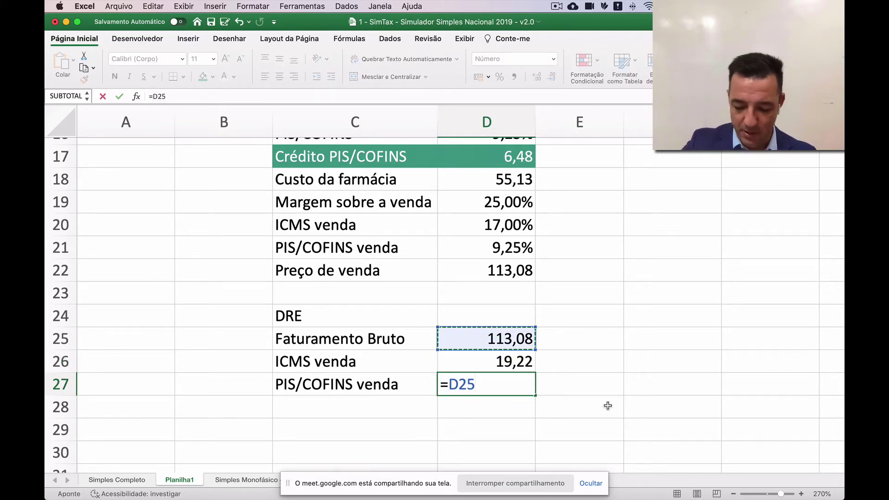
type("*")
key("Up")
key("Up")
key("Up")
key("Up")
key("Up")
key("Up")
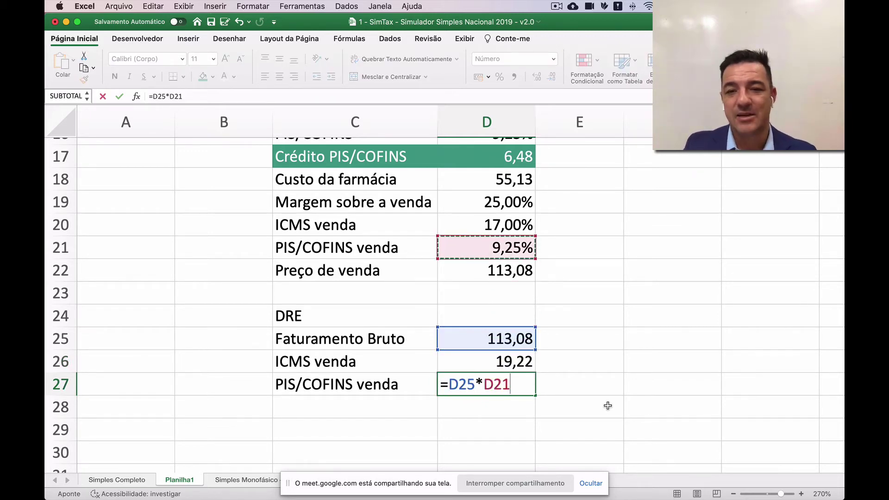
key("Return")
Label cell C28 as Faturamento Liquido, below the PIS/COFINS venda row of the DRE.
key("Left")
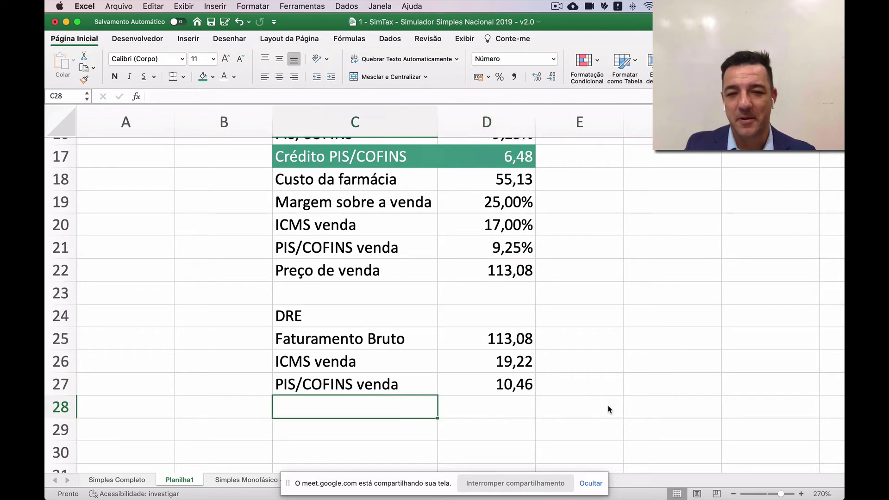
key("shift+Right")
key("shift+Right")
key("shift+Right")
key("shift+Right")
key("shift+Right")
key("shift+Right")
key("shift+Right")
key("shift+Right")
key("shift+Right")
key("shift+Right")
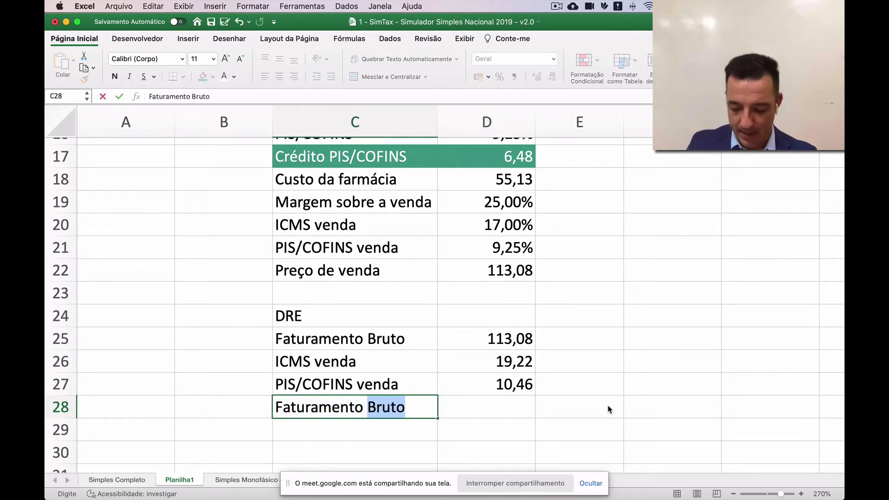
type("Liquido")
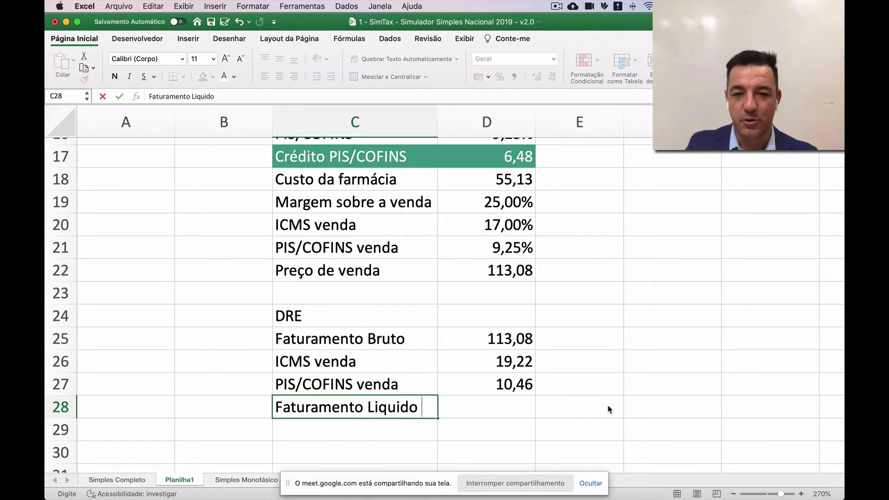
key("Tab")
Calculate the net revenue in D28 with the formula =D25-D26-D27.
type("=")
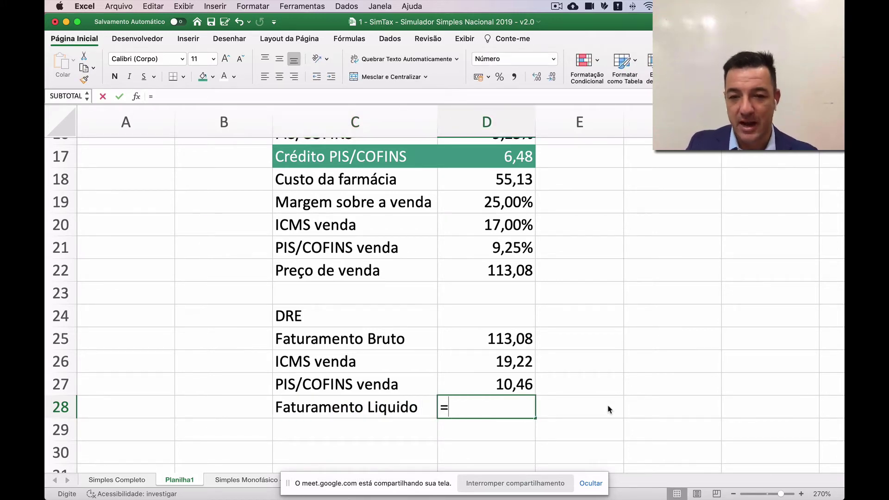
key("Up")
key("Up")
key("Up")
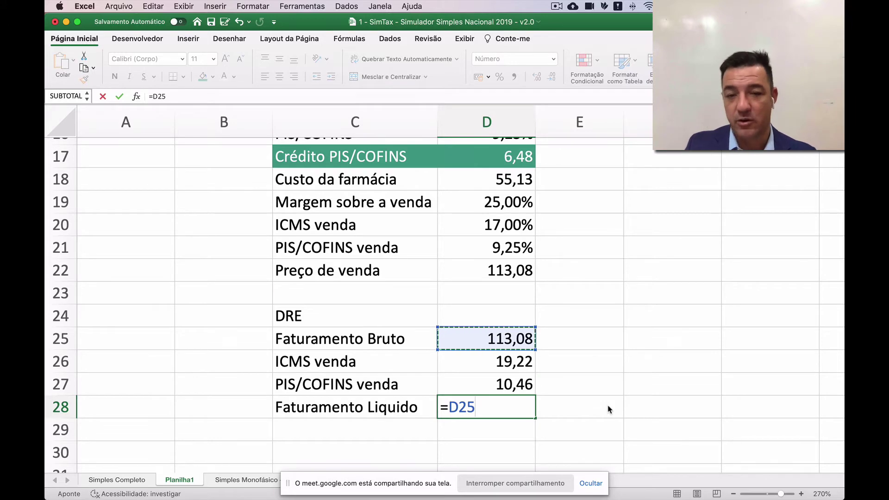
type("-")
key("Up")
key("Up")
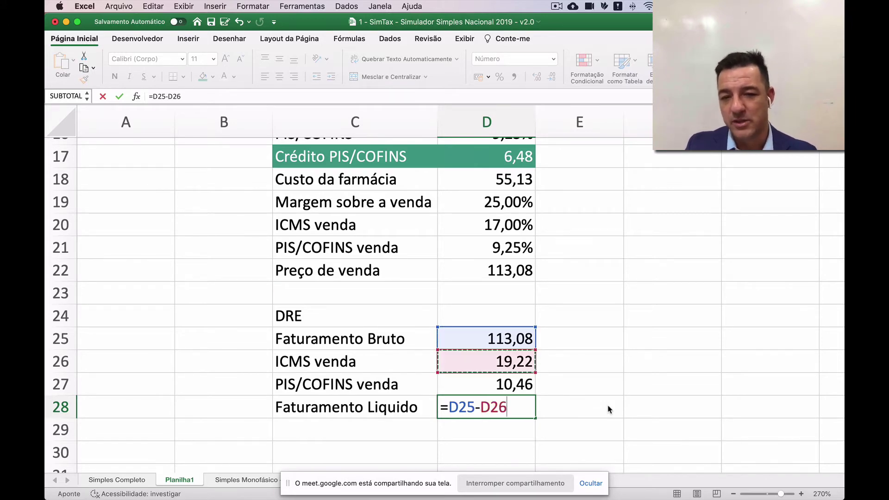
type("-")
key("Up")
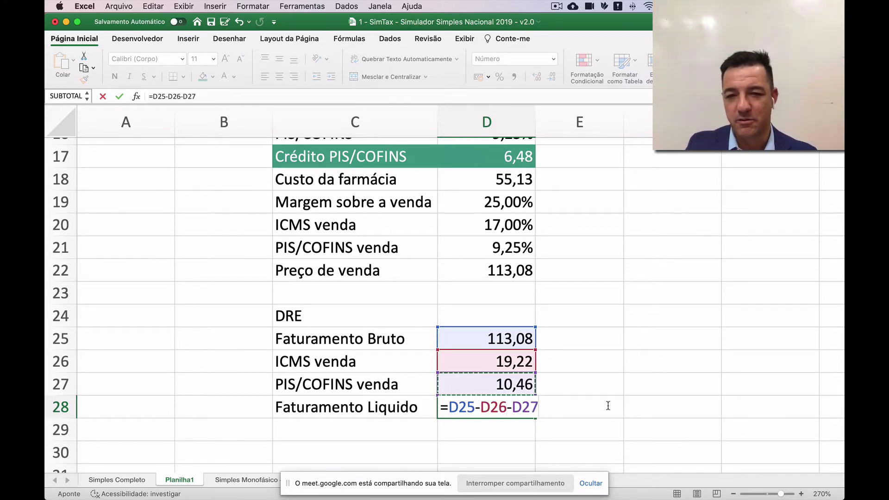
key("Return")
Correct the spelling of the label in C28 to Faturamento Líquido.
scroll(568, 397, "down", 1)
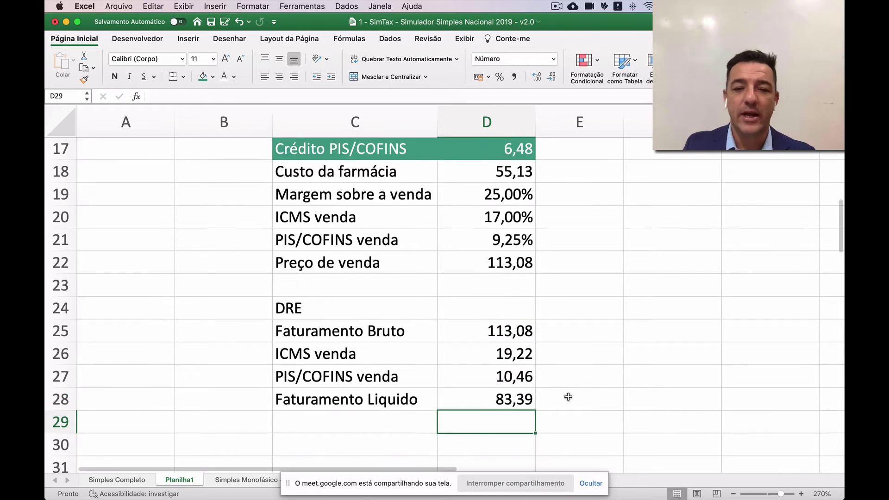
double_click(373, 391)
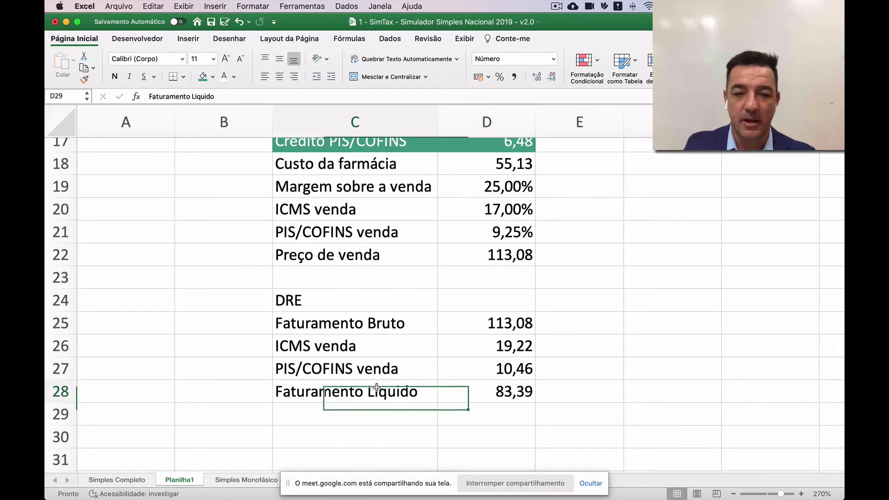
key("BackSpace")
key("dead_acute")
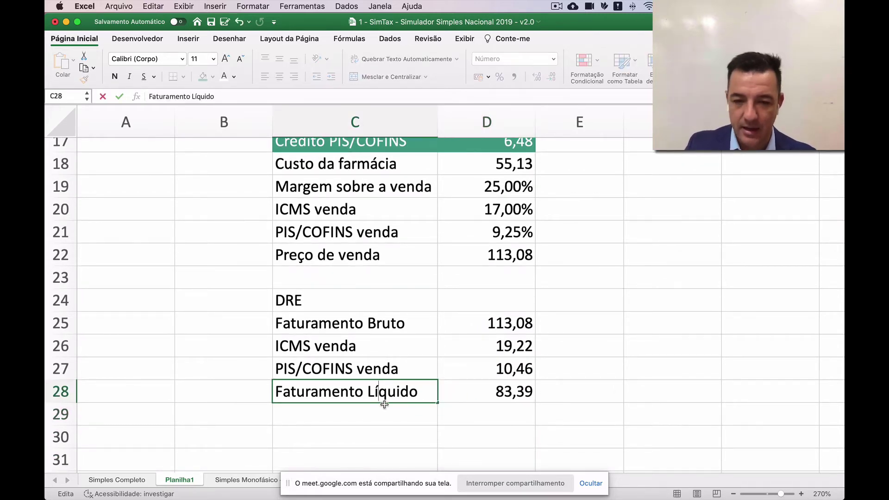
key("Return")
Label cell C29 as Custo (CMV), below Faturamento Líquido.
scroll(417, 391, "down", 3)
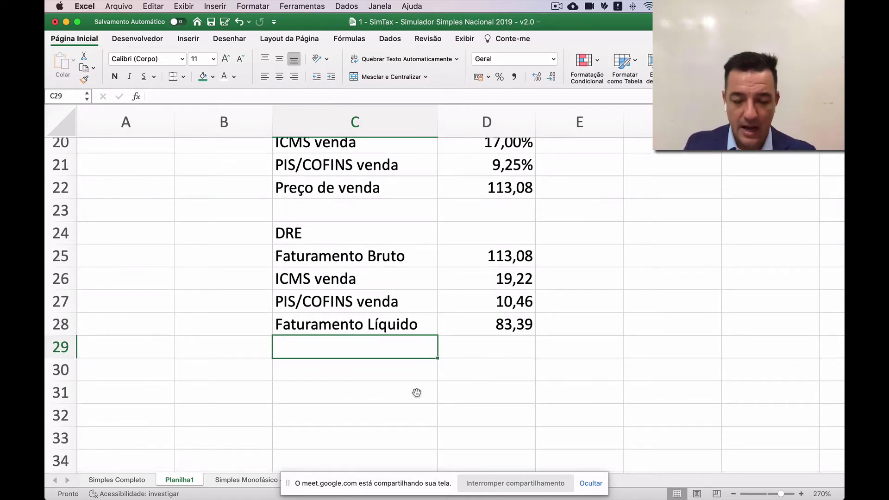
type("Custo (")
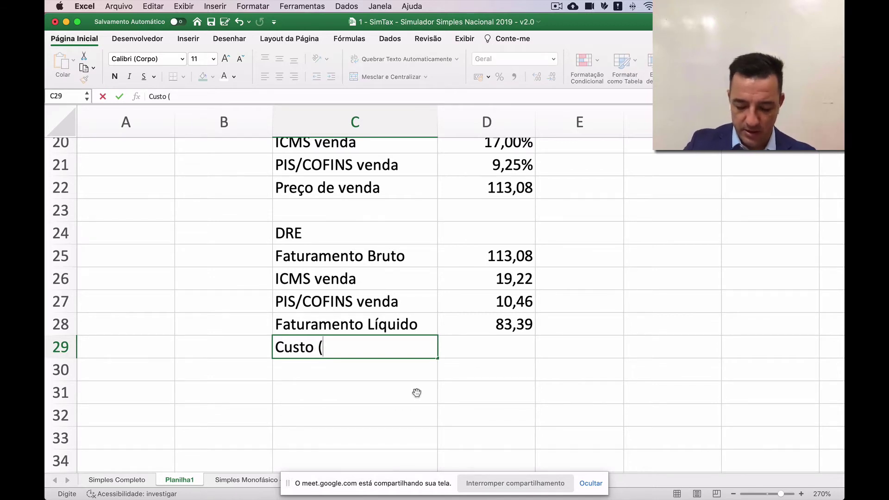
type("CM")
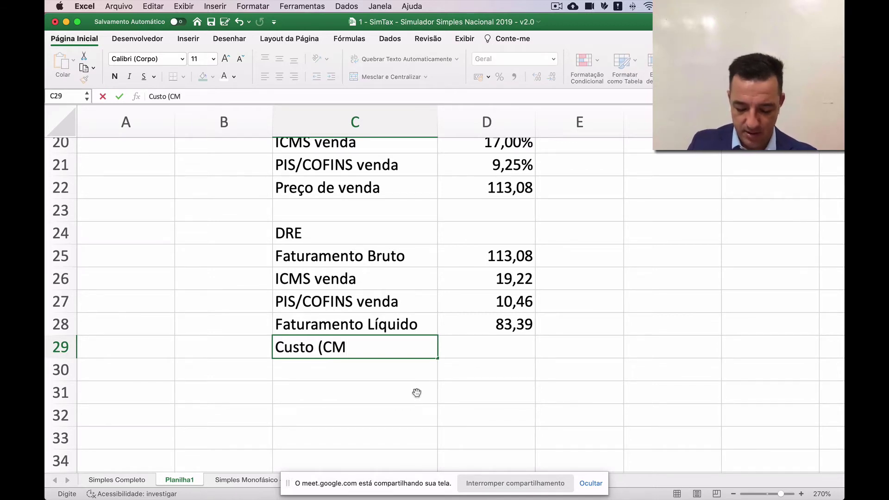
type("V)")
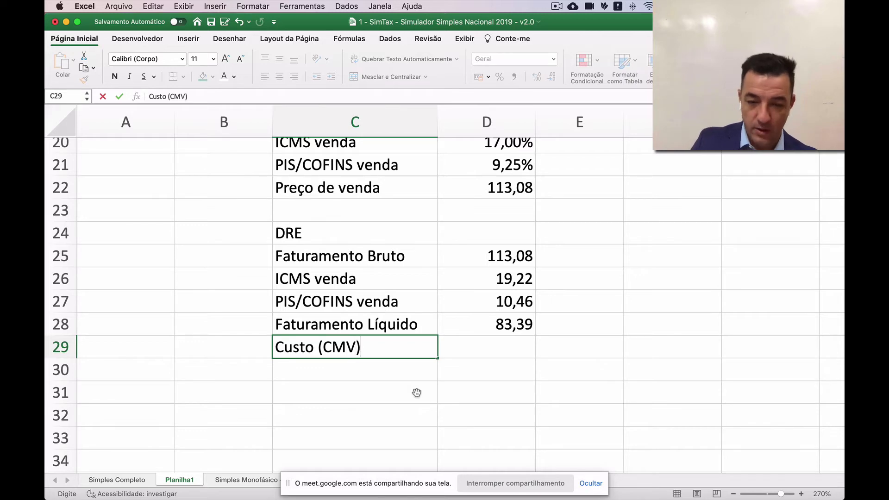
key("Return")
Link the Custo (CMV) value in D29 to the Custo da farmácia value in D18.
key("Up")
key("Right")
type("=")
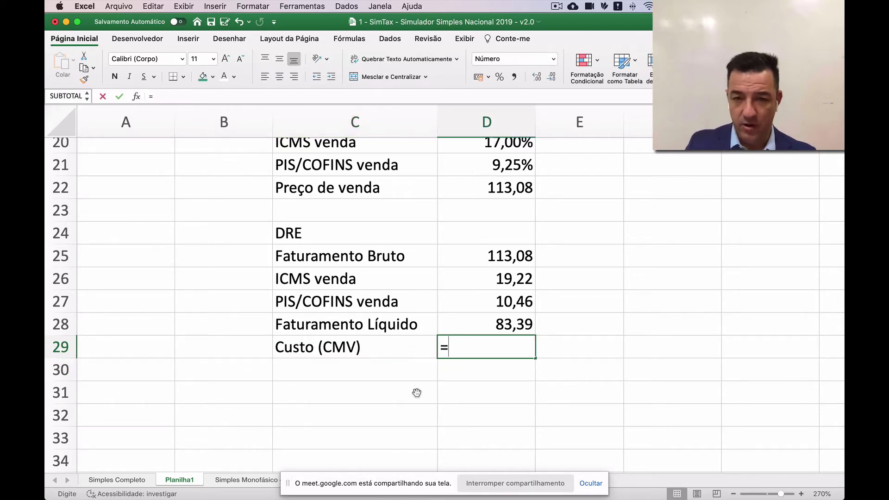
scroll(486, 301, "up", 6)
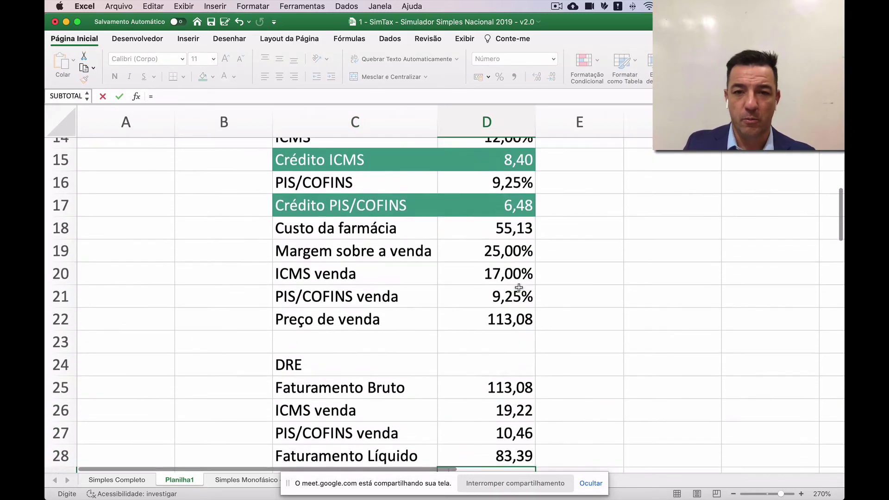
left_click(483, 240)
key("Return")
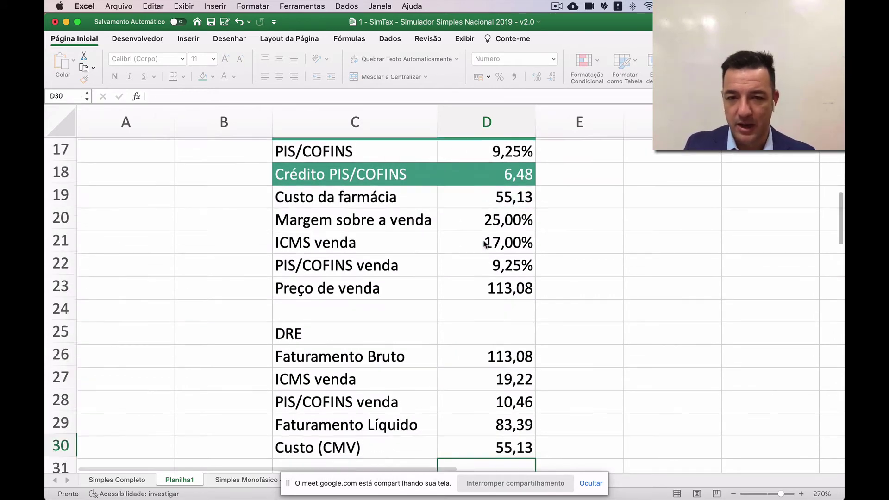
Label cell C30 as Lucro Bruto, below Custo (CMV).
scroll(485, 244, "down", 2)
scroll(484, 244, "down", 2)
left_click_drag(354, 269, 399, 359)
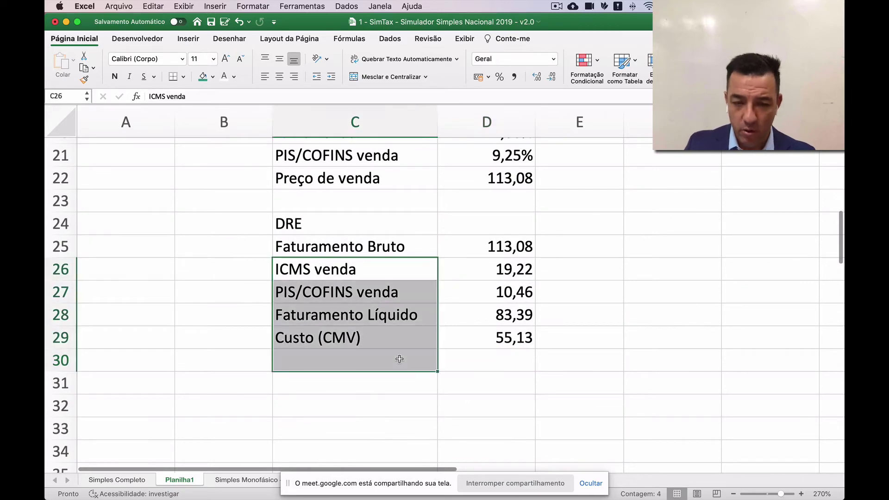
left_click(399, 359)
type("L")
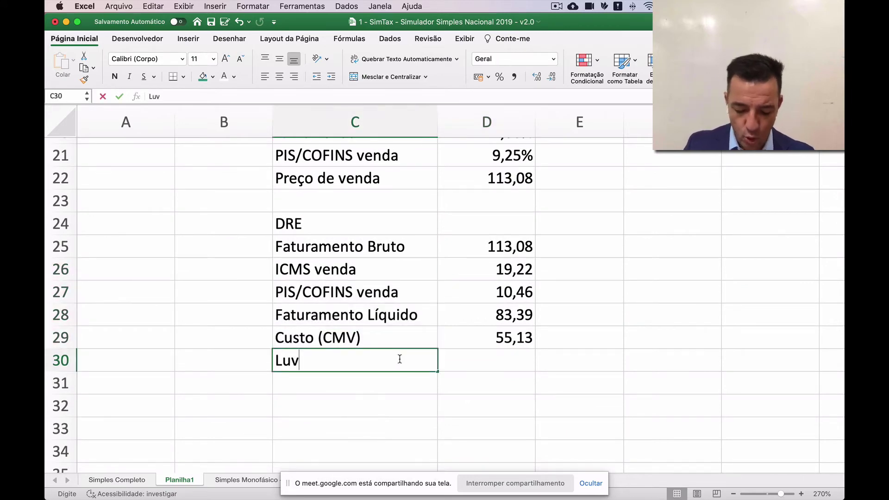
type("ucro Bruto")
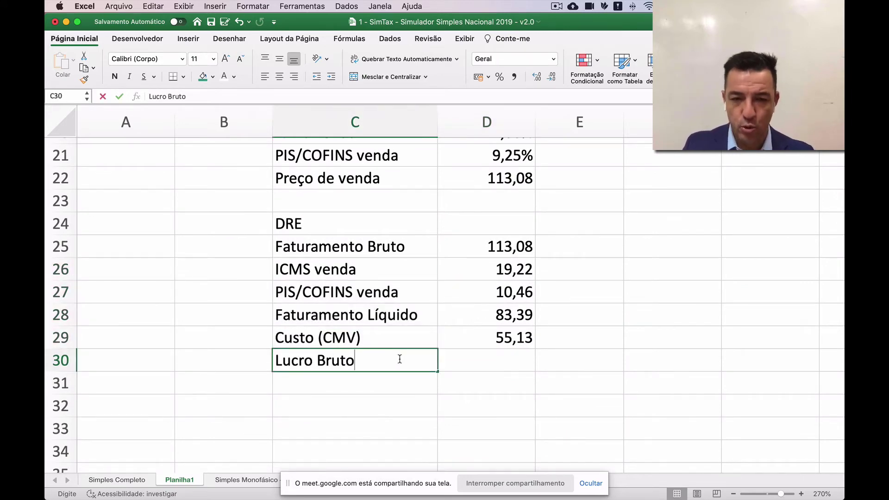
key("Tab")
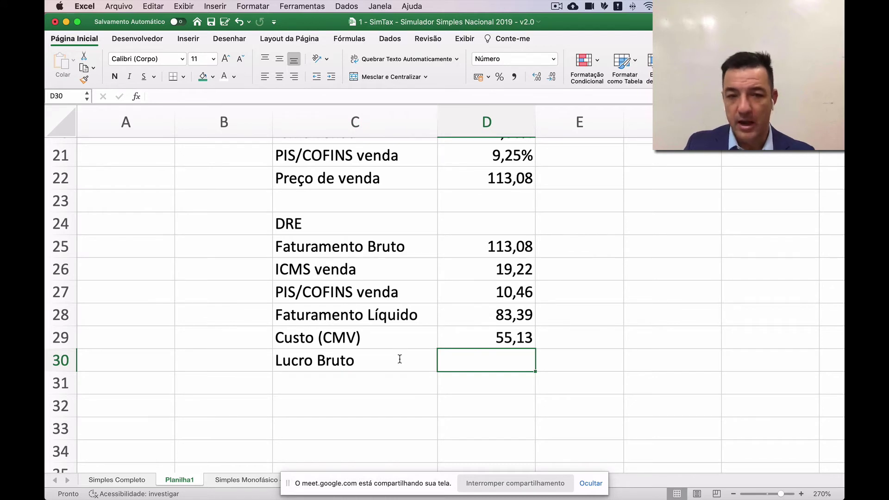
Calculate the gross profit in D30 with the formula =D28-D29.
type("=")
key("Up")
key("Up")
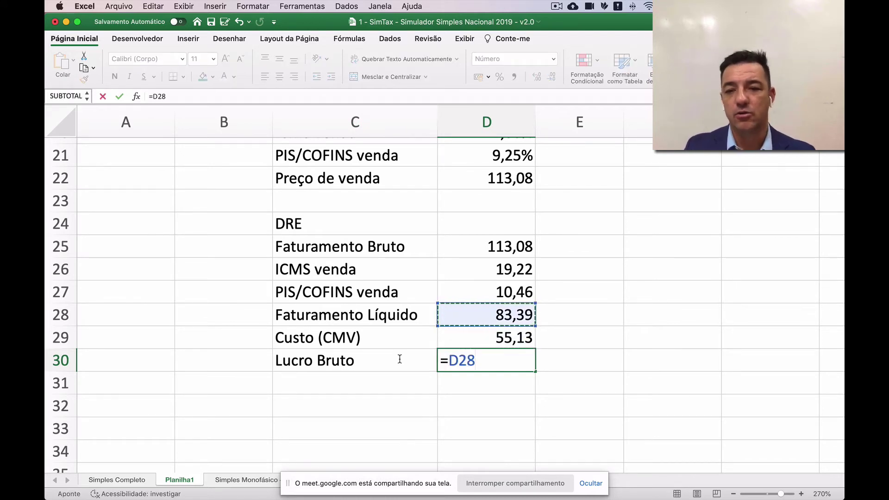
type("-")
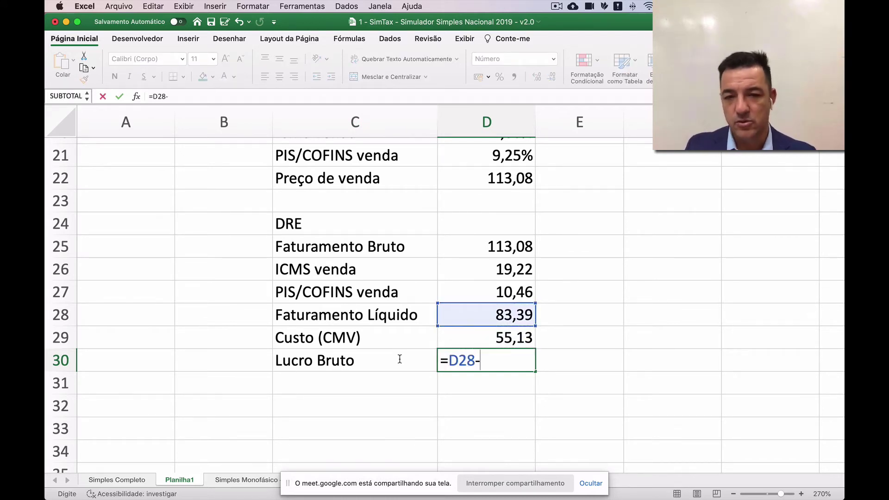
key("Up")
key("Return")
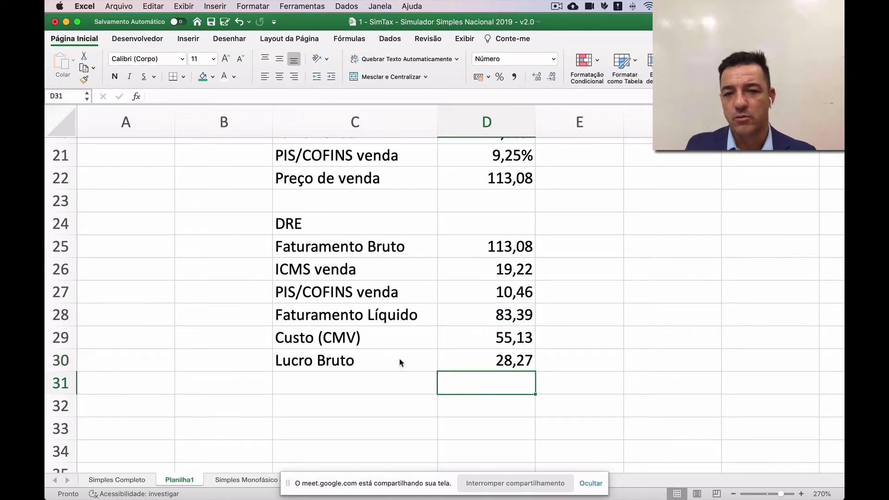
Review the DRE rows one by one from Faturamento Bruto down to Lucro Bruto.
left_click_drag(435, 245, 455, 245)
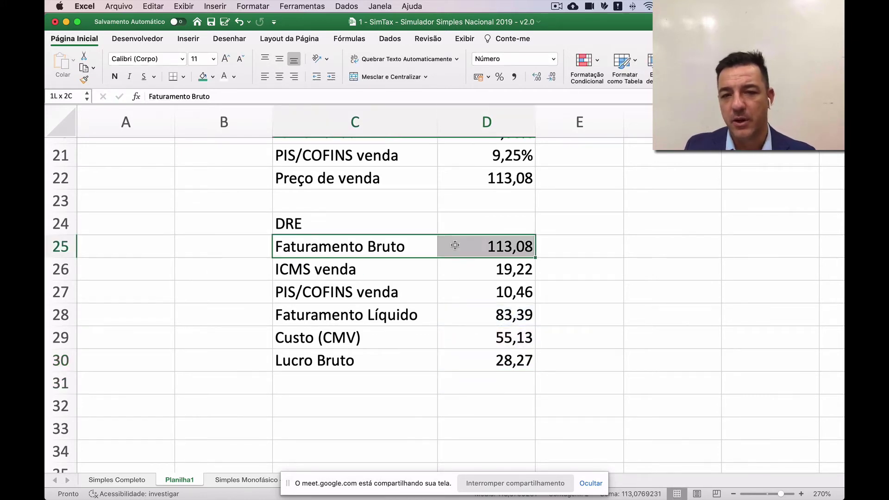
left_click_drag(401, 268, 469, 271)
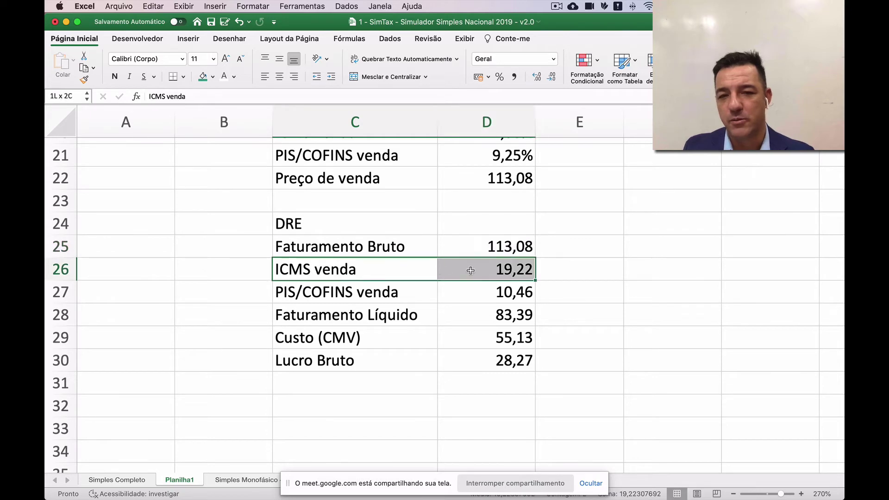
left_click_drag(392, 291, 478, 290)
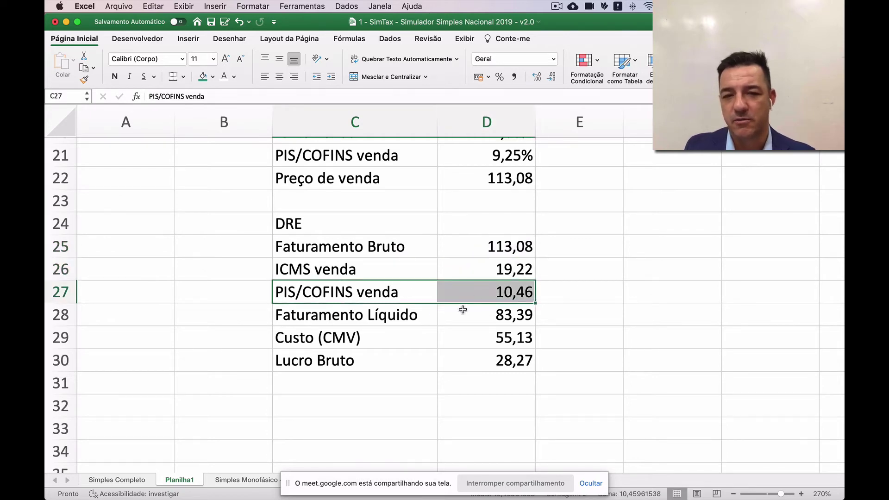
left_click_drag(429, 315, 466, 319)
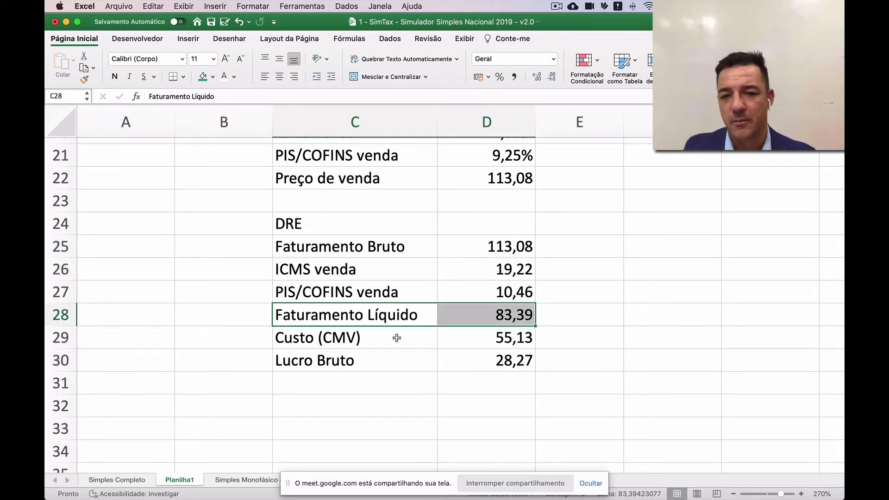
left_click_drag(341, 341, 468, 336)
left_click_drag(396, 360, 440, 357)
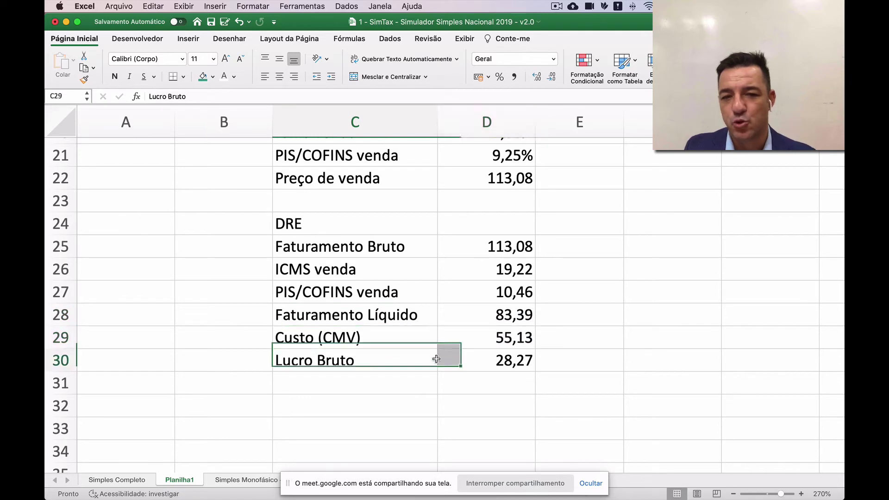
Prefix the DRE labels ICMS venda in C26 and PIS/COFINS venda in C27 with (-).
double_click(284, 268)
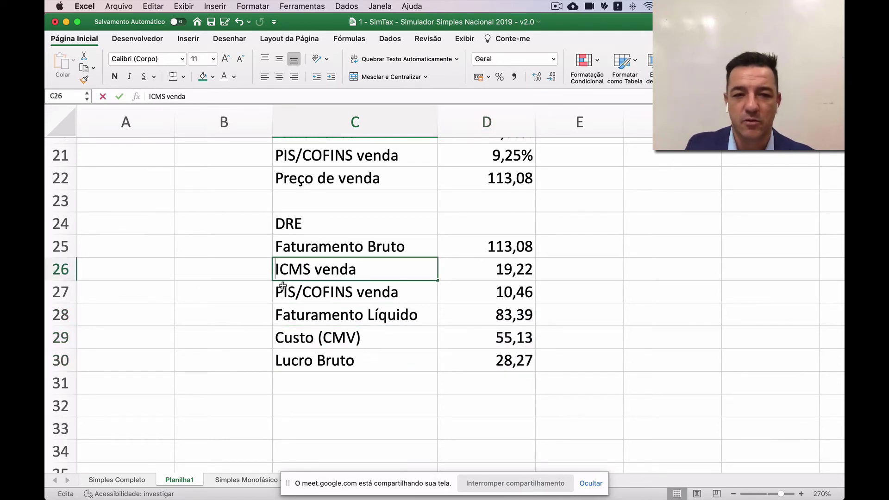
type("(-)")
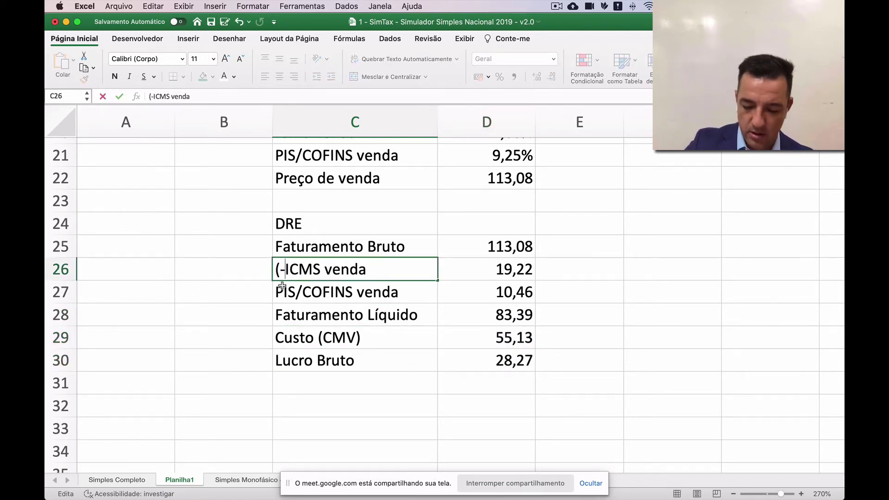
key("Return")
scroll(282, 286, "right", 2)
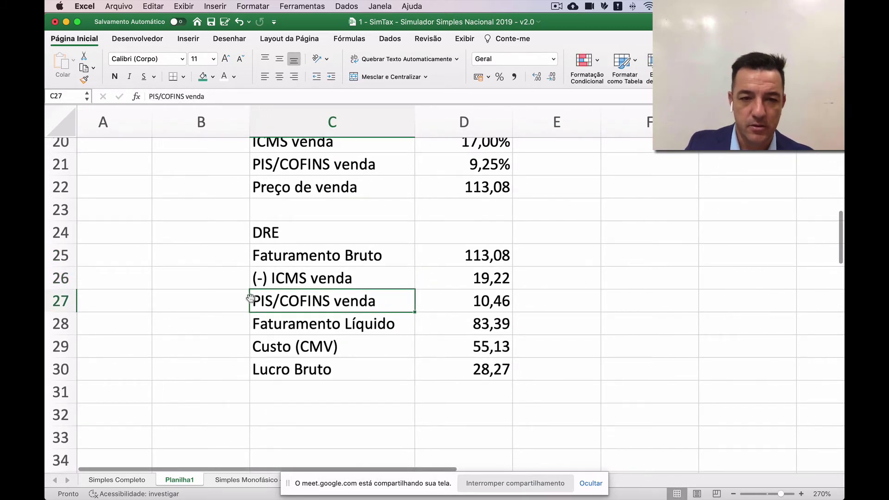
key("Home")
double_click(275, 301)
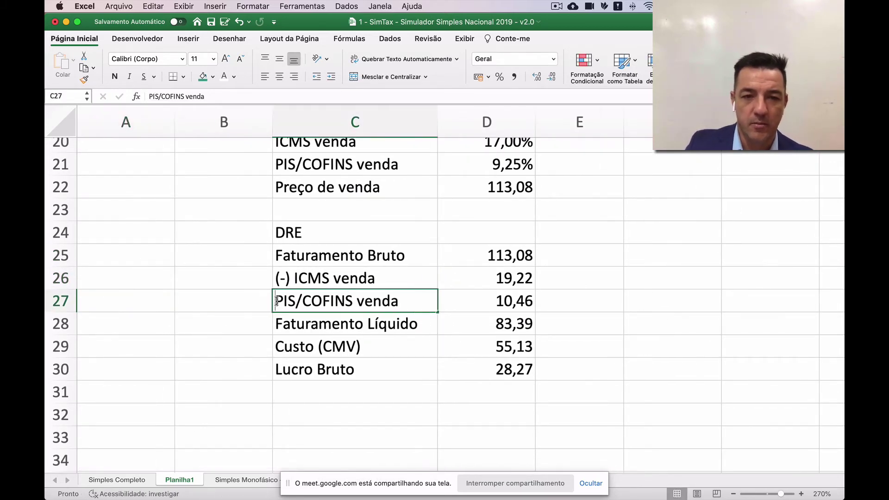
type("(-)")
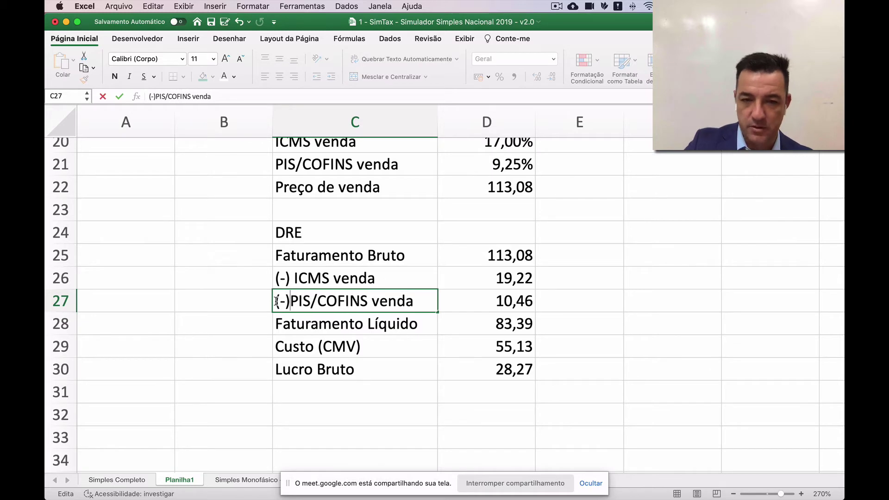
key("Return")
Prefix the Faturamento Líquido label in C28 with (=) and the Custo (CMV) label in C29 with (-).
double_click(276, 322)
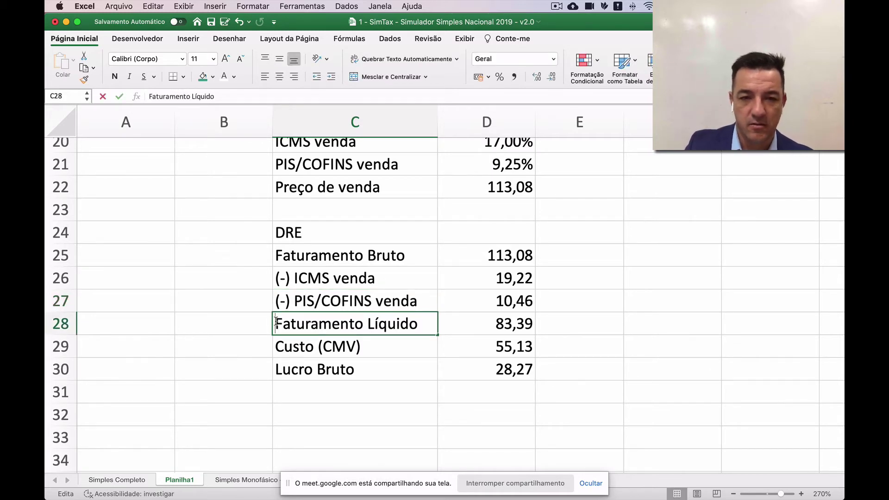
type("(=)")
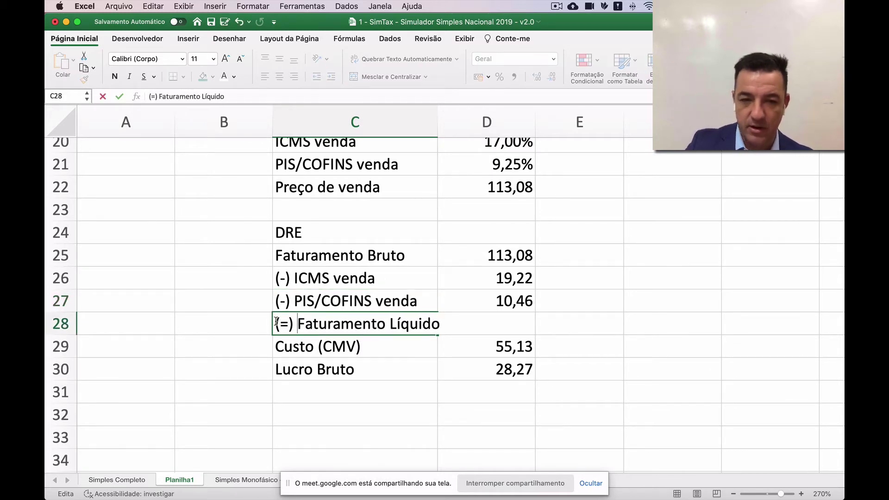
key("Return")
double_click(278, 345)
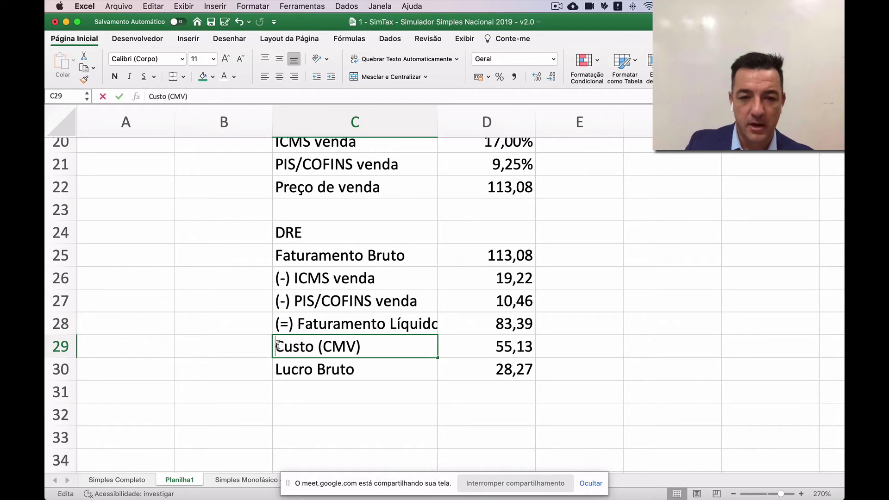
type("(-)")
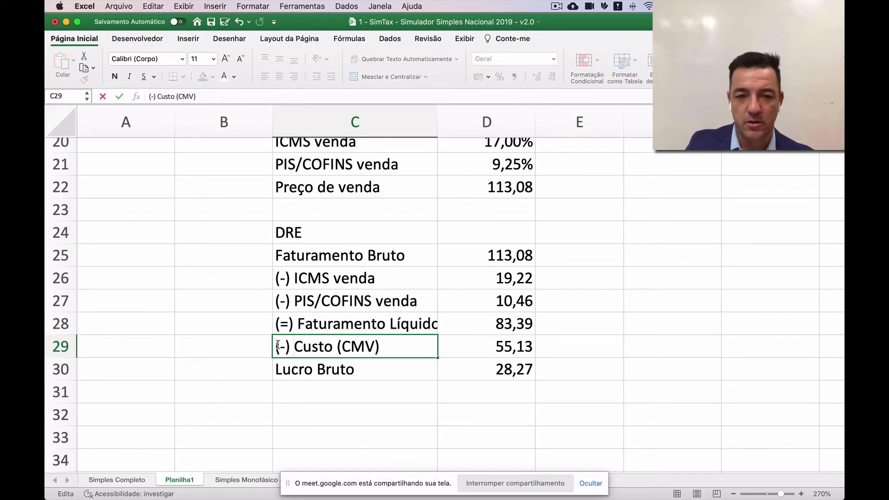
Prefix the Lucro Bruto label in C30 with (=).
left_click(277, 367)
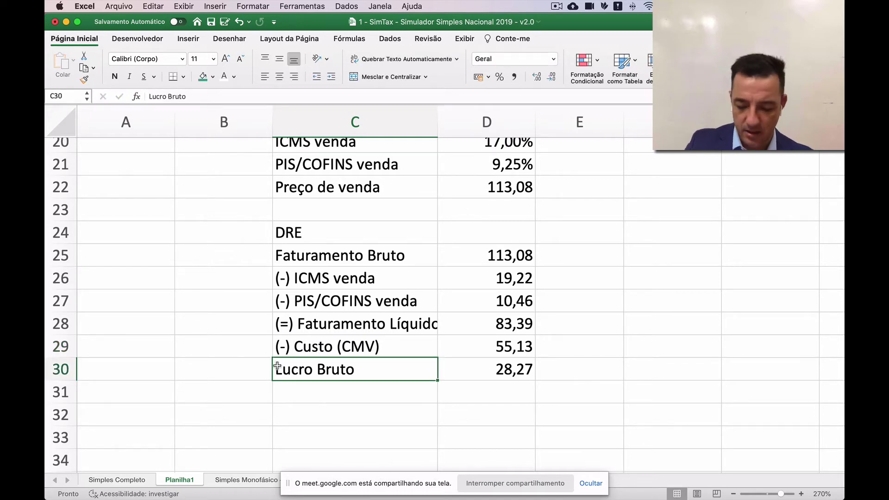
double_click(277, 367)
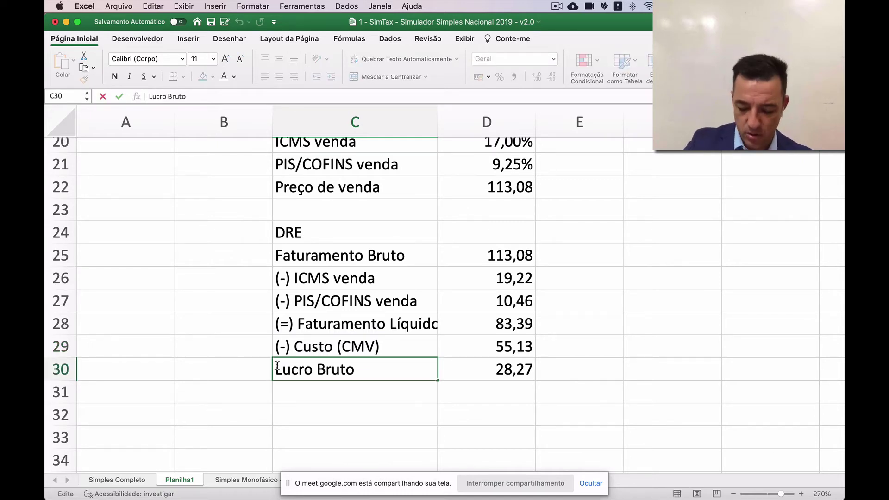
type("(=)")
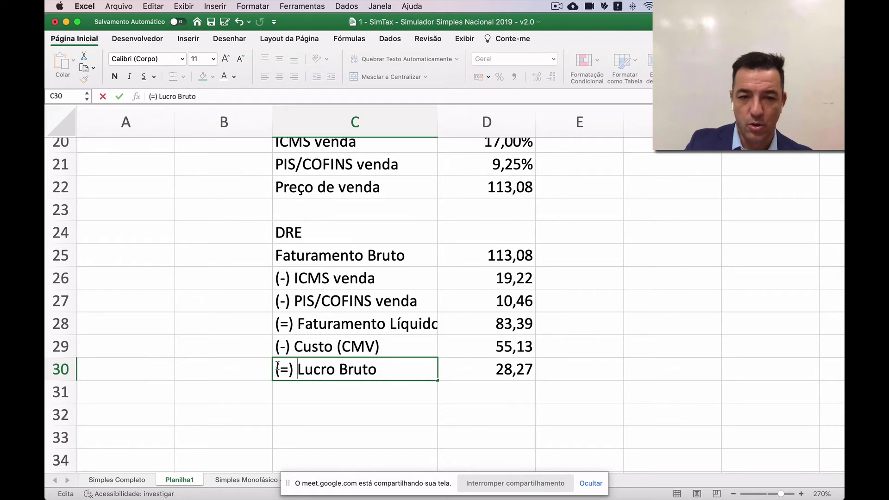
key("Return")
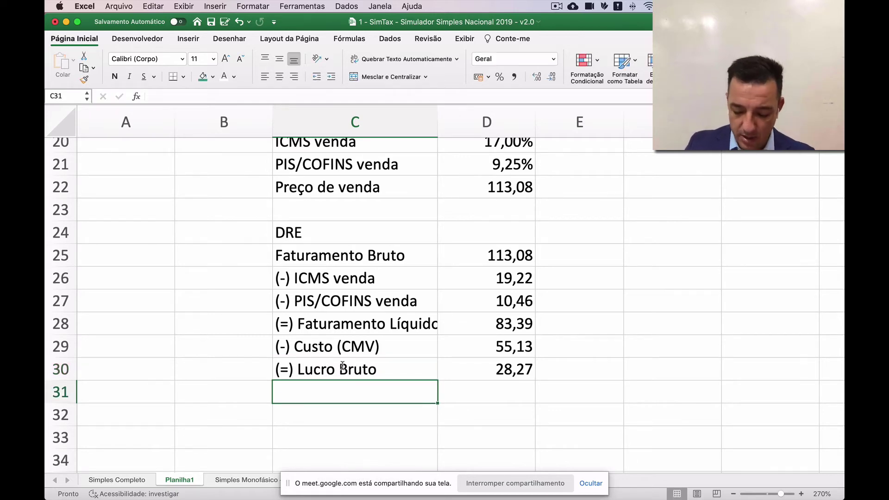
Label cell C31 as Margem and calculate the margin in D31 with the formula =D30/D25.
type("Margem")
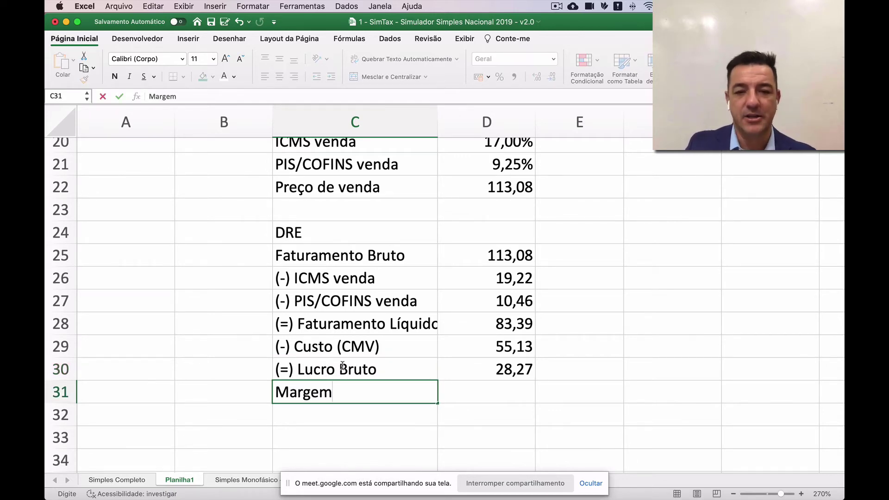
key("Return")
key("Up")
key("Right")
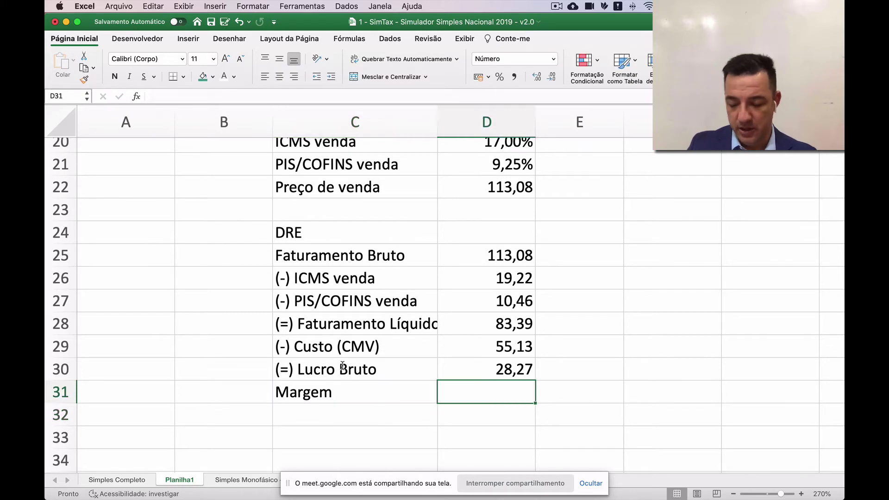
type("=")
key("Up")
type("/")
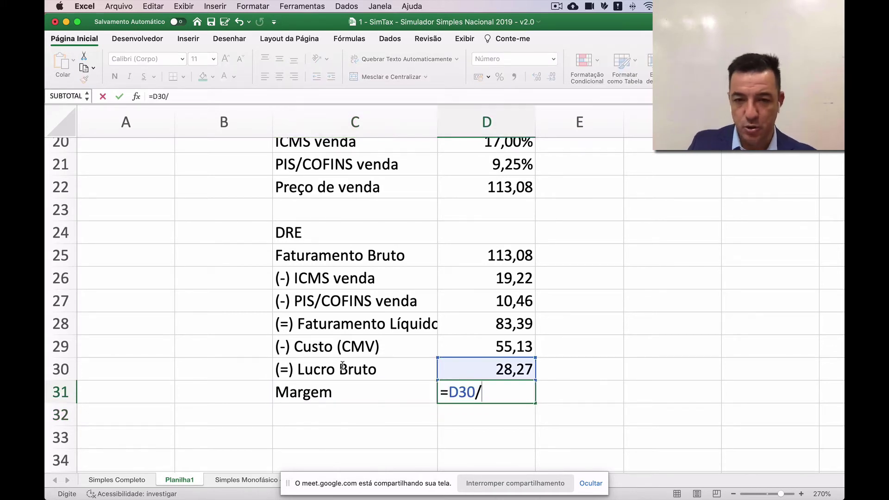
key("Up")
key("Up")
key("Up")
key("Up")
key("Up")
key("Up")
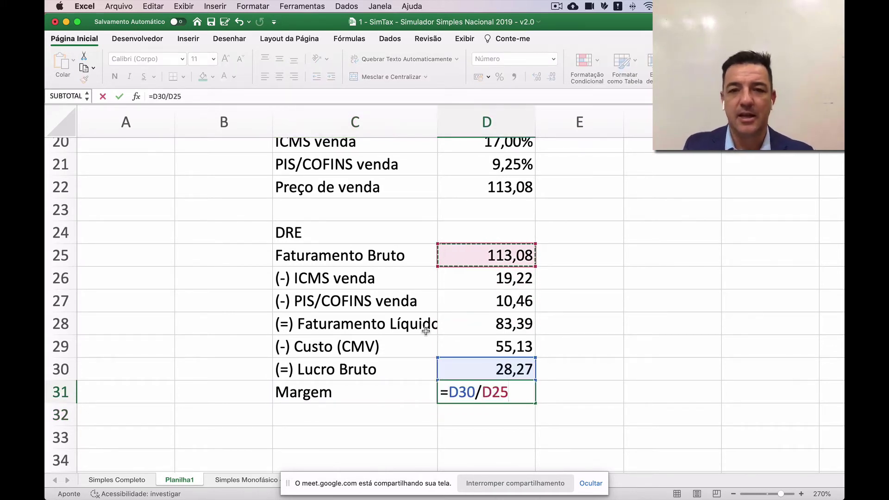
scroll(502, 199, "up", 3)
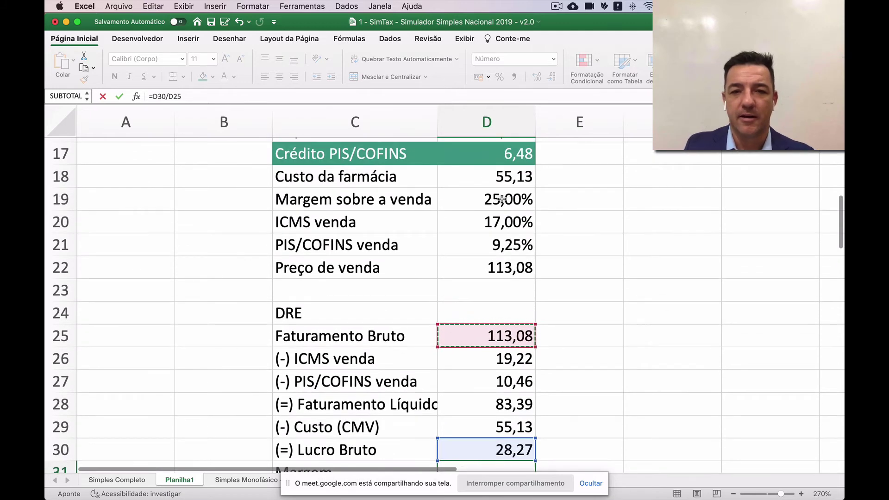
scroll(532, 199, "down", 3)
key("Return")
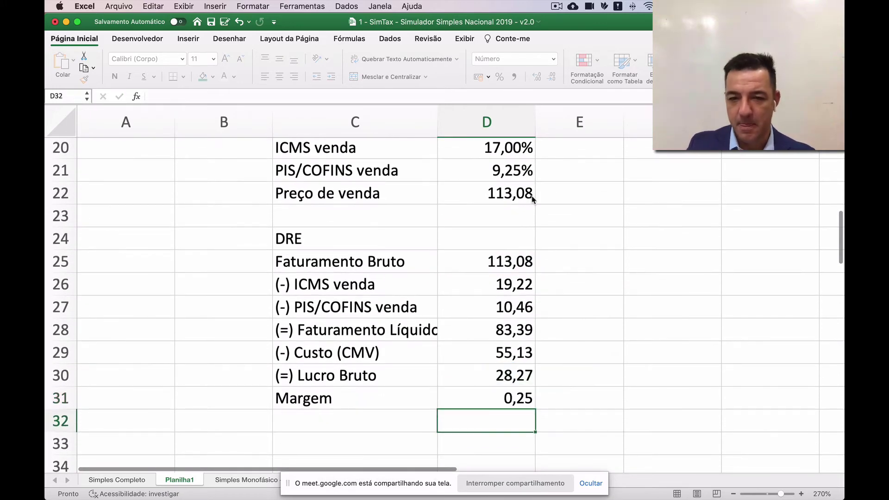
Format the Margem value in D31 as a percentage with two decimal places.
left_click(463, 399)
left_click(499, 77)
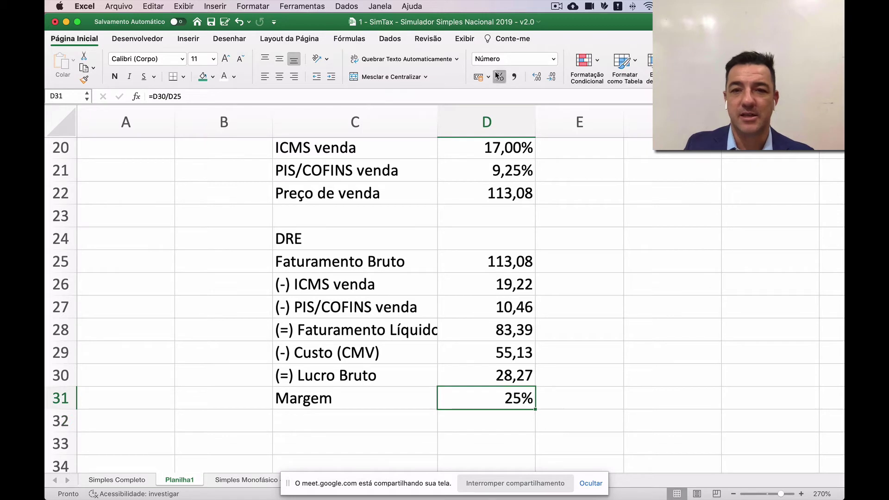
left_click(537, 77)
left_click(537, 77)
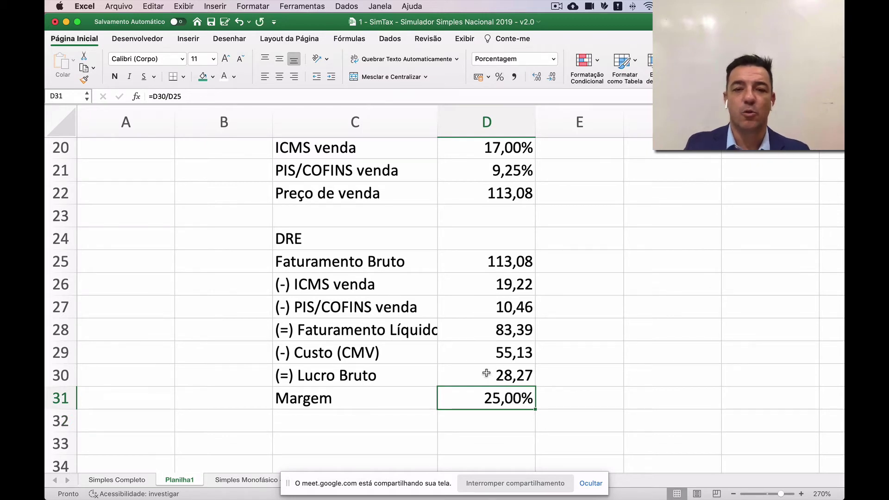
Review the SC pricing table from Preço de tabela to Preço de venda against the DRE's Faturamento Bruto and Margem rows.
left_click_drag(407, 266, 481, 266)
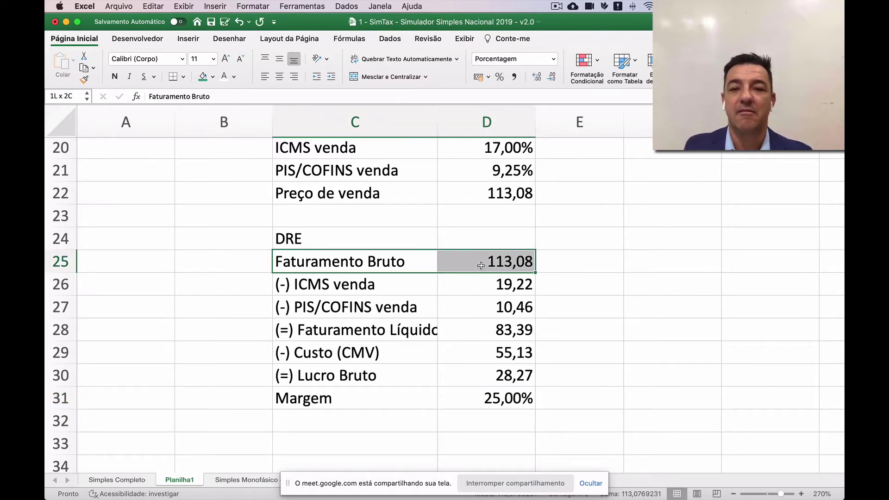
scroll(481, 265, "up", 5)
scroll(480, 264, "down", 3)
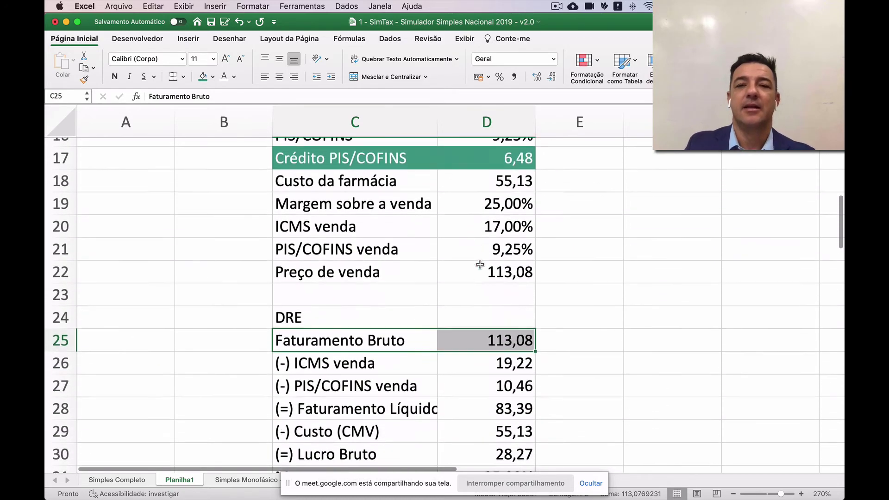
scroll(479, 265, "down", 1)
scroll(475, 263, "up", 10)
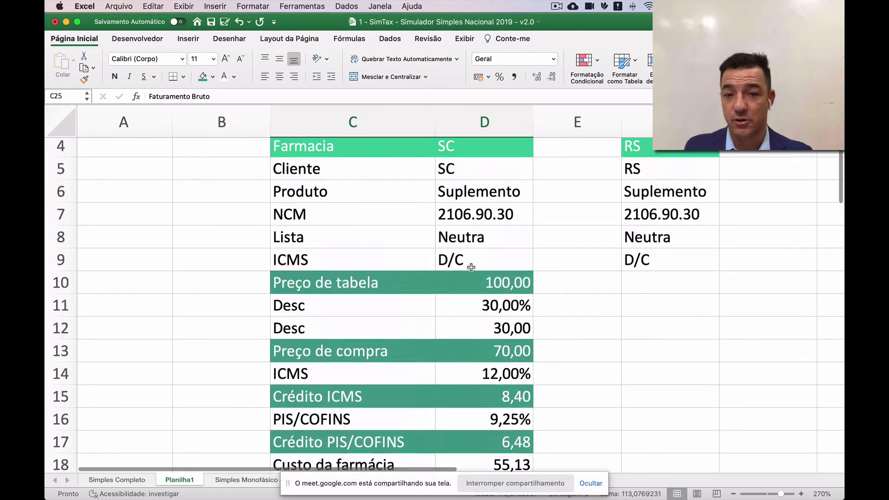
scroll(471, 267, "up", 2)
scroll(477, 266, "down", 8)
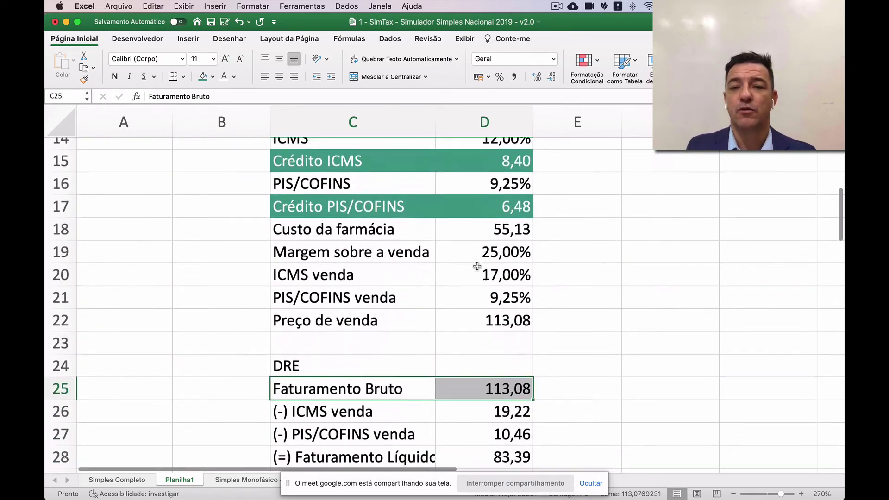
scroll(477, 266, "down", 5)
left_click_drag(367, 343, 484, 343)
scroll(491, 337, "up", 5)
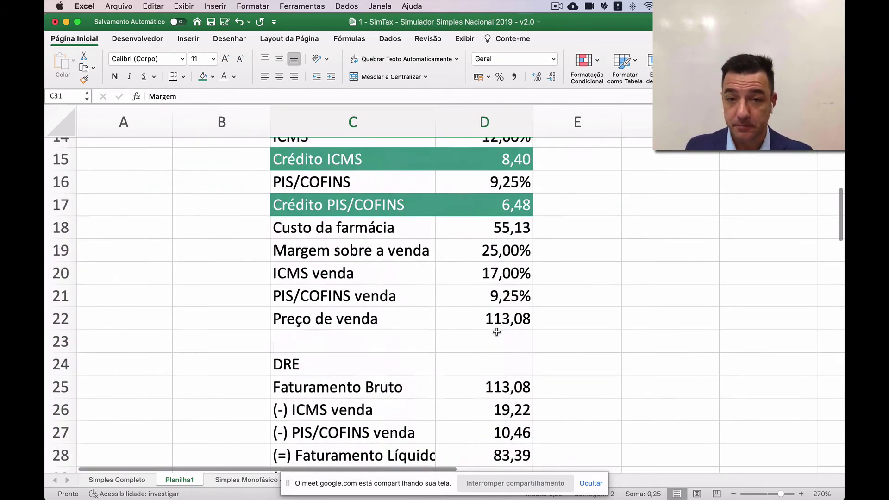
scroll(497, 332, "up", 5)
scroll(491, 331, "down", 11)
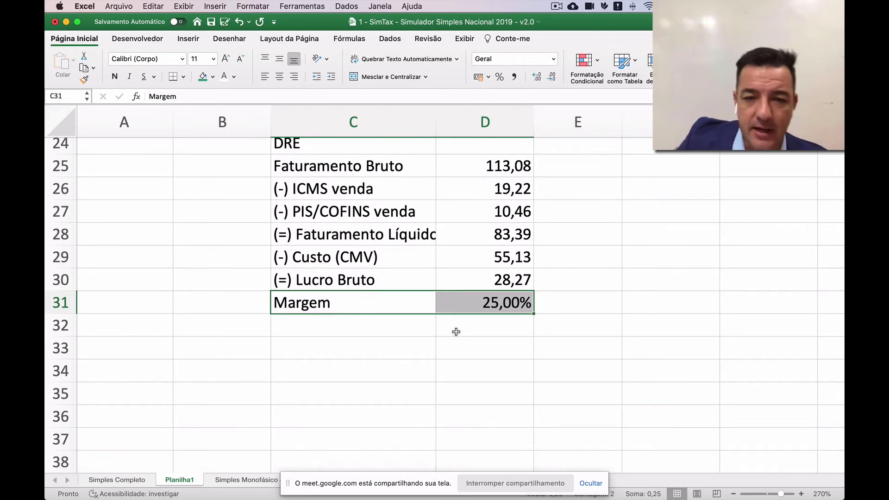
left_click(407, 353)
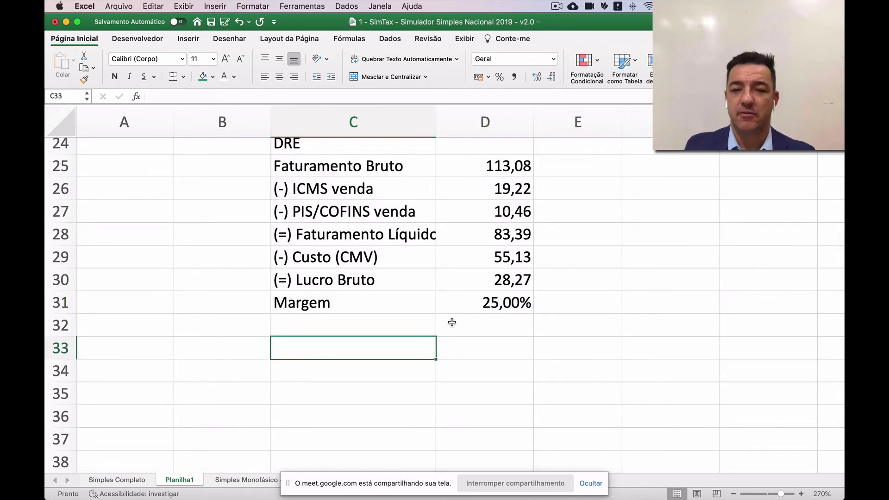
Highlight the Preço de venda row C22:D22 with a green fill and white text.
scroll(452, 322, "up", 5)
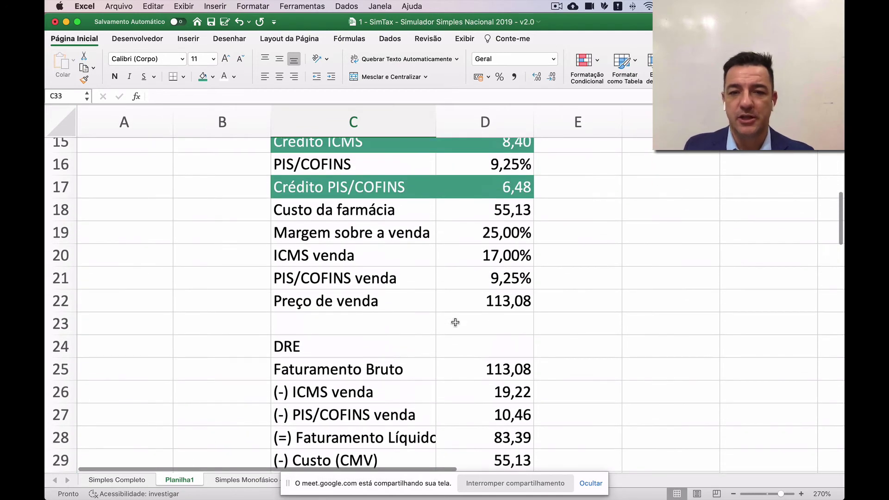
left_click_drag(351, 306, 463, 301)
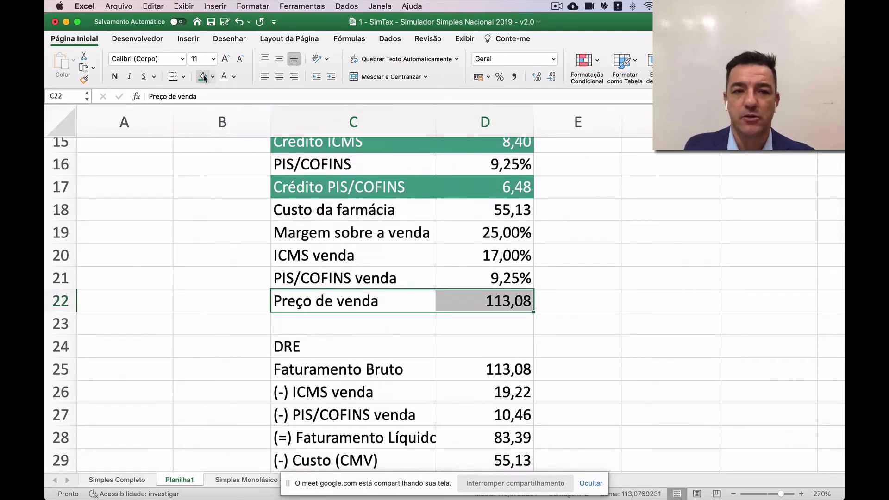
left_click(226, 77)
Label cell C33 below the DRE as Preço de venda formado.
scroll(477, 319, "down", 4)
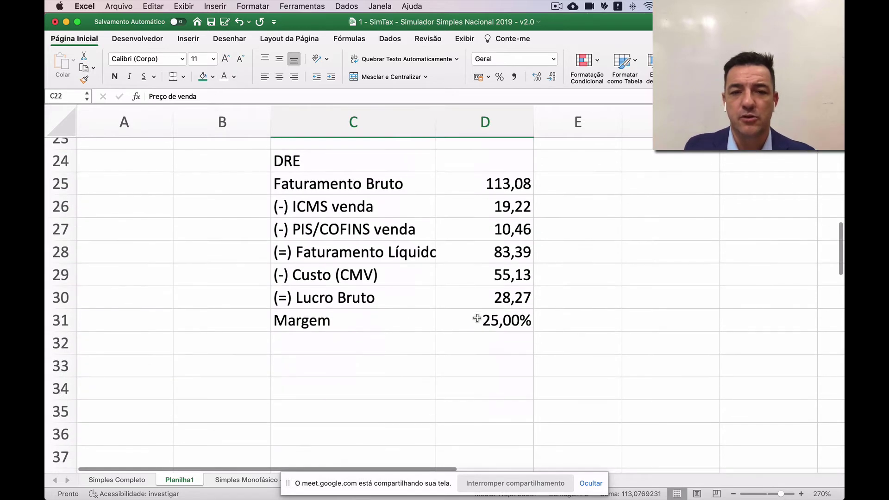
left_click(348, 374)
type("Preó")
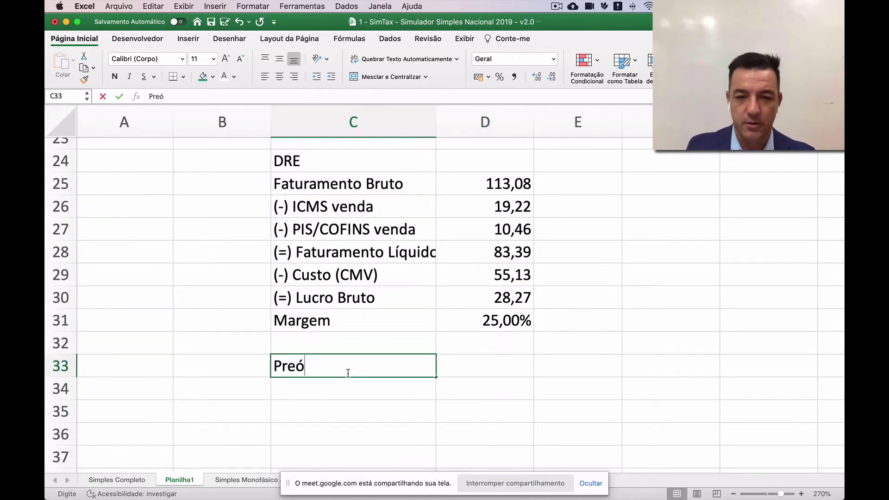
key("BackSpace")
type("ço de")
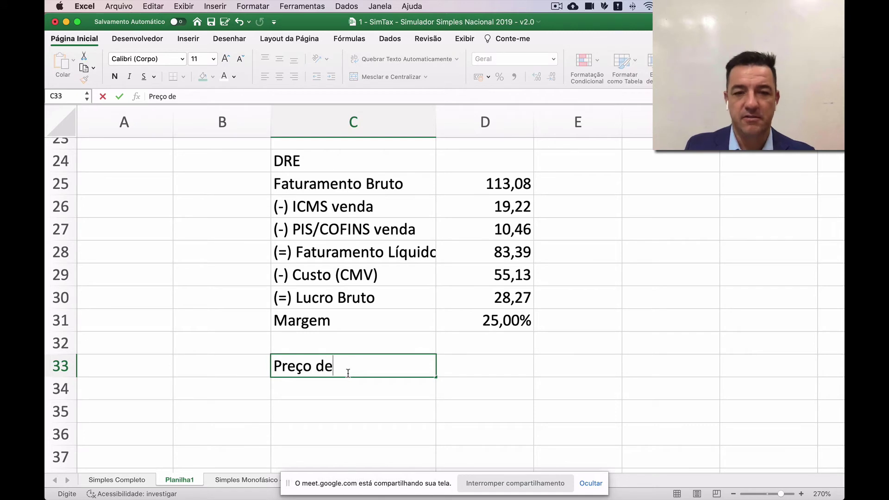
type(" venda formado")
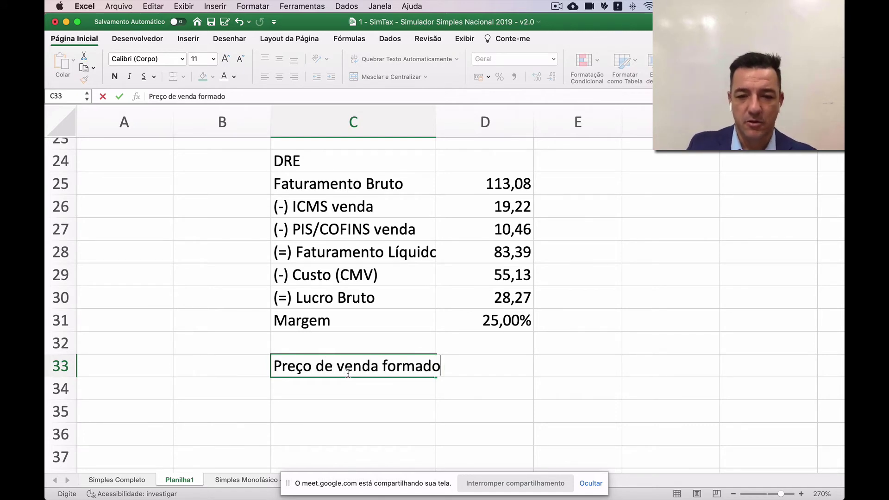
key("Tab")
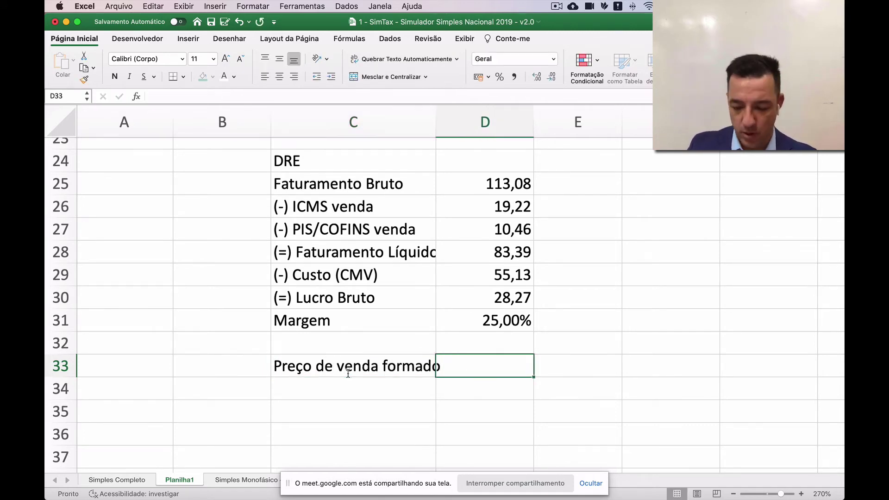
Link D33 to the Preço de venda with =D22 and widen column C to fit its labels.
type("=")
scroll(482, 330, "up", 5)
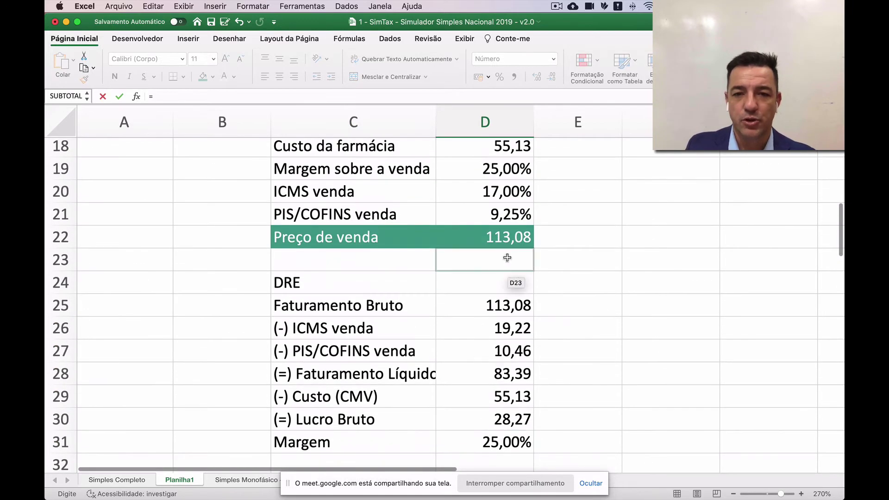
left_click(509, 232)
key("Return")
scroll(510, 249, "down", 3)
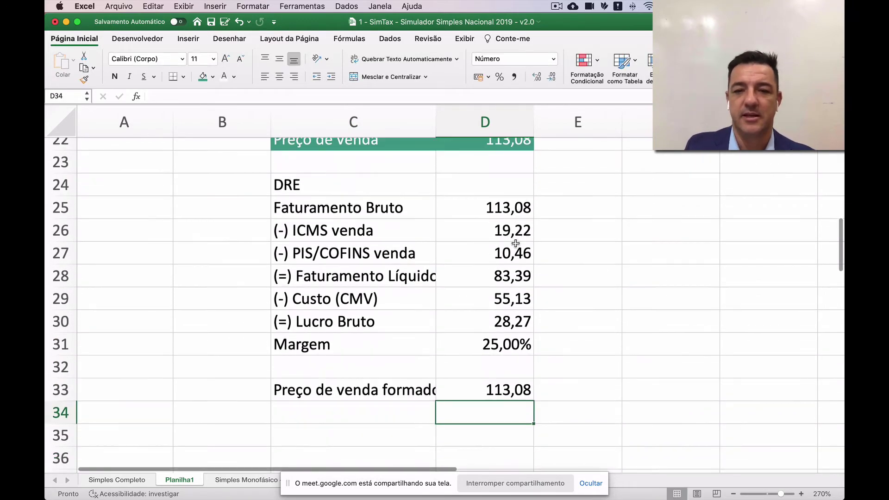
left_click_drag(437, 131, 449, 131)
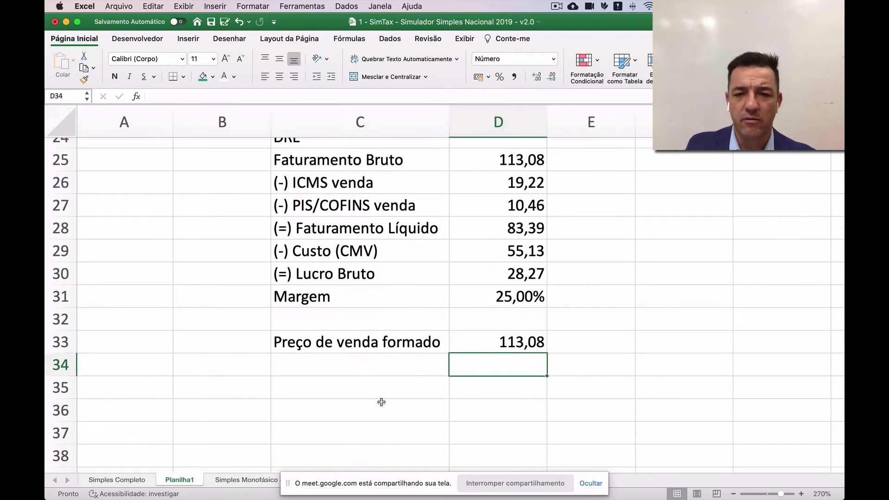
Label cell C34 as Preço sugerido Indústria.
left_click(381, 373)
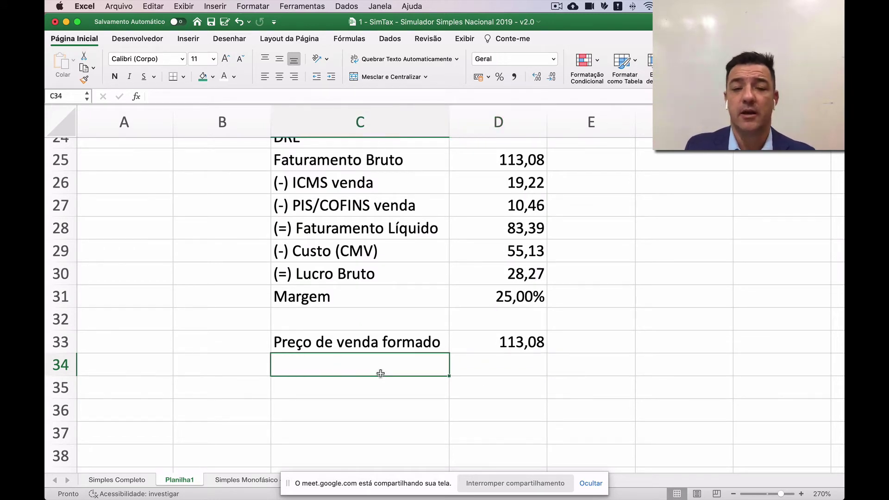
type("Preço sug")
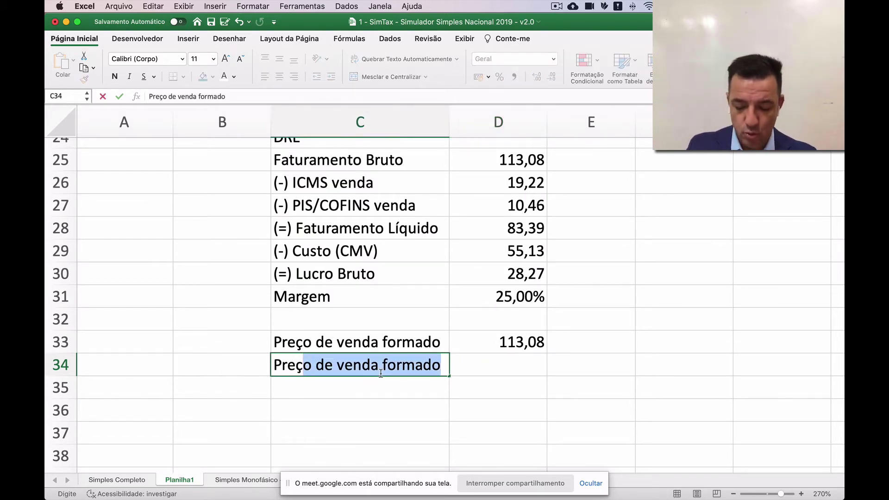
type("erido")
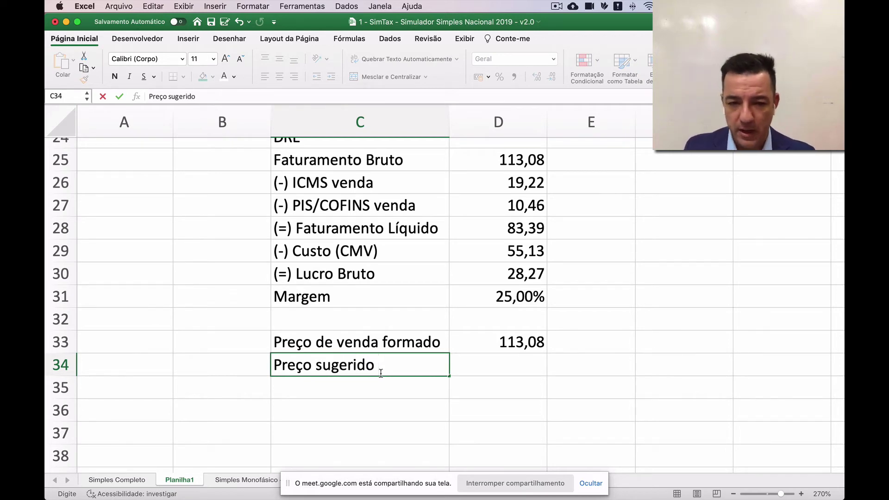
type("In")
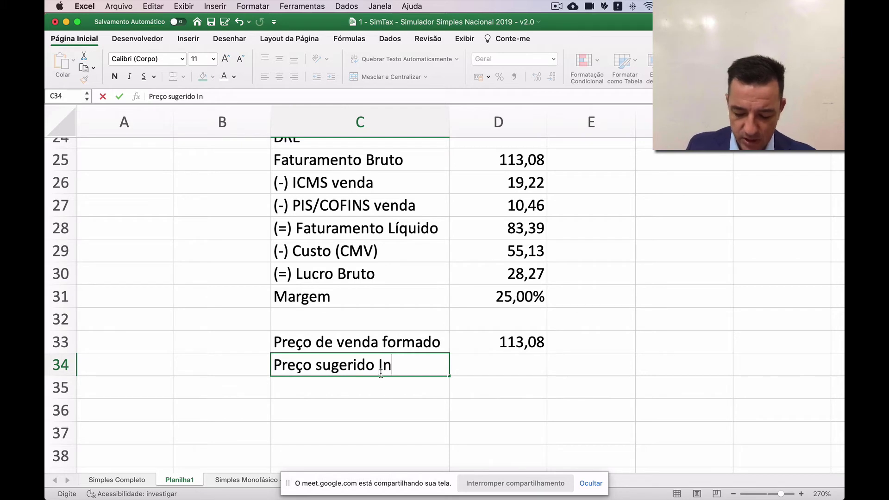
type("dústria")
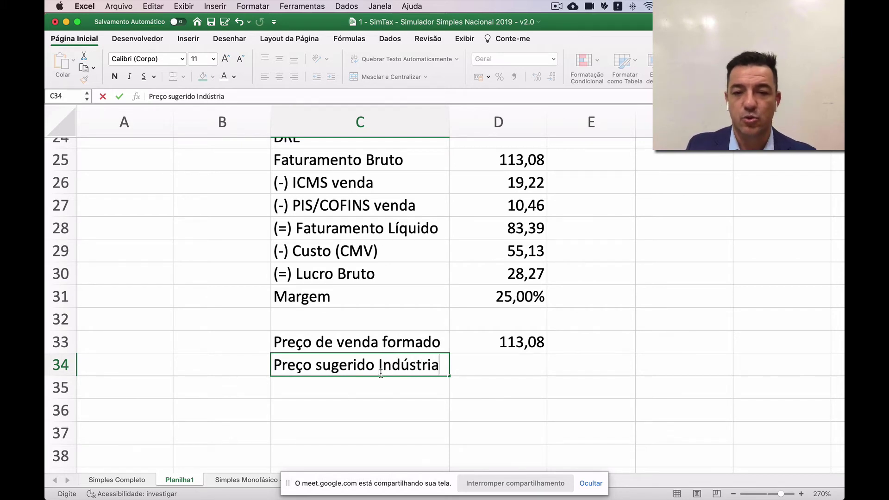
key("Return")
Enter 99,0 in D34 as the industry's suggested price.
key("Up")
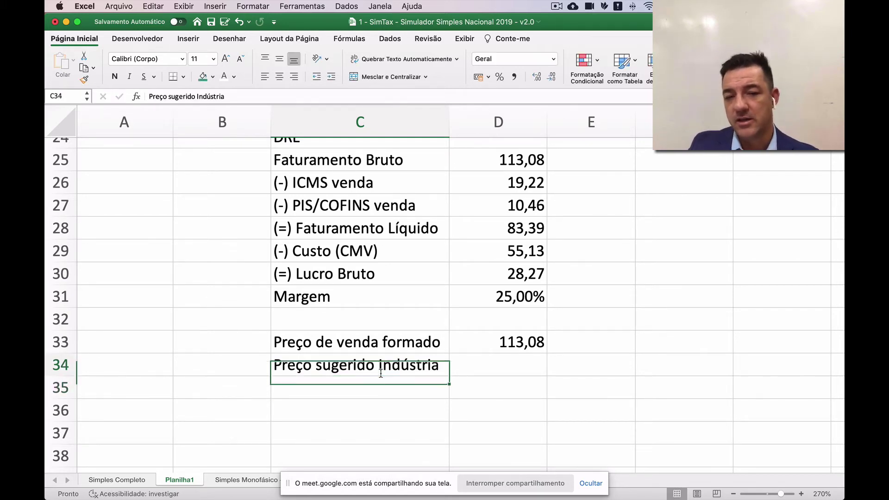
key("Right")
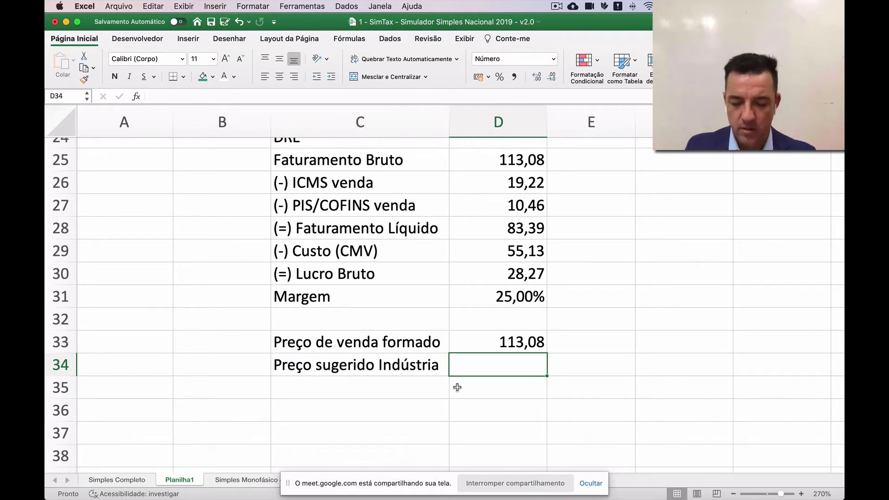
type("99")
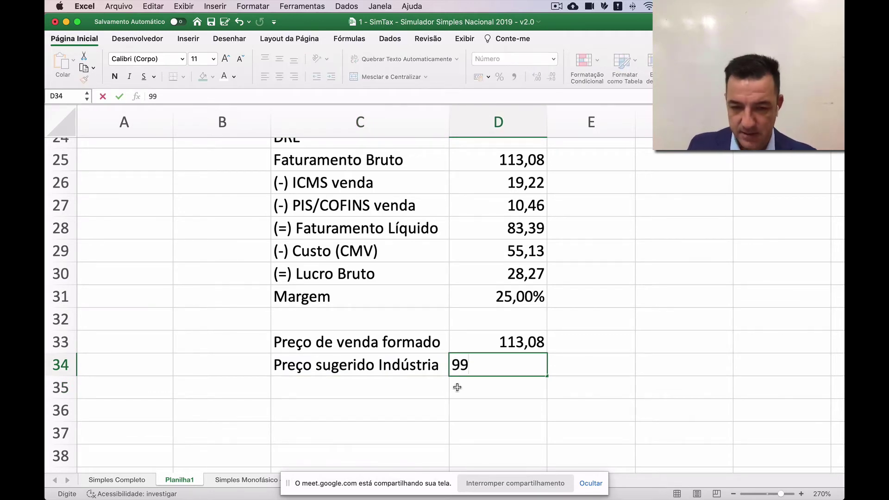
key("BackSpace")
key("BackSpace")
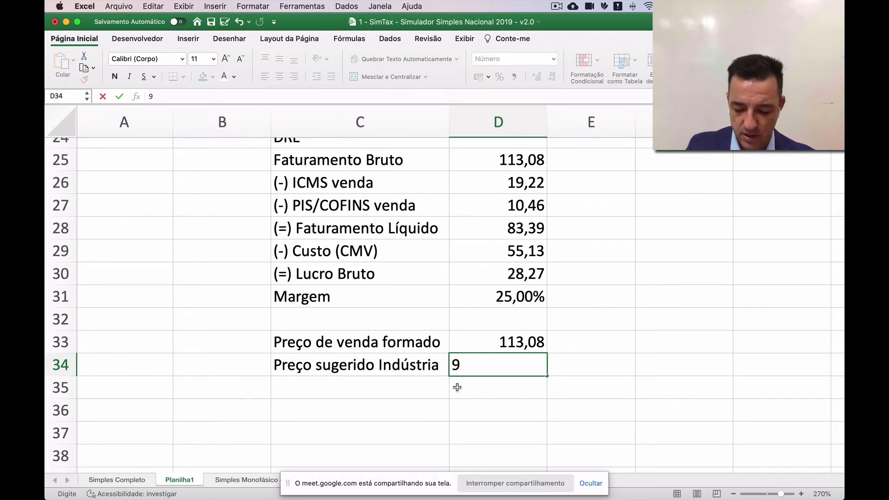
type("9,0")
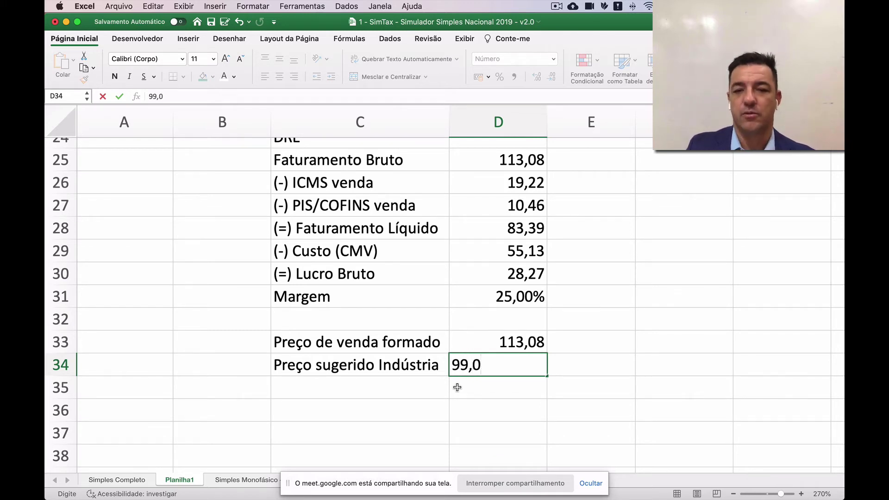
key("Return")
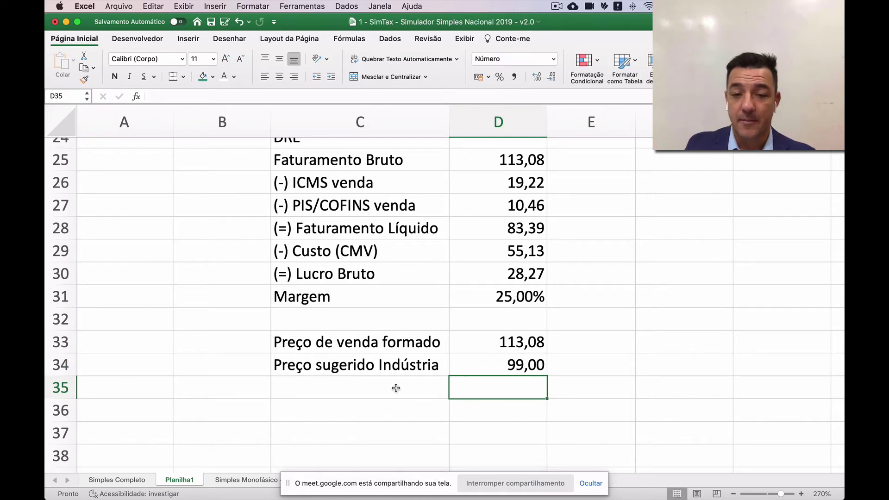
Test a Faturamento Bruto of 99 in D25, check its effect on the Margem in D31, and undo the test value.
left_click(397, 388)
left_click_drag(393, 348, 482, 347)
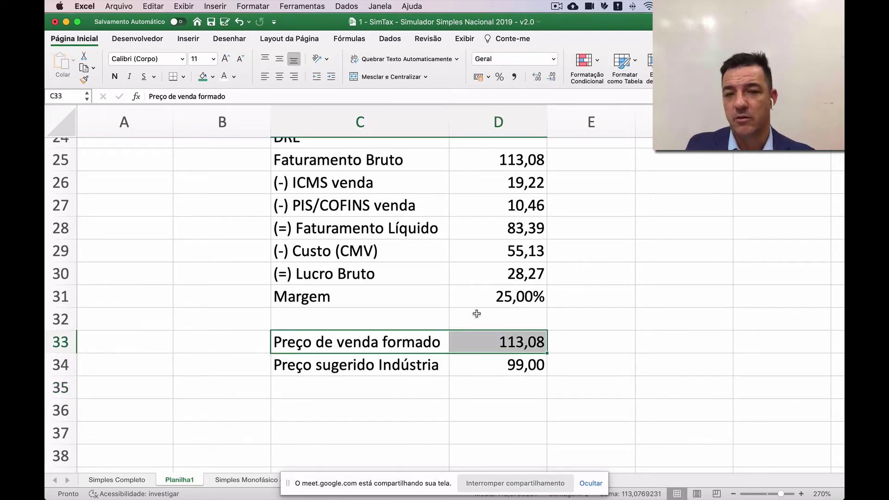
left_click_drag(374, 167, 442, 253)
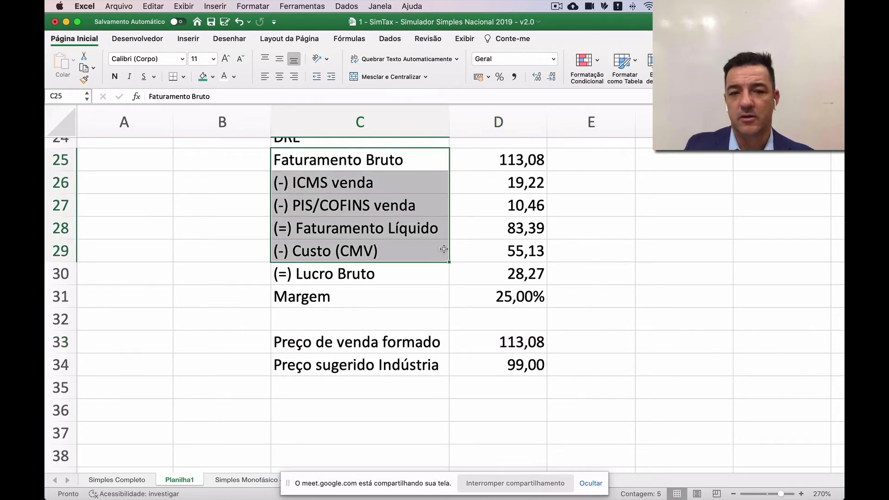
scroll(406, 222, "up", 2)
left_click_drag(404, 190, 510, 349)
left_click(517, 239)
left_click(522, 214)
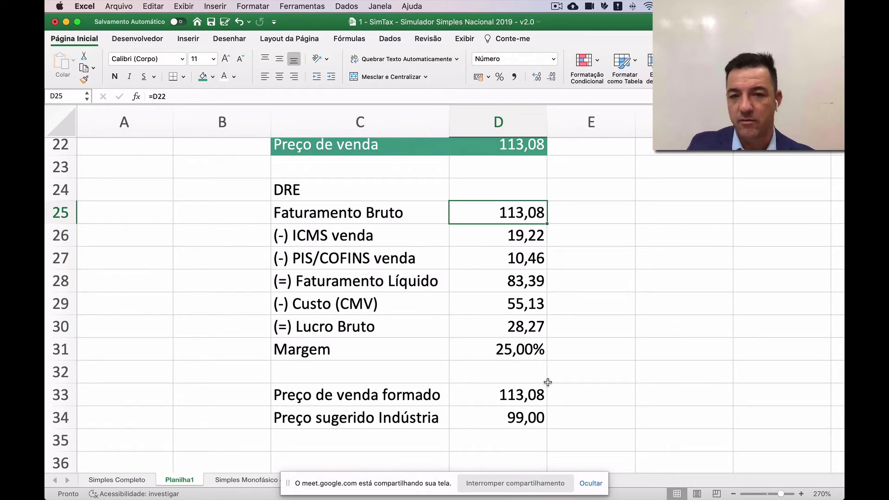
type("99")
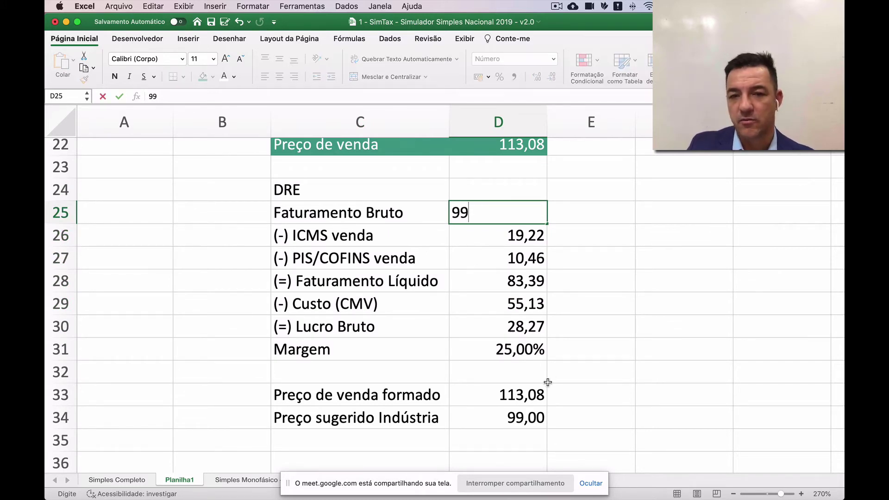
key("Return")
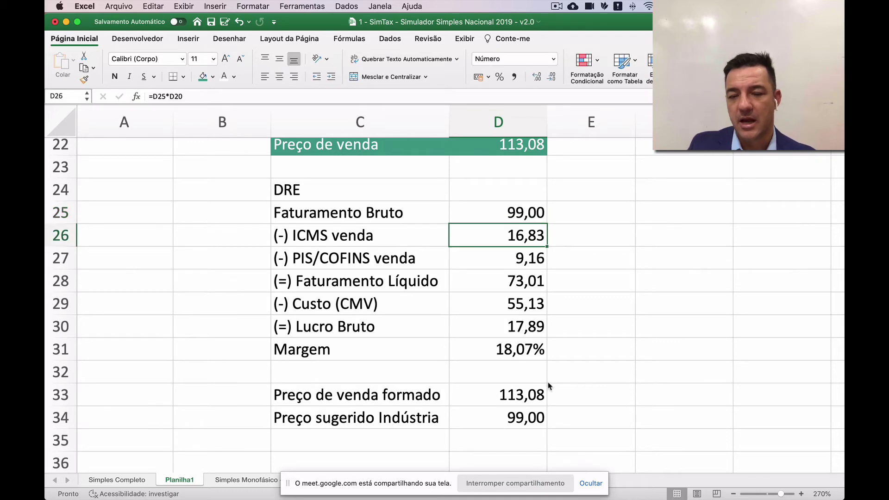
left_click(492, 349)
left_click_drag(406, 351, 500, 350)
key("super+z")
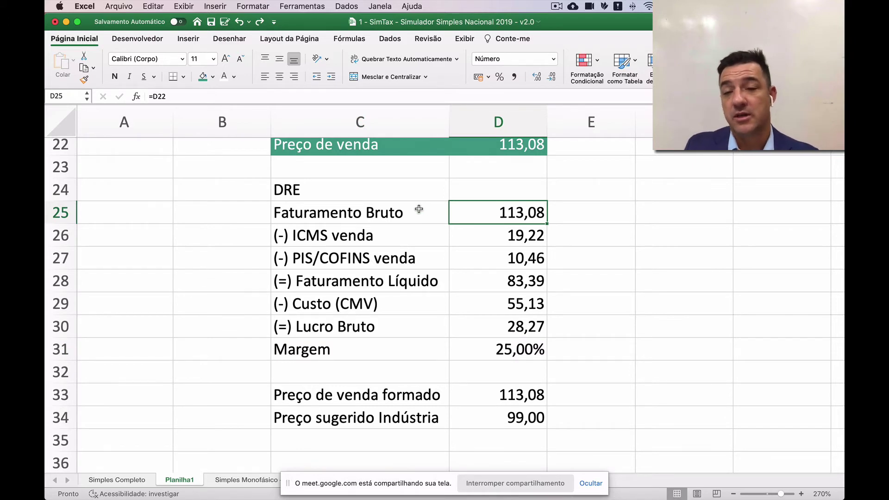
Compare the DRE's Faturamento Bruto with the Preço de venda formado and Preço sugerido Indústria values.
left_click_drag(419, 209, 504, 212)
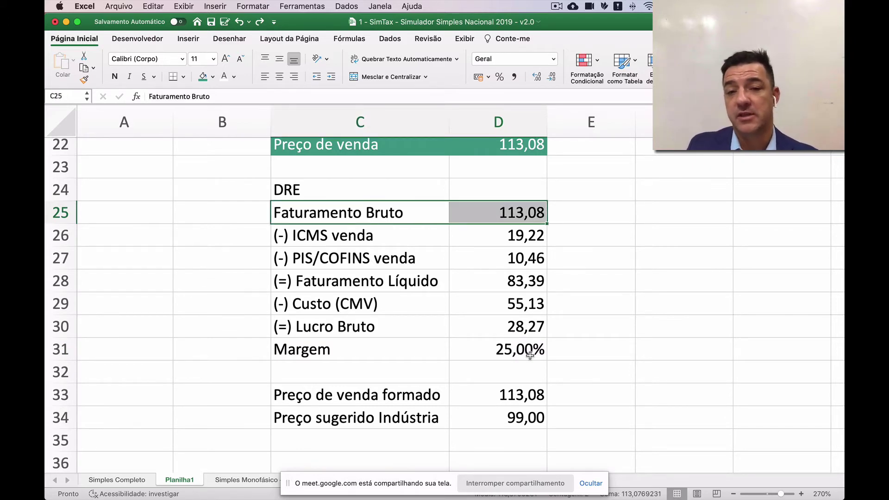
left_click(435, 394, "shift")
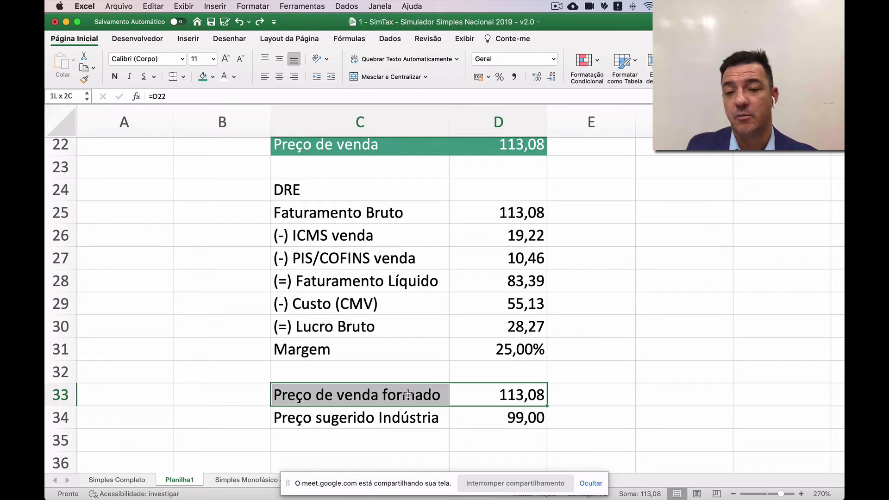
scroll(481, 398, "down", 5)
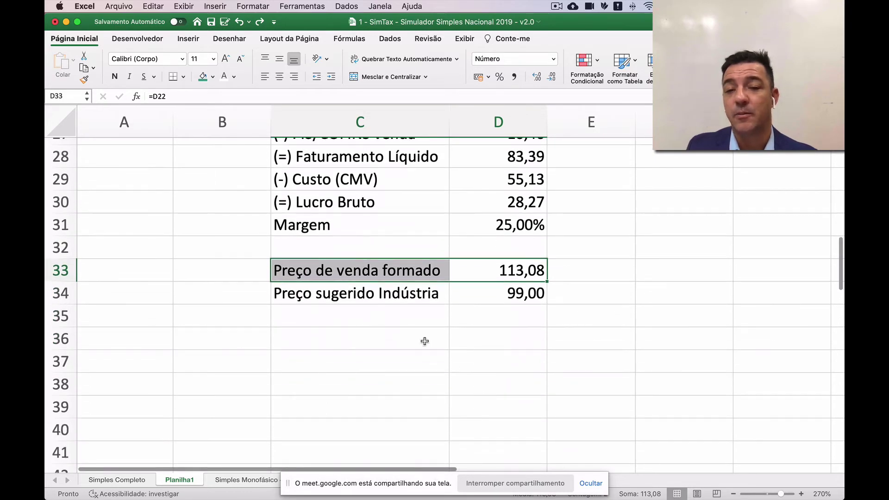
left_click(412, 317)
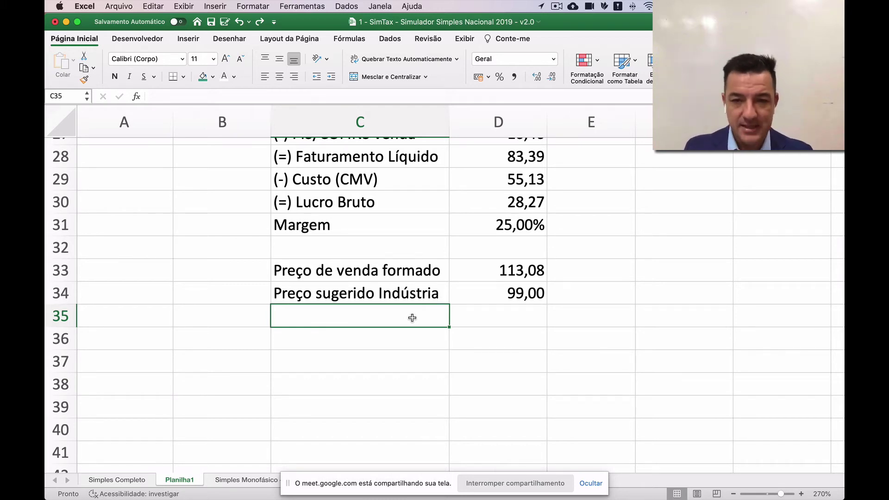
key("Up")
key("Up")
key("Right")
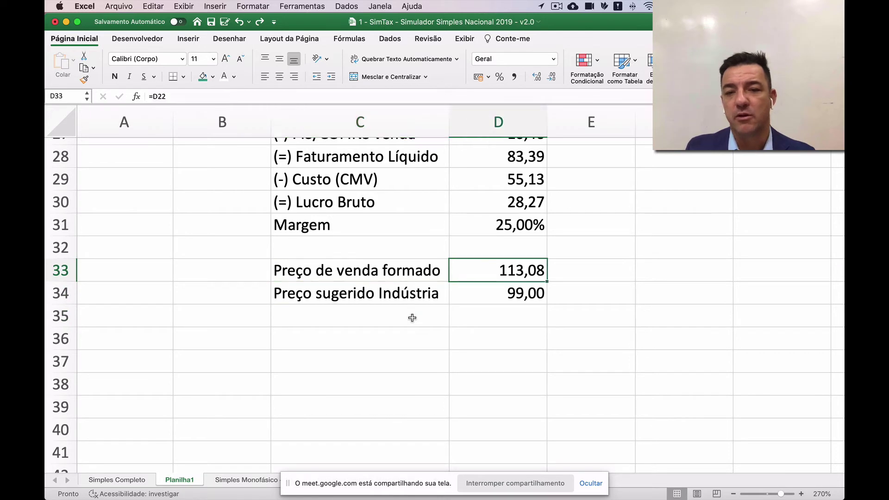
key("Down")
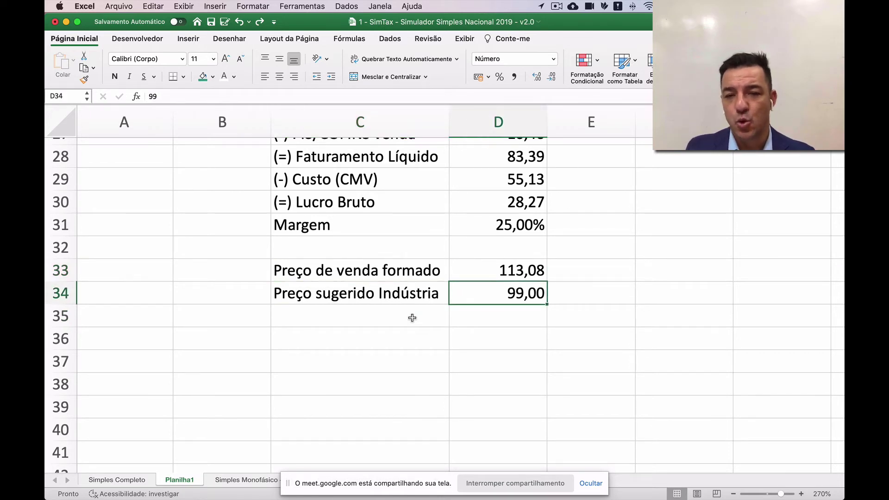
Label cell C35 as Diferença $, correcting the misspelled word.
key("Down")
key("Left")
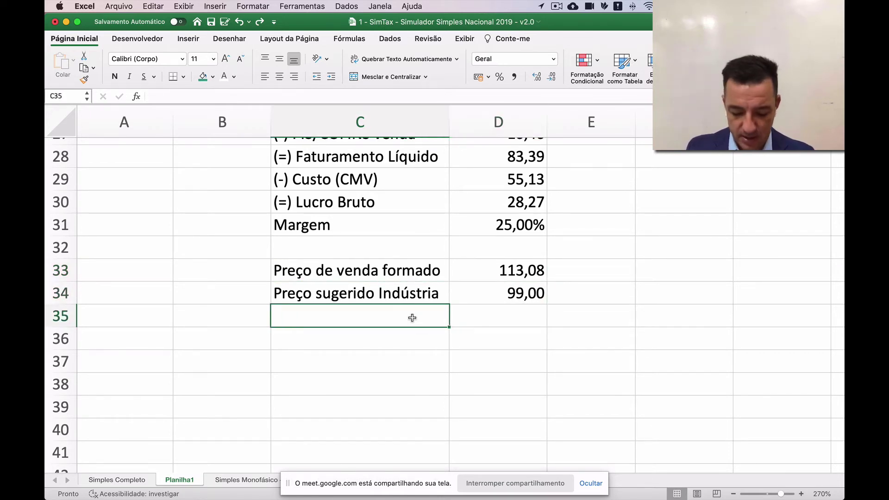
type("Difernç")
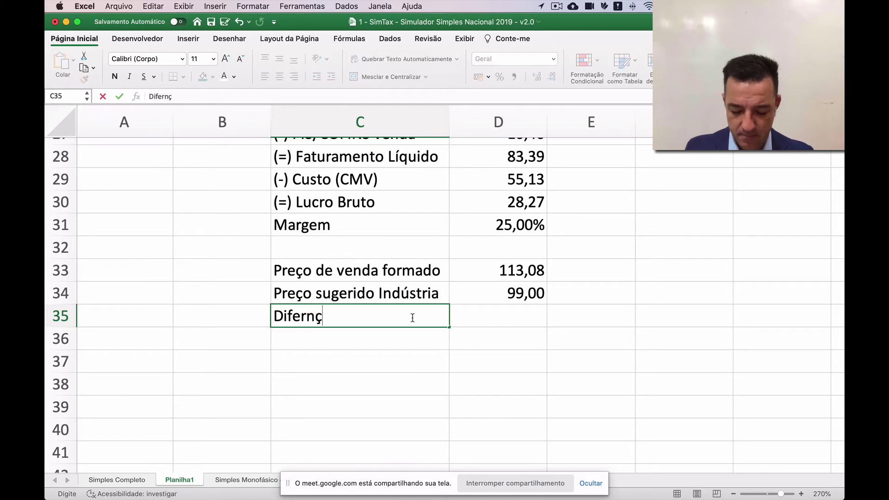
type("a $")
key("Return")
key("Up")
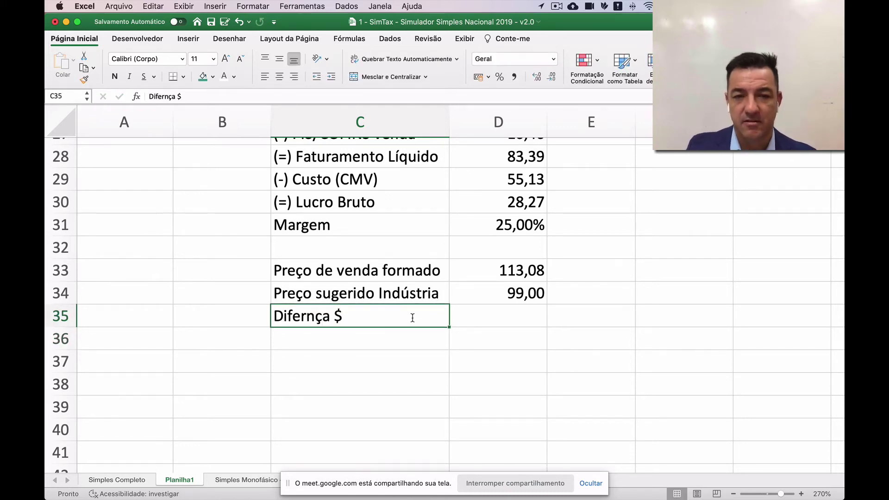
scroll(410, 315, "right", 1)
scroll(410, 316, "right", 2)
scroll(410, 316, "down", 1)
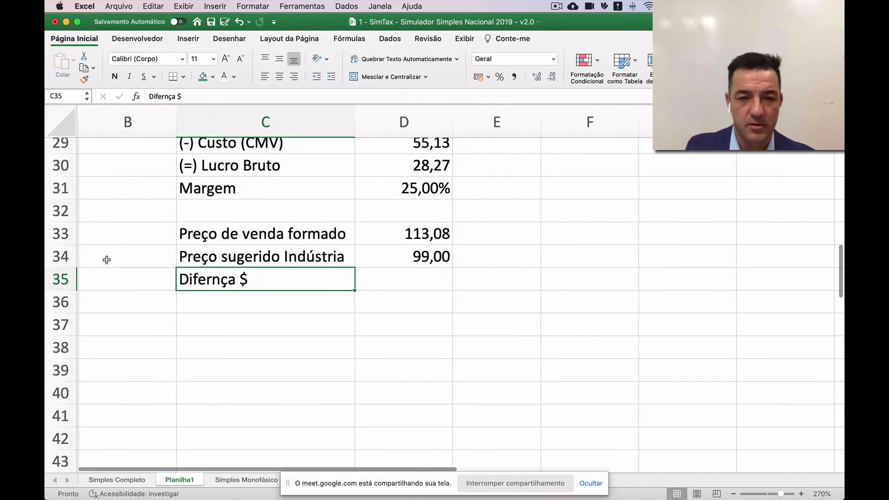
double_click(211, 278)
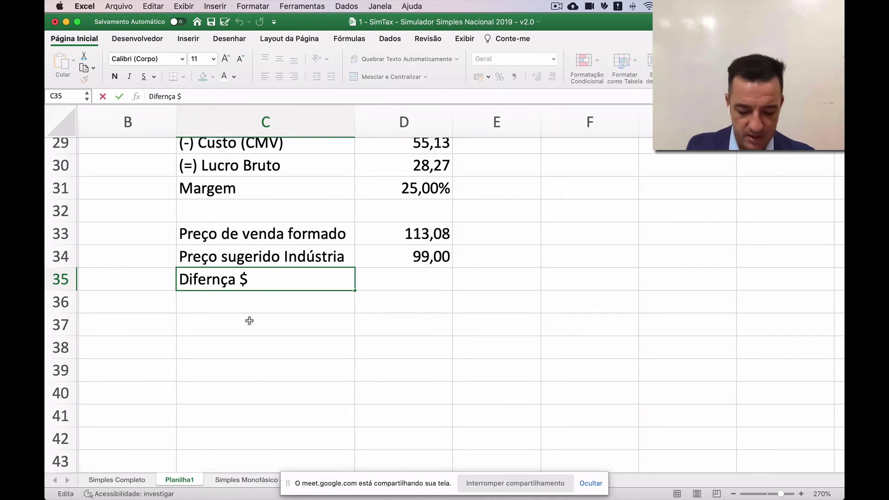
type("en")
key("Return")
Calculate the Diferença $ in D35 as the formed sale price minus the industry's suggested price, =D33-D34.
key("Right")
key("Up")
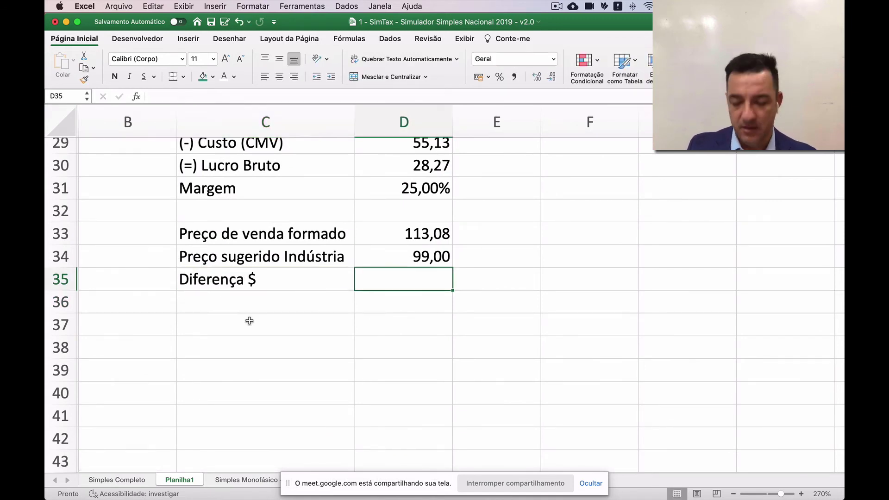
type("=")
key("Up")
key("Up")
type("-")
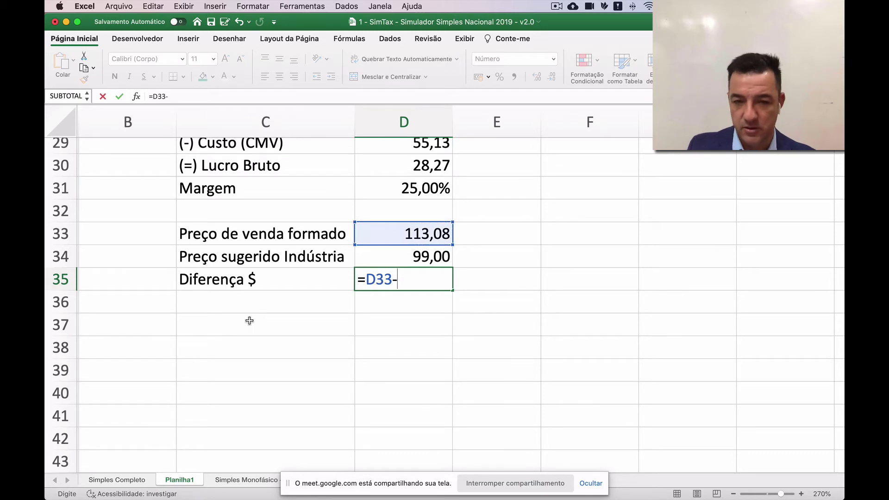
key("Up")
key("Return")
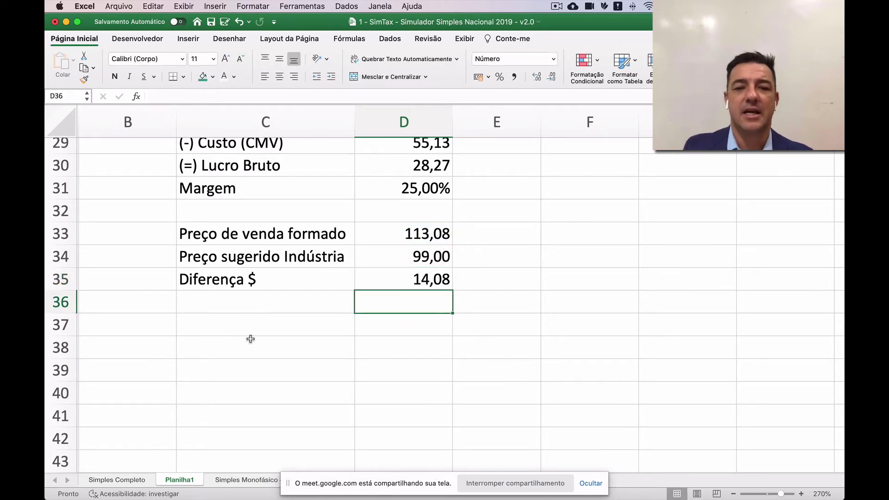
Label cell C36 as Variação %.
left_click(258, 305)
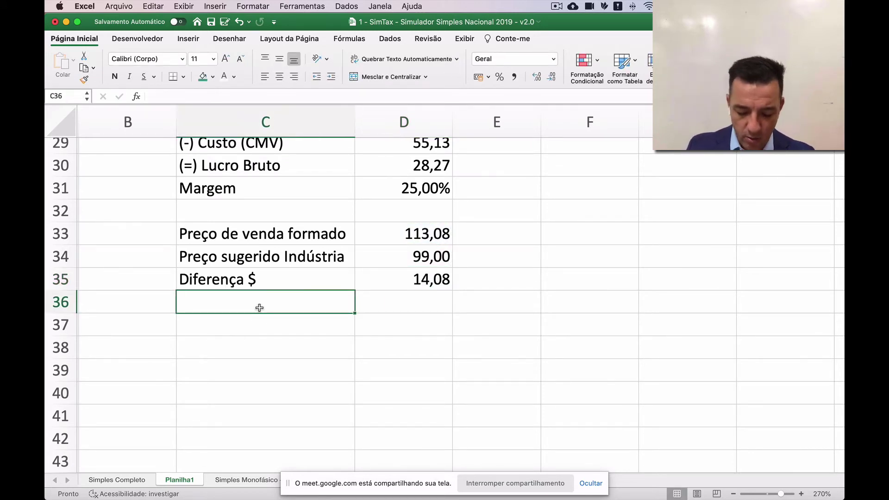
type("Varia")
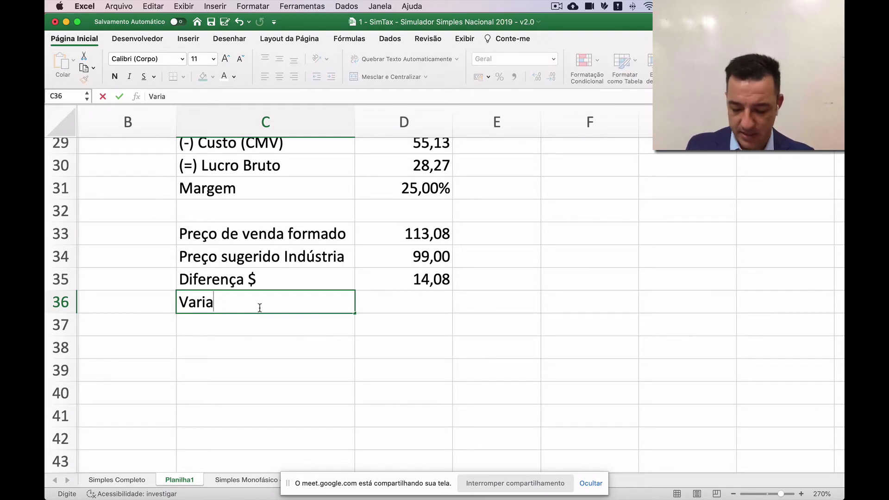
type("ção")
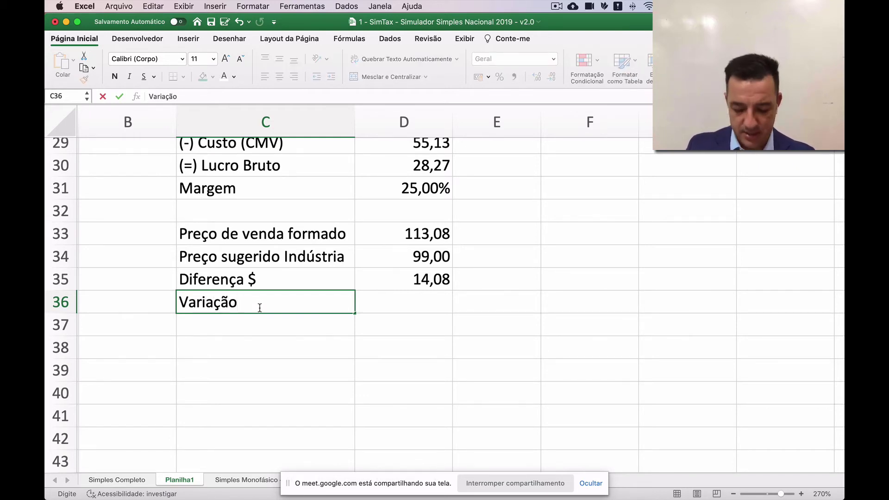
type(" %")
key("Return")
key("Up")
Calculate the Variação % in D36 by dividing the price difference by the formed sale price, =D35/D33.
key("Right")
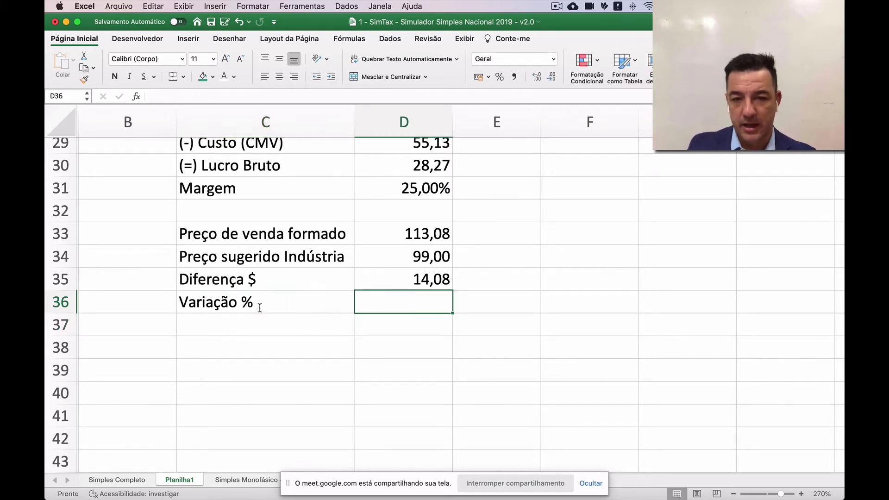
left_click(404, 238)
left_click(410, 258)
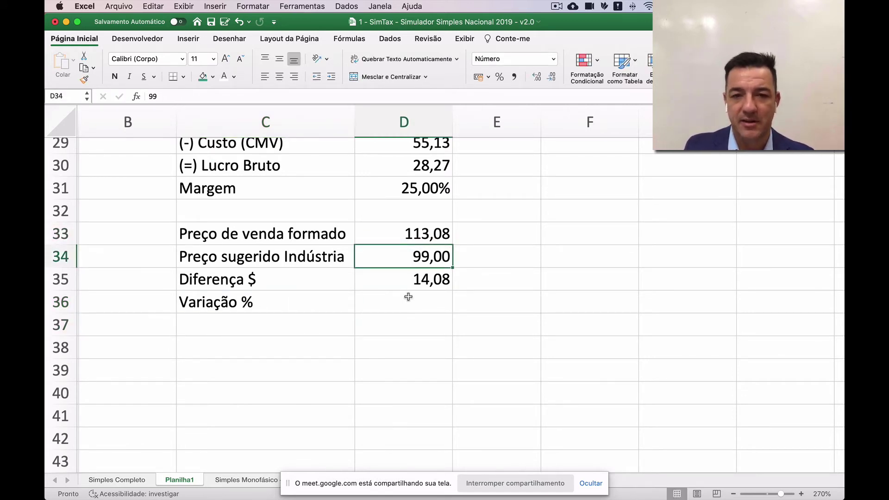
left_click(409, 297)
type("=")
key("Up")
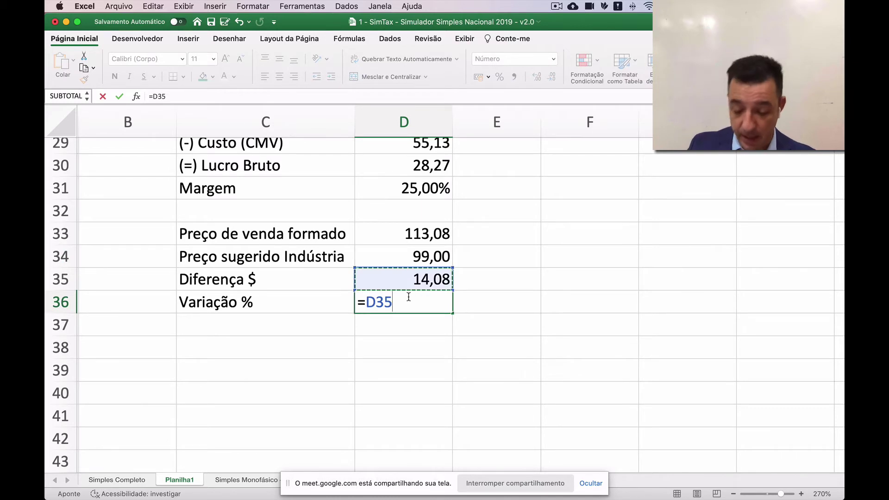
type("/")
key("Up")
key("Up")
key("Up")
key("Up")
key("Down")
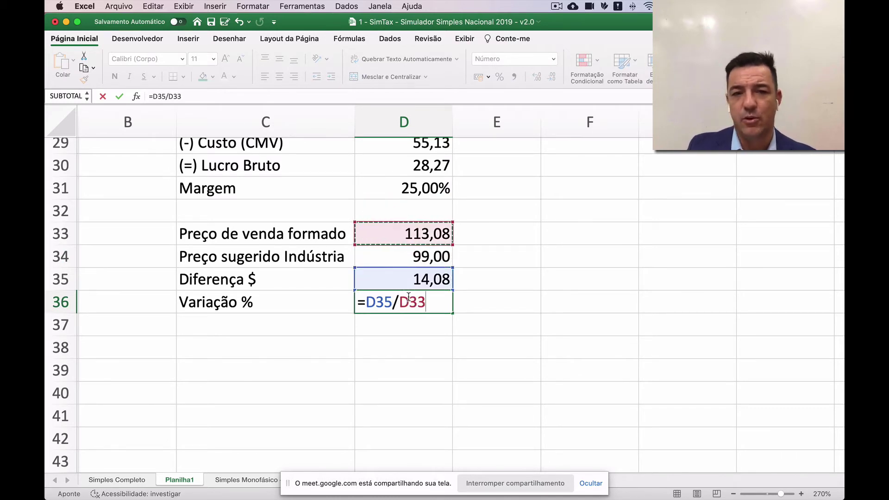
key("Return")
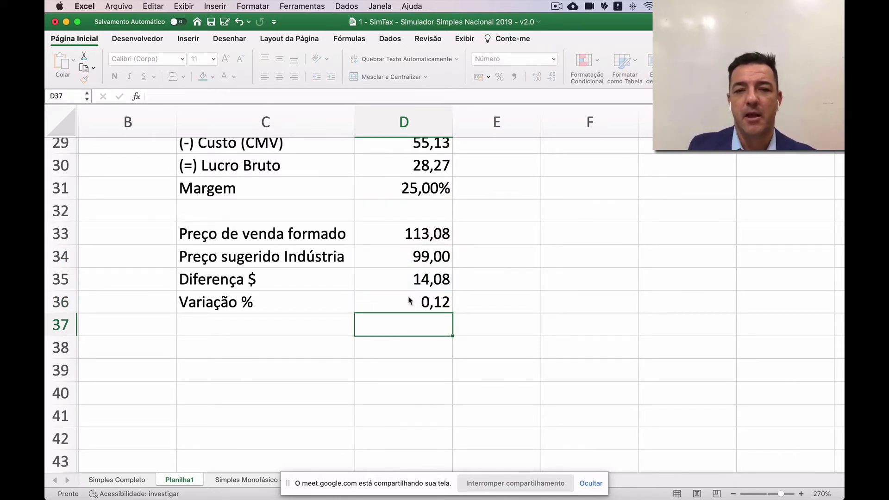
Format the Variação % value in D36 as a percentage with two decimal places.
left_click(407, 300)
left_click(500, 77)
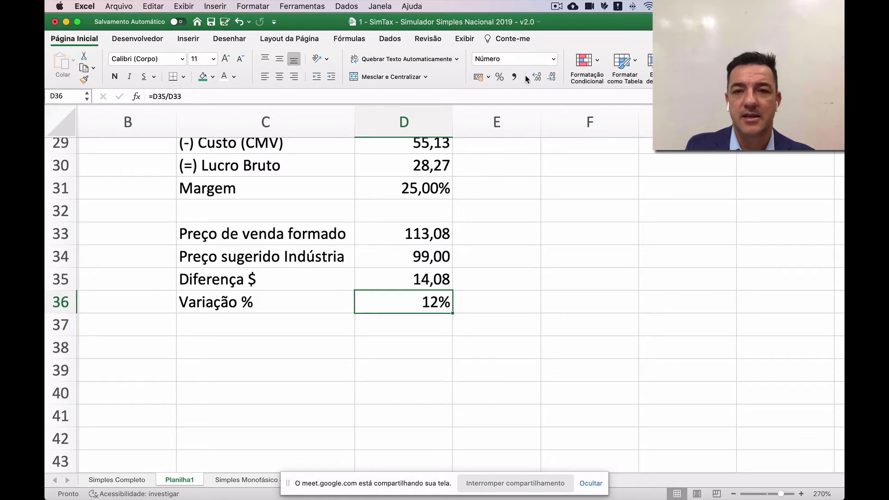
left_click(537, 77)
left_click(536, 77)
Label cell C38 as Preço que eu compro.
scroll(435, 340, "left", 3)
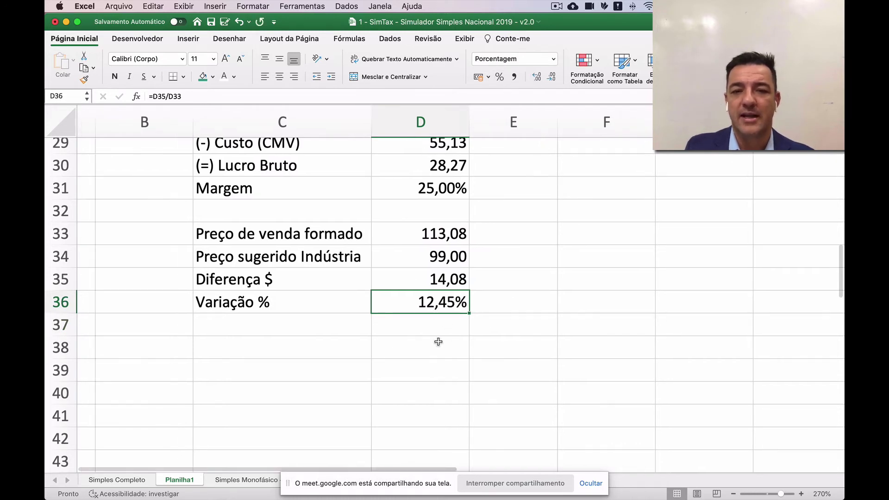
left_click(350, 349)
type("P")
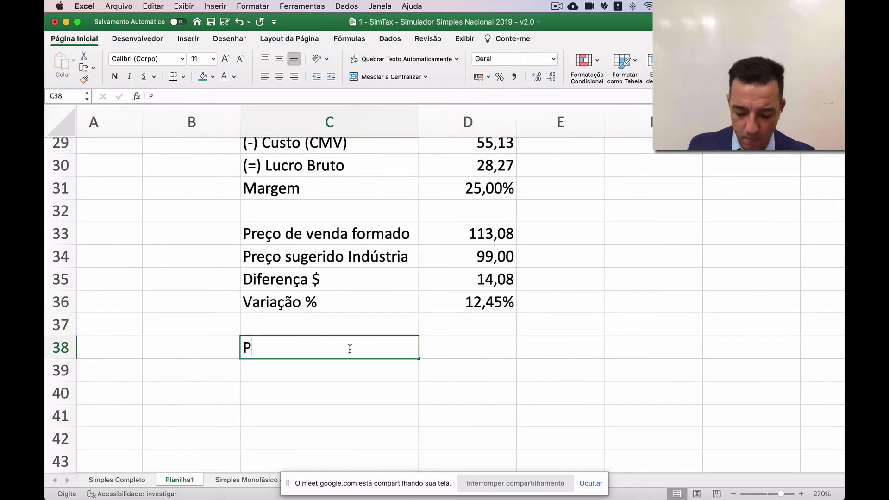
type("reço que eu com")
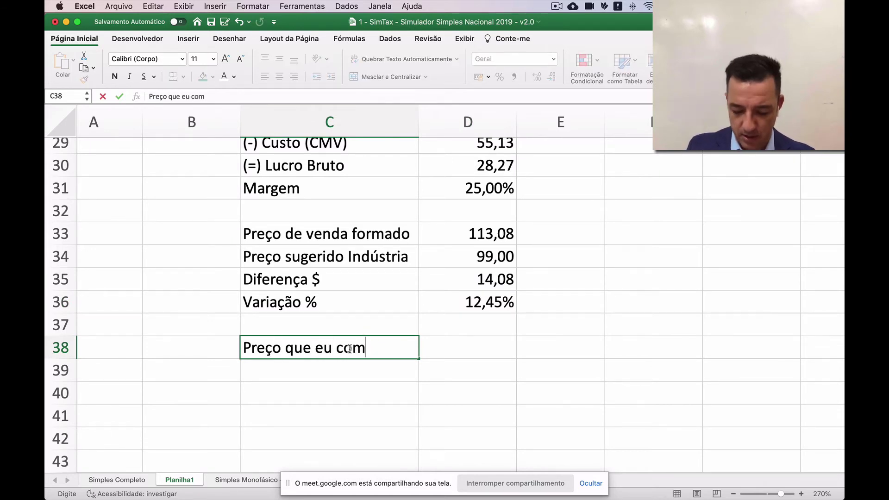
type("pra")
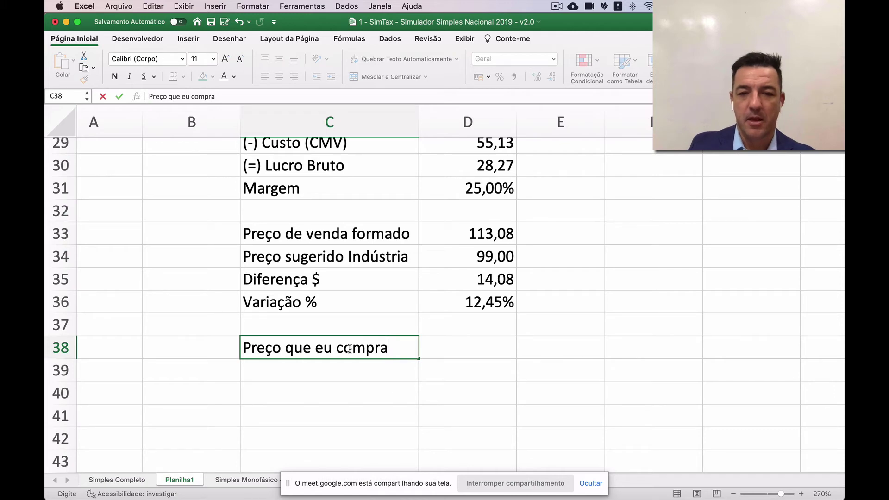
key("BackSpace")
key("Tab")
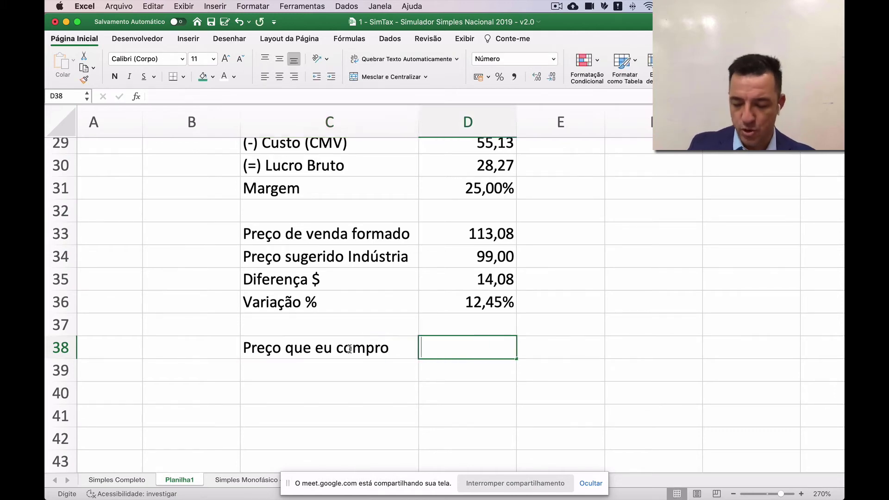
Link D38 to the Preço de compra value in the pricing table with =D13.
type("=")
scroll(459, 355, "up", 10)
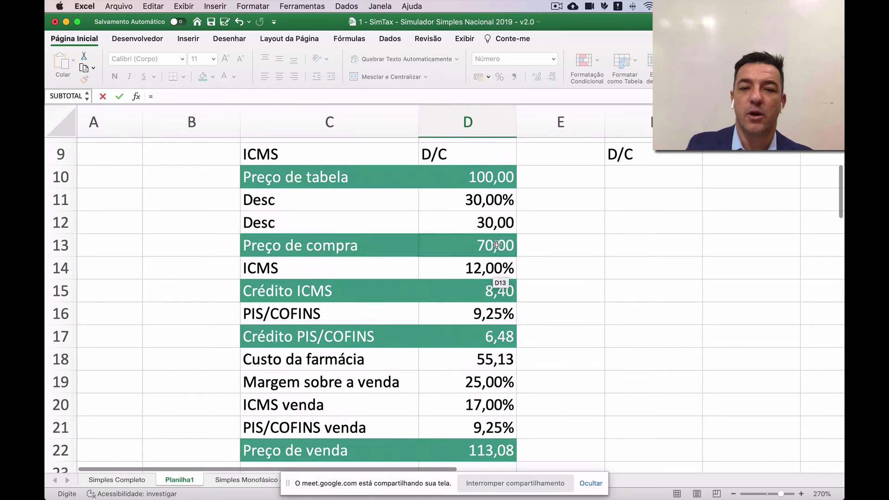
left_click(496, 245)
key("Return")
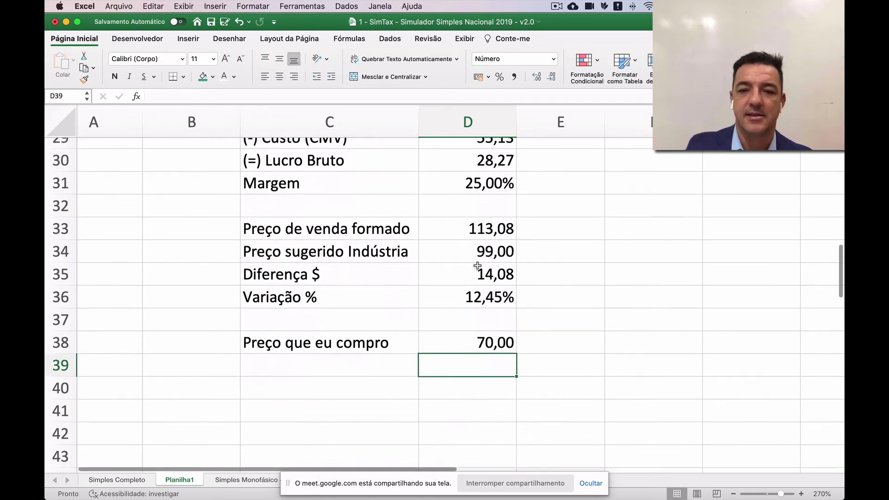
Label cell C39 as Novo preço de compra.
scroll(477, 265, "down", 2)
left_click(347, 333)
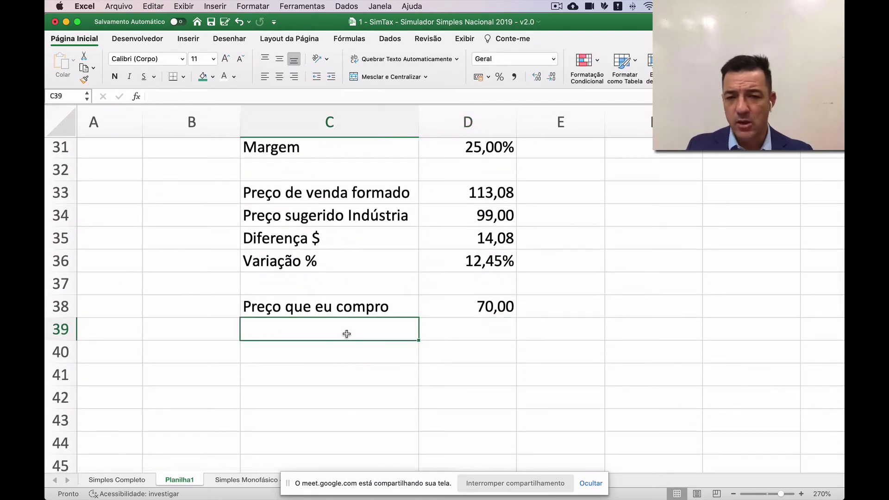
left_click(482, 306)
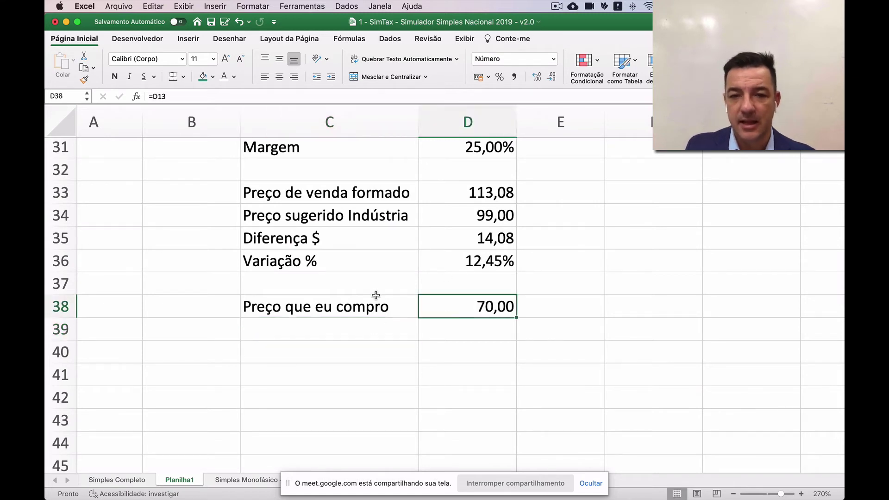
left_click(467, 260)
left_click(338, 325)
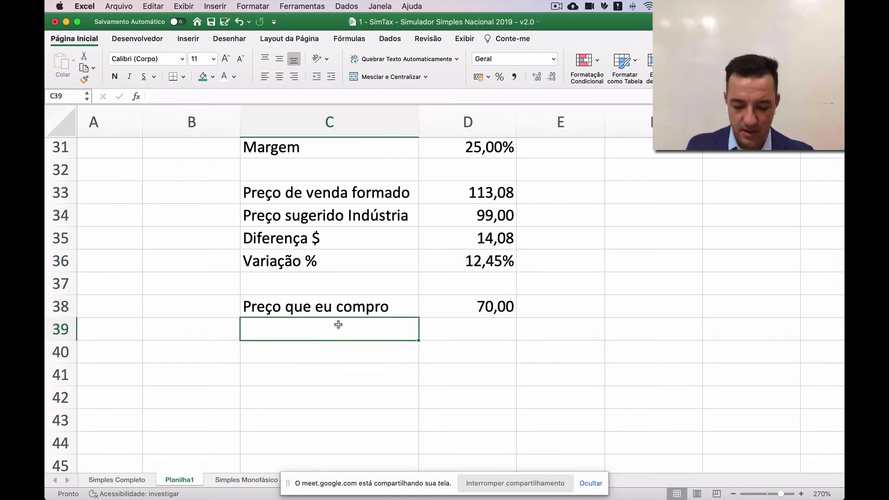
type("D")
key("BackSpace")
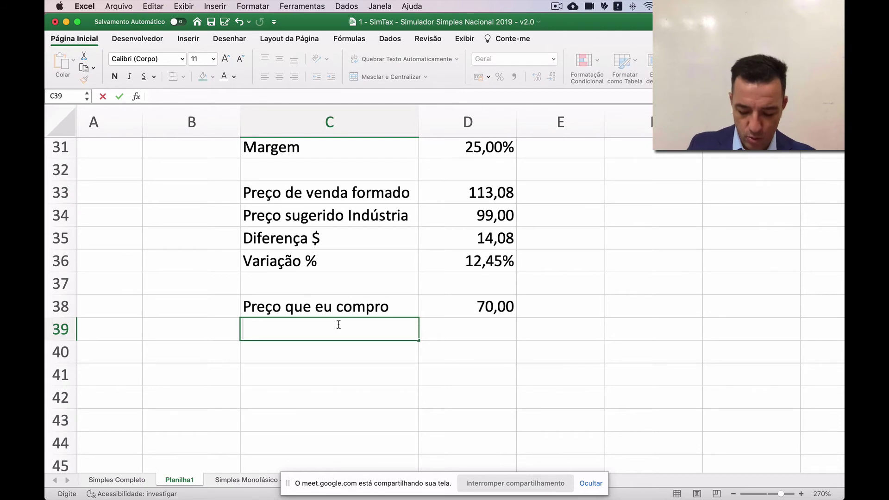
type("Novo preço ")
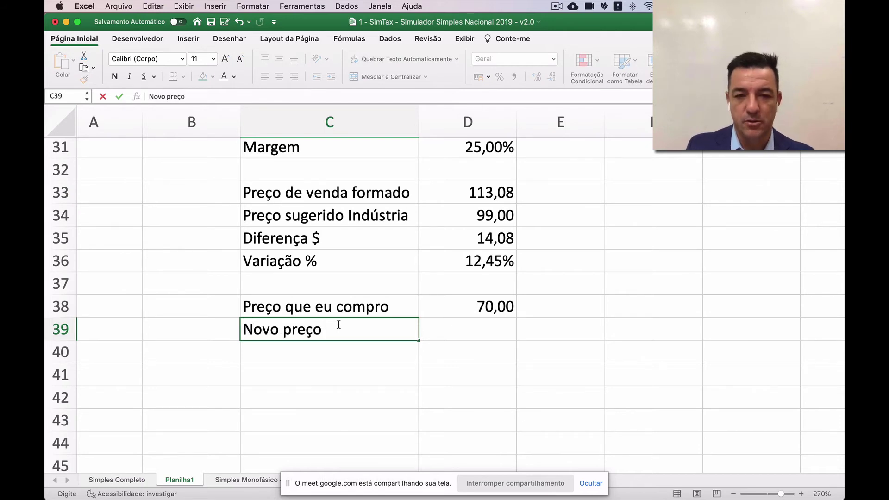
type("de compra")
key("Tab")
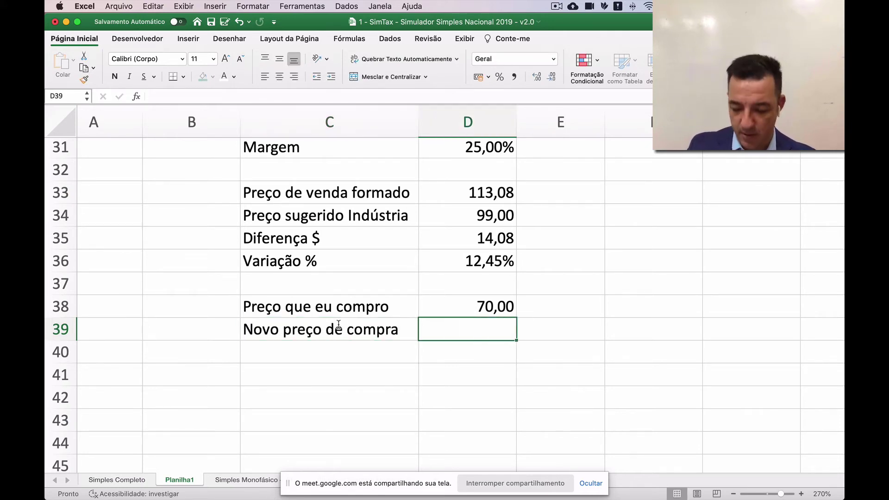
Calculate the Novo preço de compra in D39 by reducing the purchase price by the Variação %, =D38*(1-D36).
type("=")
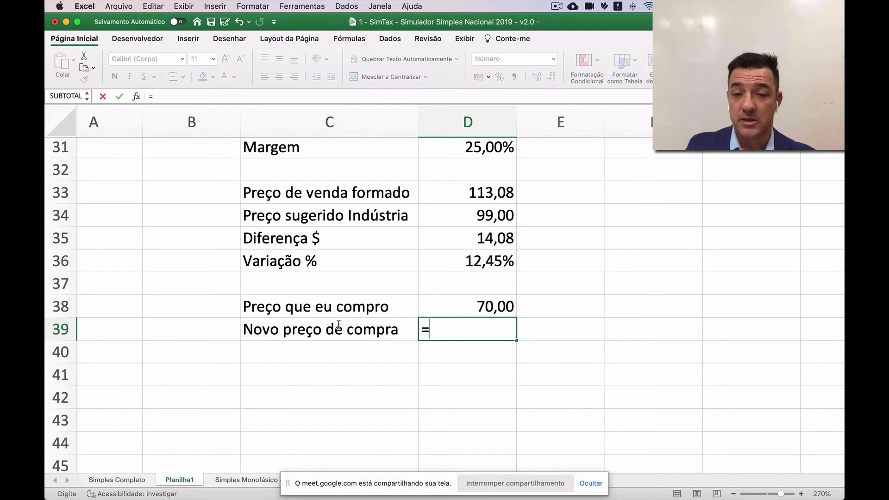
key("Up")
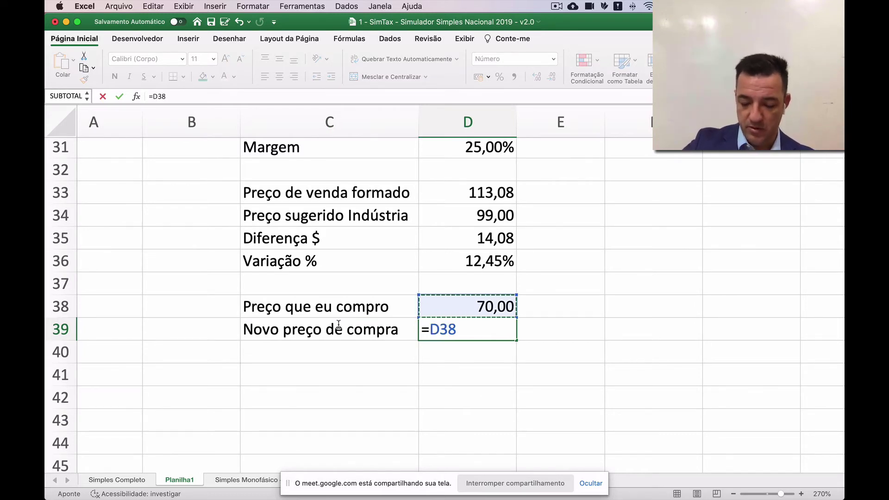
type("*(1")
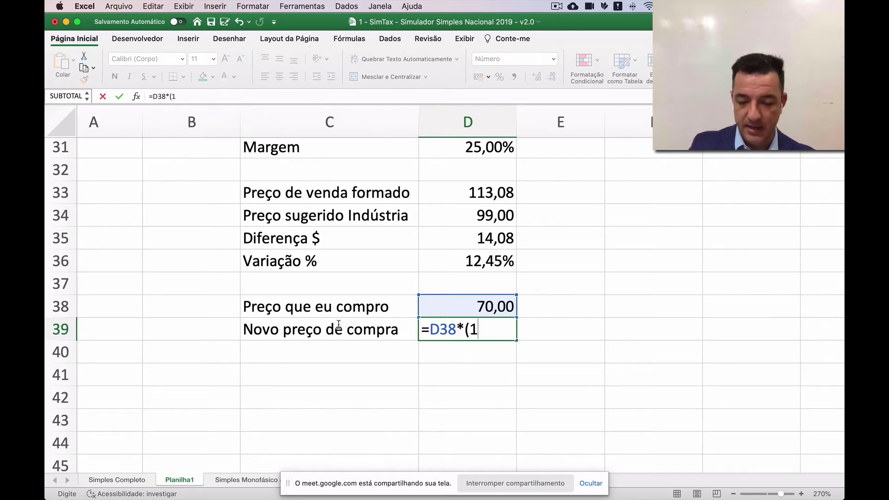
type("-")
key("Up")
key("Up")
key("Up")
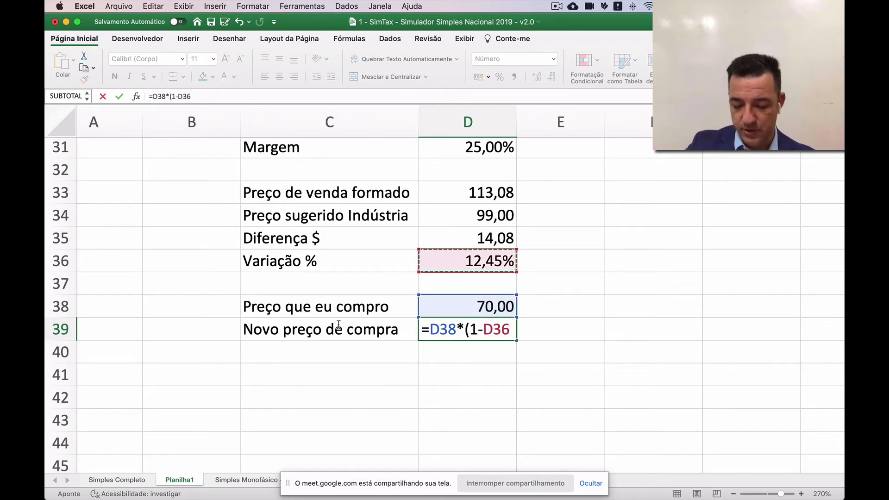
type(")")
key("Return")
key("Up")
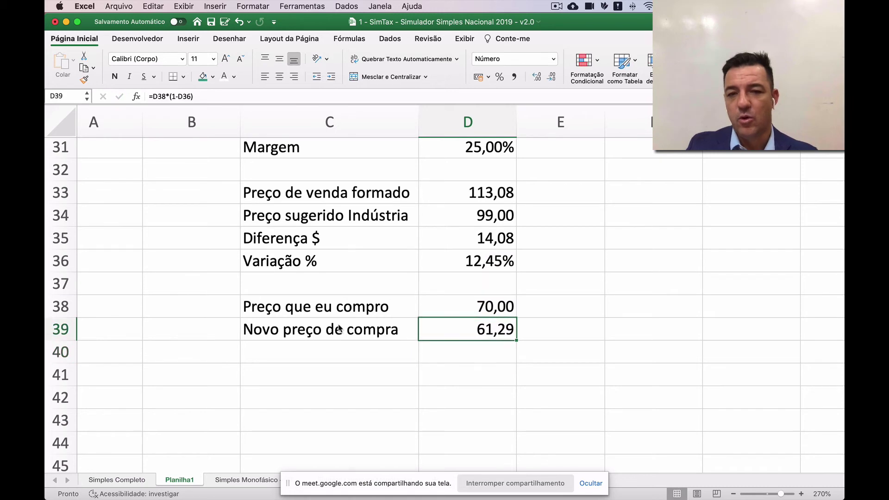
key("Left")
key("Right")
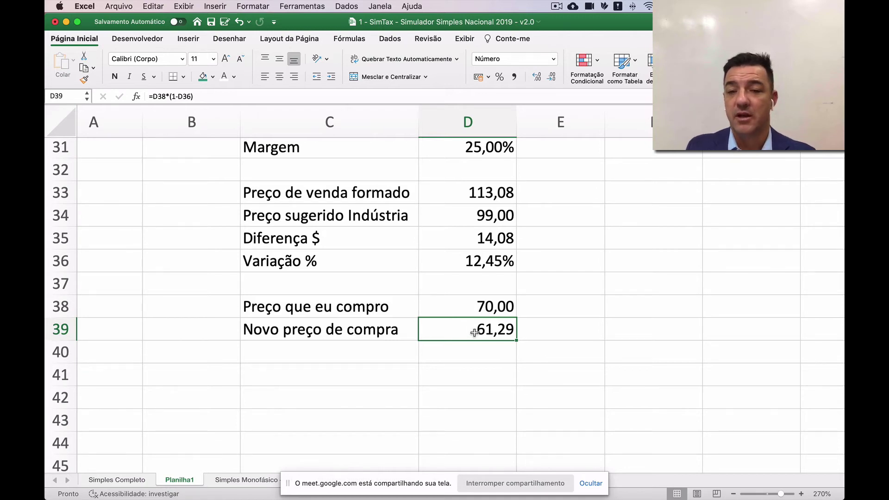
left_click(477, 219)
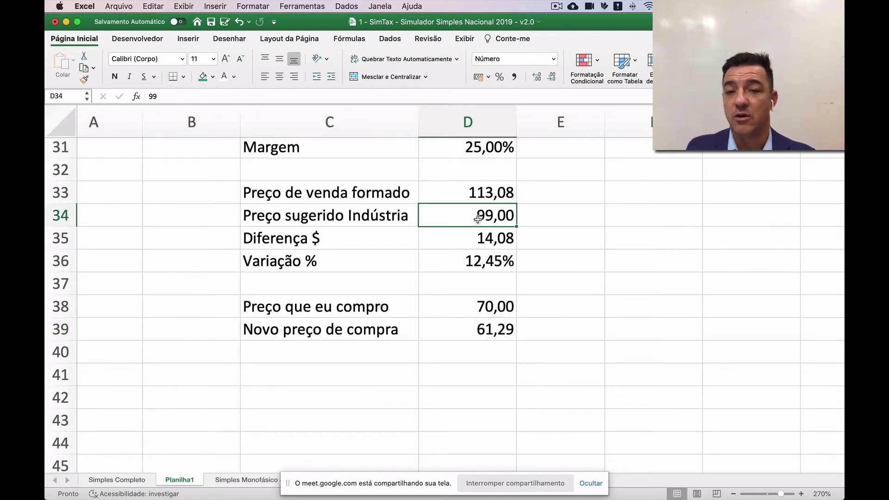
left_click(481, 329)
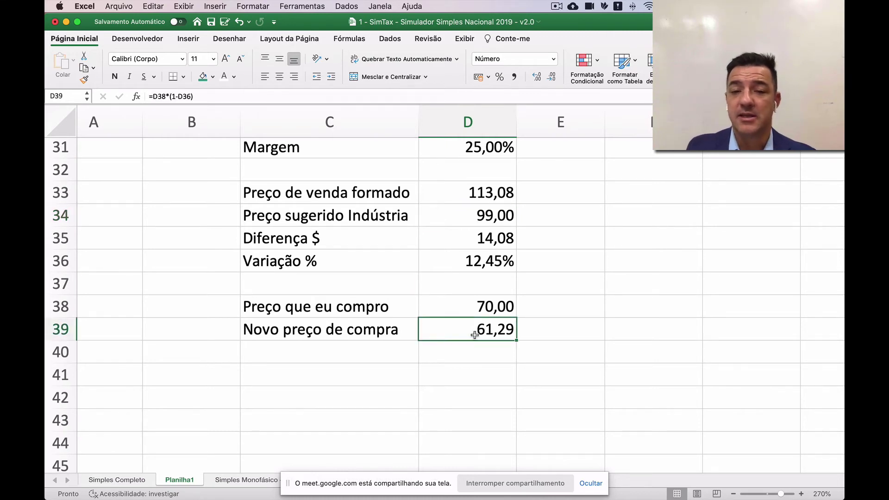
Label cell C41 as Preço de tabela.
left_click(364, 376)
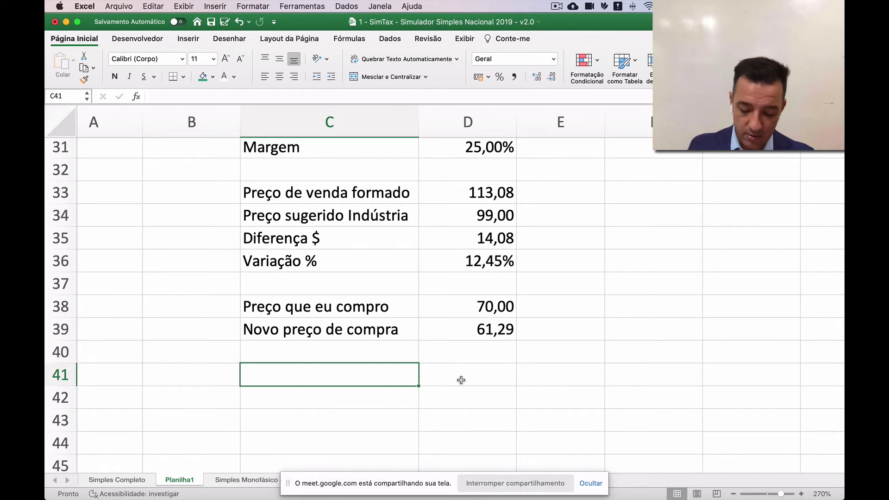
type("Pre'")
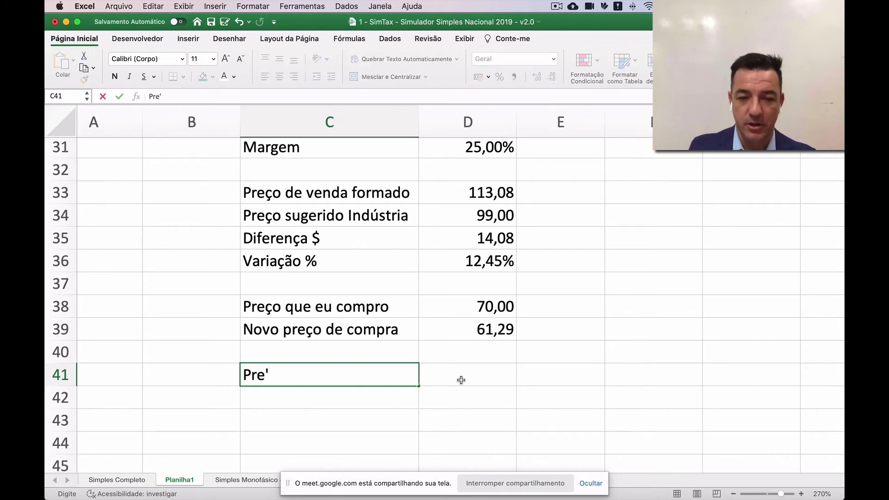
type("ço de tab")
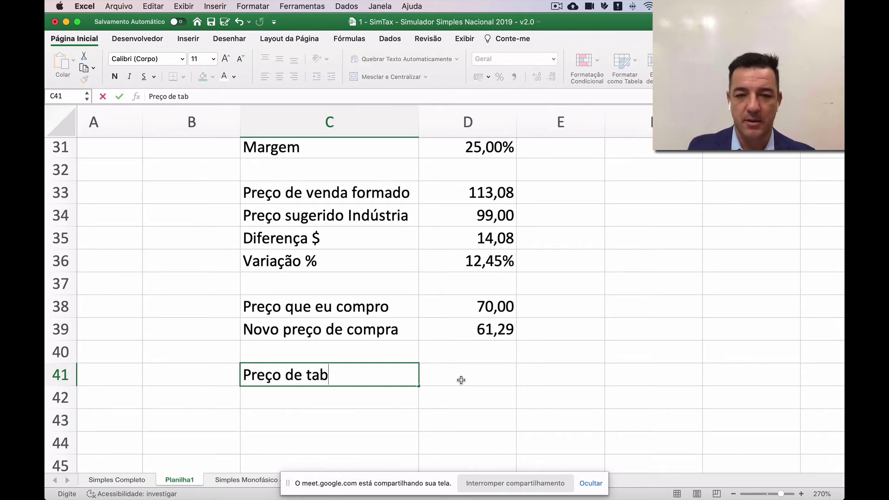
type("ela")
Link D41 to the Preço de tabela value in the pricing table with =D10.
left_click(461, 380)
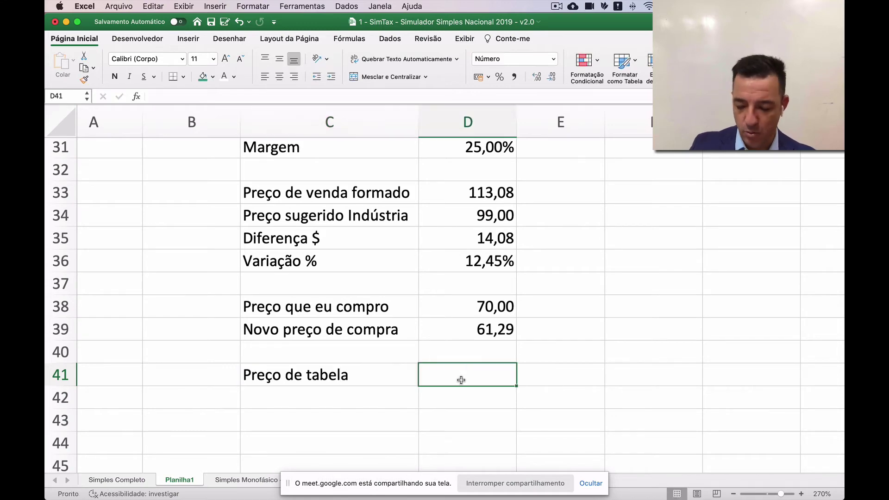
type("=")
scroll(480, 352, "up", 5)
scroll(480, 352, "up", 10)
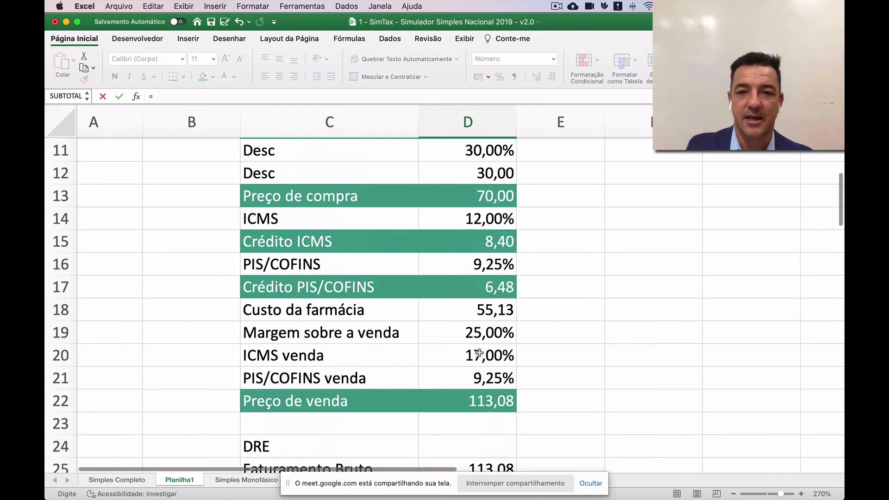
scroll(488, 206, "up", 1)
left_click(487, 206)
left_click(488, 217)
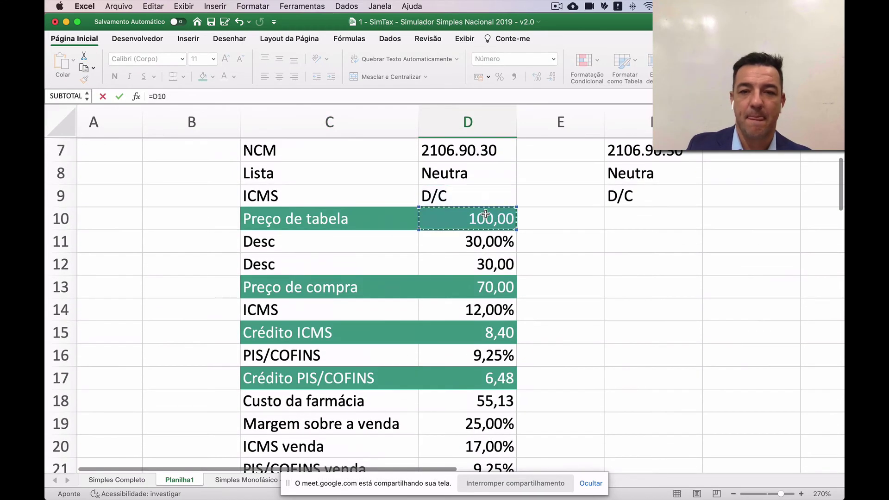
key("Return")
Start a label beginning with V in cell C42, directly below Preço de tabela.
scroll(488, 218, "down", 5)
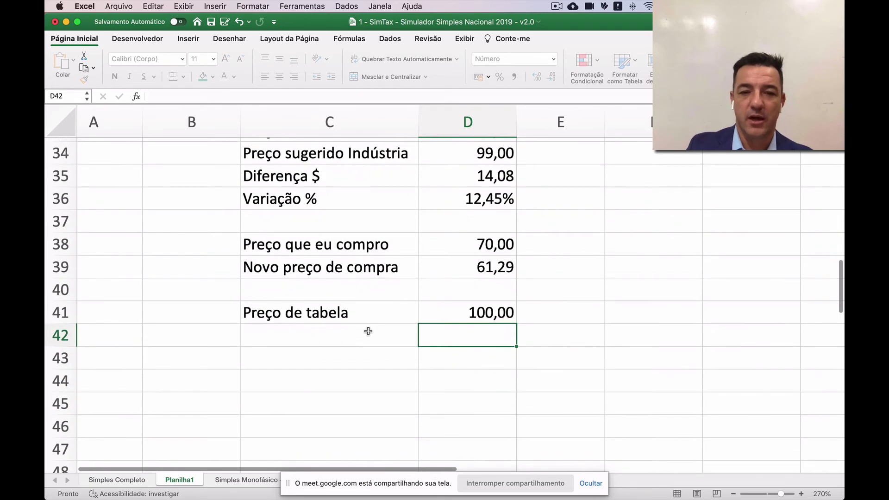
left_click(368, 331)
type("V")
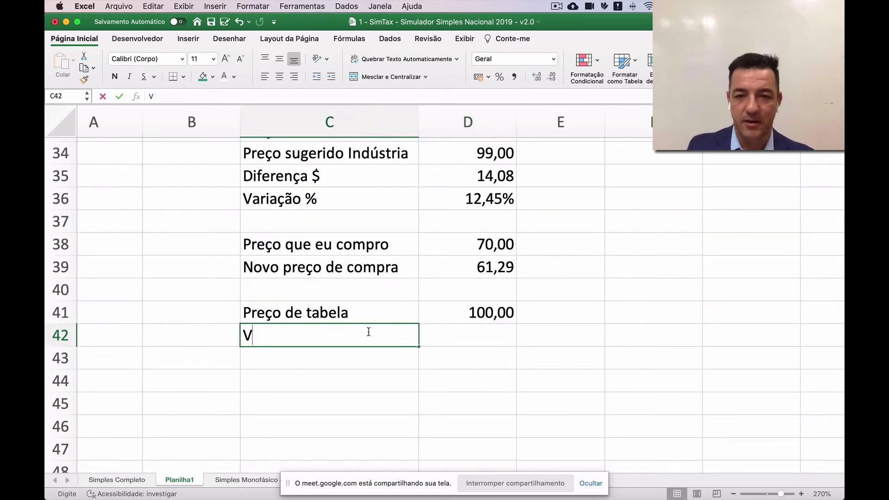
Enter the label "Diferença" in C42, below Preço de tabela.
key("BackSpace")
type("Difern")
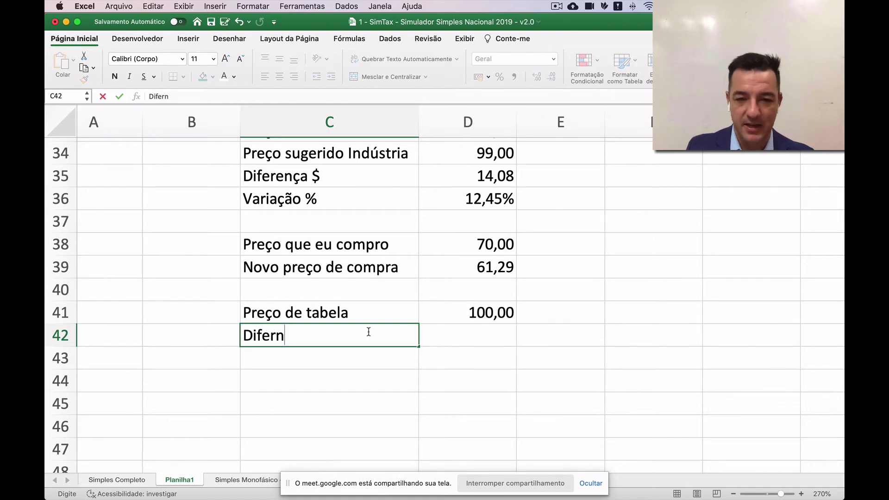
key("BackSpace")
type("en")
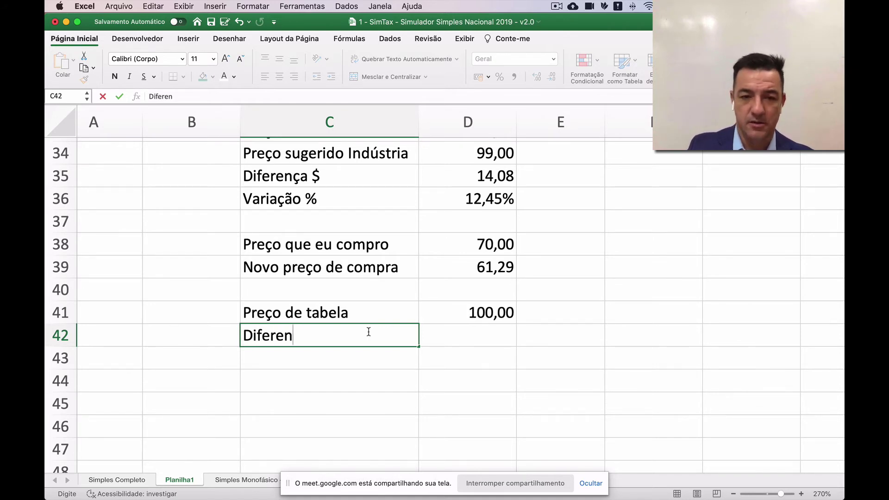
type("ça")
key("Tab")
Calculate the difference in D42 by subtracting the new purchase price from the list price with =D41-D39.
type("=")
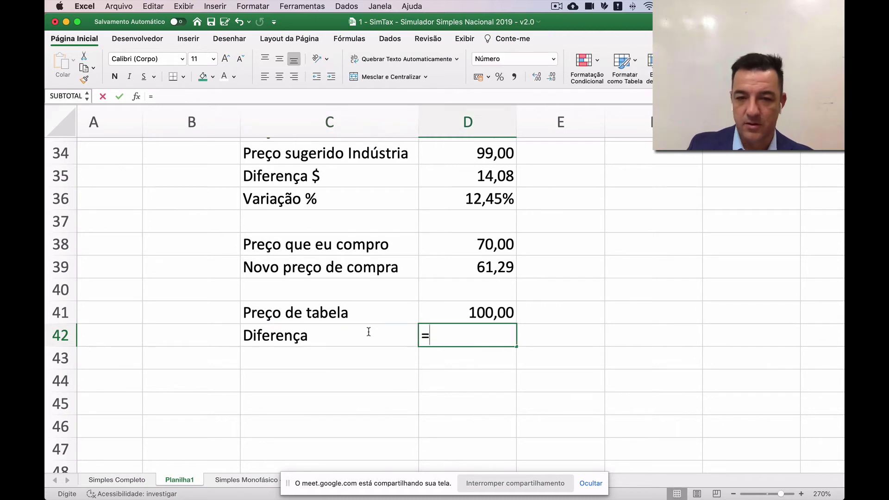
key("Up")
key("Up")
key("Down")
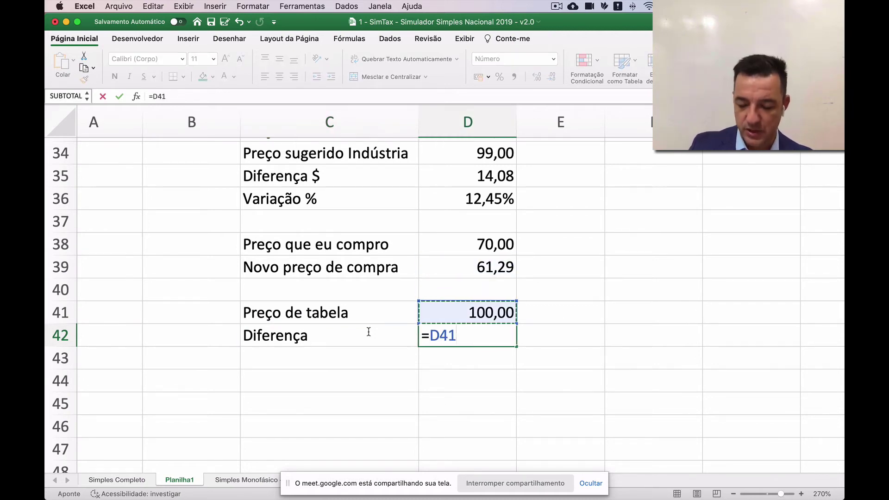
type("-")
key("Up")
key("Up")
key("Up")
key("Return")
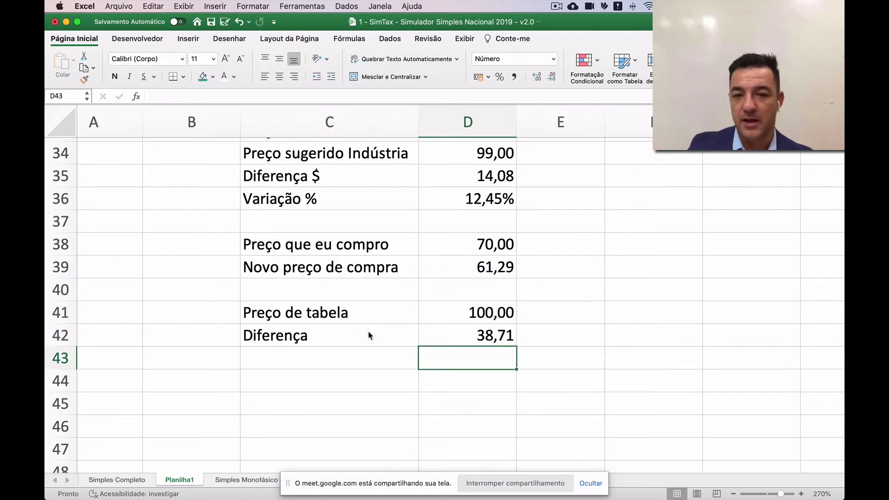
Enter the label "Novo desconto" in C43, below Diferença.
key("Left")
type("D")
key("BackSpace")
key("BackSpace")
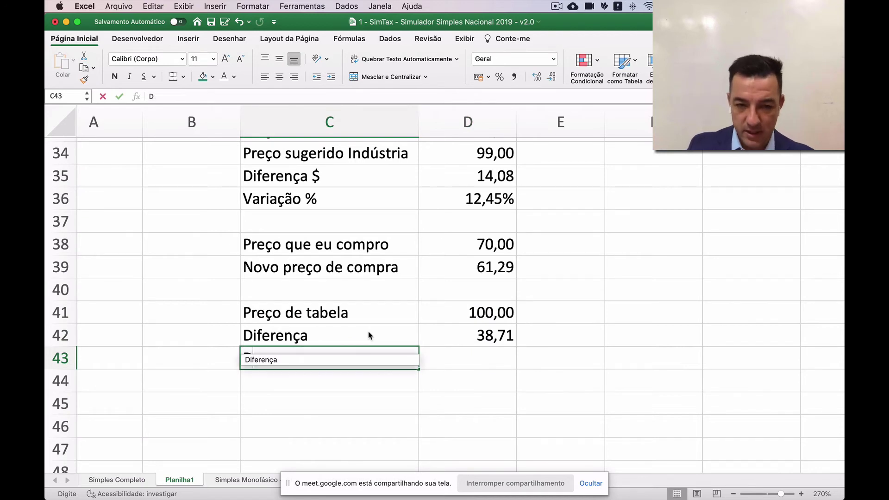
type("Novo ")
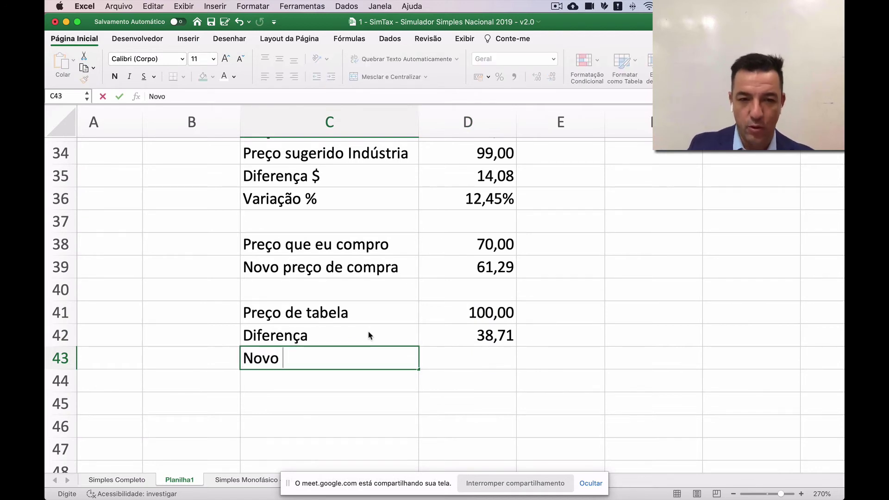
type("desconto")
key("Tab")
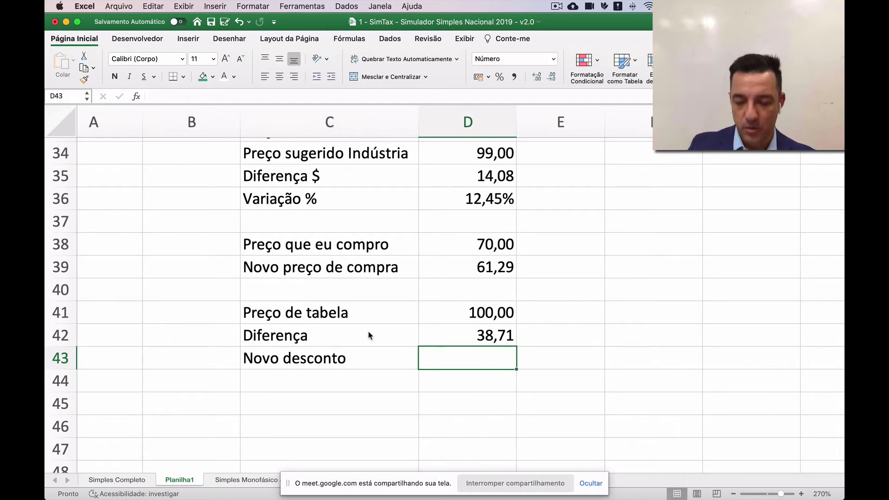
Calculate the new discount in D43 by dividing the difference by the list price with =D42/D41.
type("=")
key("Up")
key("Up")
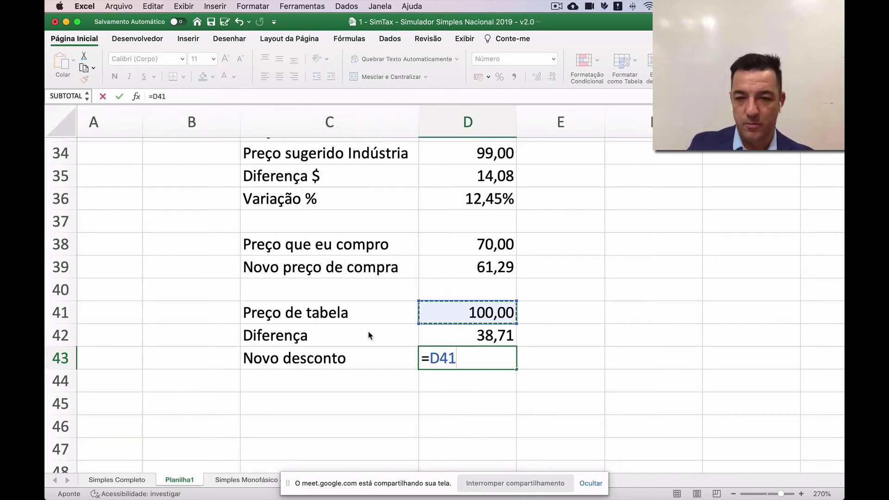
key("Down")
type("/")
key("Up")
key("Up")
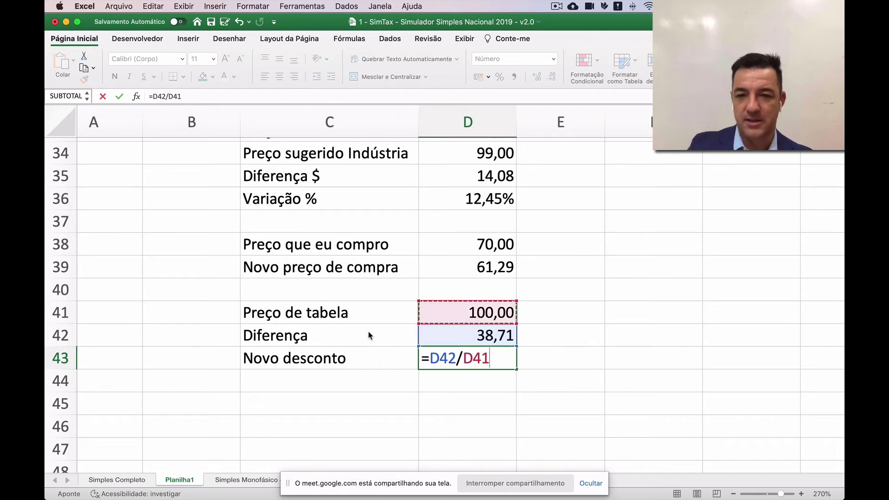
key("Return")
Format the Novo desconto value in D43 as a percentage with two decimal places.
key("Up")
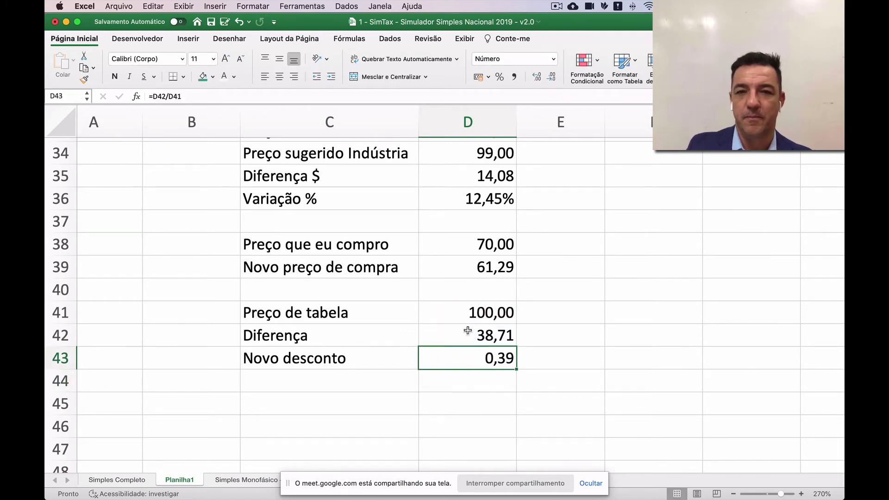
left_click(499, 76)
left_click(536, 76)
left_click(537, 76)
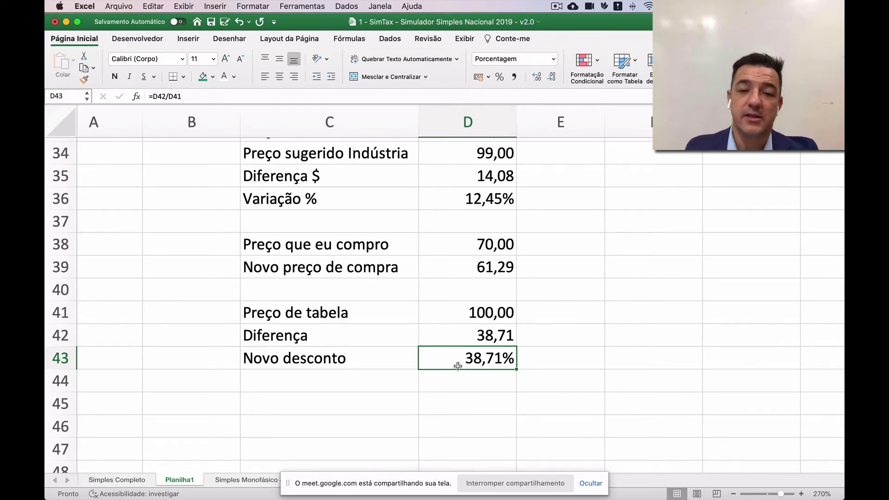
left_click_drag(323, 361, 468, 359)
Set the discount percentage in D11, under Preço de tabela, to 38,21%.
scroll(565, 363, "up", 10)
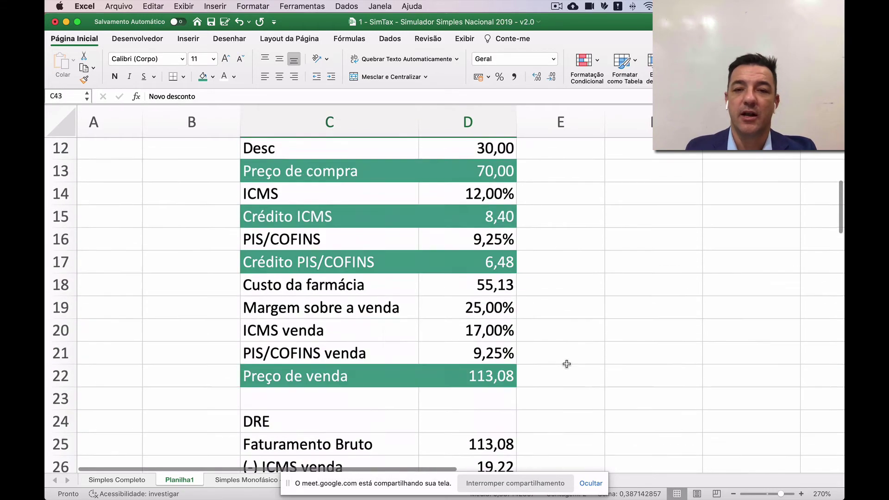
left_click(484, 259)
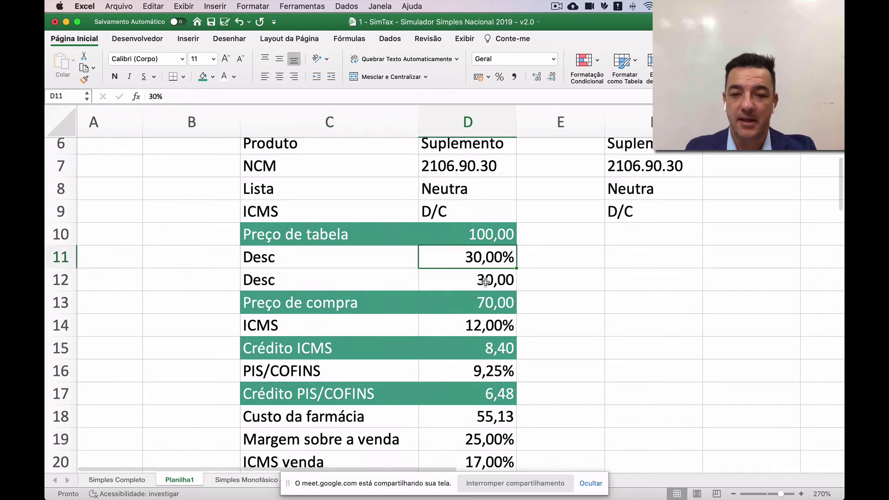
type("38,21")
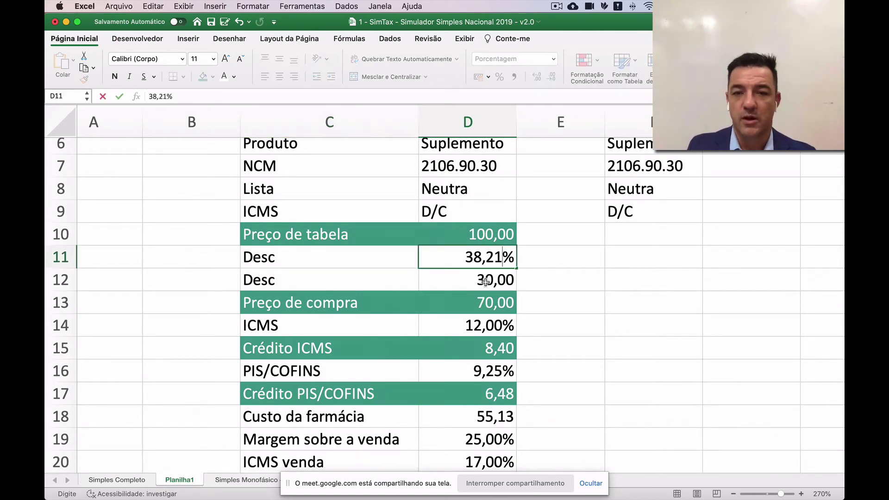
key("Return")
Examine the recalculated Preço de compra, Custo da farmácia and Preço de venda, and compare the sale price with the industry's suggested price.
left_click(483, 306)
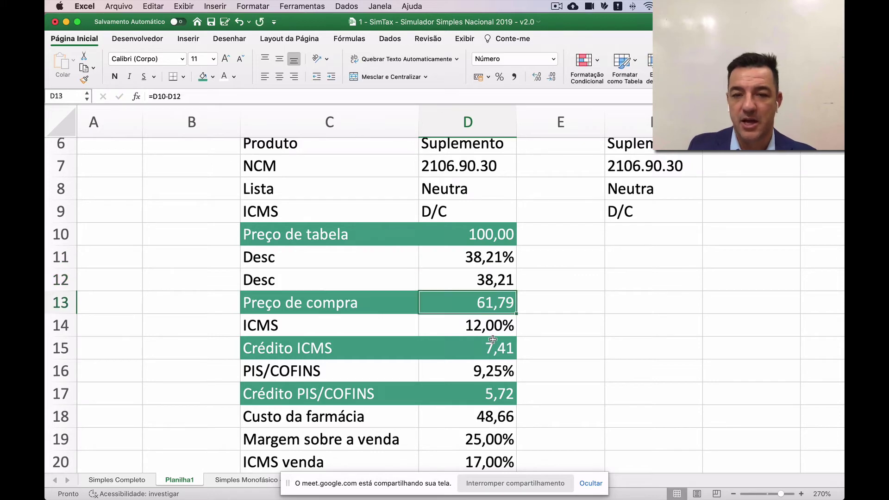
scroll(491, 333, "down", 2)
scroll(492, 341, "down", 3)
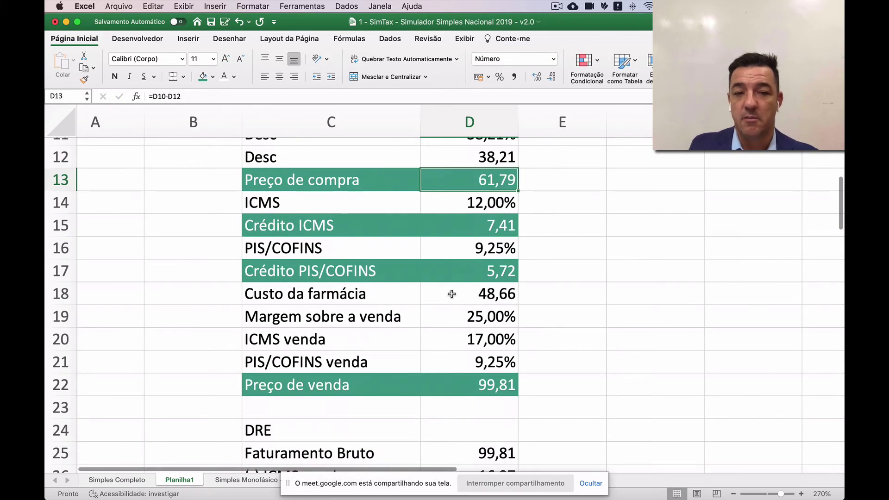
left_click(453, 297)
scroll(468, 316, "down", 1)
scroll(470, 318, "down", 2)
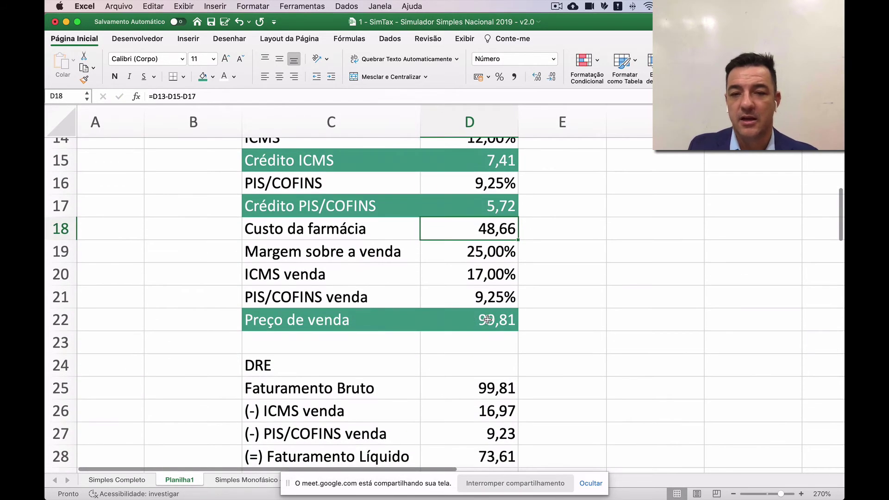
left_click(487, 319)
scroll(495, 324, "down", 14)
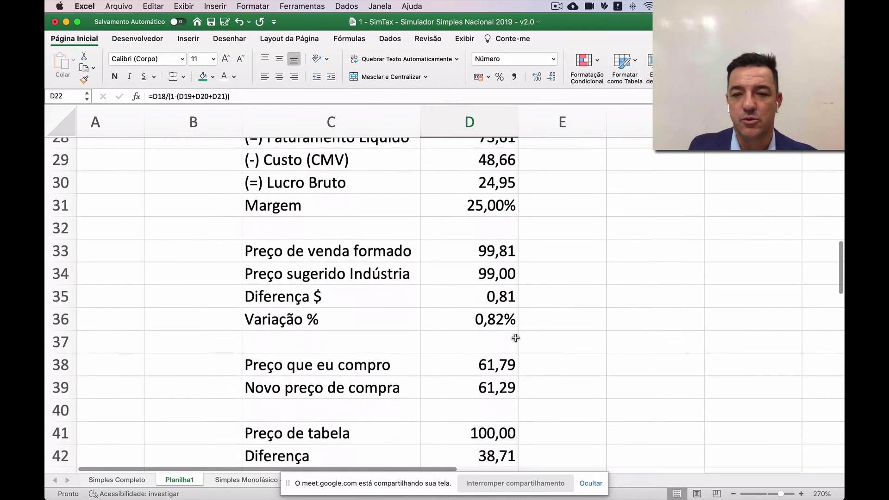
scroll(515, 338, "up", 11)
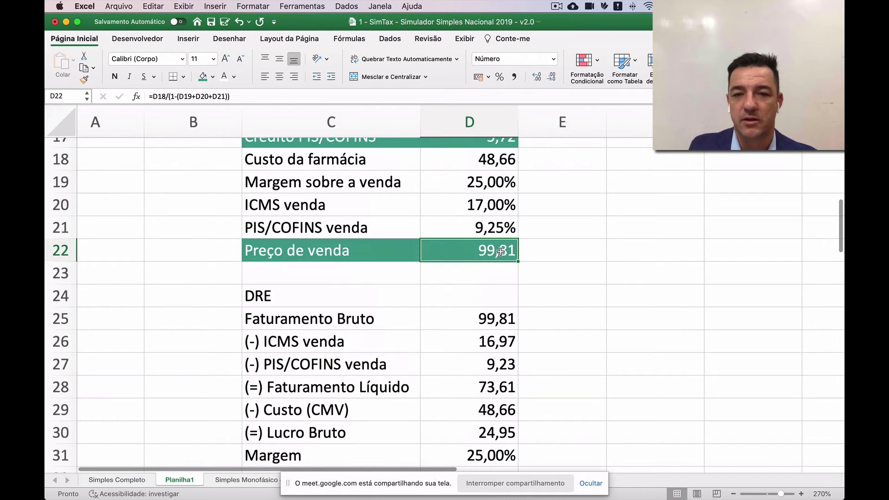
scroll(504, 319, "down", 18)
Show the Novo desconto percentage in D43 with three decimal places.
left_click(504, 327)
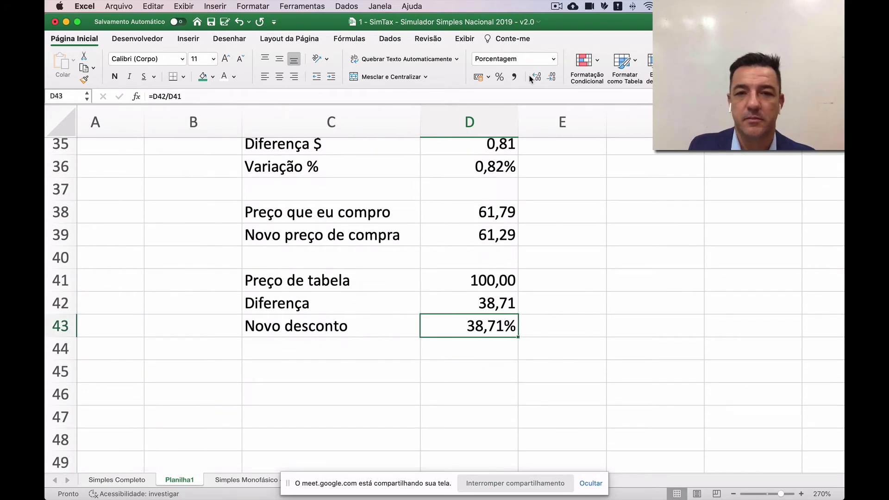
left_click(550, 78)
left_click(540, 78)
left_click(540, 78)
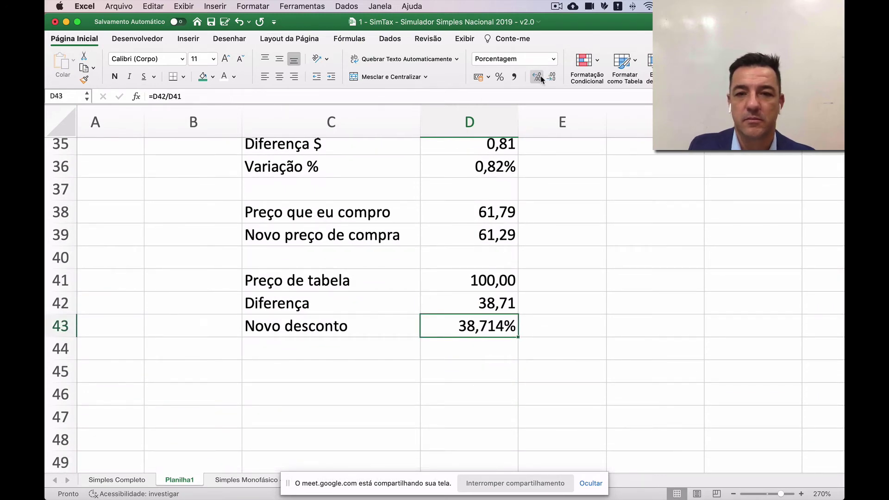
Correct the discount percentage in D11 to 38,71% and check the Preço de venda in D22.
scroll(527, 264, "up", 20)
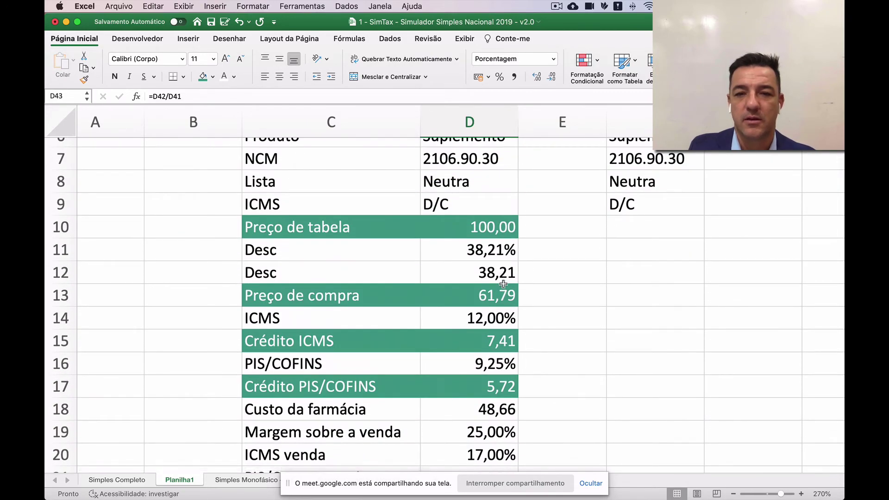
left_click(501, 252)
scroll(505, 278, "down", 20)
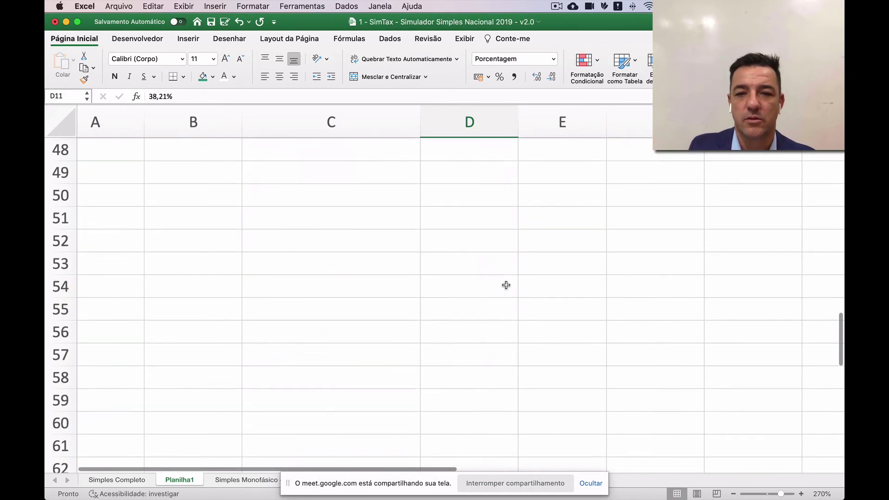
scroll(506, 284, "up", 11)
scroll(503, 308, "up", 20)
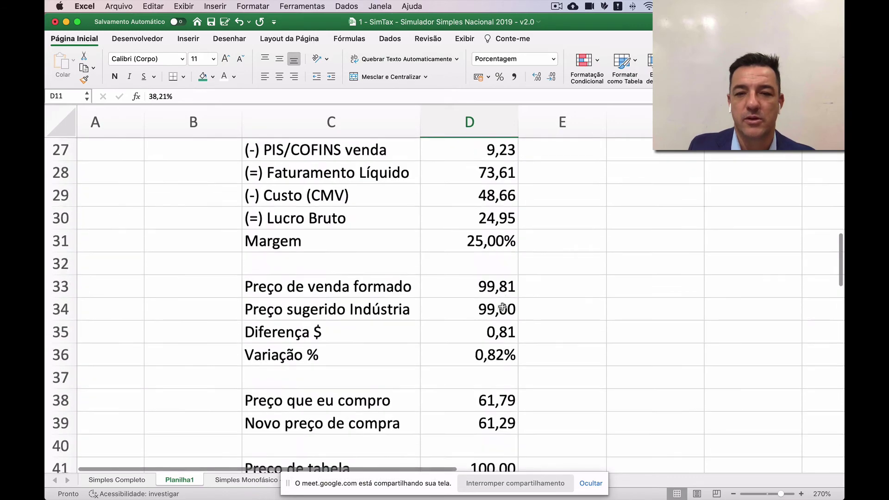
scroll(502, 307, "up", 3)
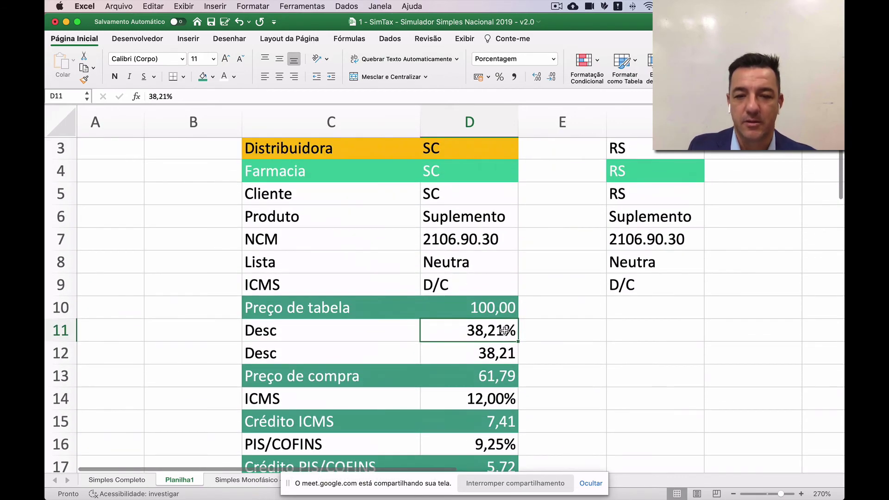
double_click(505, 330)
key("BackSpace")
key("BackSpace")
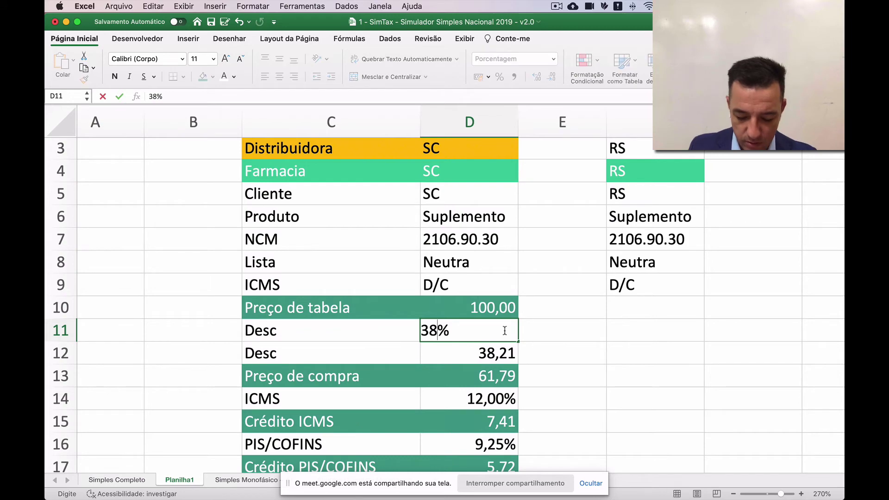
type("71")
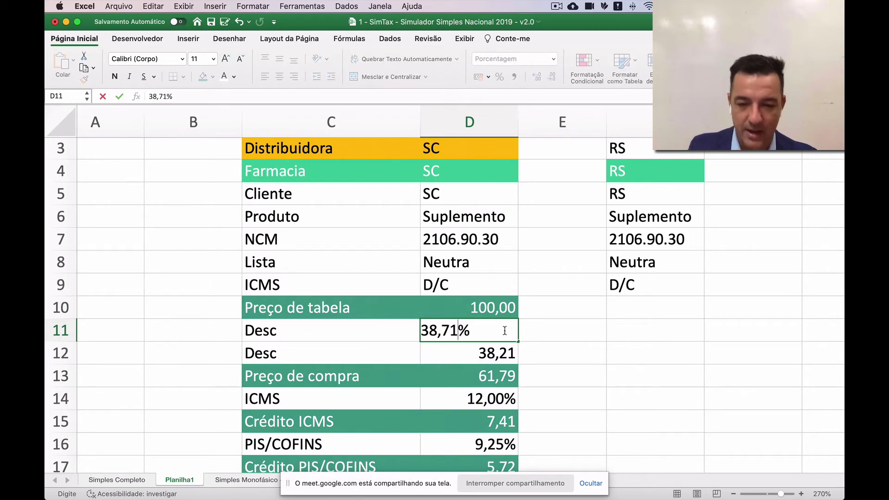
key("Return")
scroll(500, 336, "down", 5)
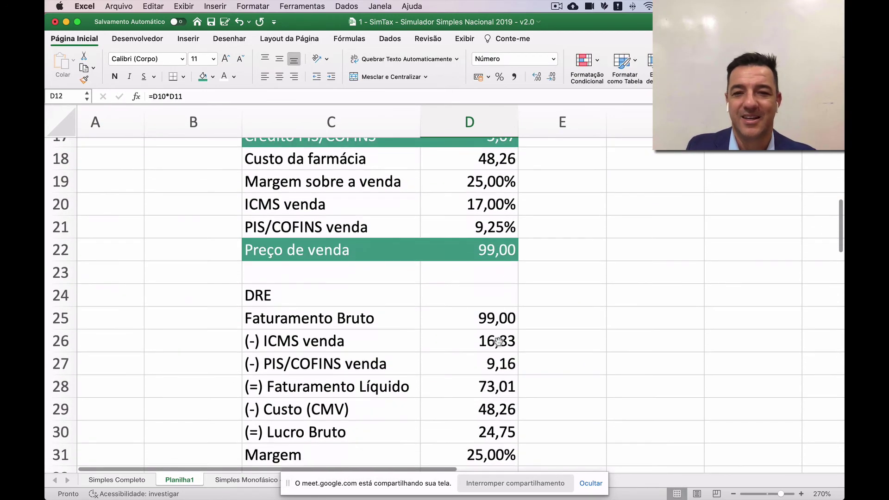
left_click(500, 257)
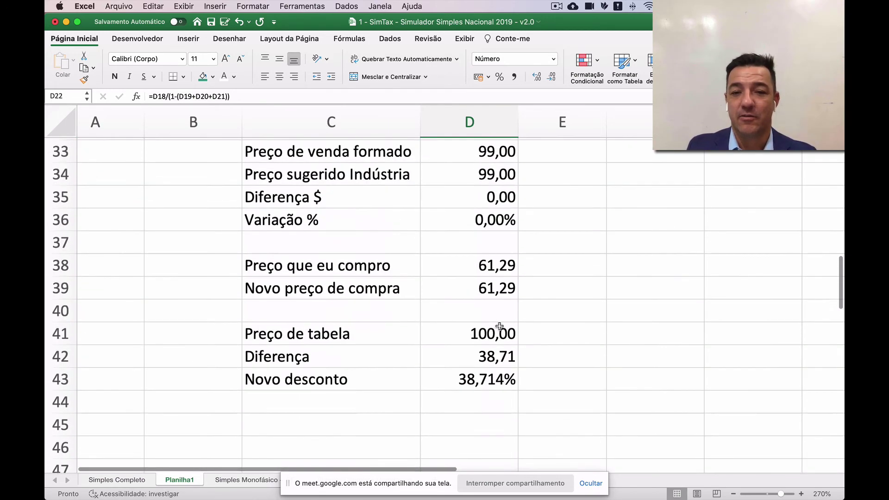
Copy the whole calculation in D10:D43 into the RS column, starting at F10.
scroll(499, 326, "up", 15)
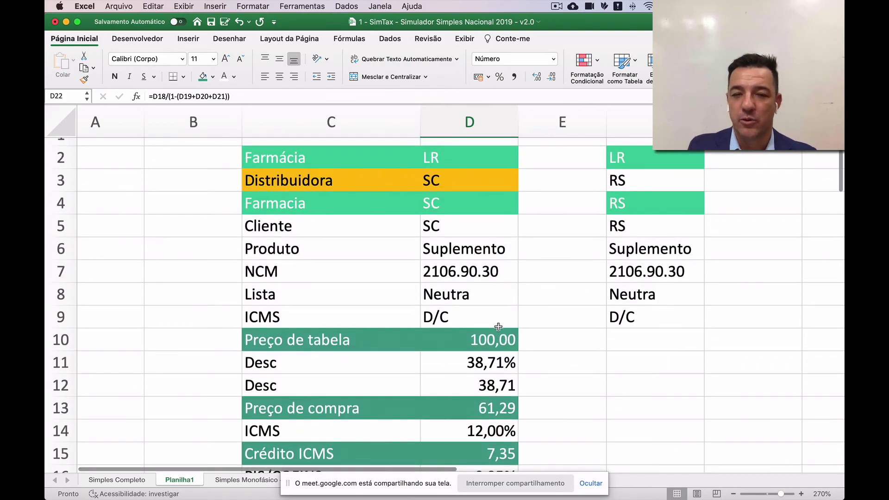
scroll(495, 327, "down", 2)
left_click(496, 328)
scroll(496, 328, "down", 10)
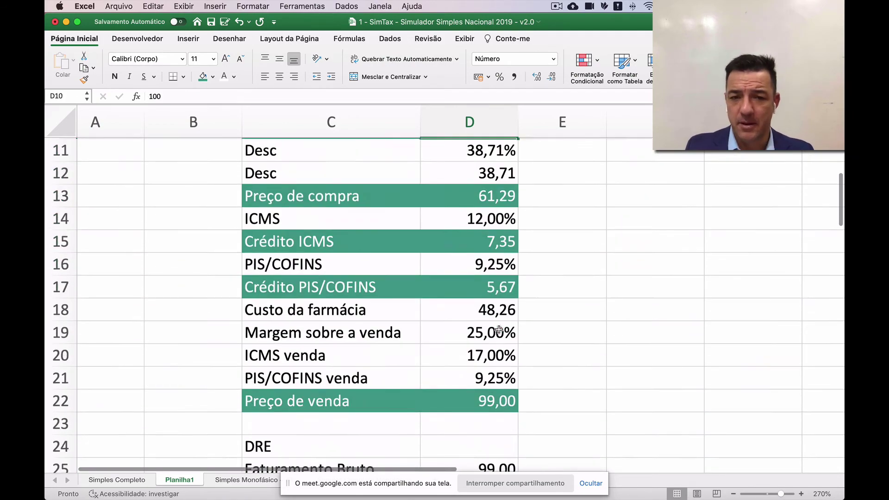
scroll(499, 329, "down", 5)
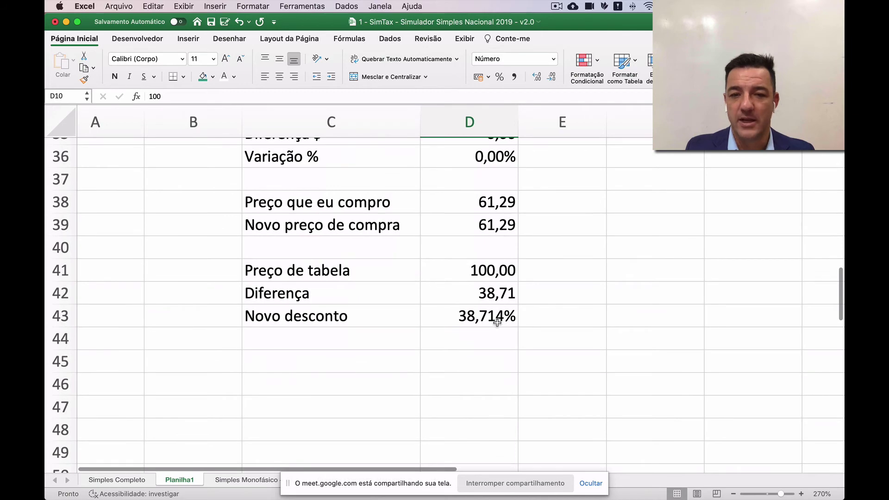
left_click(497, 323, "shift")
key("super+c")
scroll(500, 326, "up", 15)
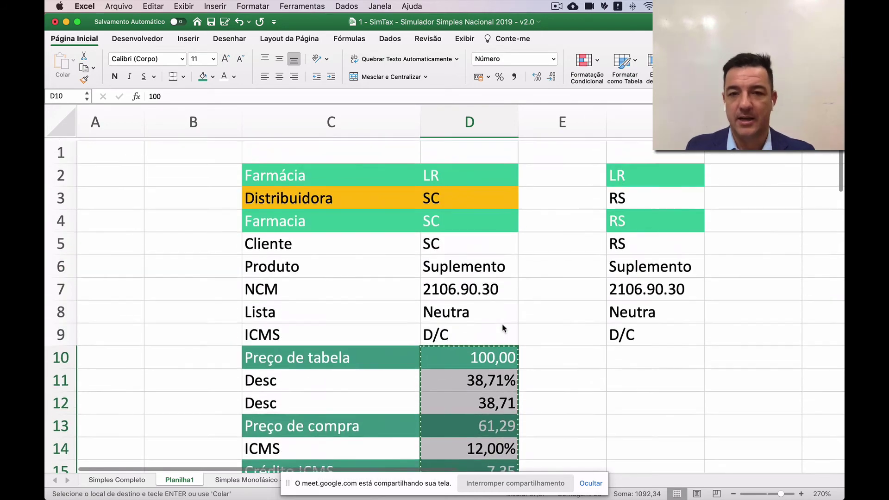
scroll(504, 328, "down", 1)
left_click(631, 330)
key("Return")
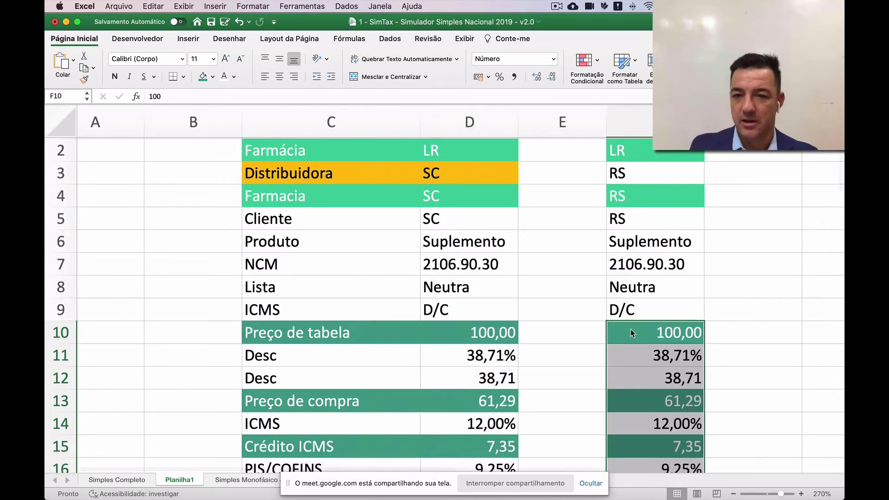
Set the ICMS venda rate of the RS column in F20 to 17,5%.
scroll(653, 343, "down", 4)
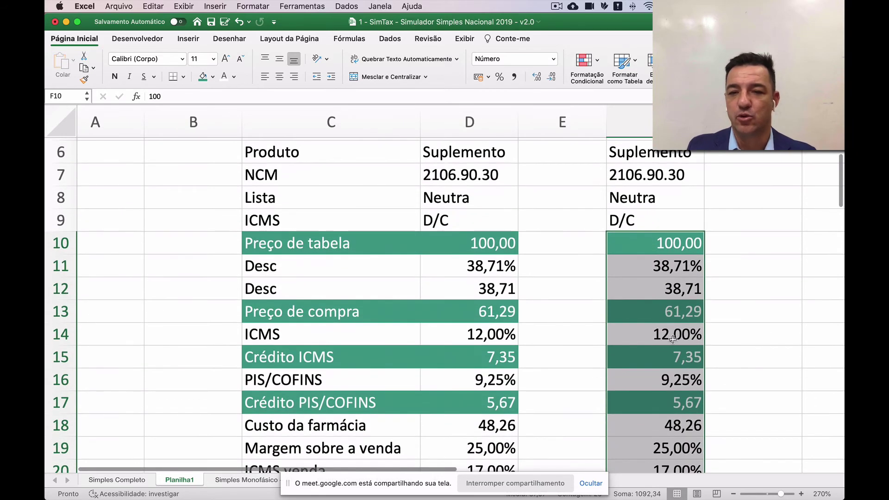
left_click(660, 348)
scroll(667, 354, "down", 6)
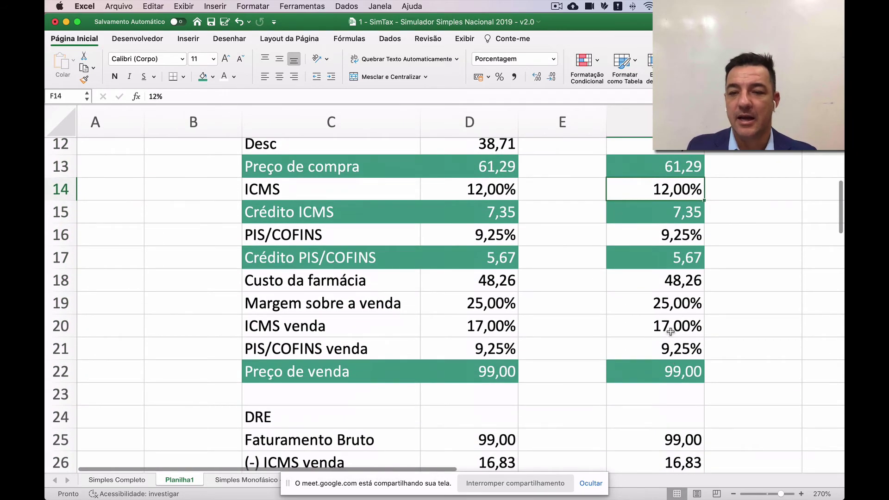
left_click(671, 332)
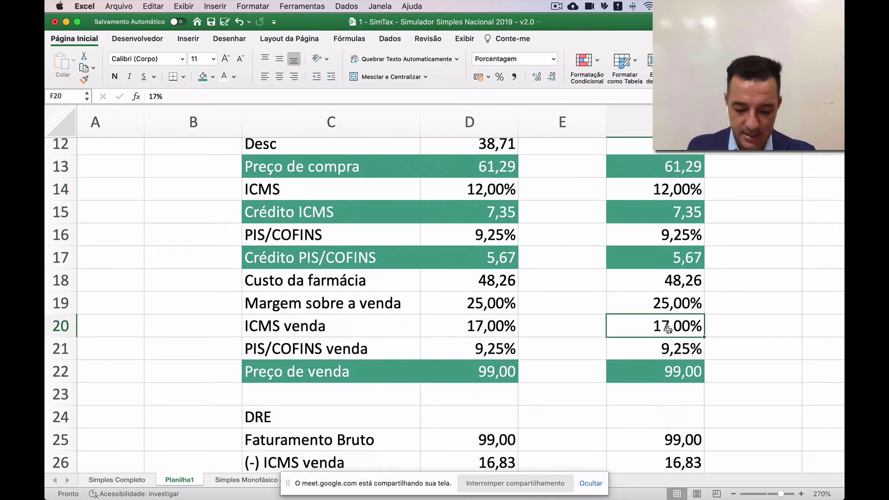
type("17")
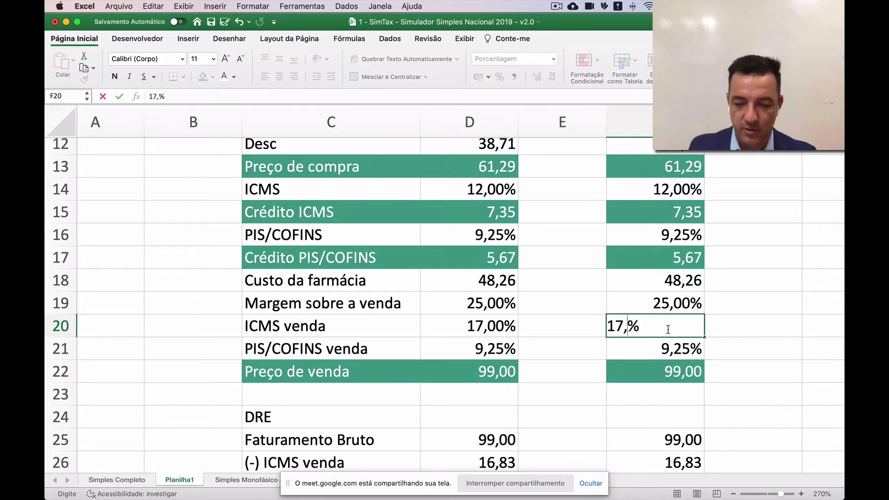
type(",5")
key("Return")
Examine the RS column's DRE, its difference from the industry's suggested price, and the Novo desconto in F43.
scroll(669, 333, "down", 5)
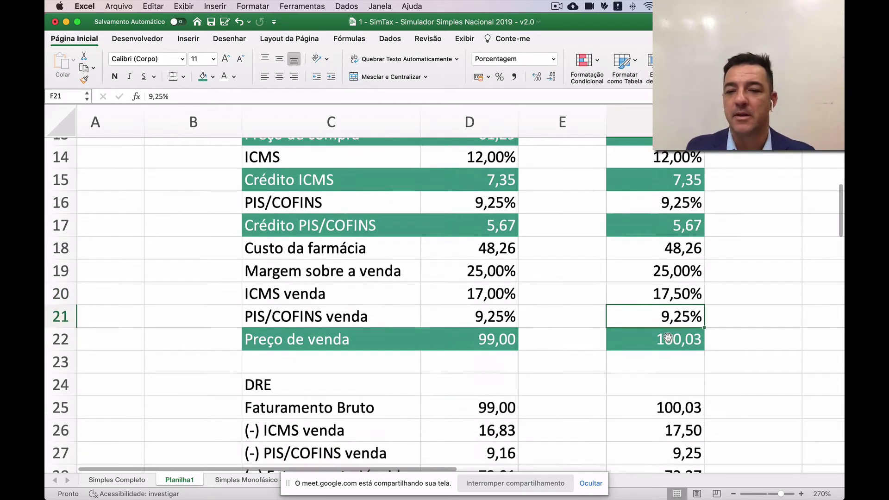
left_click(672, 273)
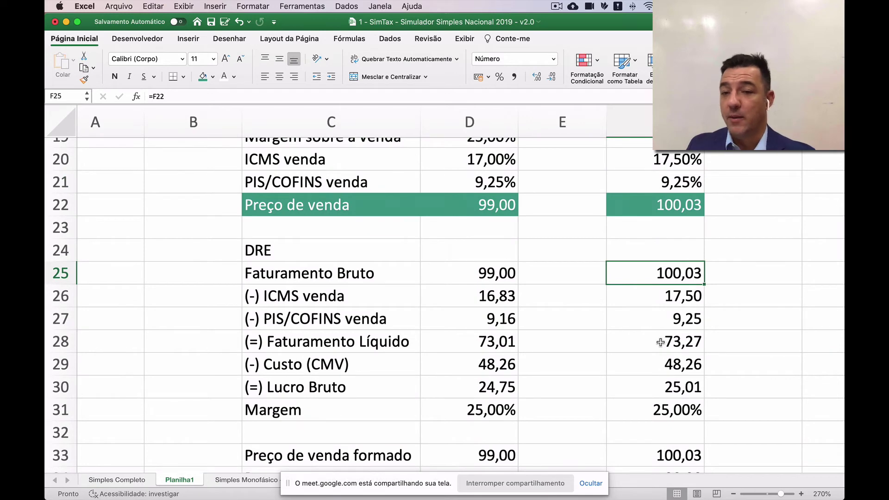
scroll(661, 342, "down", 5)
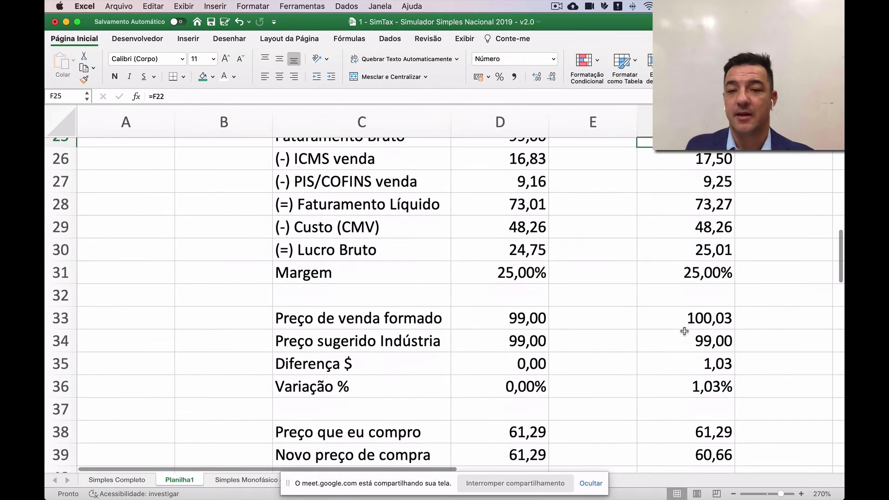
scroll(684, 331, "down", 5)
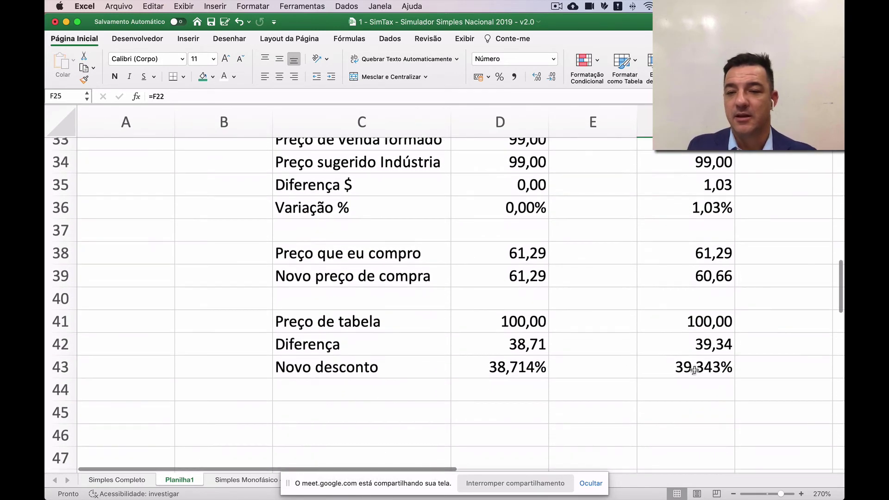
left_click(687, 366)
scroll(690, 344, "up", 15)
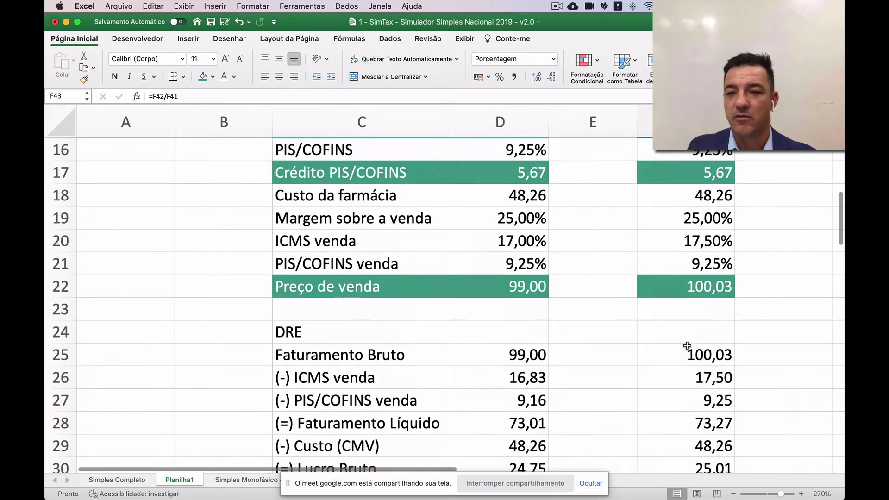
scroll(687, 346, "up", 1)
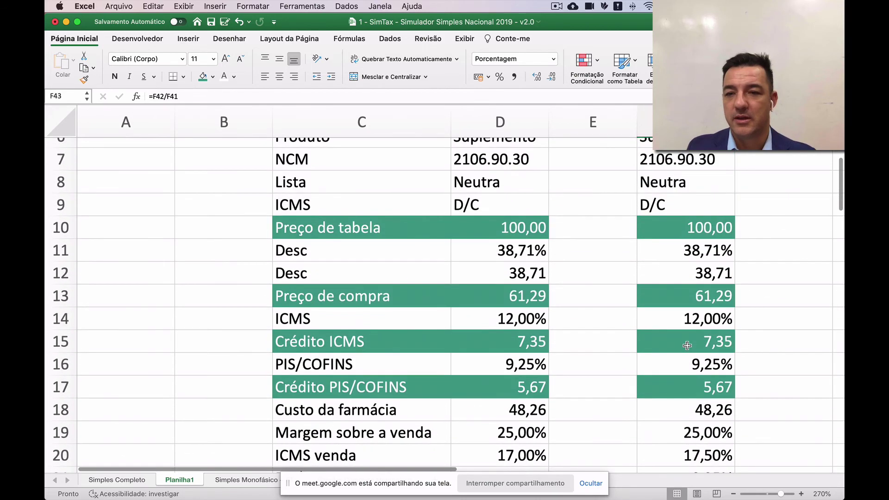
Set the RS discount percentage in F11 to 39,34% and check the Preço de venda in F22.
left_click(705, 255)
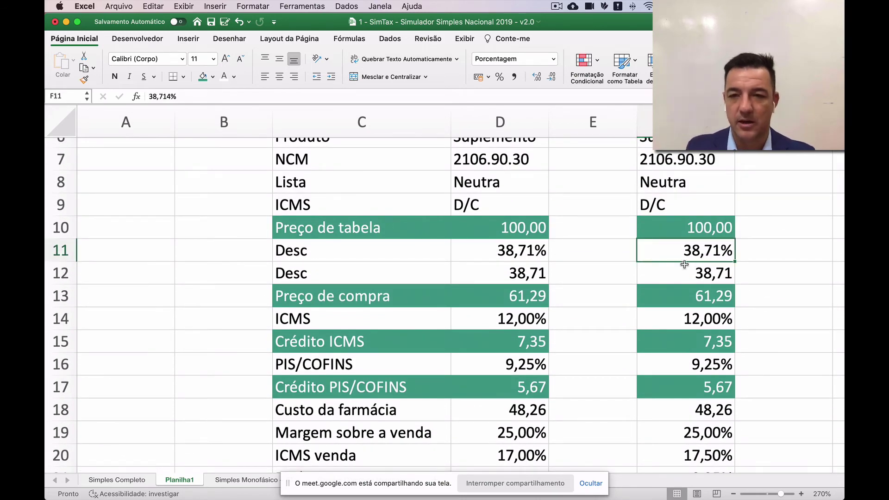
scroll(684, 264, "down", 15)
scroll(685, 267, "up", 4)
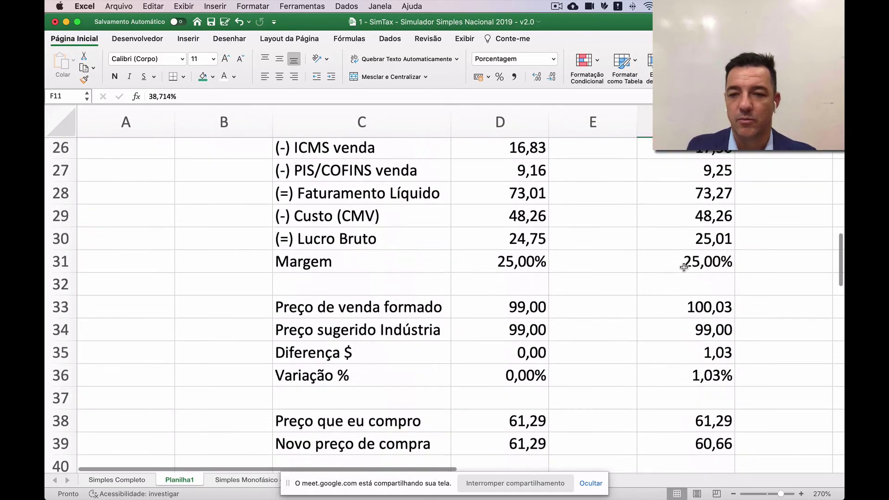
scroll(685, 267, "up", 10)
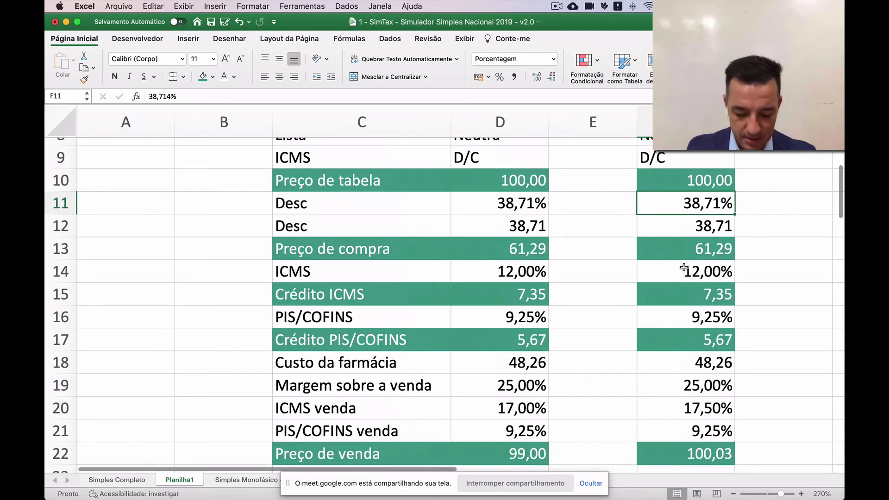
type("39")
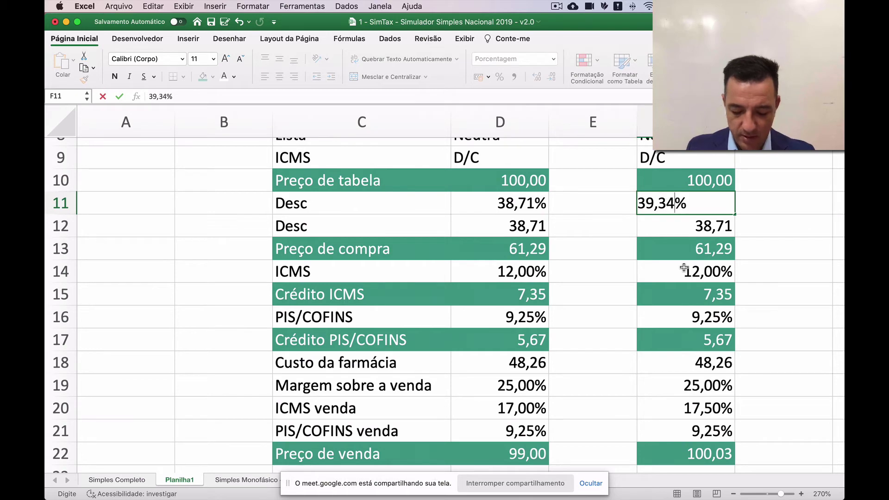
key("Return")
scroll(699, 379, "down", 3)
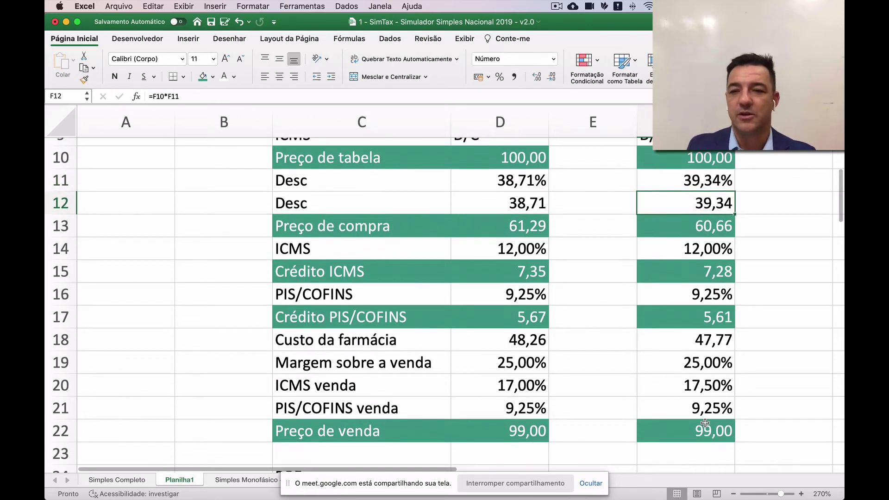
Compare the SC and RS Preço de venda in row 22, and undo the accidental shift of that row's cells.
left_click_drag(711, 390, 407, 389)
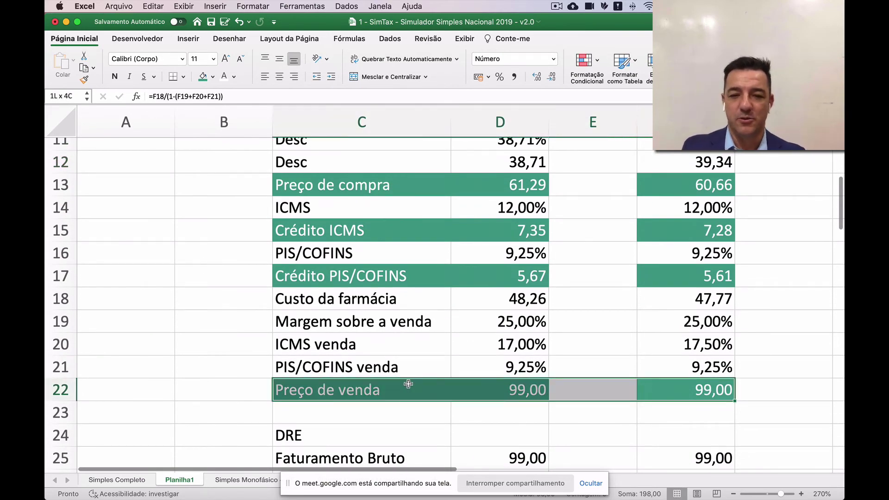
left_click_drag(734, 392, 736, 392)
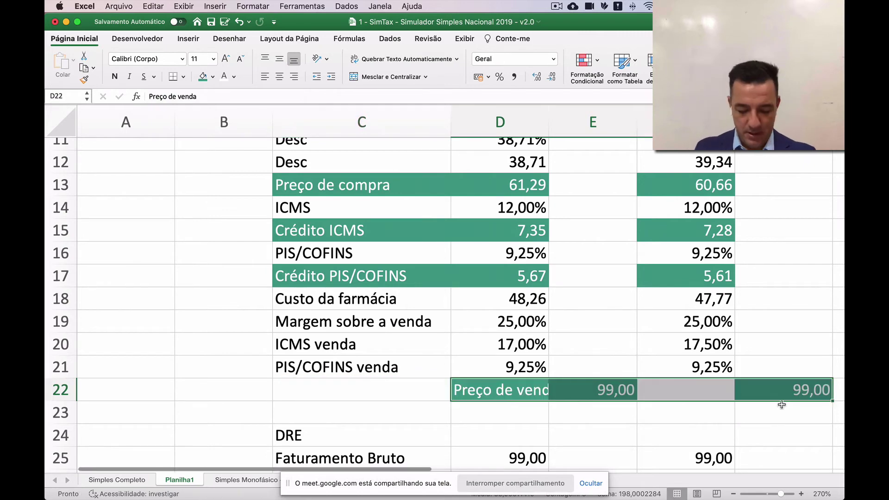
key("super+z")
scroll(738, 377, "up", 10)
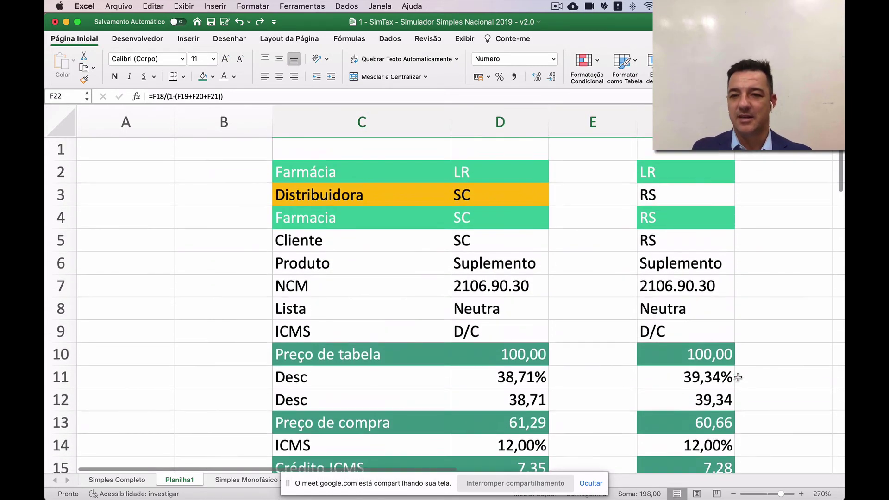
left_click(574, 301)
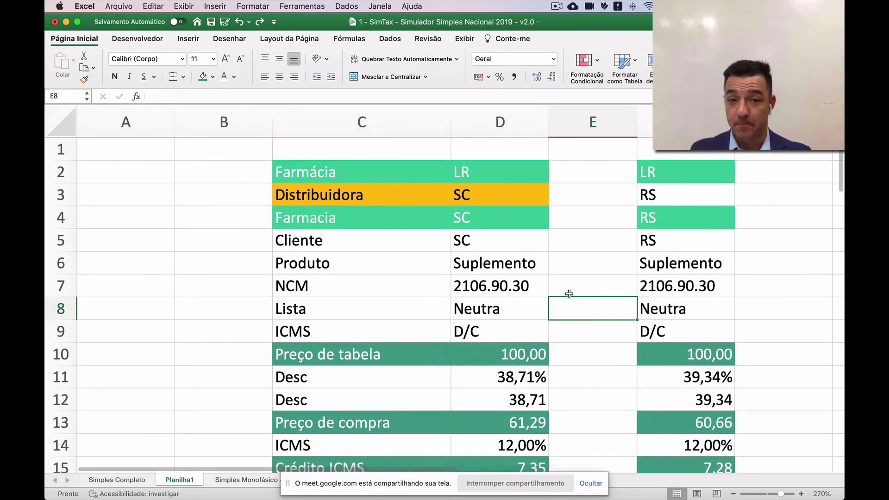
Copy columns C through F and insert the copied cells at column I as a second SC and RS model.
left_click_drag(363, 122, 645, 127)
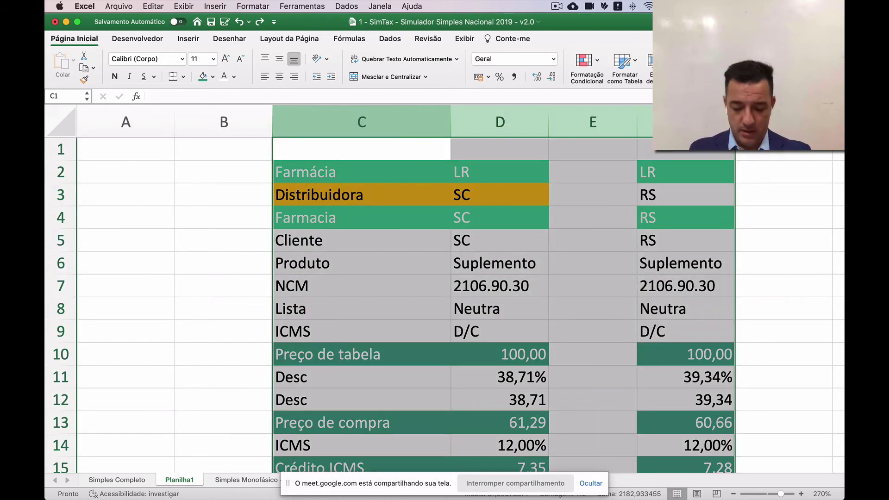
key("super+c")
scroll(686, 180, "right", 5)
scroll(686, 180, "right", 3)
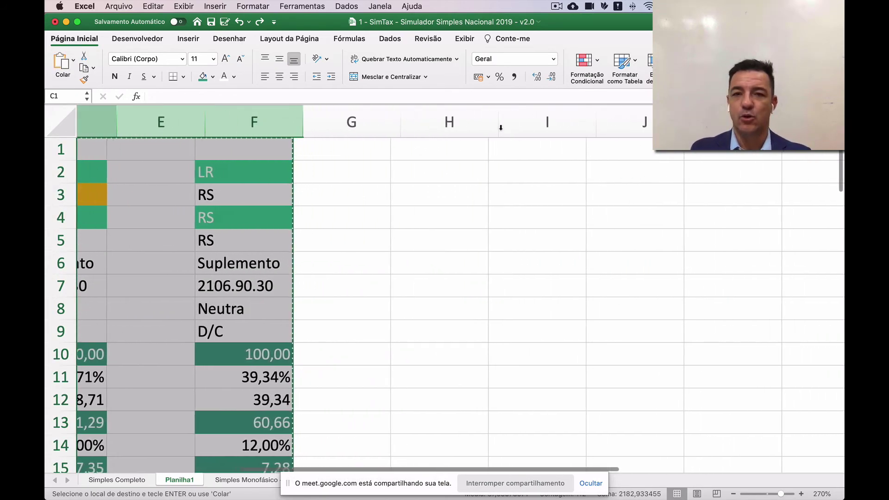
right_click(523, 123)
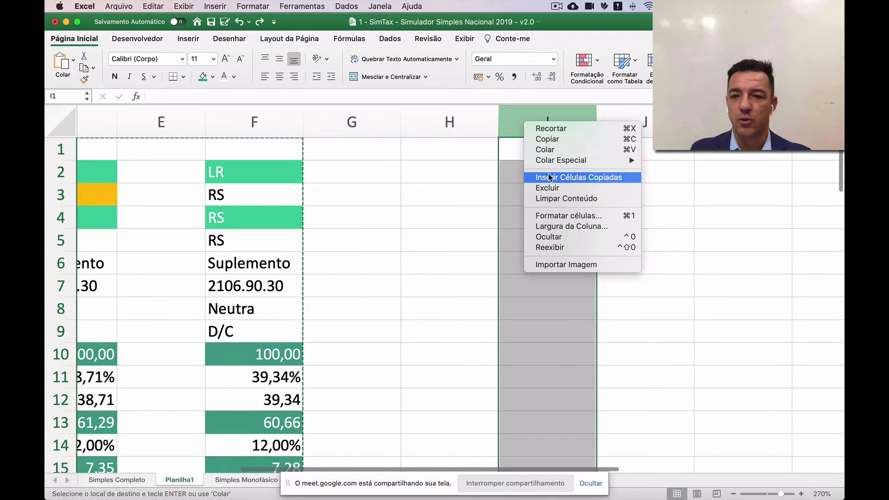
left_click(551, 178)
left_click(587, 218)
scroll(700, 224, "right", 5)
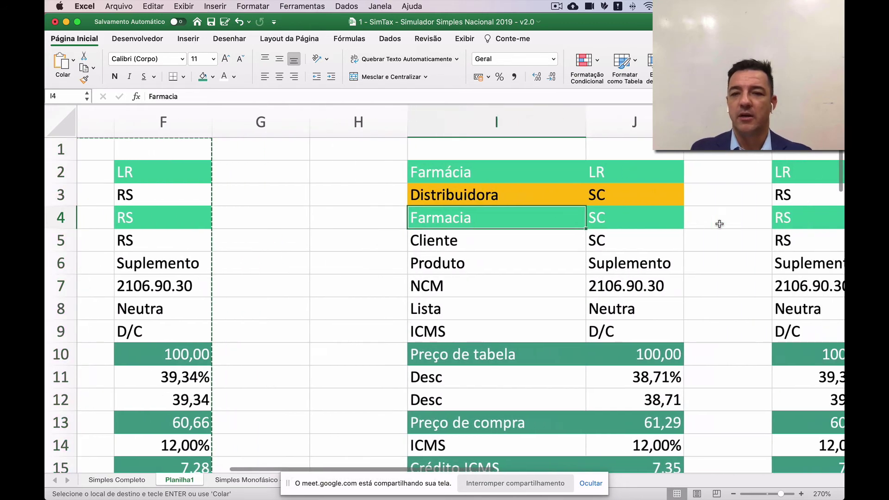
Change the Farmácia tax regime in J2 of the copied model to LP.
scroll(517, 228, "down", 3)
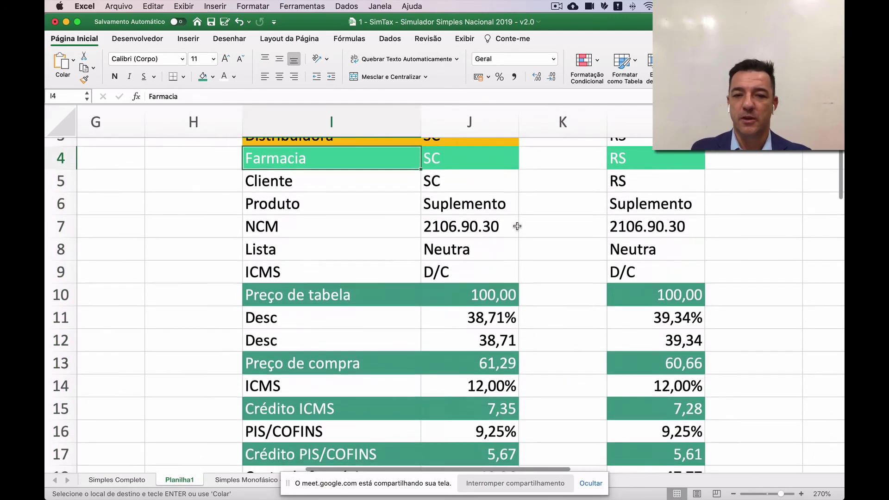
scroll(518, 229, "up", 3)
left_click(450, 174)
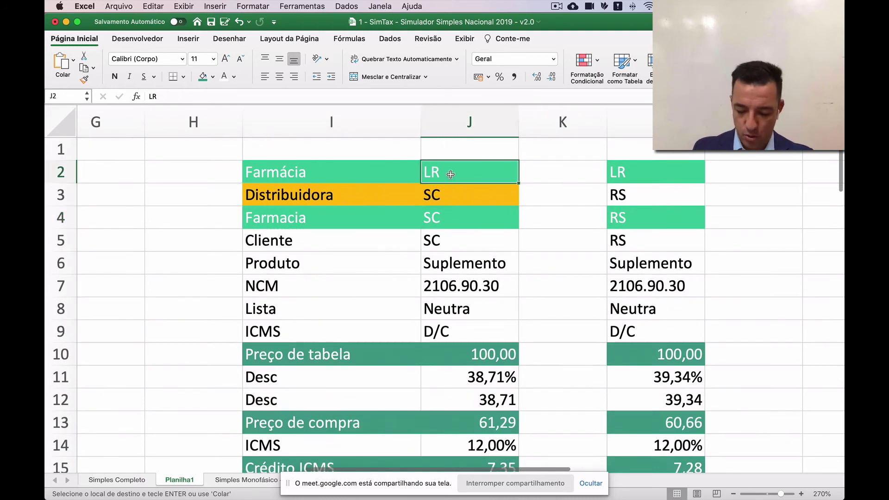
type("LP")
key("Return")
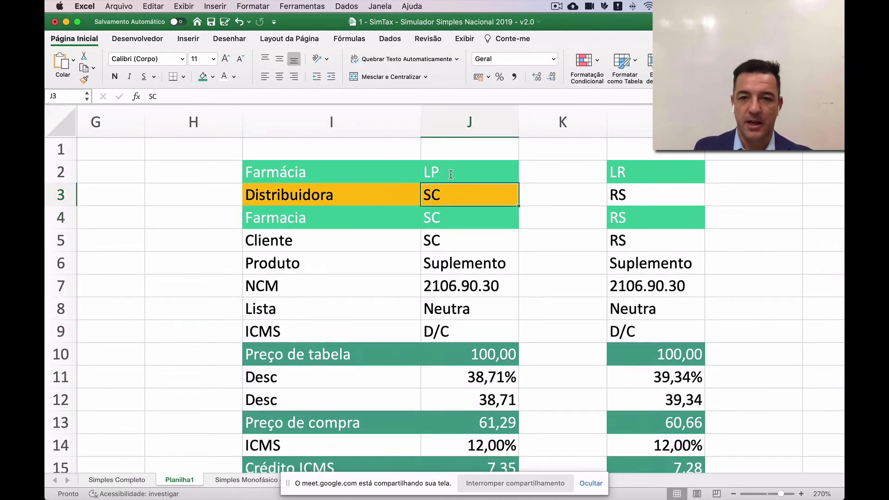
Set the purchase PIS/COFINS rate in J16 of the LP model to 0%.
scroll(494, 249, "down", 6)
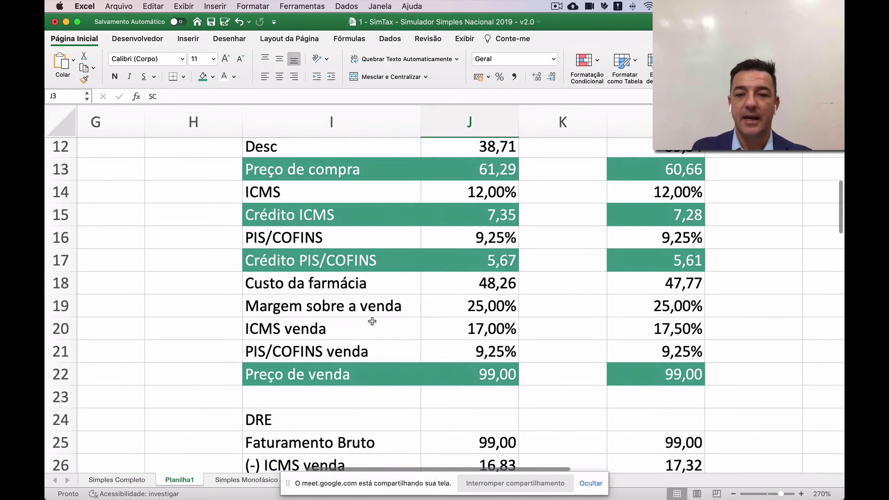
scroll(409, 320, "down", 1)
left_click(391, 319)
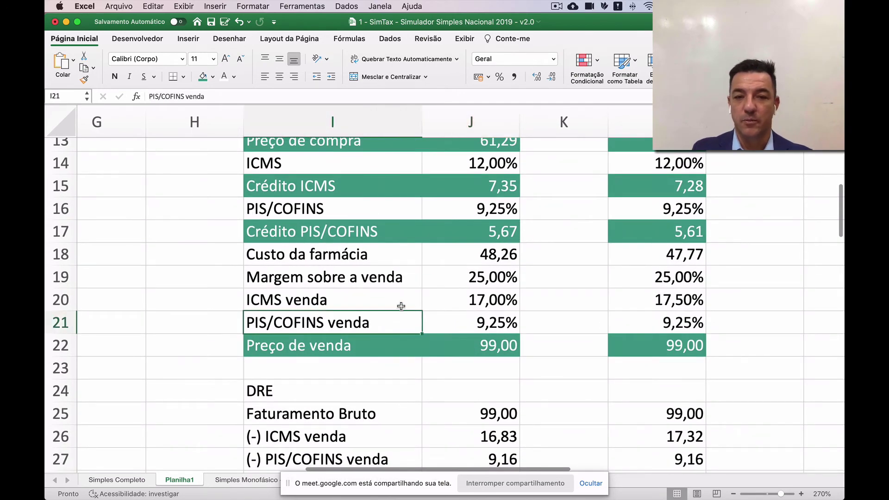
scroll(401, 306, "up", 2)
left_click(333, 282)
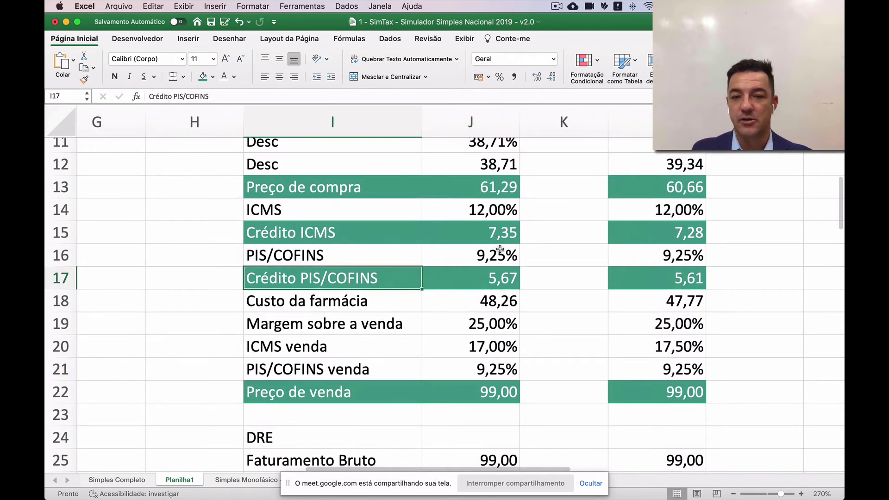
left_click(507, 262)
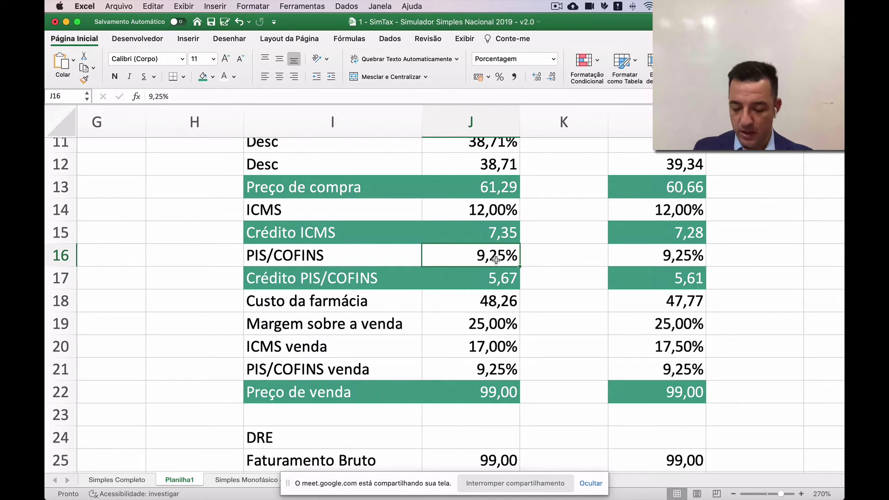
type("0")
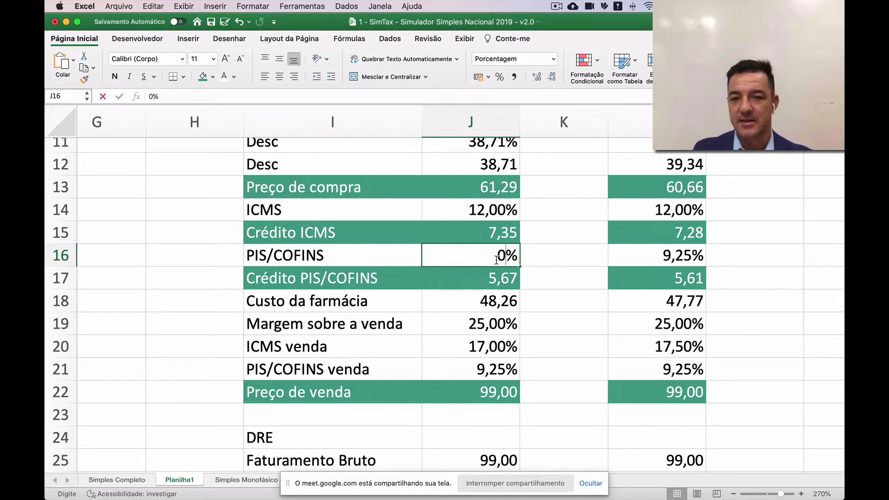
key("Return")
Highlight the PIS/COFINS cells I16:J16 with the gold theme fill colour.
left_click_drag(389, 257, 455, 258)
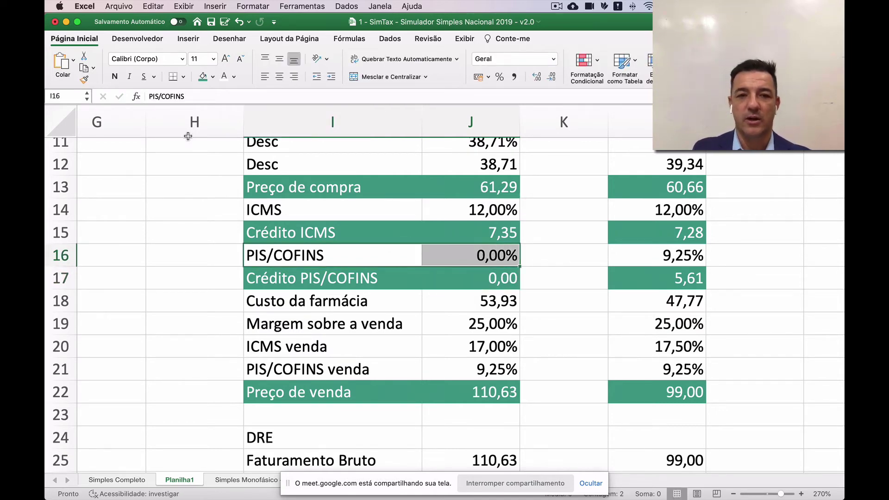
left_click(212, 76)
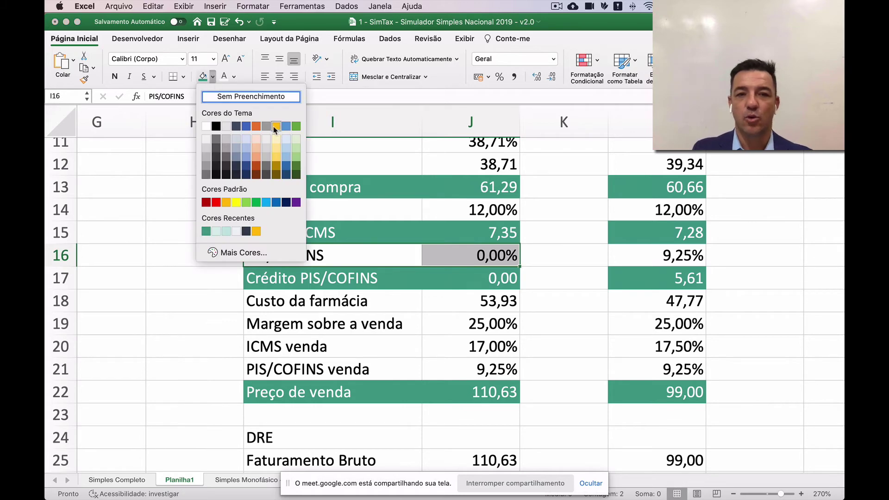
left_click(275, 127)
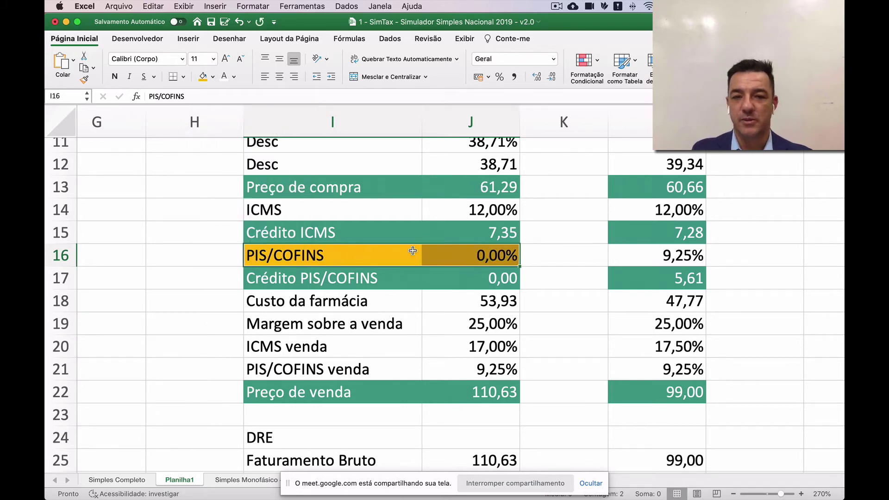
Copy the highlighted 0% purchase PIS/COFINS rate from J16 into L16 of the RS model.
left_click(568, 253)
left_click(648, 257)
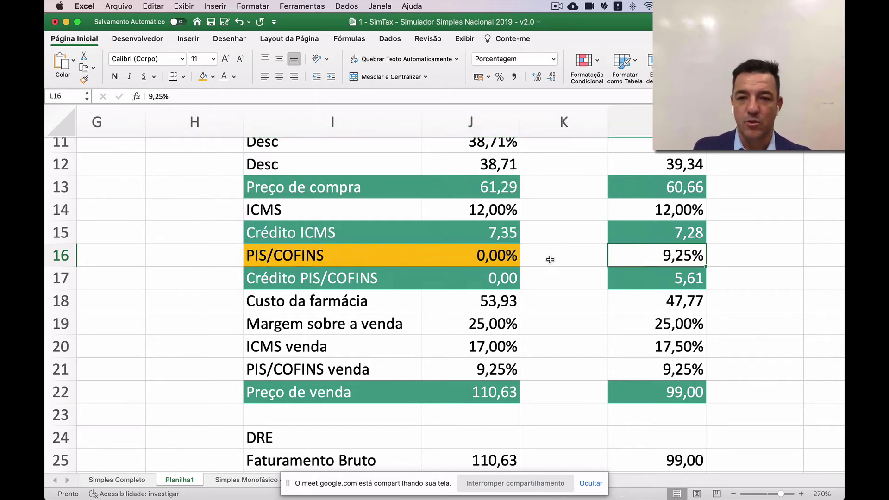
left_click(501, 257)
key("super+c")
key("Right")
key("Right")
key("Right")
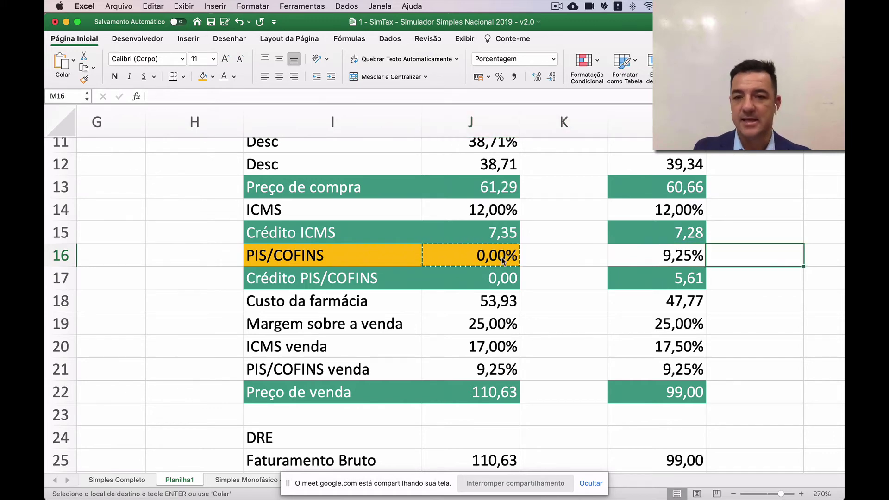
key("Left")
key("Return")
Set the PIS/COFINS venda rate in J21 to 3,65% and highlight I21:J21 with the same gold fill.
scroll(493, 283, "down", 4)
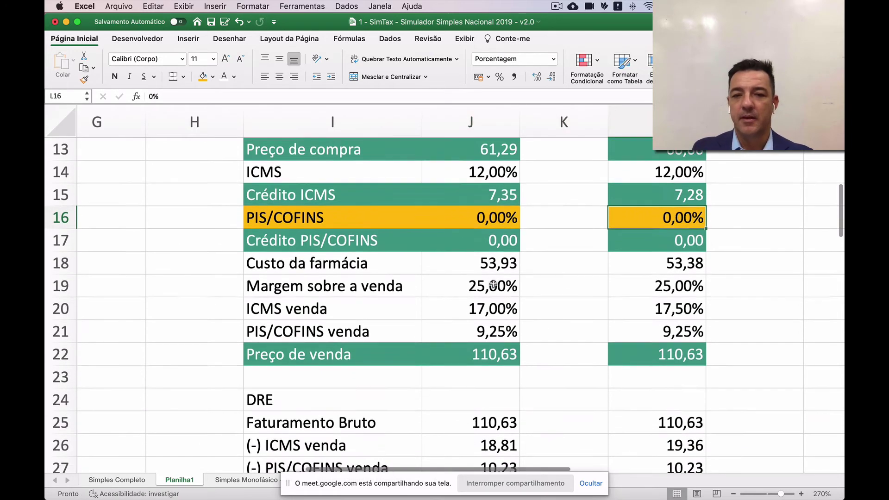
left_click(307, 272)
left_click(487, 280)
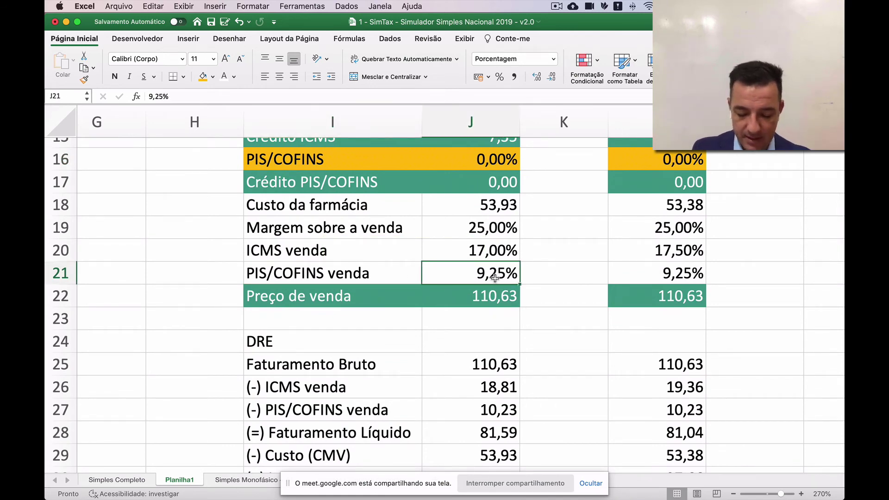
type("3,")
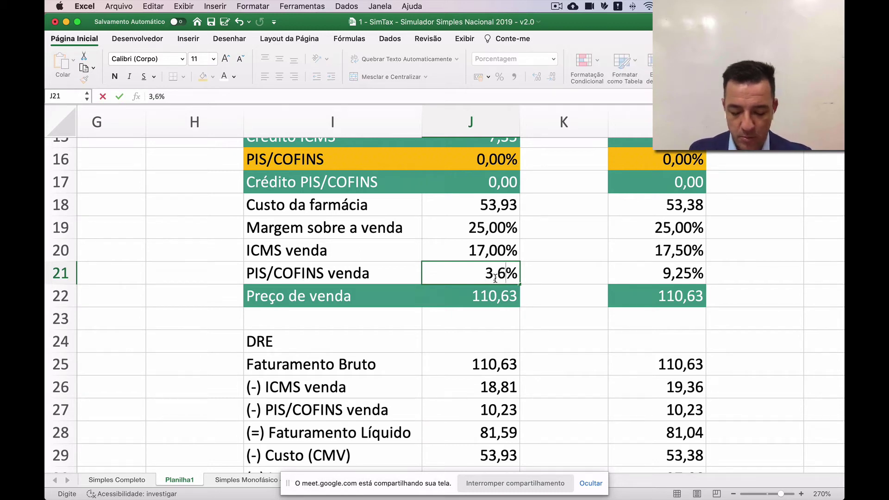
type("65")
key("Return")
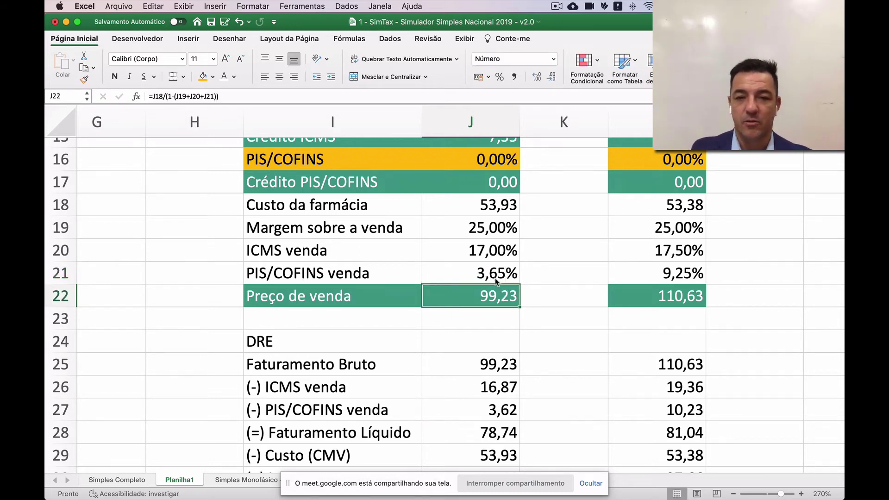
left_click_drag(397, 268, 468, 273)
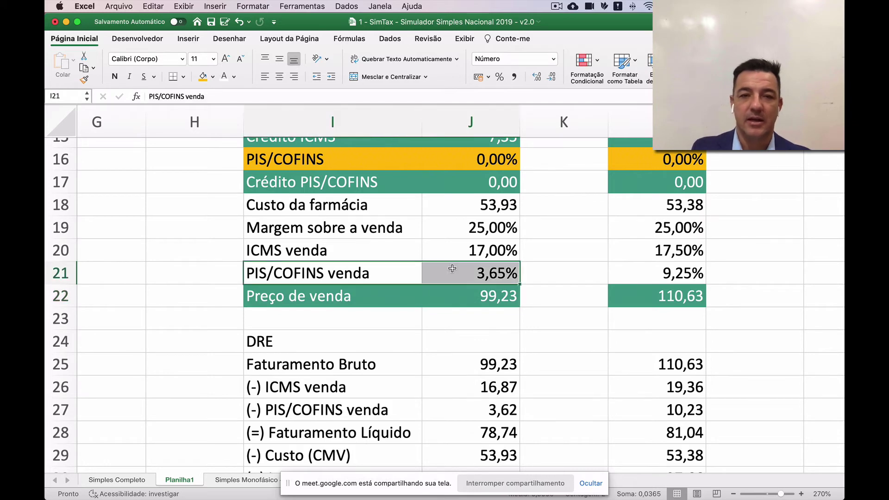
left_click(202, 76)
Copy the highlighted PIS/COFINS venda rate from J21 into L21 of the RS model.
left_click(485, 266)
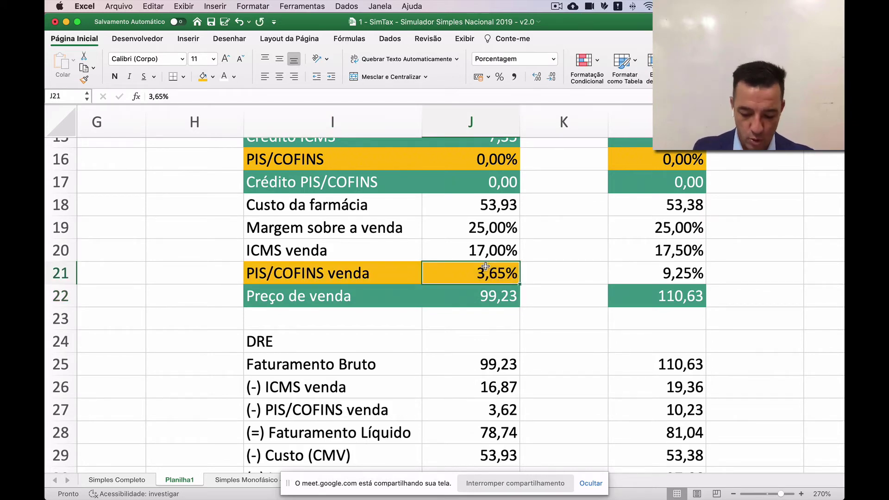
key("super+c")
key("Right")
key("Right")
key("super+v")
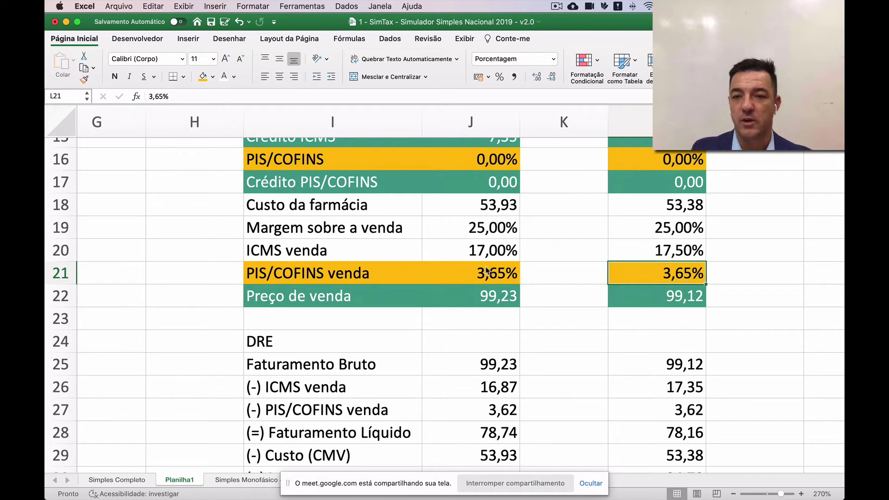
Review the selling price, PIS/COFINS credit and PIS/COFINS venda rate in the SC and RS columns of the LP model.
scroll(537, 309, "down", 2)
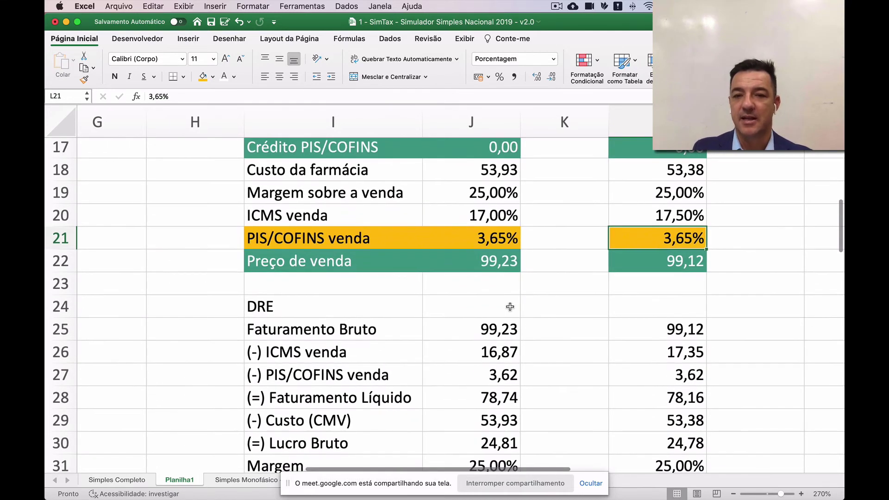
scroll(516, 315, "down", 1)
scroll(509, 333, "up", 4)
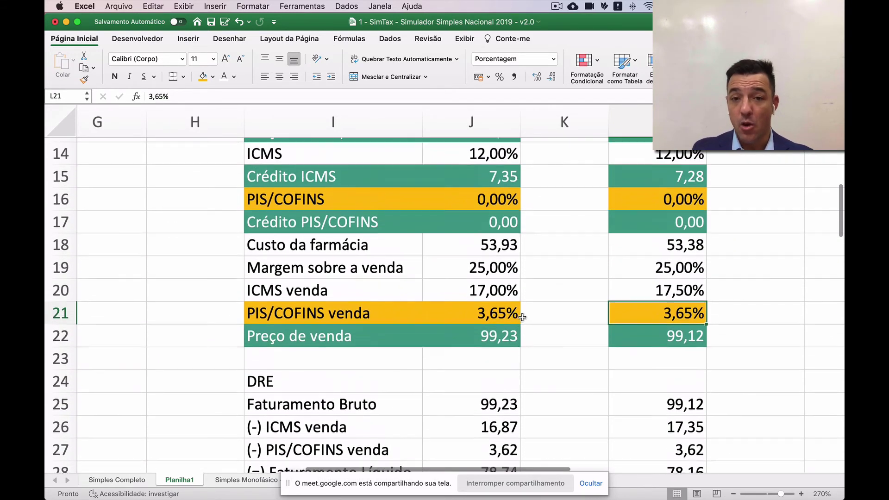
left_click(489, 342)
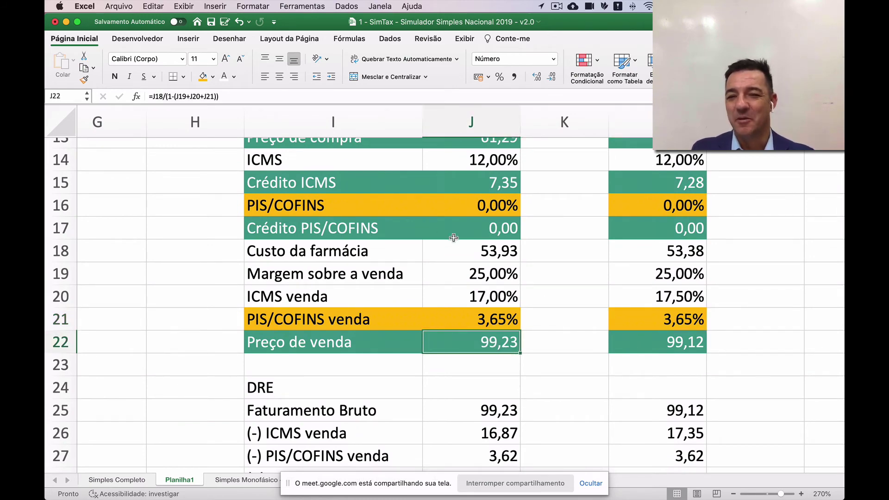
left_click_drag(392, 226, 504, 229)
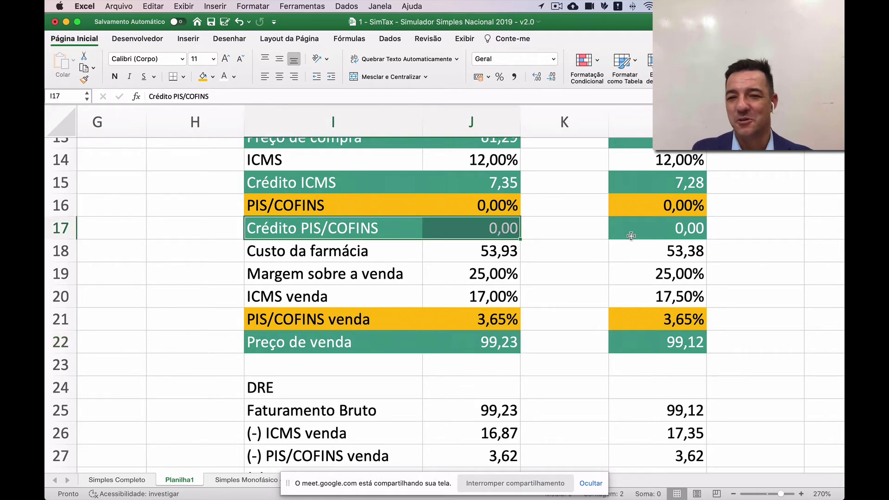
left_click(666, 230)
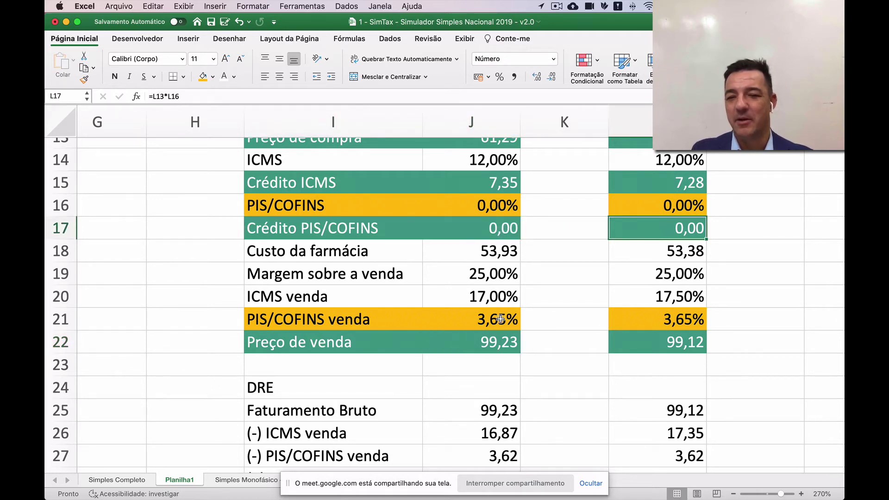
left_click_drag(500, 319, 360, 319)
left_click(664, 321)
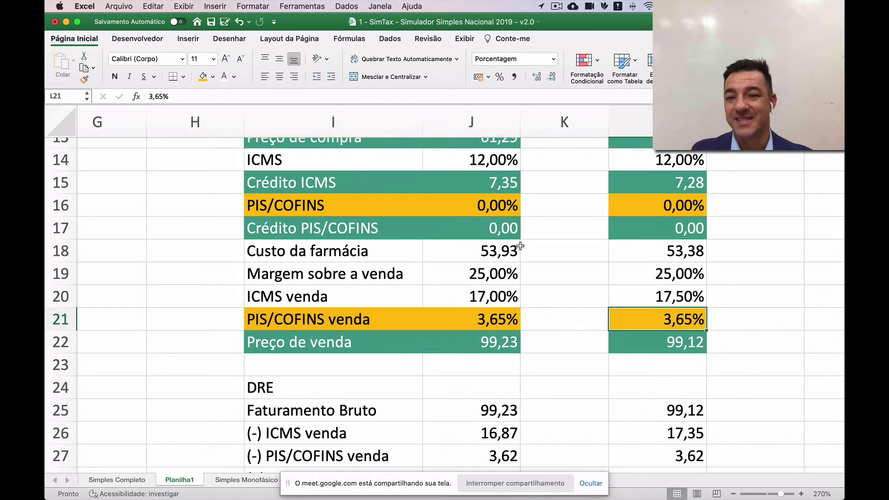
left_click(474, 234)
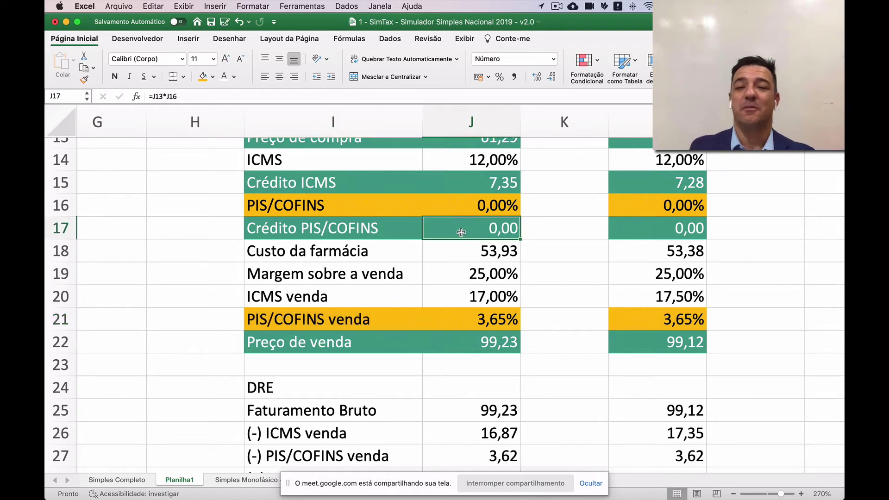
left_click(682, 234)
Try to paste the Novo desconto results from J43:L43 as values only into row 12, starting at J12.
scroll(644, 289, "down", 10)
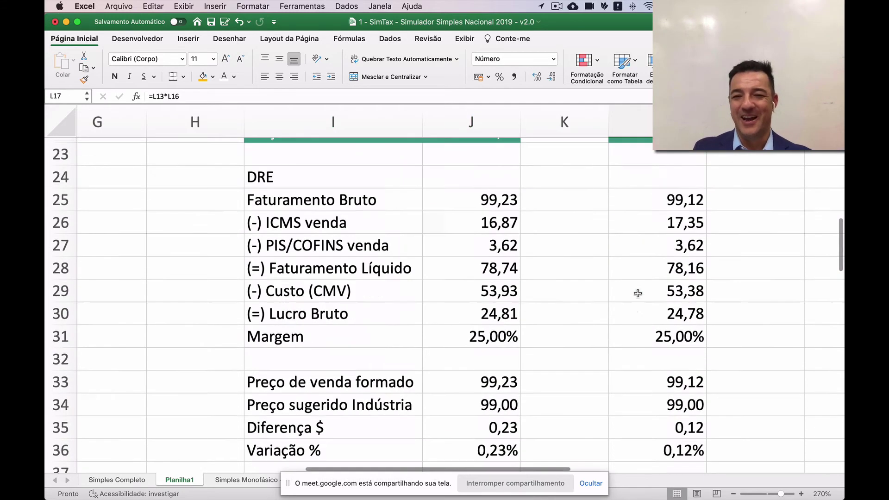
left_click_drag(483, 302, 672, 297)
key("super+c")
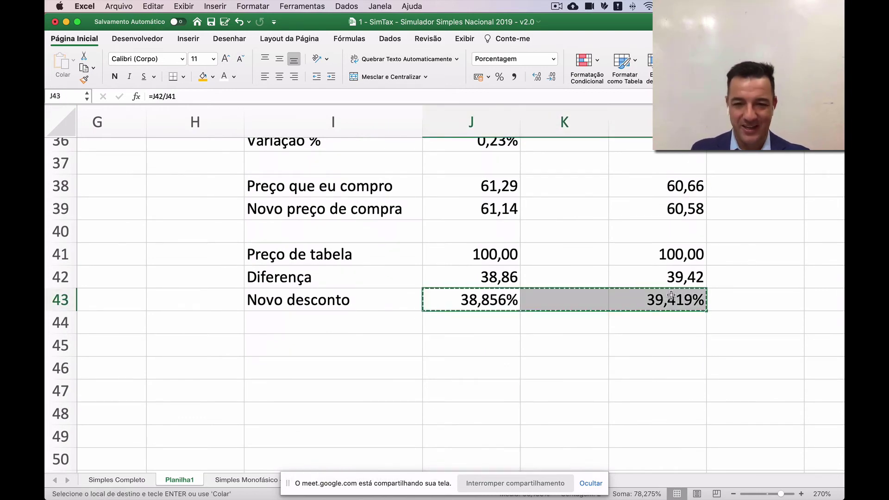
scroll(672, 296, "up", 12)
scroll(657, 298, "up", 1)
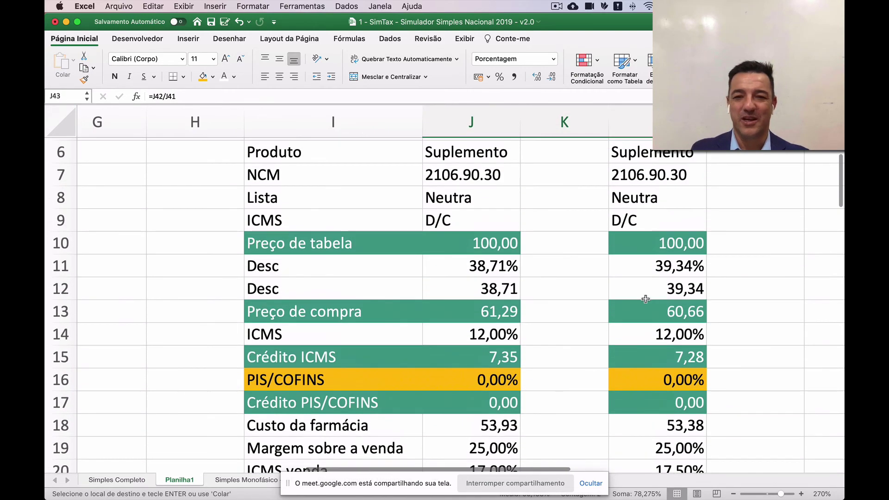
left_click(494, 291)
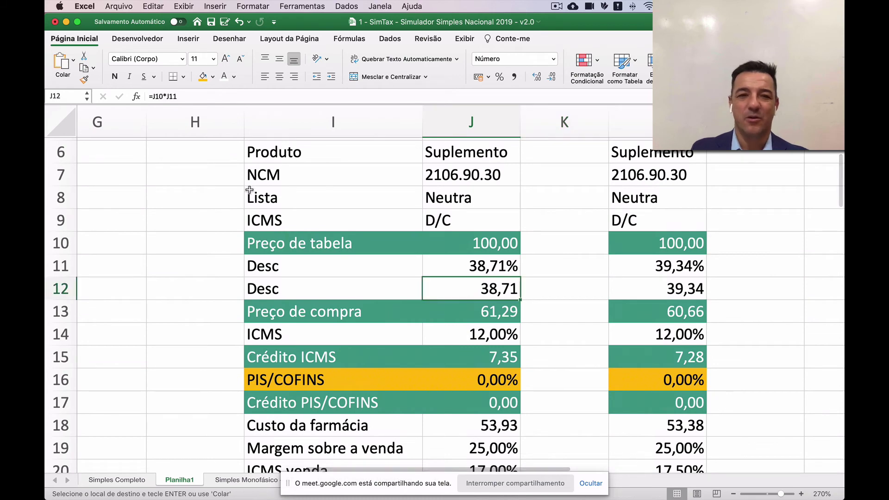
left_click(73, 61)
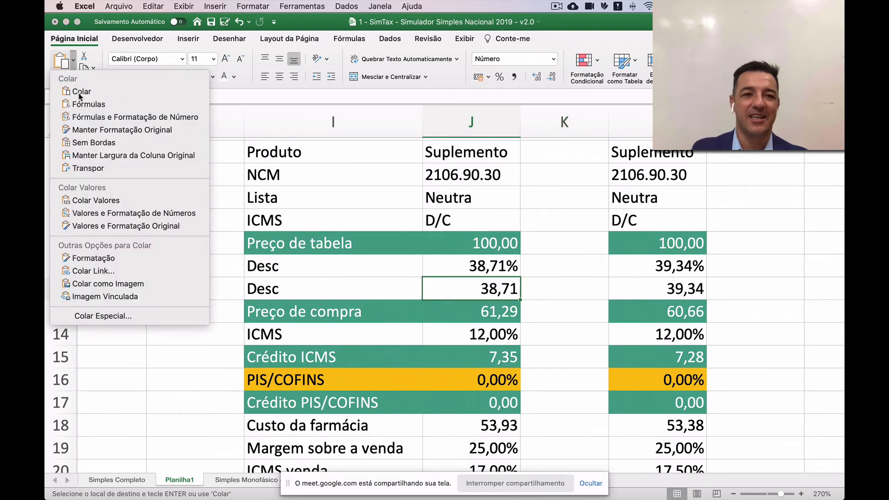
left_click(106, 202)
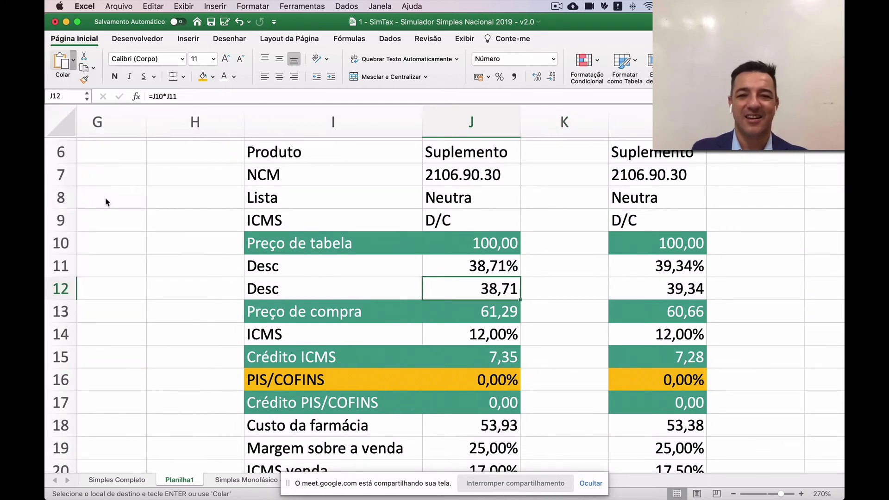
Format the pasted discounts in J12:L12 as percentages with two decimal places.
left_click(500, 78)
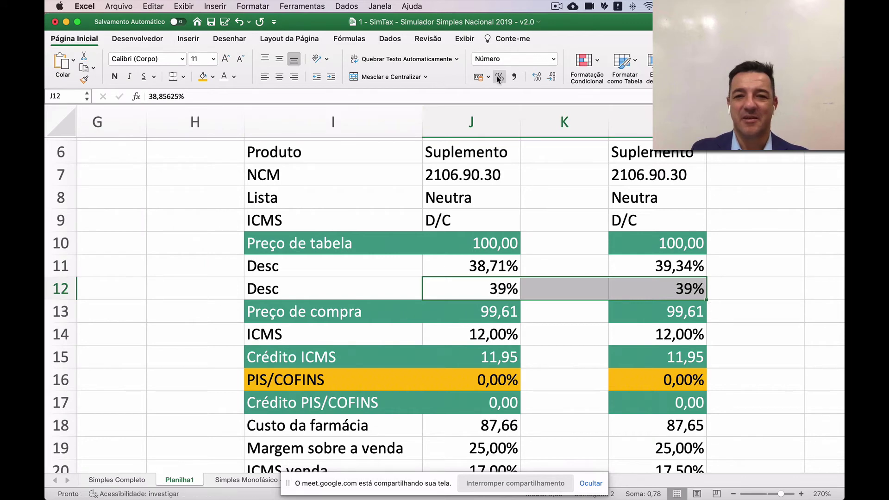
left_click(536, 77)
left_click(536, 76)
left_click(670, 233)
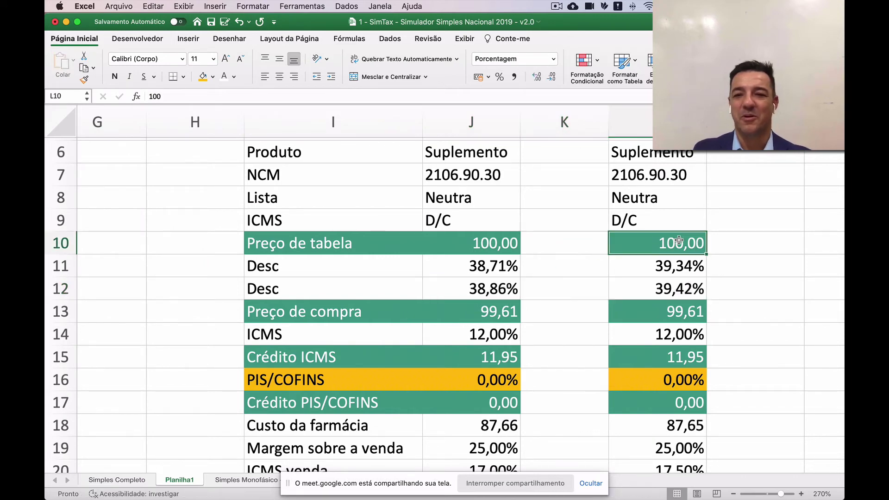
Check the recalculated selling prices and undo the percentage formatting and the pasted discounts in J12:L12.
scroll(670, 233, "up", 1)
scroll(636, 389, "down", 5)
scroll(637, 389, "up", 5)
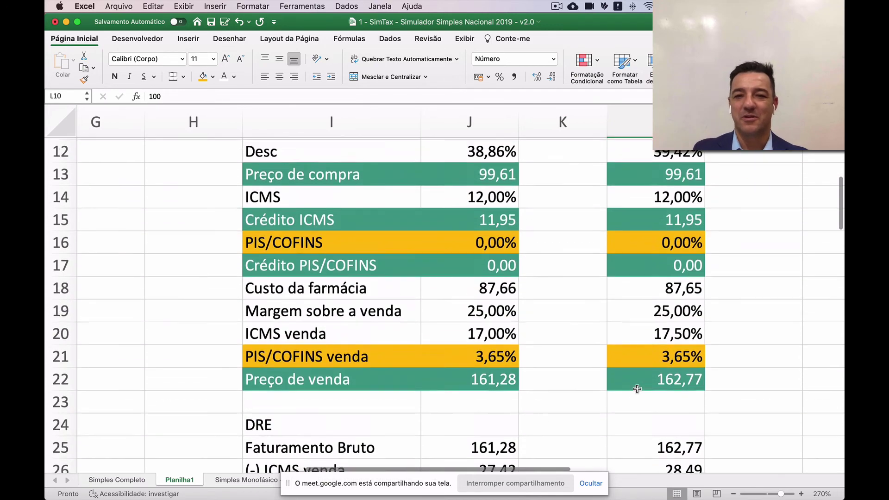
scroll(637, 388, "left", 1)
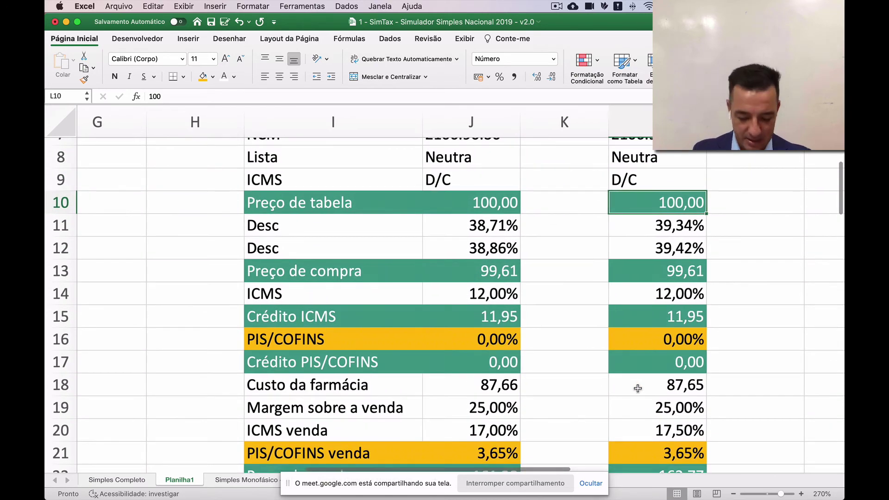
key("super+z")
key("super+z")
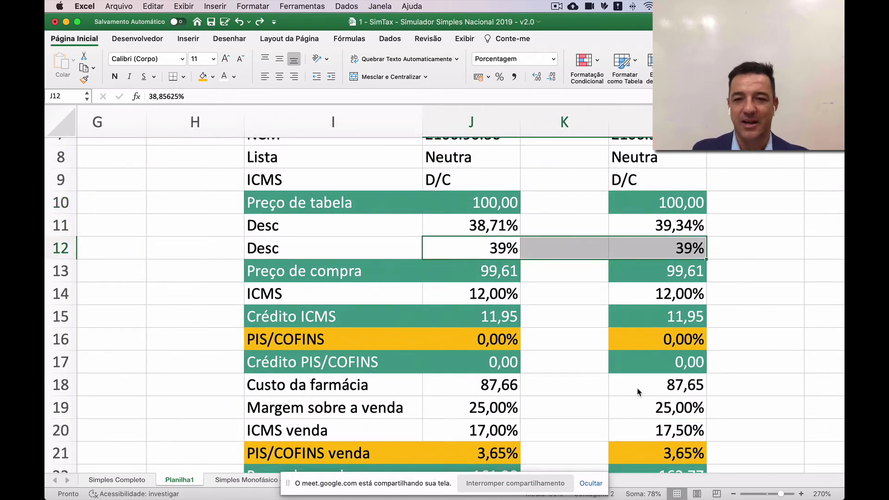
key("super+z")
key("super+z")
key("super+z")
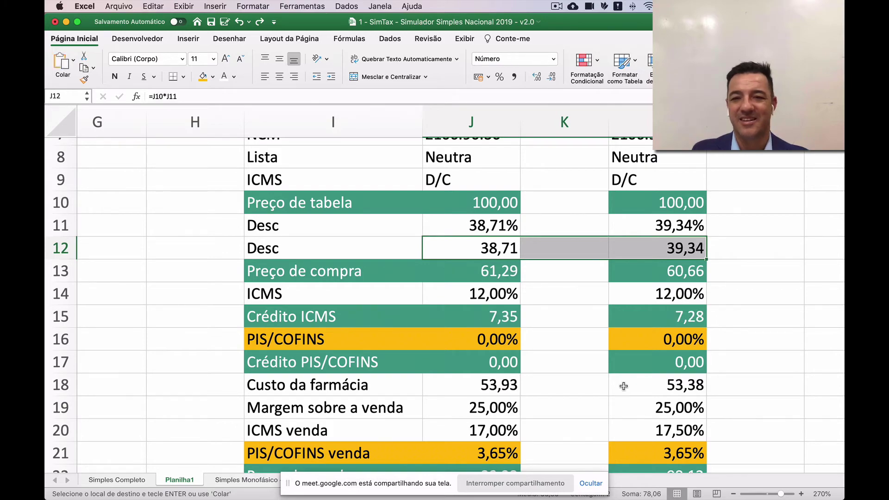
Copy the Novo desconto results in J43:L43 of the LP model.
scroll(624, 387, "up", 1)
scroll(542, 325, "down", 7)
scroll(542, 325, "up", 4)
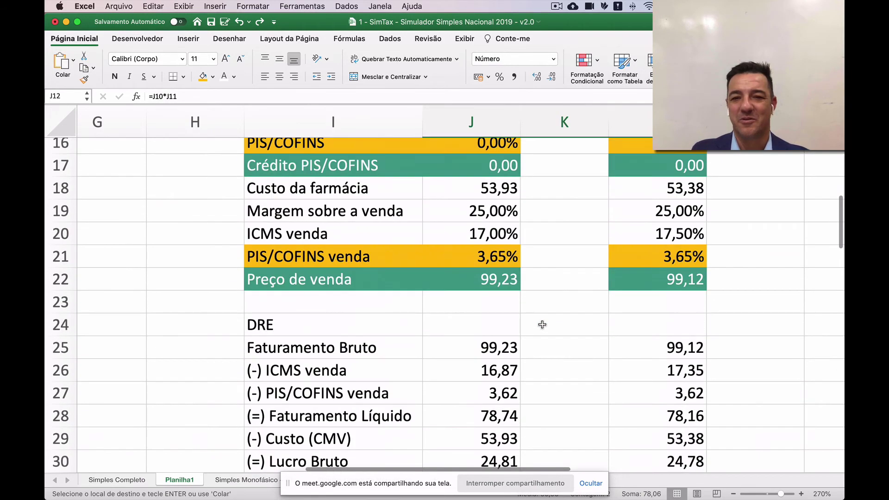
scroll(542, 325, "down", 7)
left_click(498, 339)
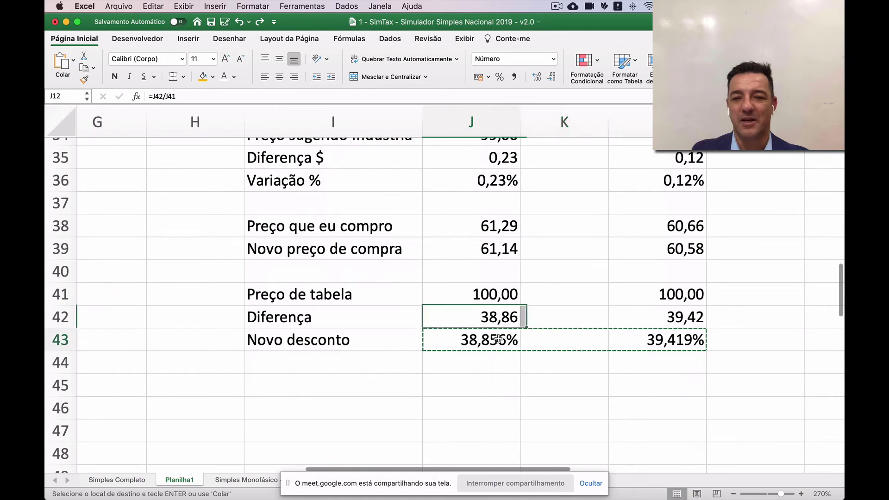
left_click_drag(499, 340, 680, 340)
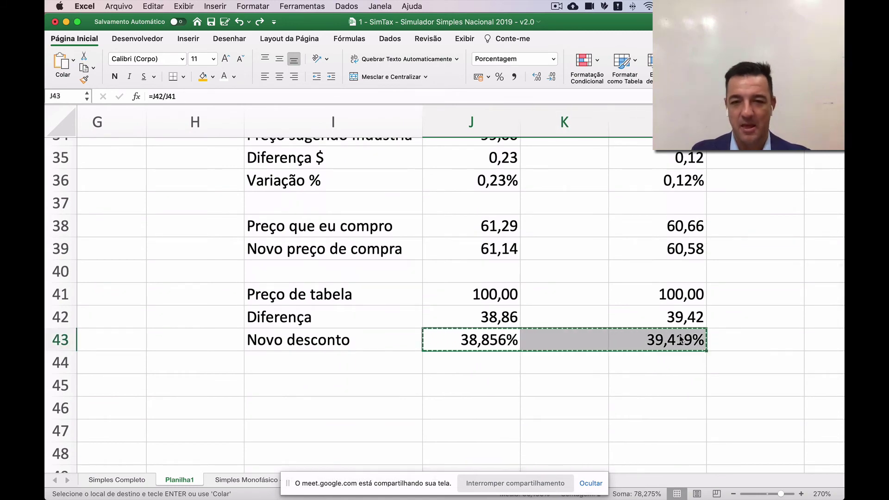
Paste the copied discounts as values only into the percentage Desc row, starting at J11, undoing the regular paste.
scroll(611, 337, "up", 10)
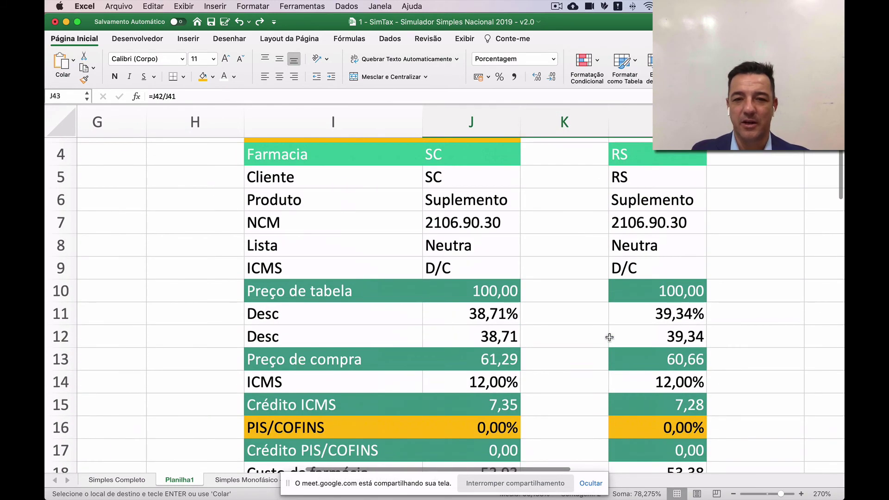
left_click(488, 317)
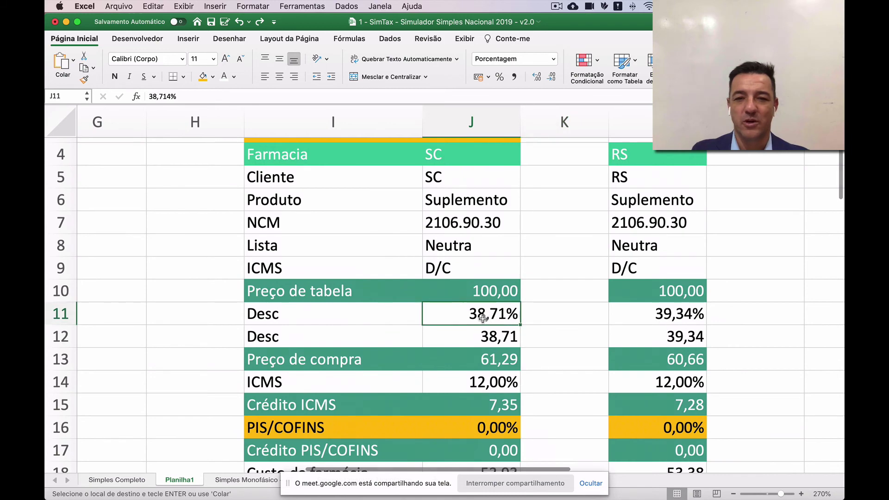
left_click(70, 66)
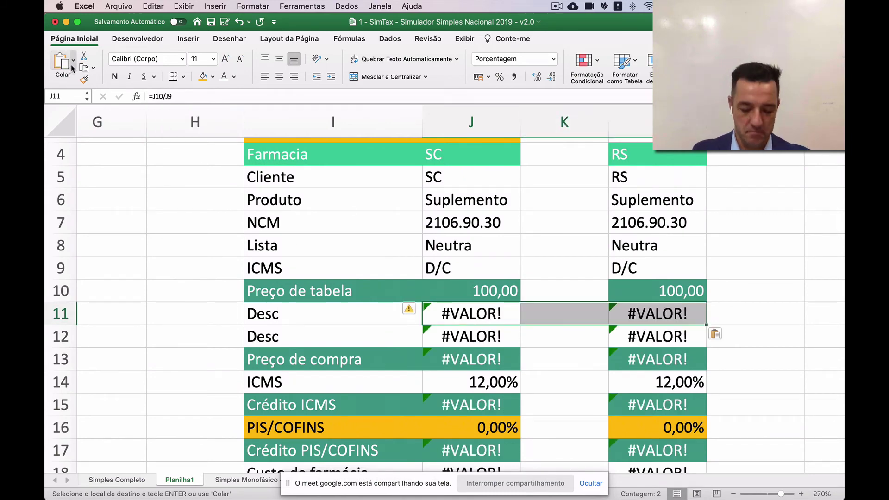
key("super+z")
left_click(73, 60)
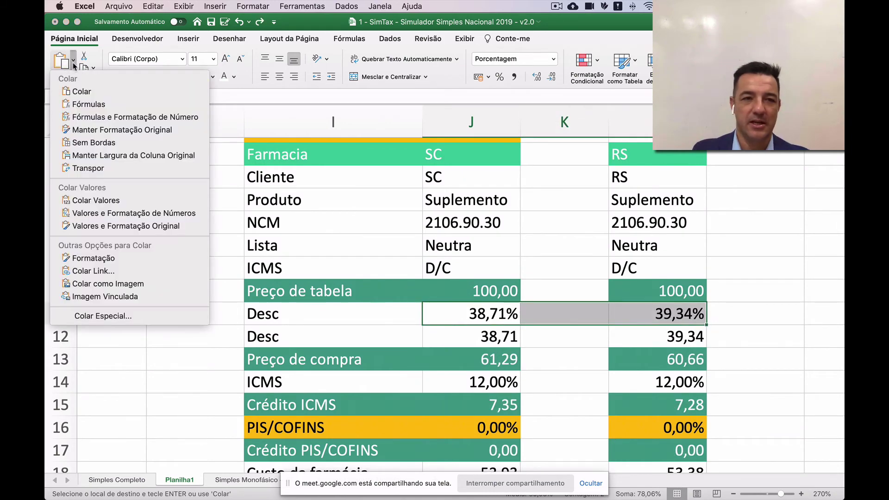
left_click(98, 200)
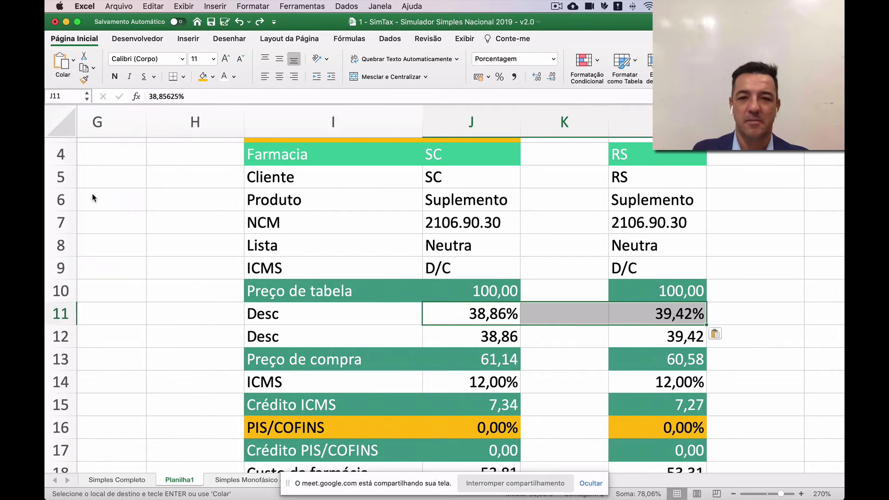
Check the recalculated Preço de venda in J22:L22 of the LP model.
left_click(573, 330)
scroll(574, 327, "down", 4)
scroll(573, 326, "down", 5)
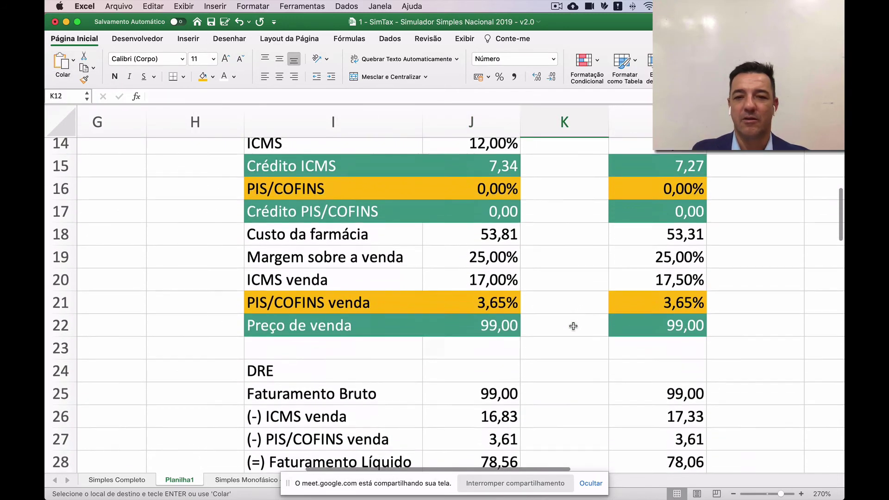
left_click_drag(479, 320, 649, 319)
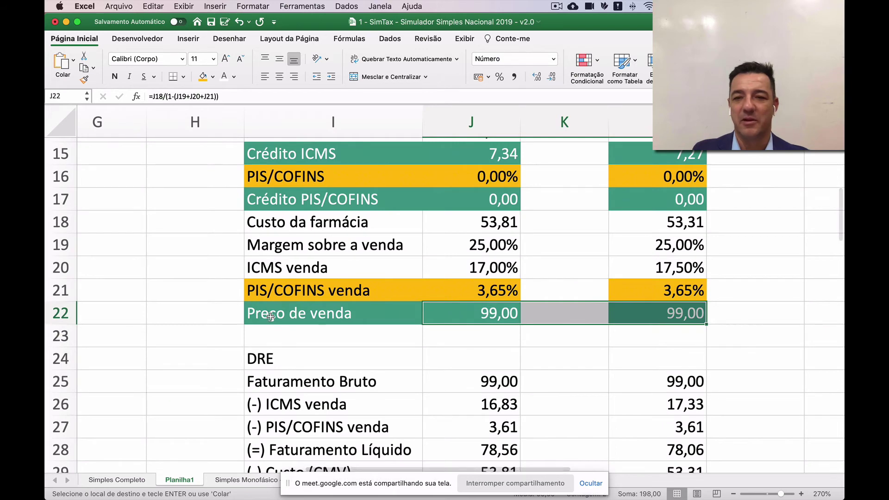
Change the Farmácia label of the RS column in cell L2 to LP.
scroll(308, 321, "up", 8)
scroll(309, 321, "up", 3)
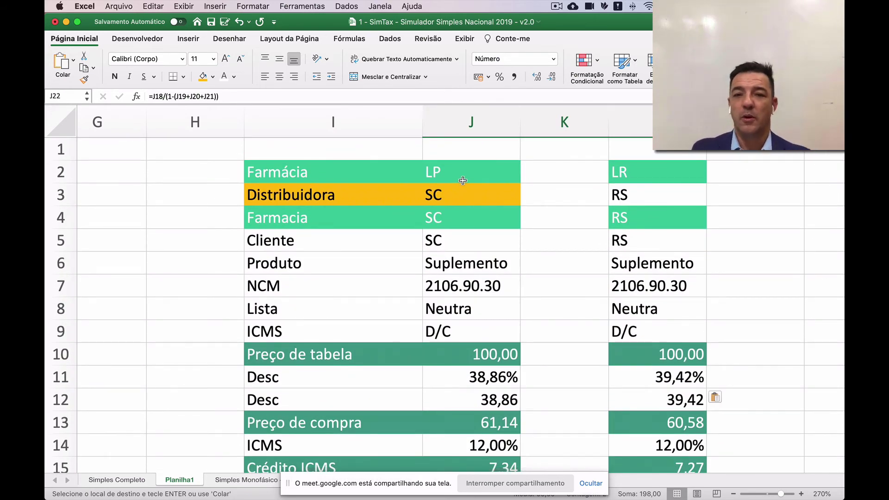
left_click(496, 167)
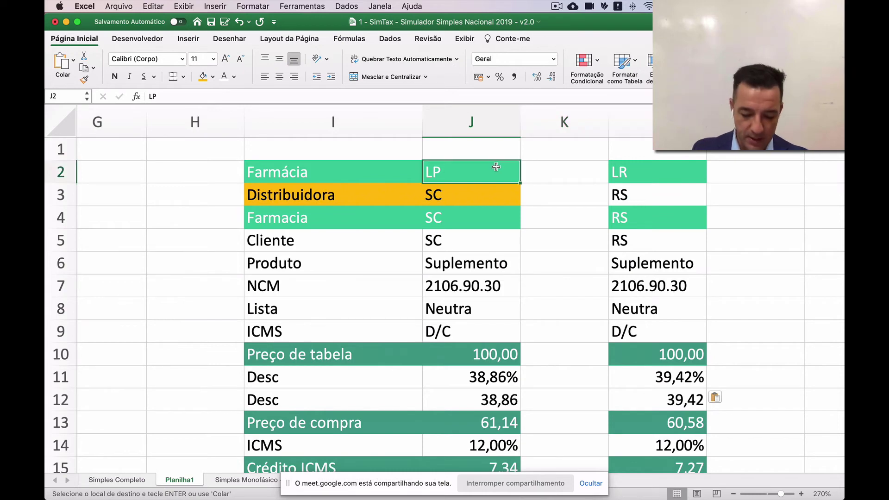
key("Right")
key("Right")
key("Return")
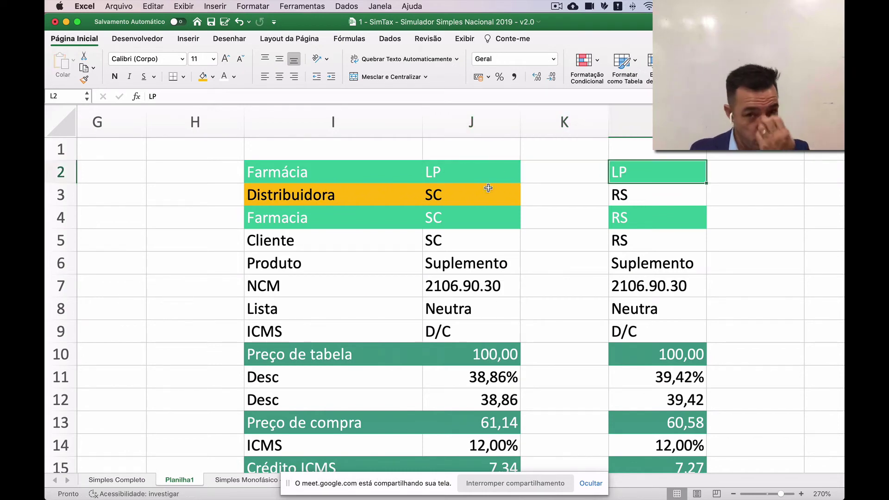
Examine the LP model's PIS/COFINS row and compare the Lucro Bruto in row 30 across the LR and LP models.
scroll(486, 232, "down", 10)
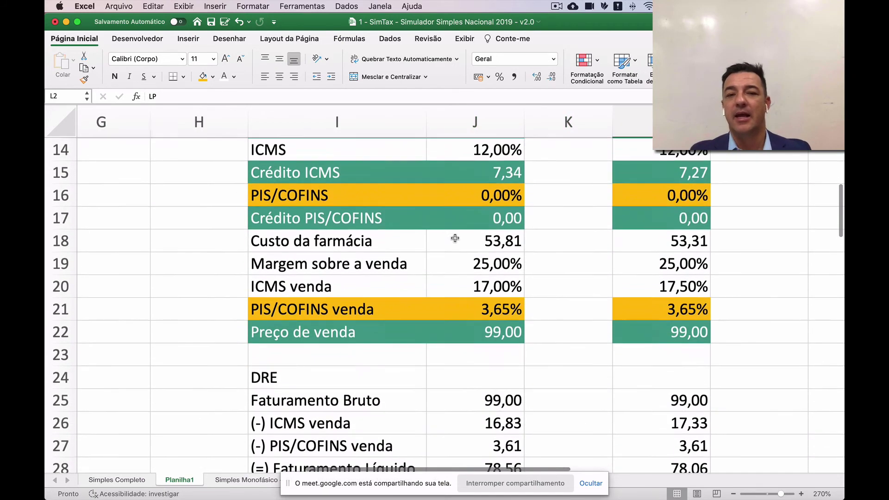
left_click_drag(399, 185, 658, 197)
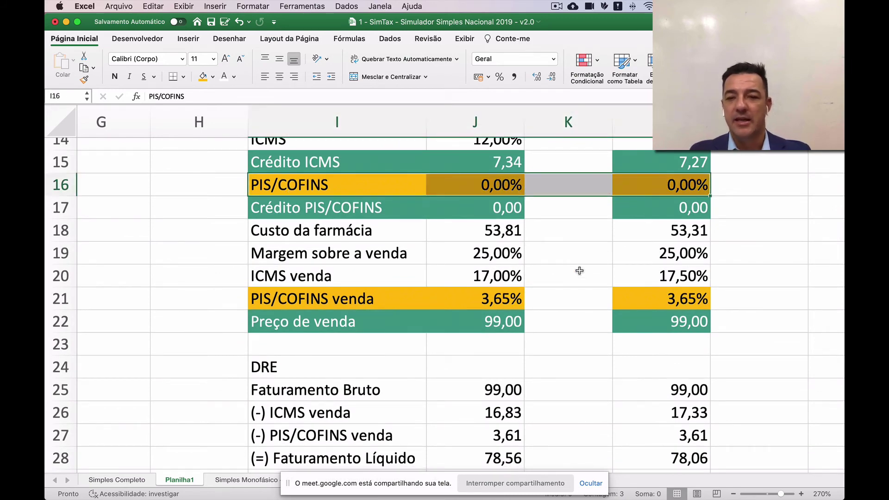
scroll(443, 269, "left", 8)
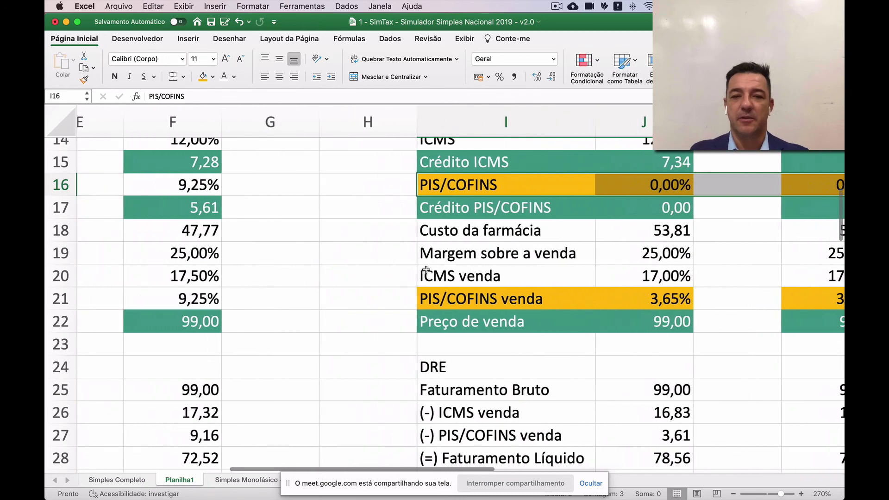
scroll(425, 271, "down", 5)
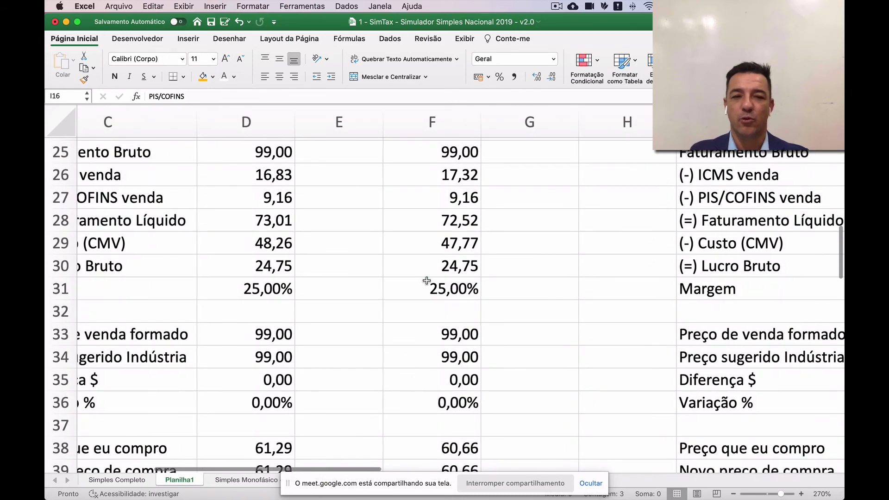
scroll(427, 278, "left", 3)
left_click(442, 272)
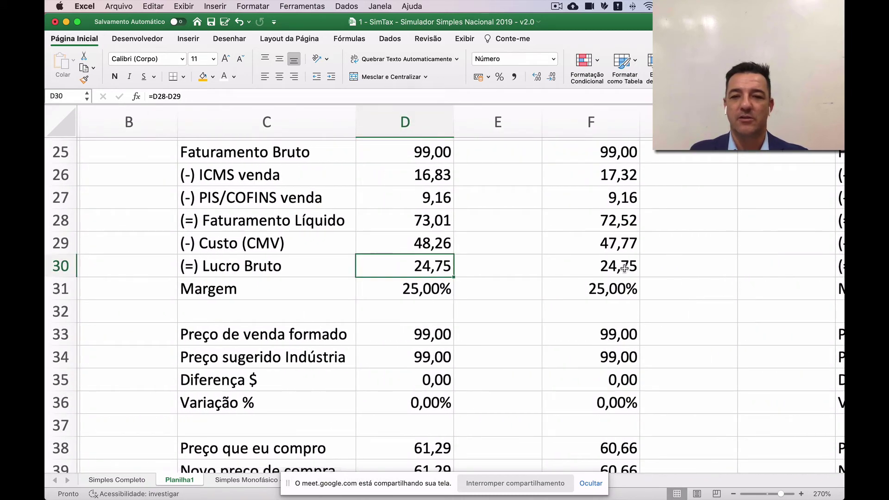
left_click(576, 266)
scroll(625, 269, "right", 2)
scroll(625, 269, "right", 3)
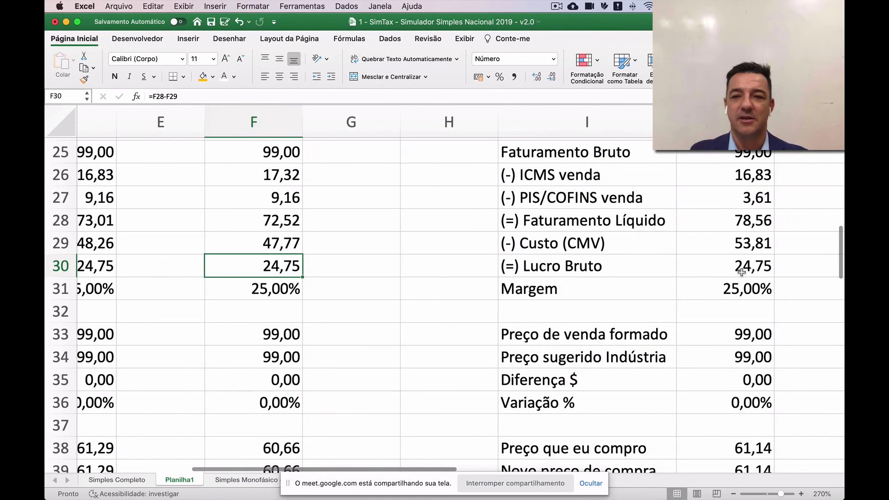
left_click(740, 271)
scroll(739, 272, "right", 3)
scroll(713, 270, "right", 3)
left_click(648, 266)
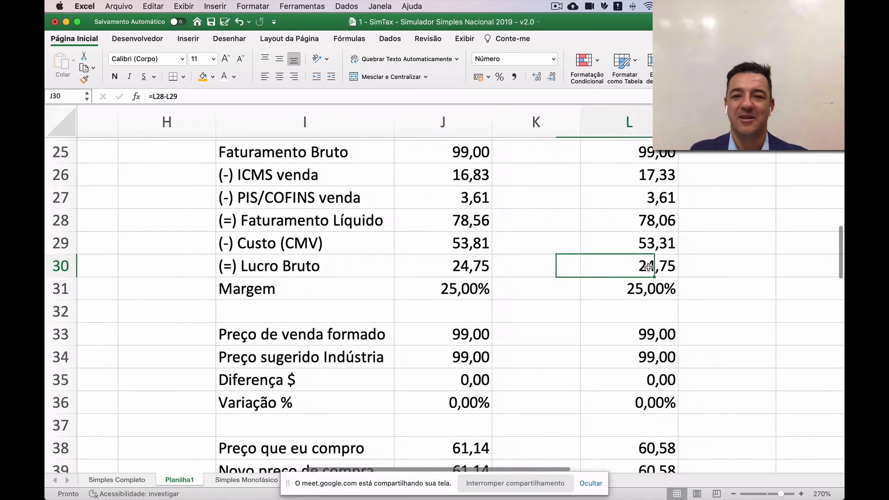
Review the discounts, PIS/COFINS rates and DRE figures of the LR and LP models side by side.
scroll(650, 280, "left", 6)
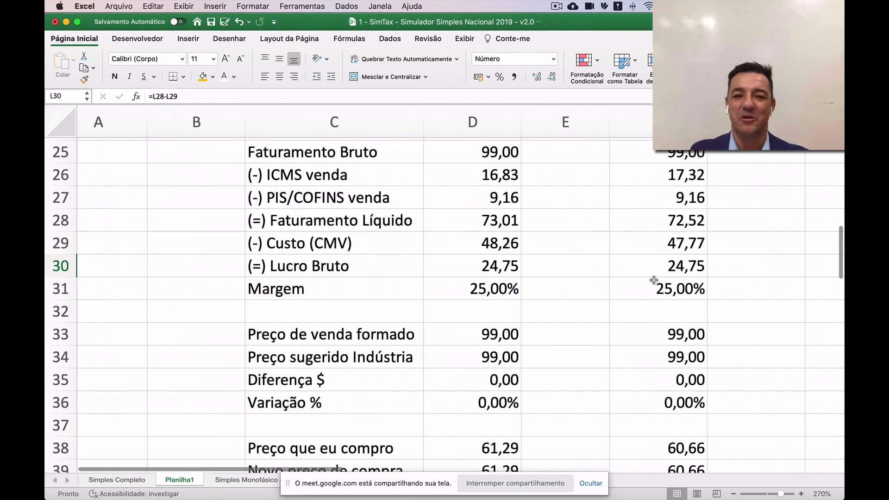
scroll(654, 280, "up", 1)
scroll(654, 279, "up", 5)
scroll(654, 279, "right", 2)
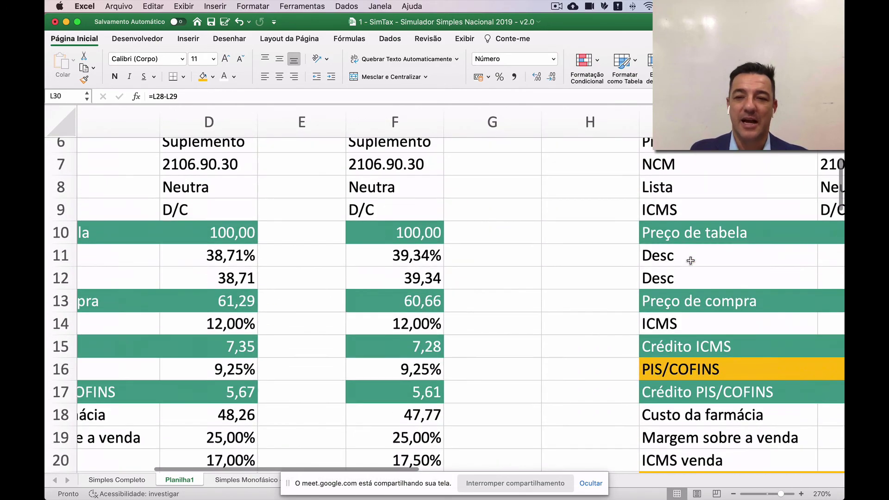
scroll(576, 204, "right", 1)
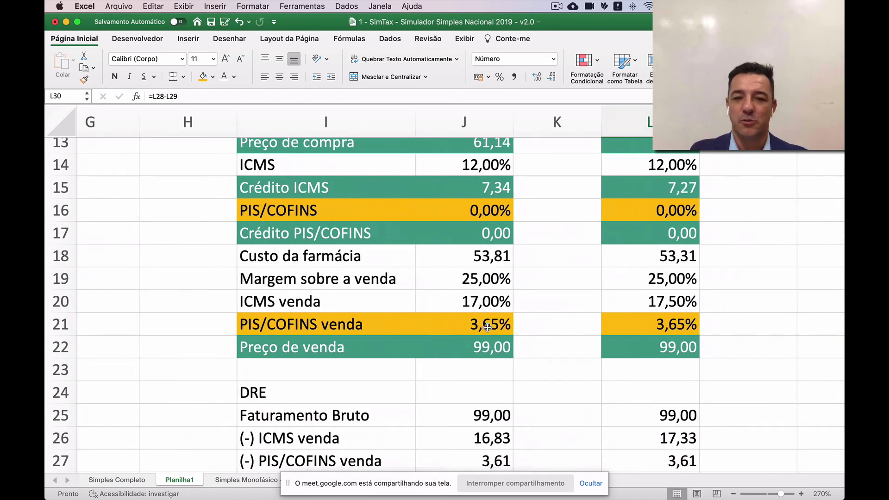
scroll(492, 327, "down", 3)
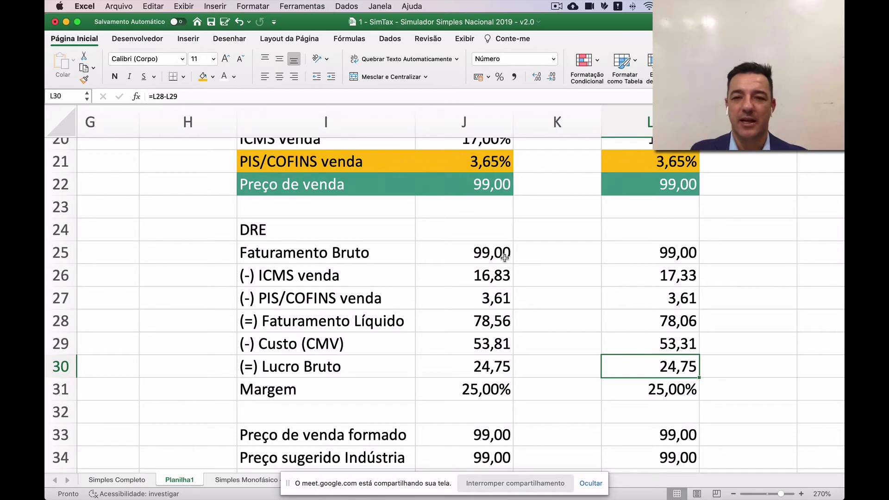
scroll(519, 272, "down", 2)
scroll(519, 272, "up", 10)
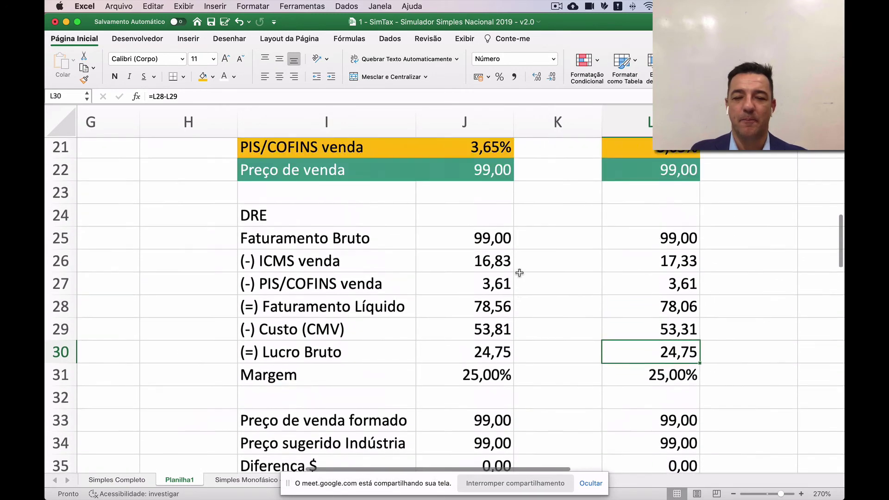
scroll(519, 272, "left", 2)
scroll(519, 272, "left", 4)
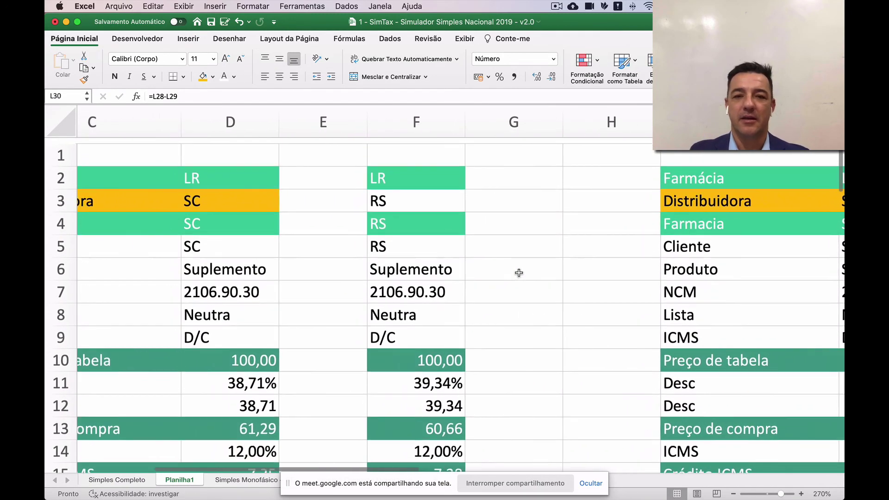
Stop sharing the screen and switch to the Google Meet call in Chrome.
left_click(534, 483)
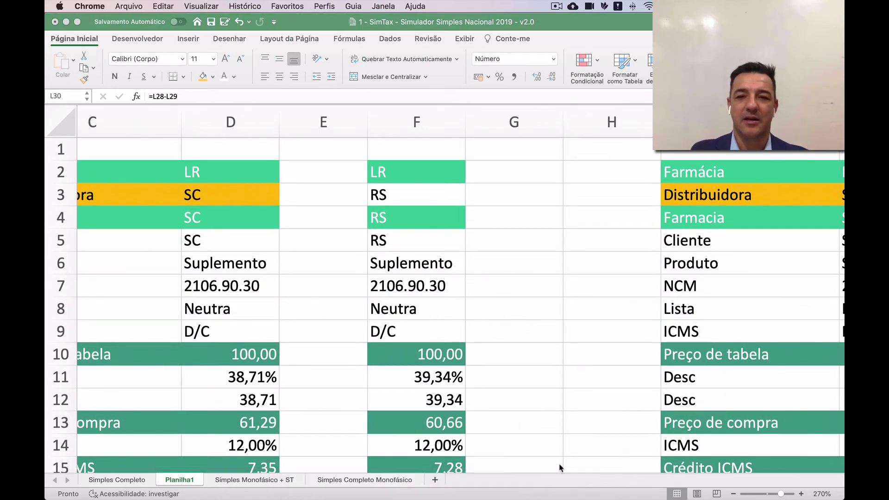
key("super+Tab")
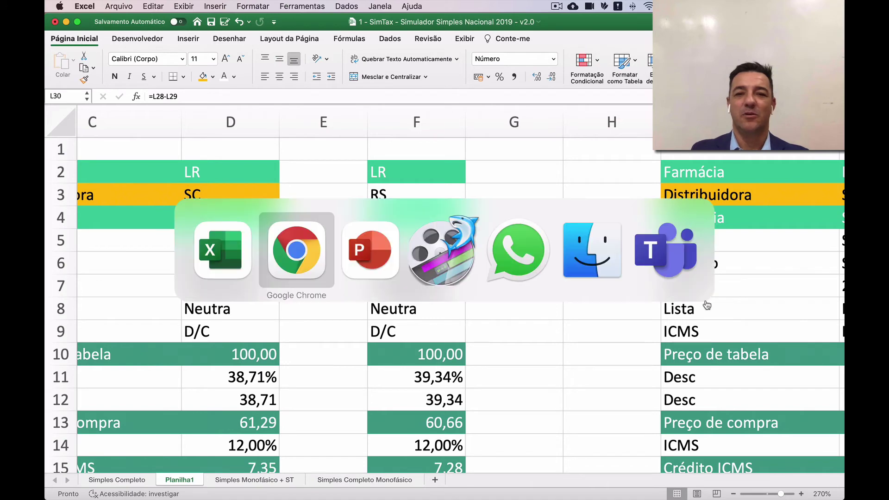
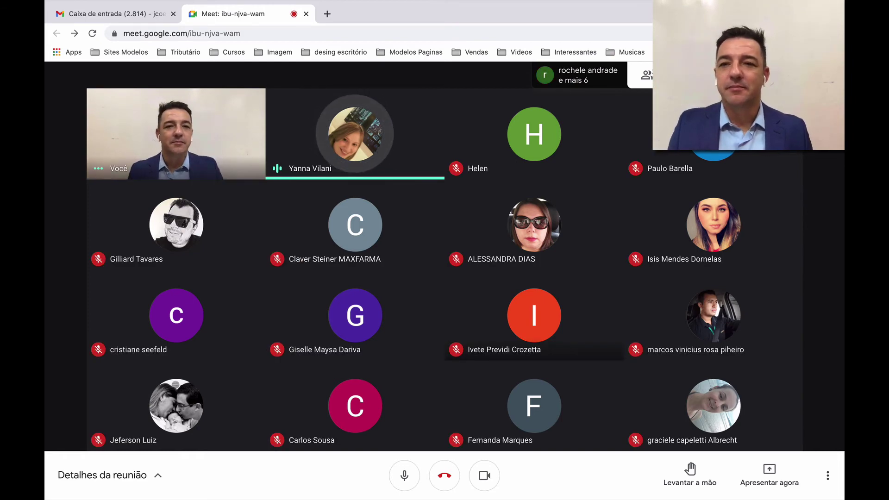
Open the meeting chat, read the participants' questions and close it again.
left_click(822, 74)
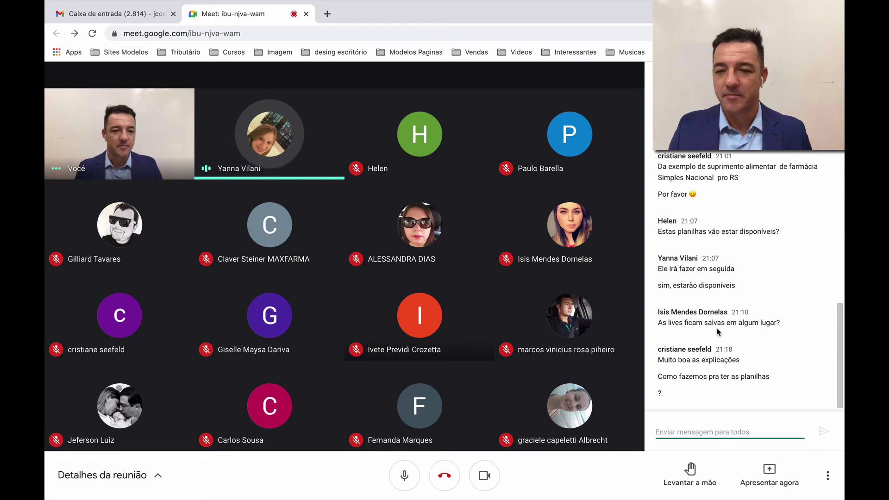
left_click(726, 359)
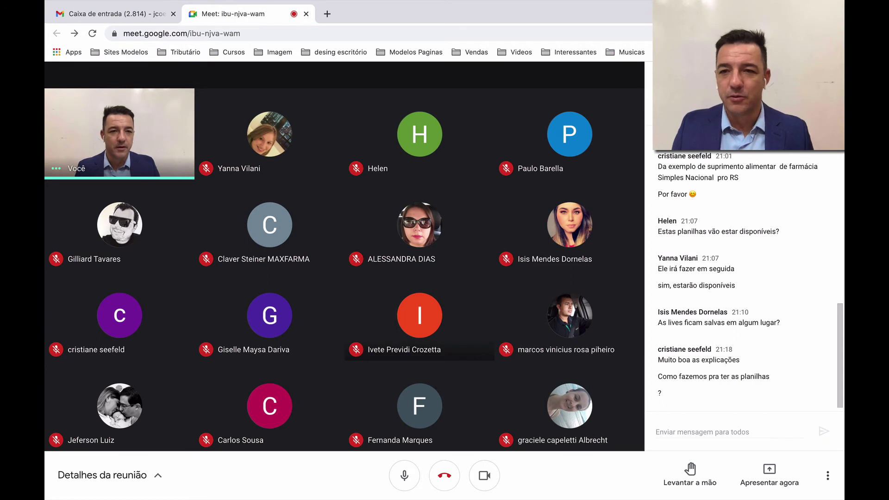
key("ctrl+alt+c")
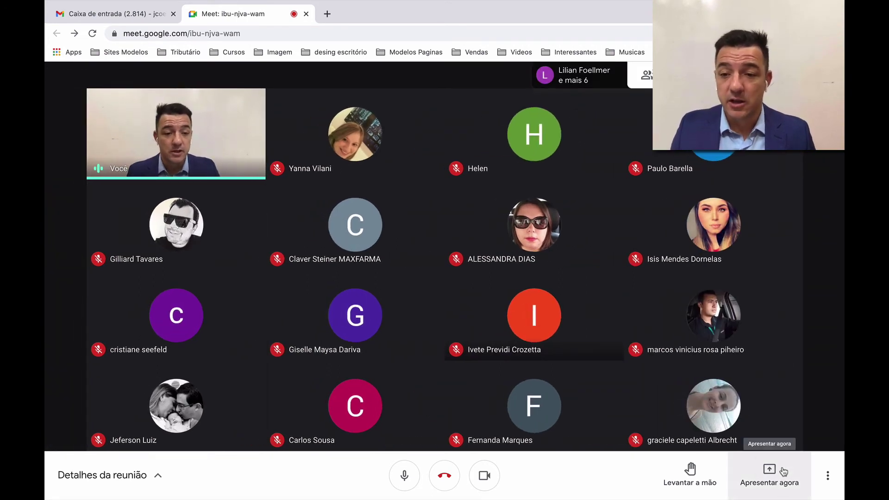
Present the entire screen in the Google Meet call again.
left_click(770, 472)
left_click(753, 379)
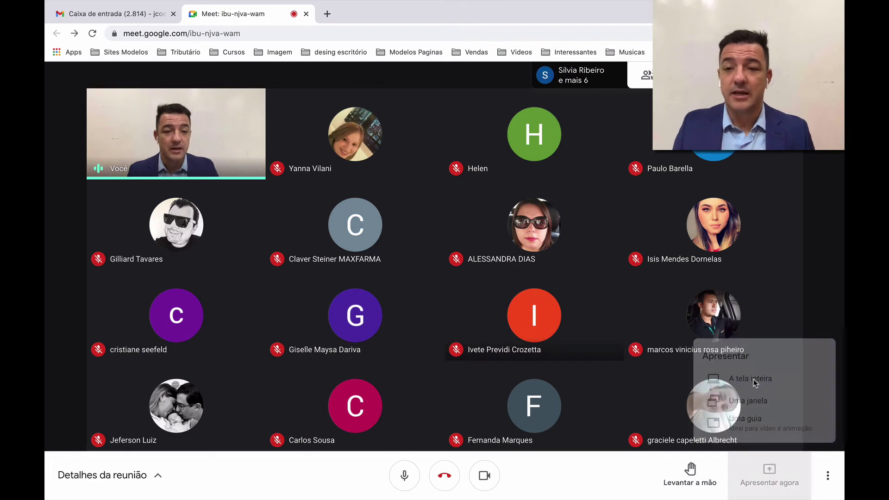
left_click(444, 226)
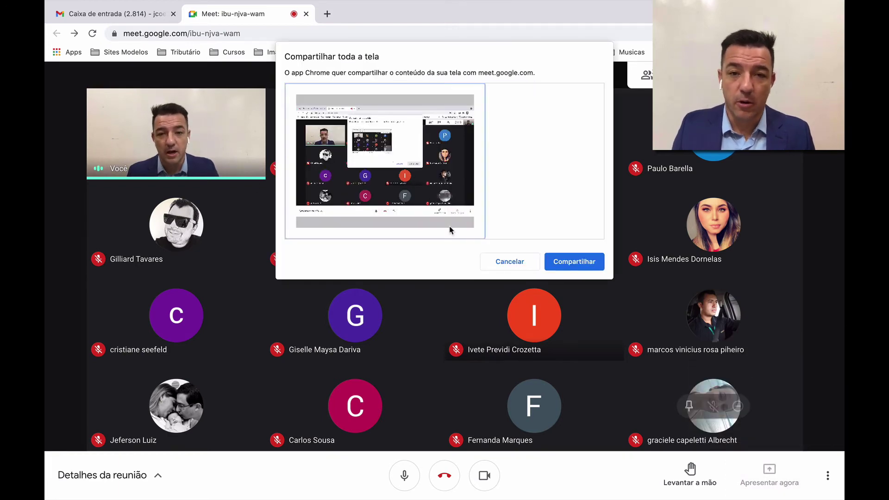
left_click(568, 262)
mouse_move(399, 493)
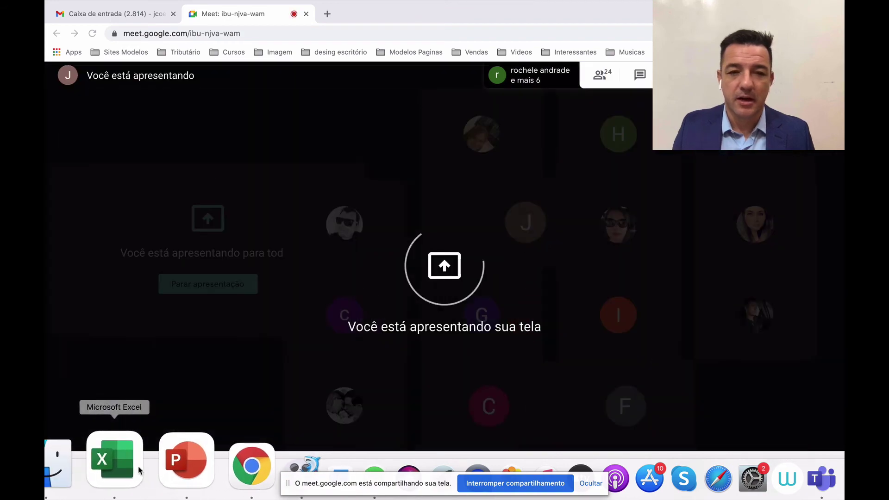
Switch to Excel and open the Simples Completo sheet at the monthly revenue table.
left_click(111, 463)
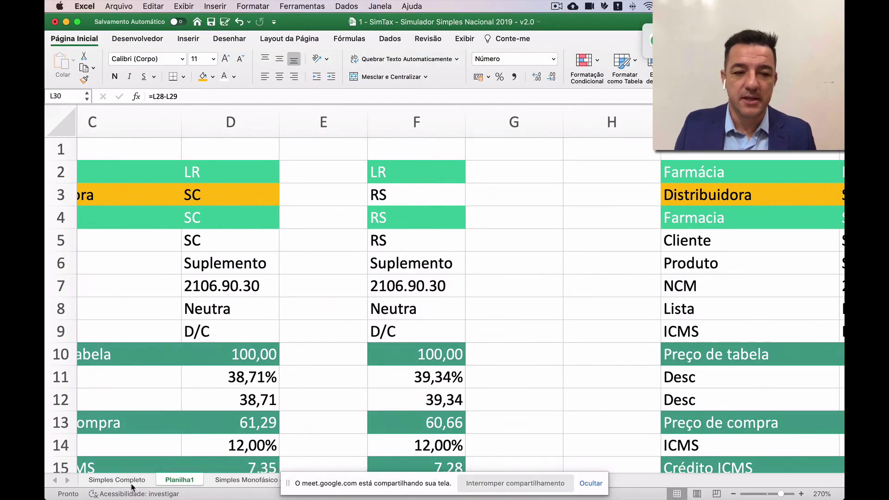
left_click(131, 484)
scroll(612, 275, "up", 2)
scroll(613, 275, "up", 3)
scroll(612, 275, "down", 5)
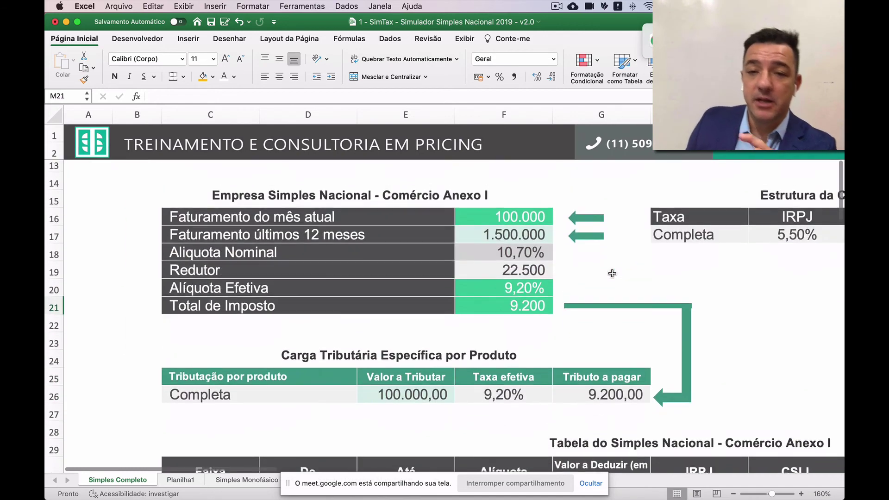
scroll(612, 275, "up", 5)
scroll(612, 273, "right", 2)
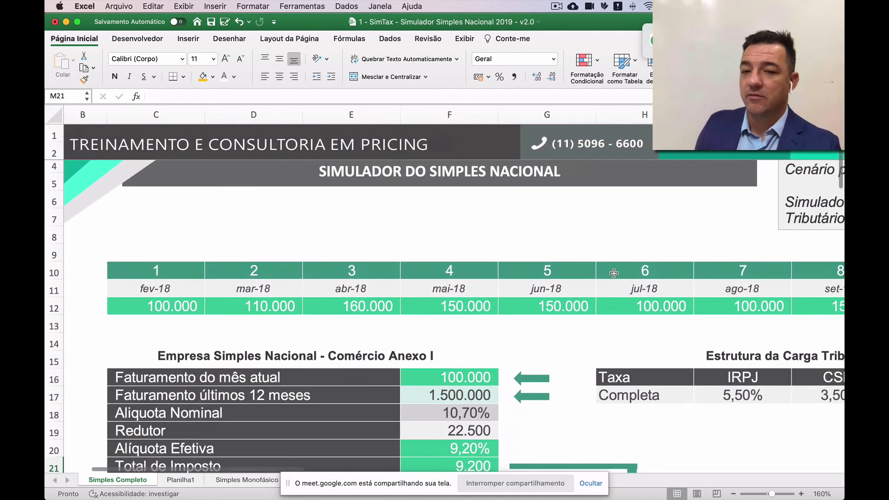
Examine the twelve monthly revenue figures in row 12, selecting the range from fev-18 to jan-19, and the adjacent current month.
left_click(179, 309)
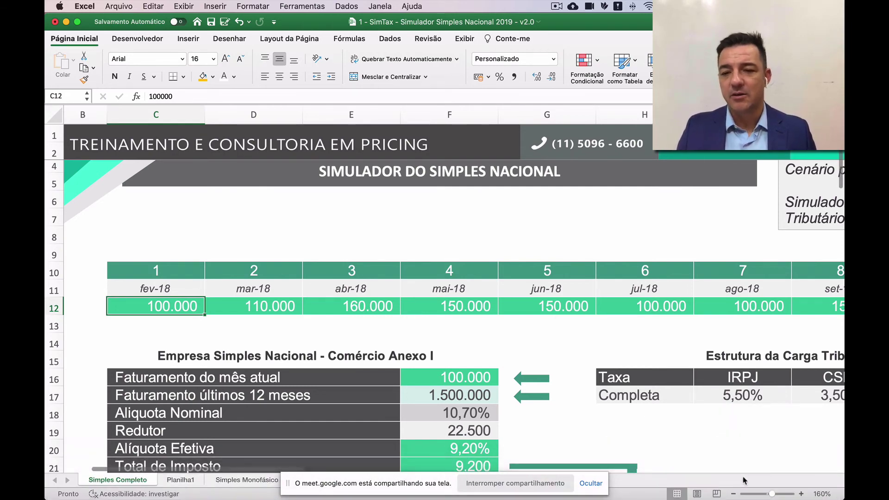
left_click(733, 494)
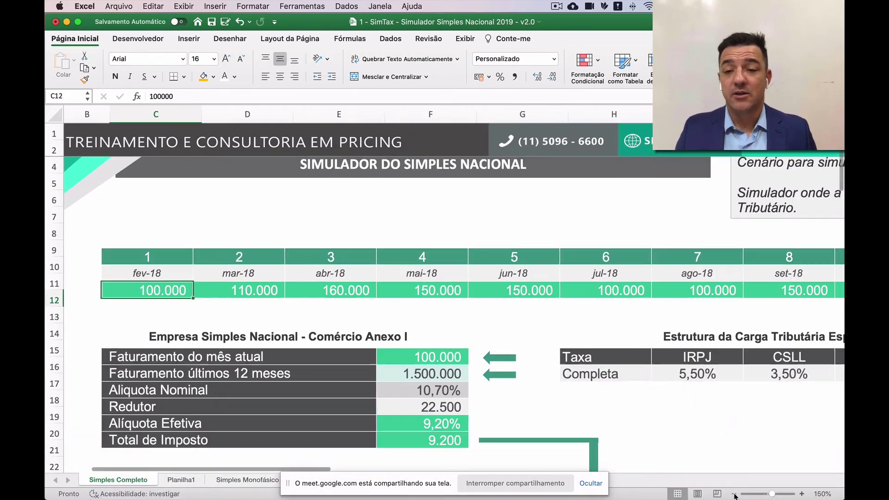
left_click(734, 495)
left_click(734, 495)
left_click(734, 495)
left_click(734, 495)
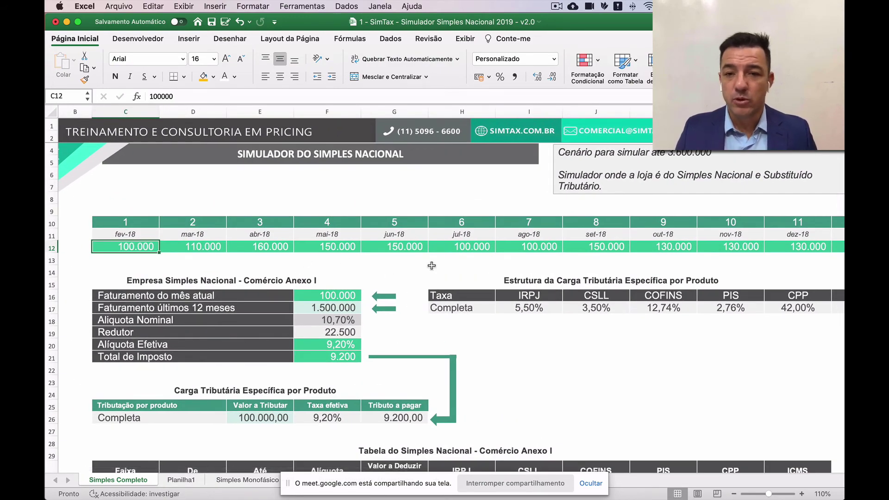
scroll(432, 265, "right", 10)
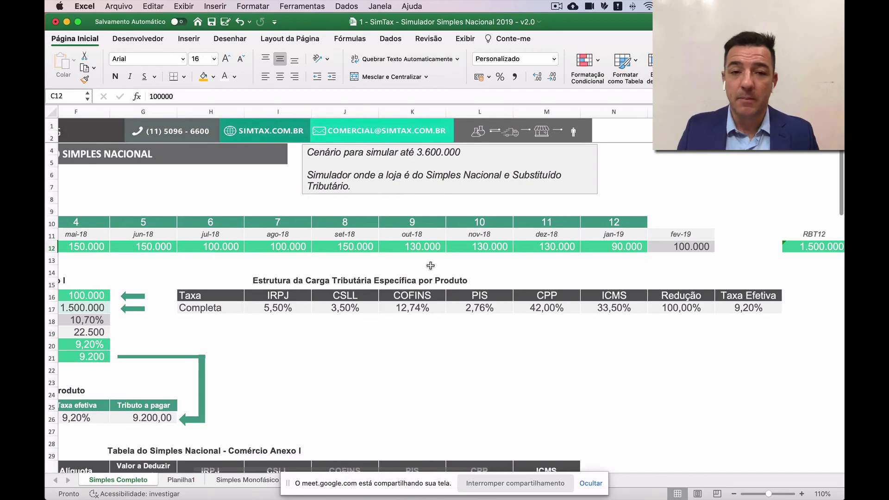
left_click_drag(616, 247, 439, 250)
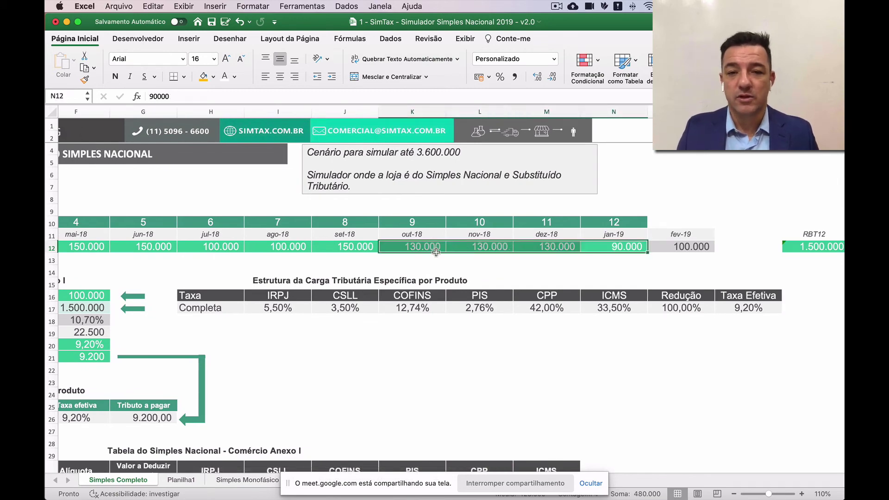
scroll(444, 265, "left", 10)
left_click(158, 247)
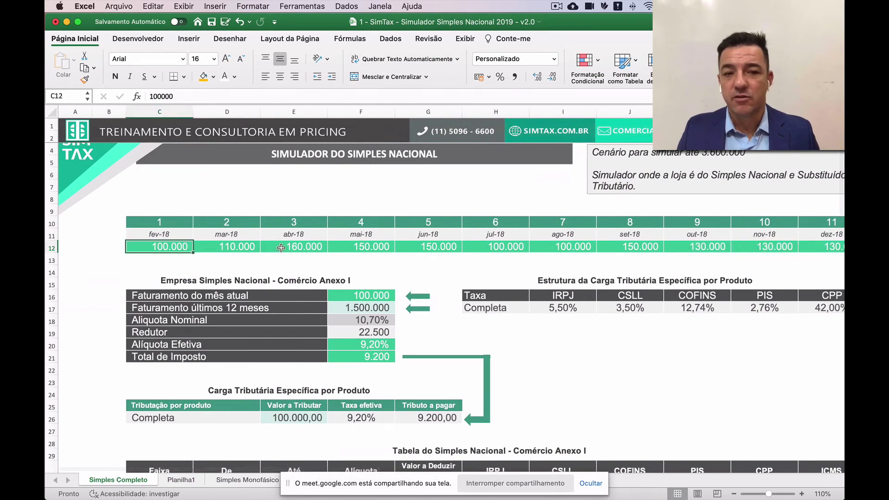
scroll(611, 247, "right", 6)
left_click(611, 246, "shift")
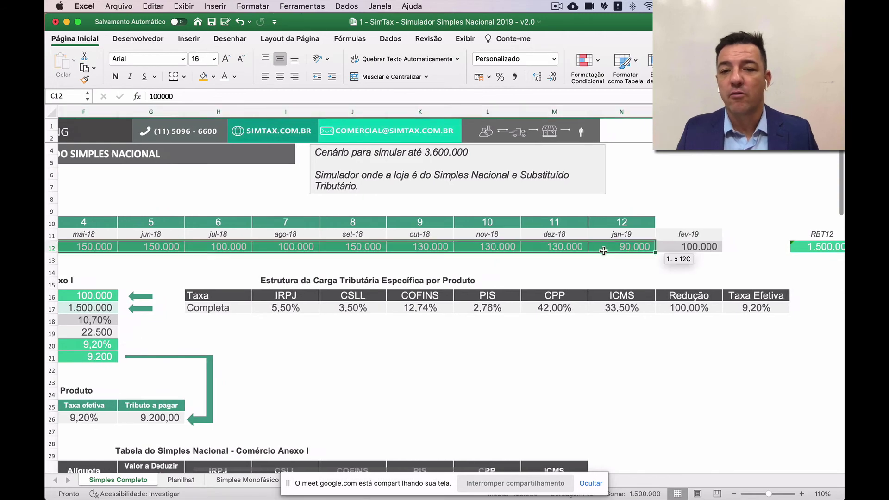
scroll(470, 254, "left", 6)
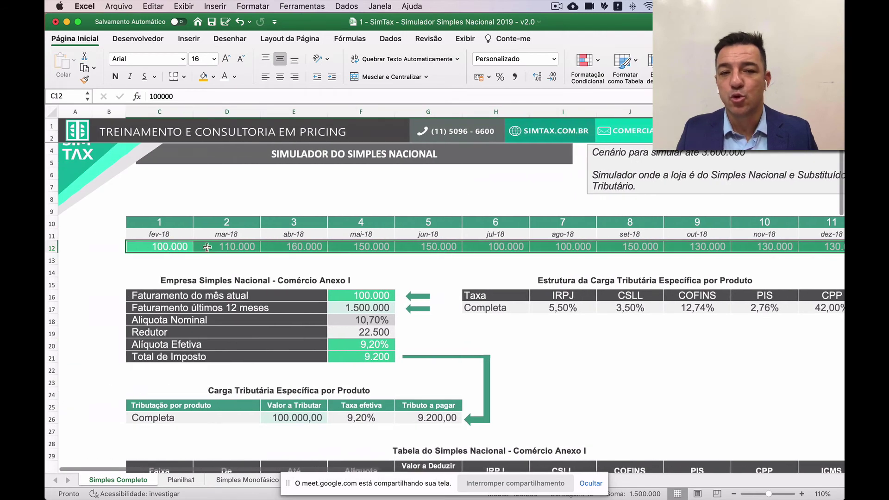
scroll(609, 253, "right", 6)
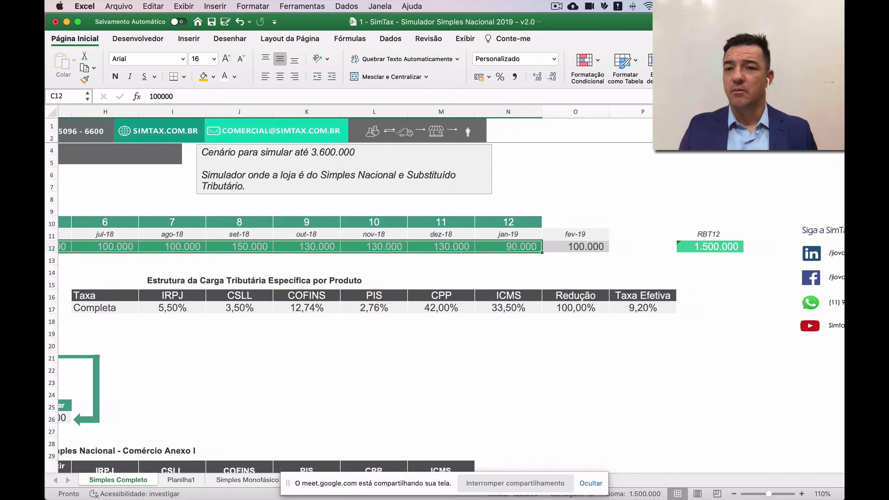
scroll(522, 255, "left", 6)
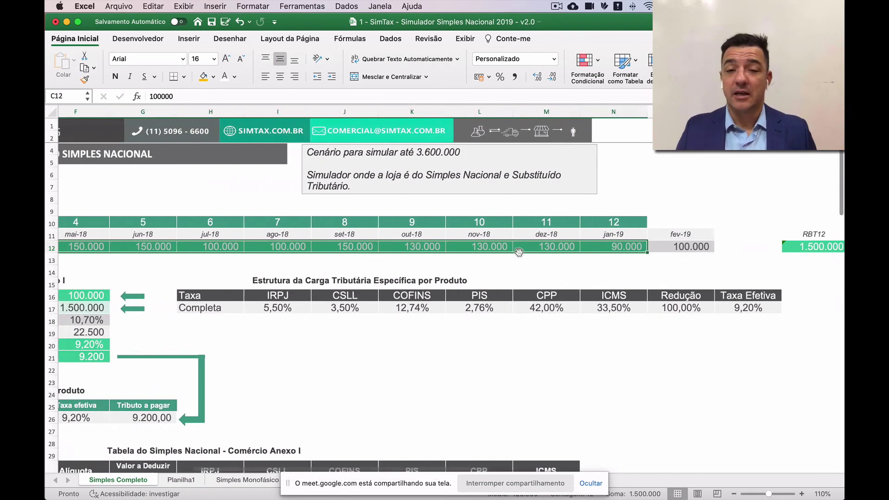
scroll(519, 251, "right", 6)
Set the current month's heading in cell O11 to Maio/21.
left_click(549, 235)
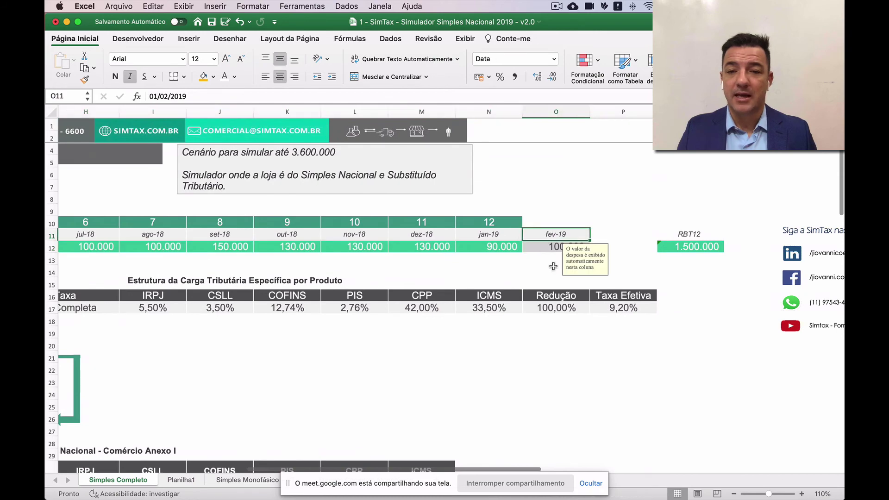
type("Maio")
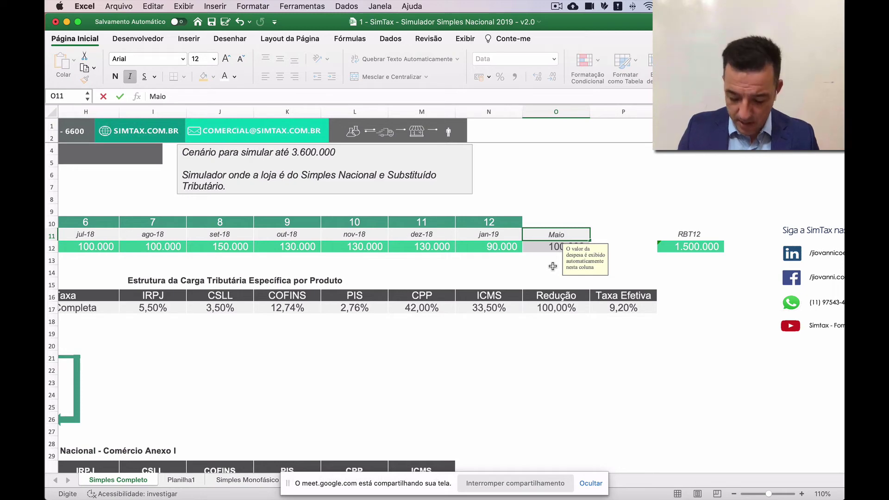
type("/21")
key("Return")
key("Up")
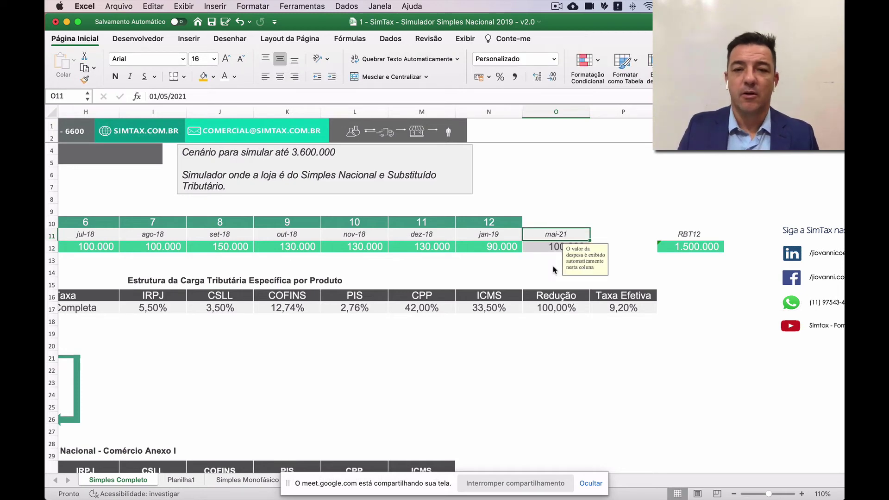
Set the heading of month 1 in cell C11 to Abril/20.
key("Left")
key("Left")
key("Left")
key("Left")
key("Left")
key("Left")
key("Left")
key("Left")
key("Left")
key("Left")
key("Left")
key("Left")
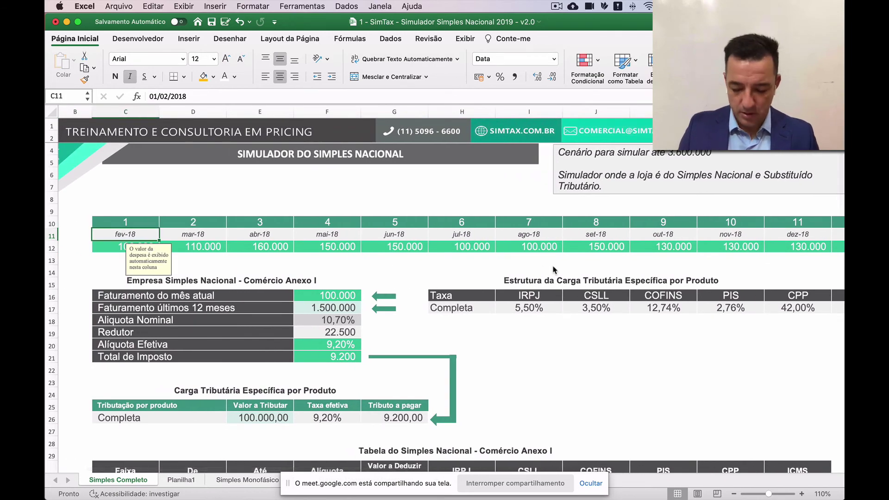
type("A")
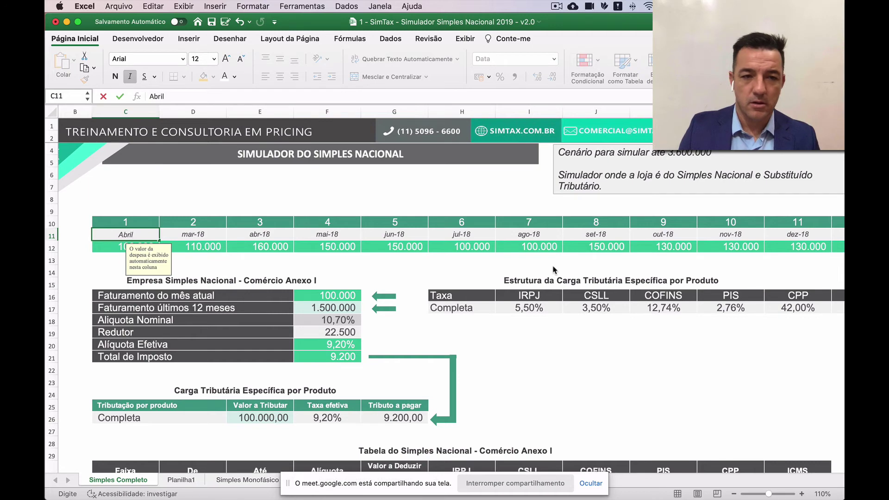
type("bril")
key("Return")
scroll(371, 277, "down", 2)
scroll(177, 239, "up", 3)
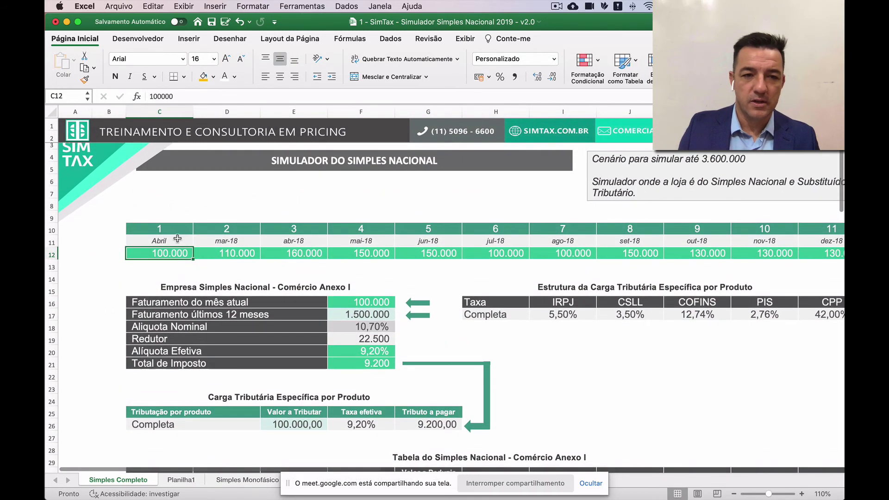
left_click(178, 240)
double_click(178, 240)
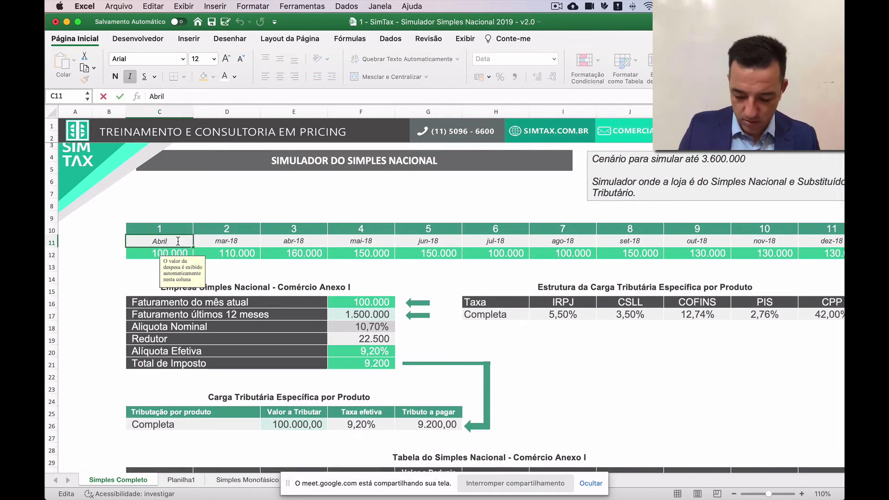
type("/20")
key("Return")
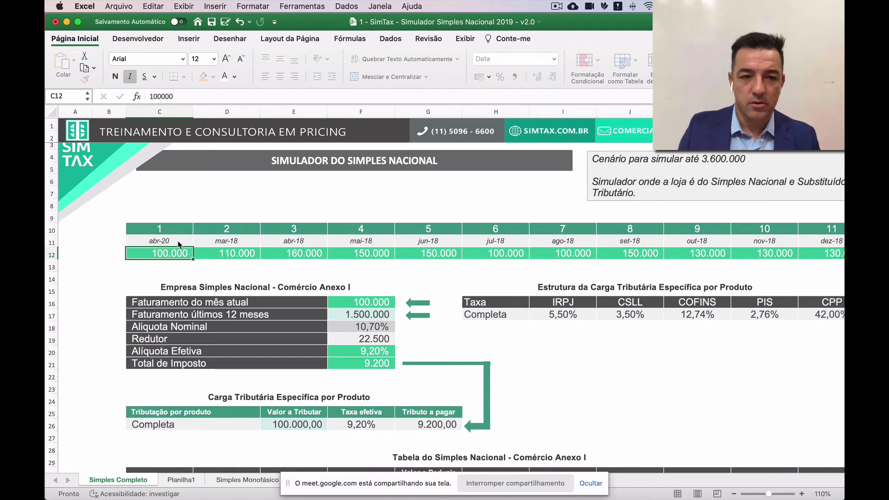
Try to fill the month headings from cell C11 alone across to month 12.
left_click(179, 239)
left_click_drag(194, 246, 658, 257)
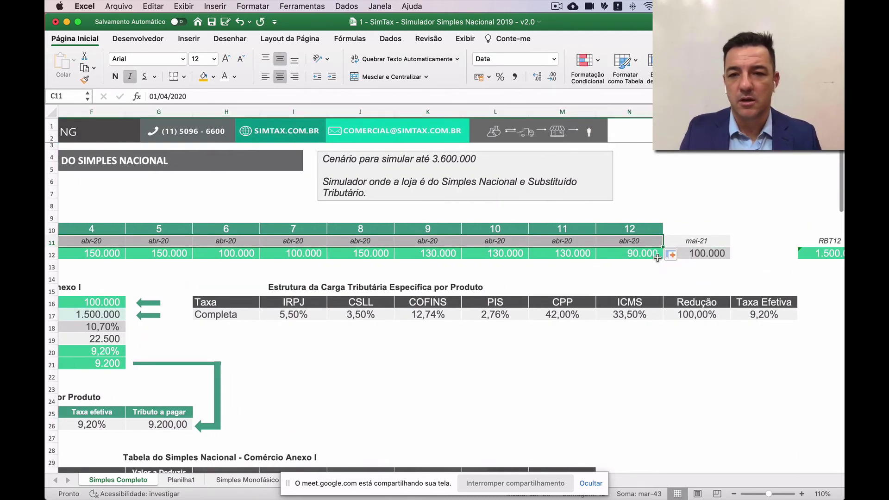
scroll(608, 259, "left", 5)
scroll(609, 259, "left", 2)
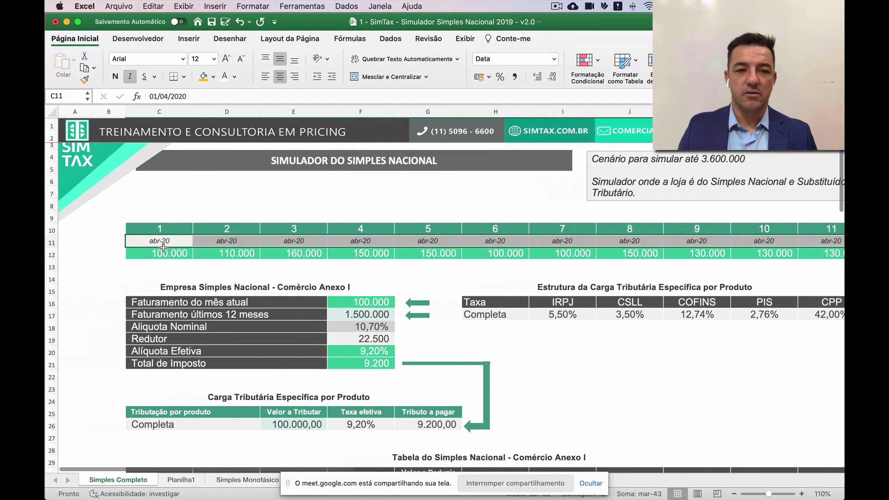
left_click(168, 239)
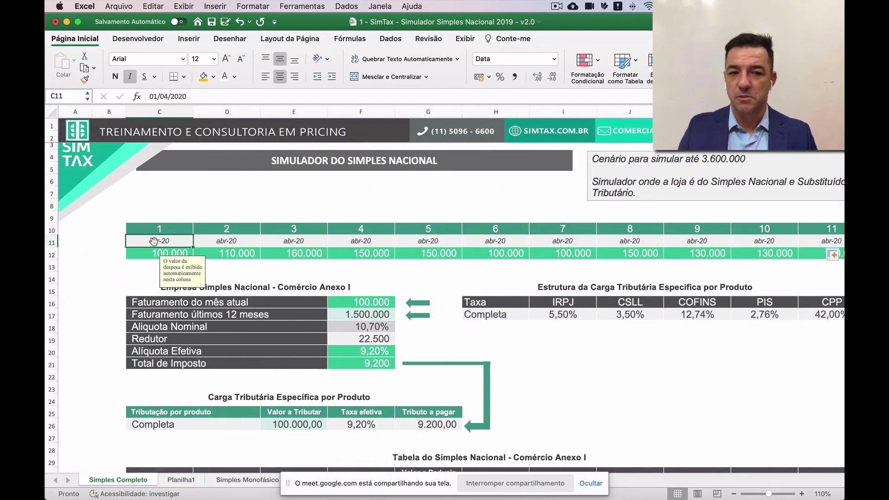
scroll(329, 244, "right", 3)
scroll(329, 244, "left", 4)
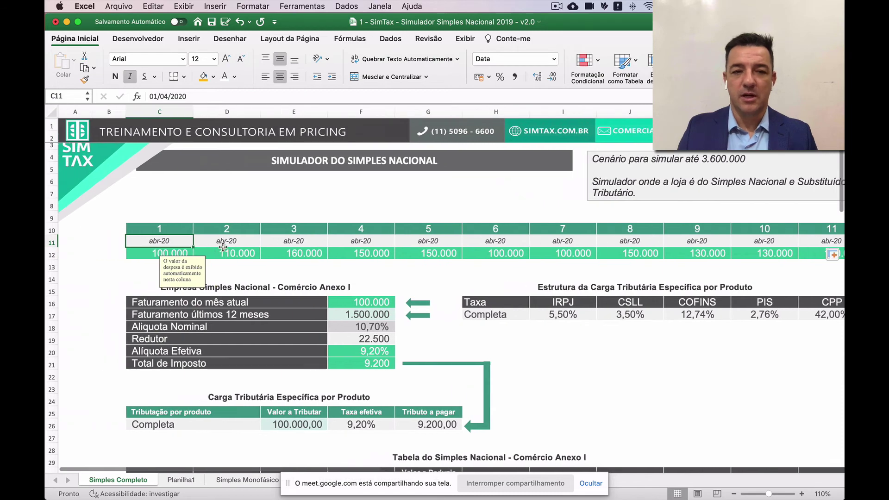
Set month 2's heading in D11 to May 2020 and fill the monthly series from C11:D11 across to month 12.
left_click(225, 242)
type("maio")
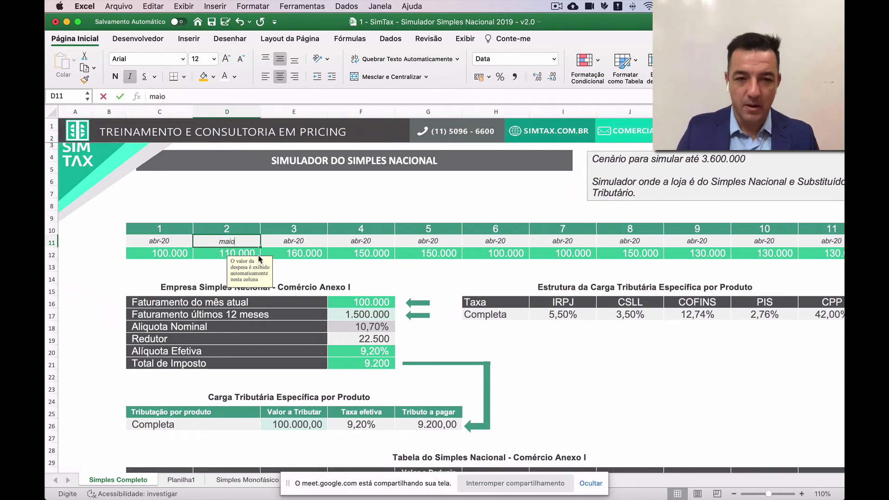
type("r")
key("BackSpace")
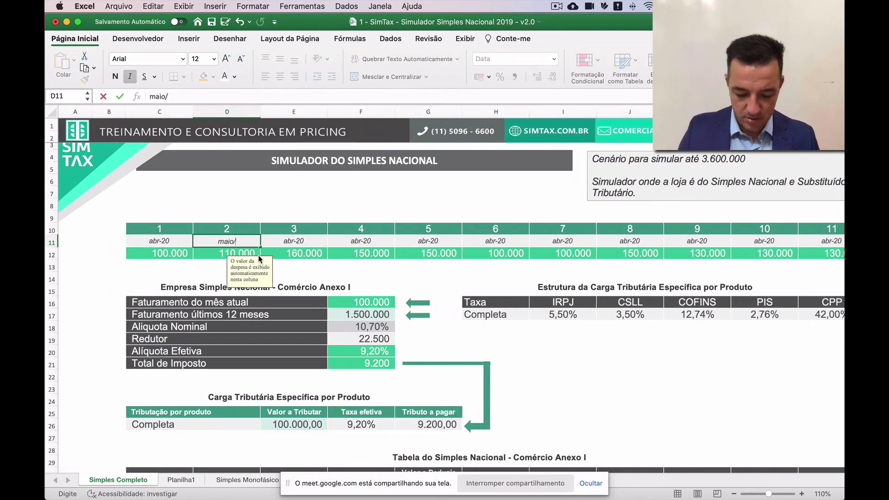
key("Return")
left_click_drag(159, 241, 668, 250)
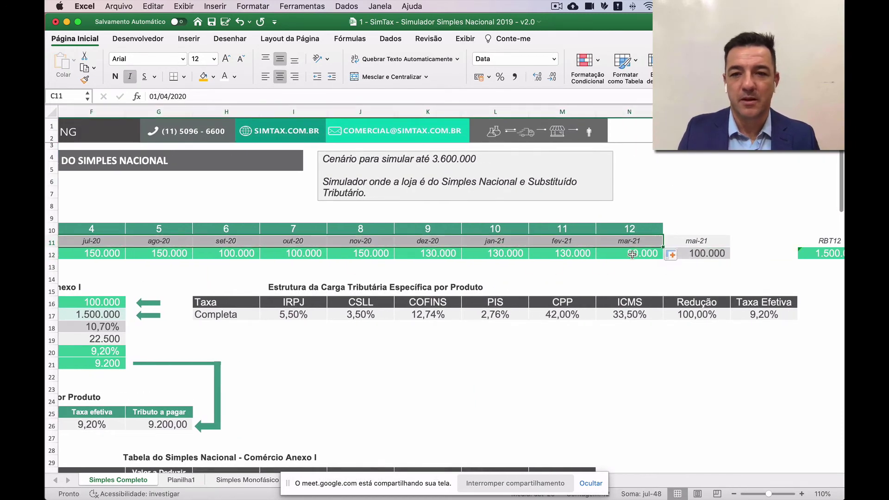
scroll(632, 254, "left", 5)
scroll(632, 254, "left", 2)
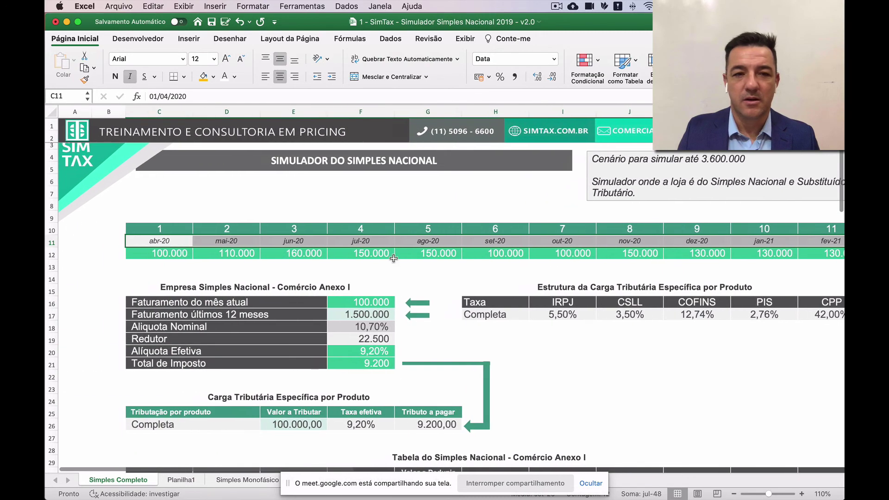
Copy the month headings in D11:N11 and paste them starting at C11, so month 1 becomes May 2020.
left_click(172, 241)
left_click(245, 240)
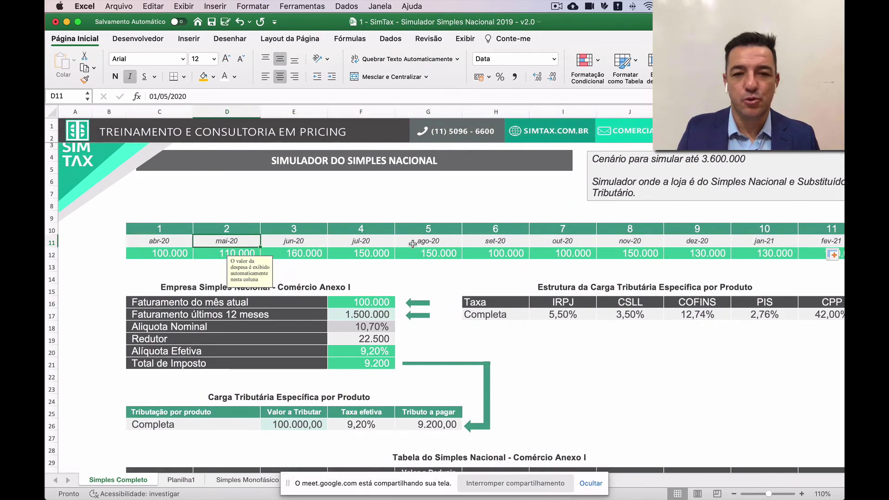
scroll(412, 244, "right", 5)
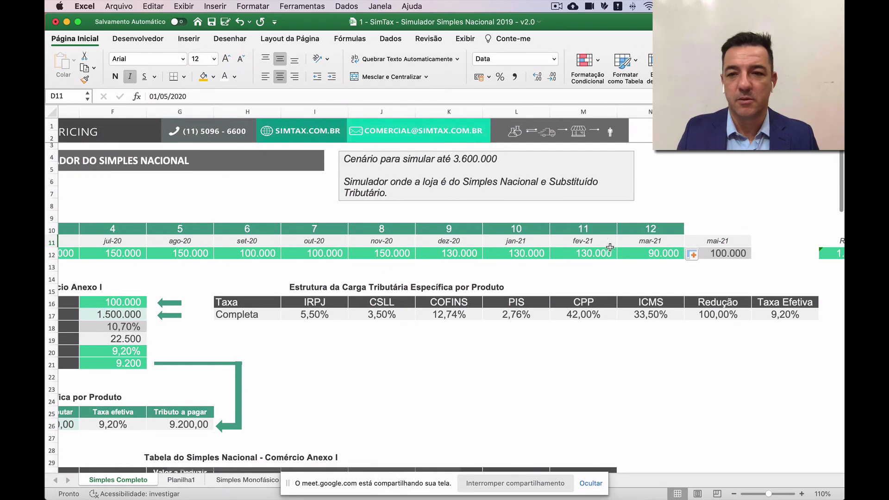
scroll(610, 246, "left", 5)
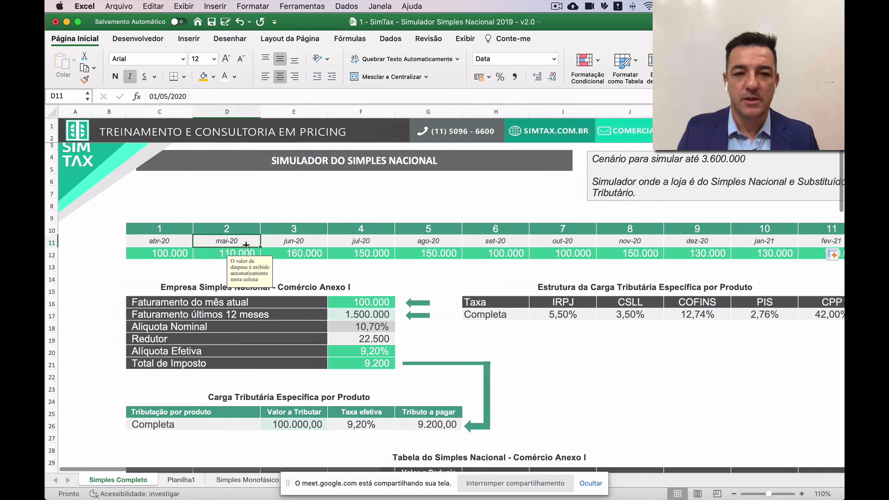
scroll(564, 246, "right", 6)
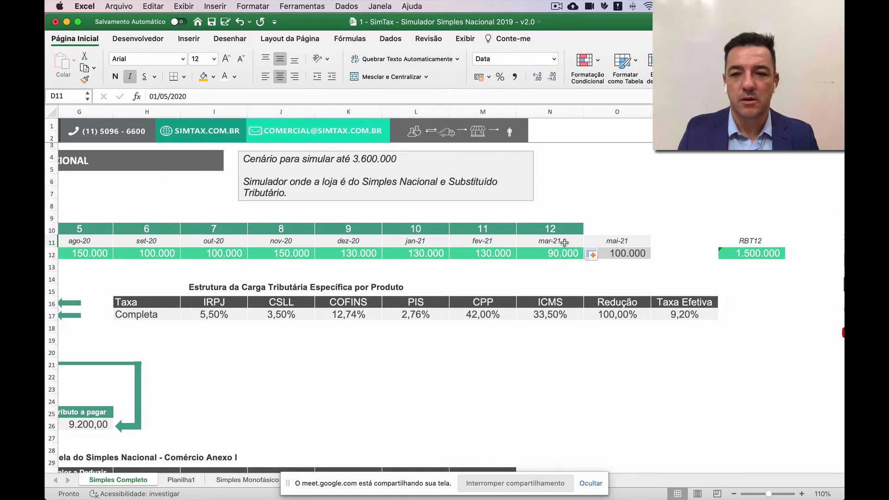
left_click(564, 242)
scroll(463, 237, "left", 6)
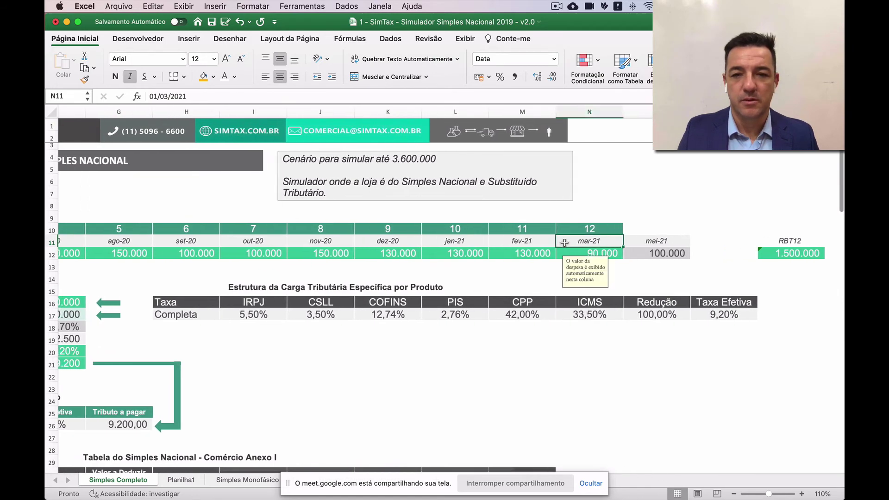
left_click(236, 241, "shift")
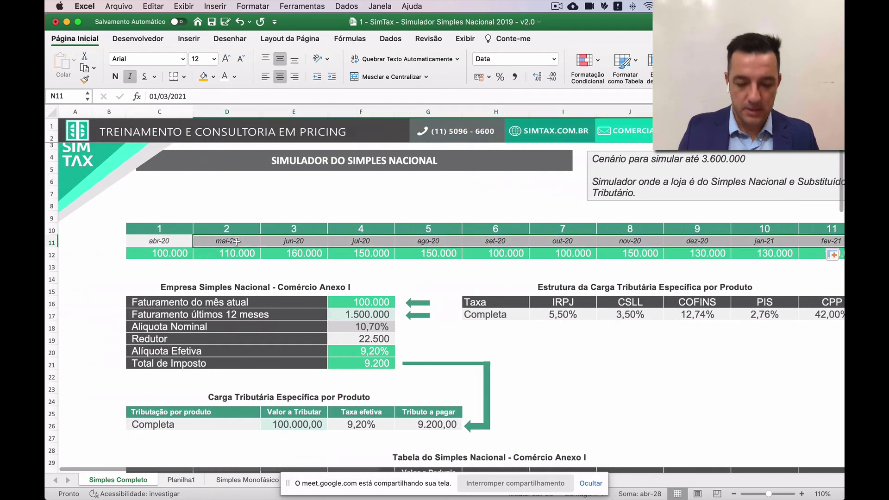
key("super+c")
key("Left")
key("Left")
key("Left")
key("Left")
key("Left")
key("Left")
key("Left")
key("Left")
key("Left")
key("Left")
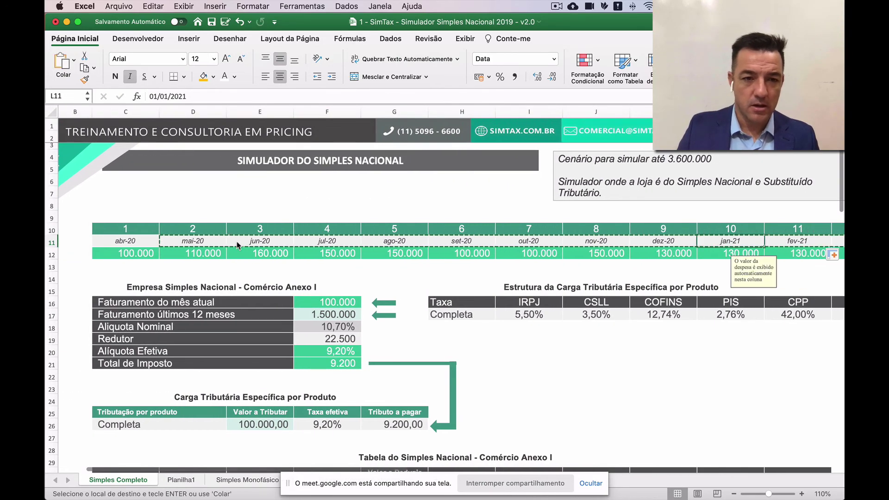
key("Return")
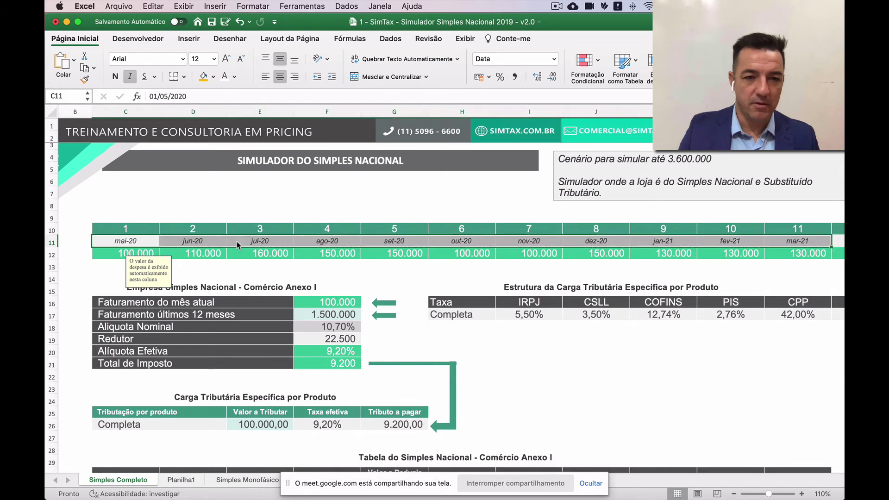
Extend the monthly heading series by one cell so month 12 in N11 reads April 2021.
scroll(324, 240, "right", 8)
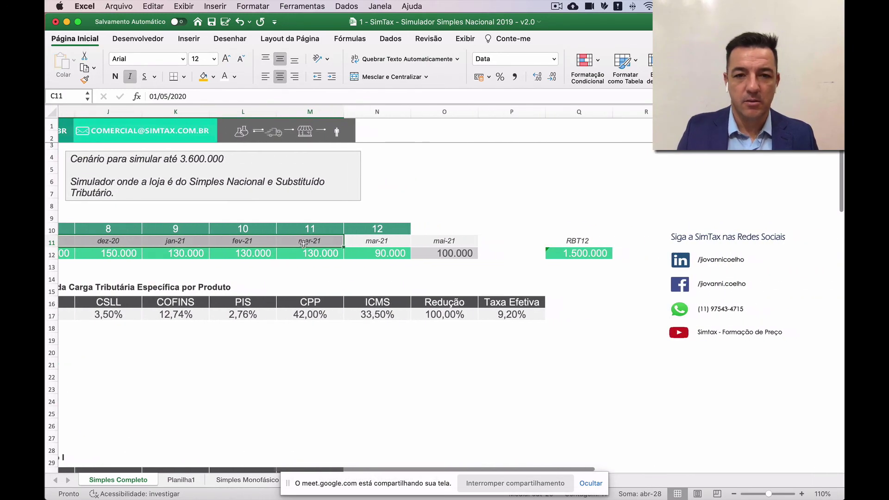
left_click_drag(256, 242, 388, 252)
scroll(287, 250, "left", 10)
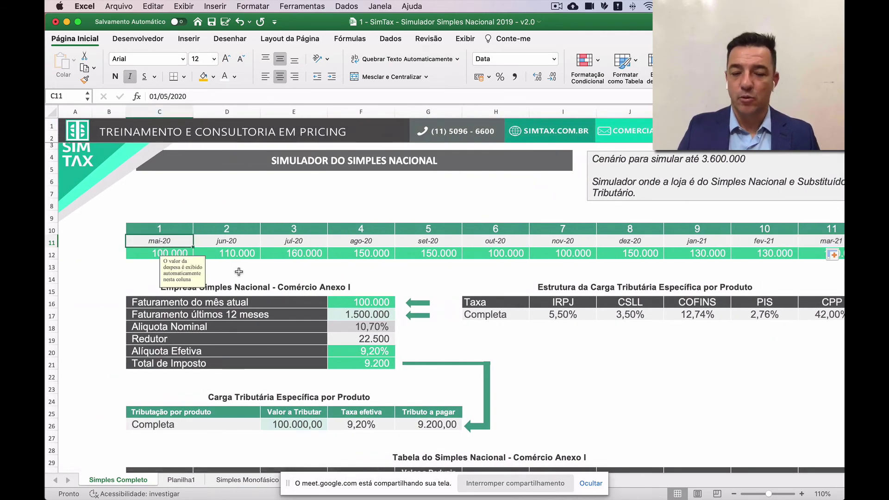
Review the month headings along row 11 up to the current month and inspect the RBT12 sum formula in Q12.
key("Right")
key("Right")
key("Right")
key("Right")
key("Right")
key("Right")
key("Right")
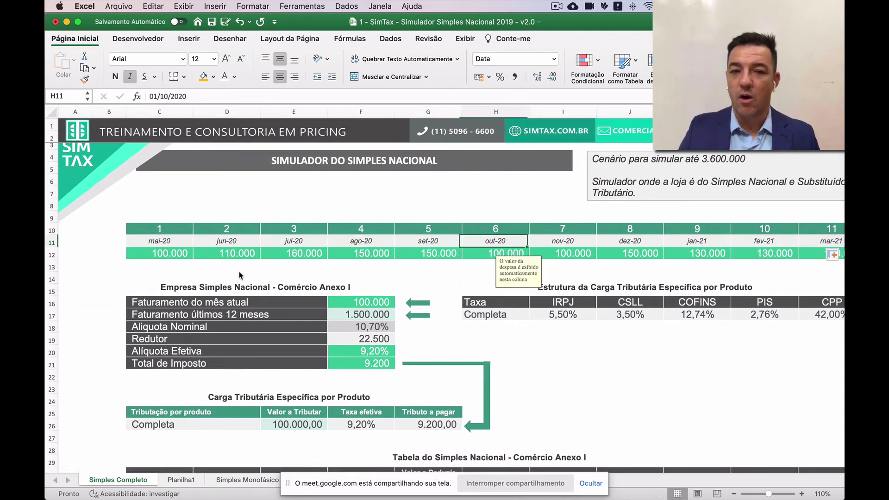
key("Right")
key("Right")
key("Right")
key("Right")
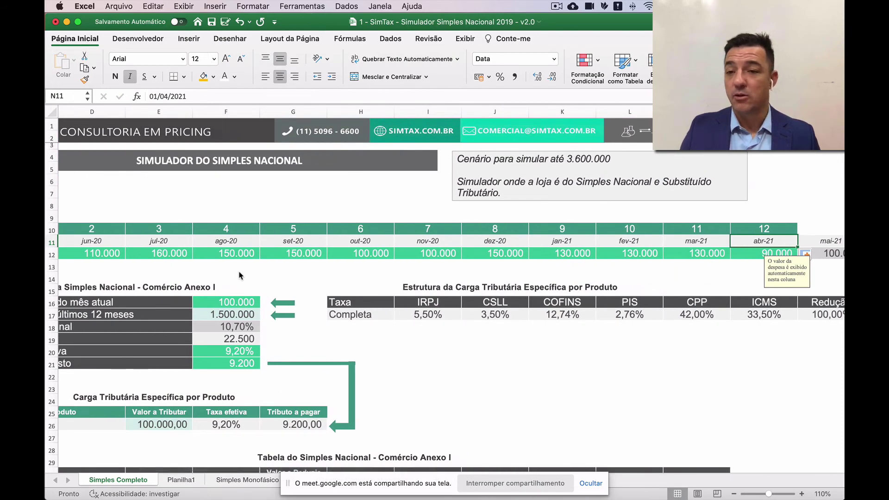
key("Right")
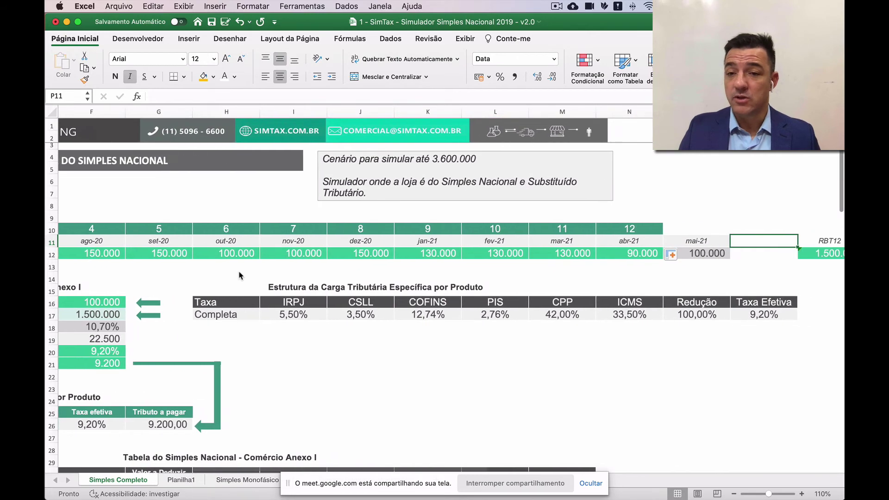
key("Right")
key("Right")
key("Down")
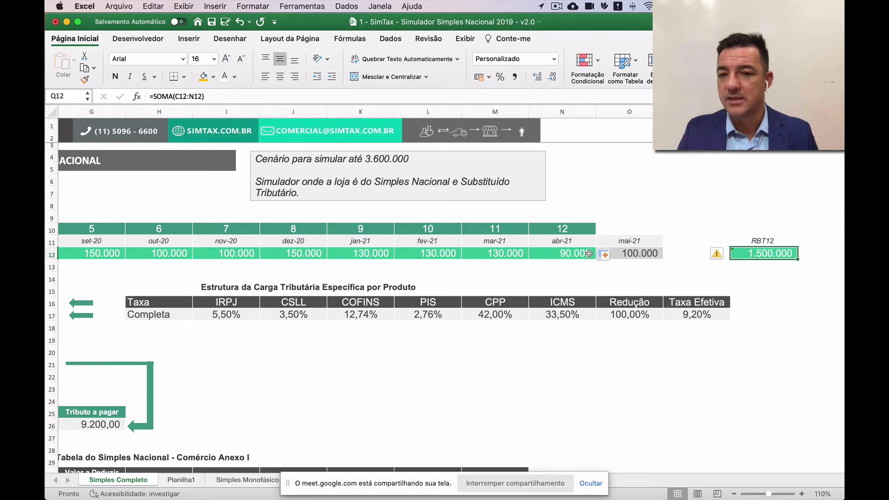
Highlight the current month's revenue in cell O12 with an orange fill.
left_click(622, 251)
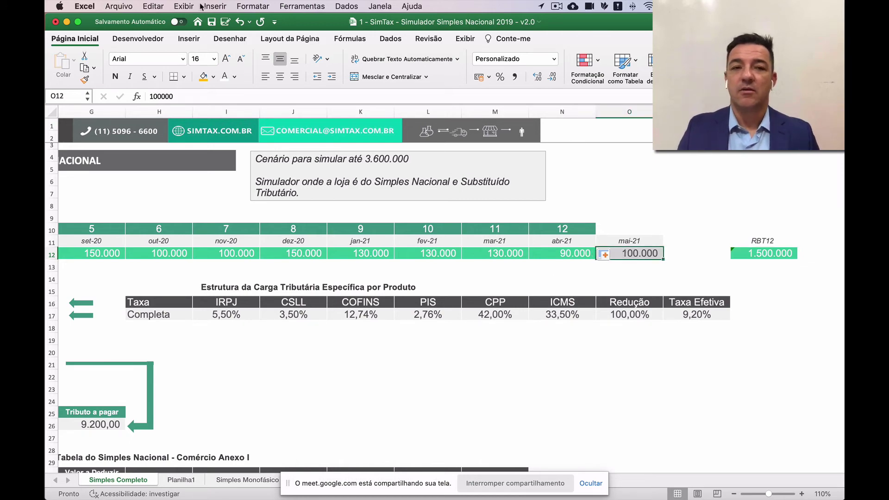
left_click(204, 77)
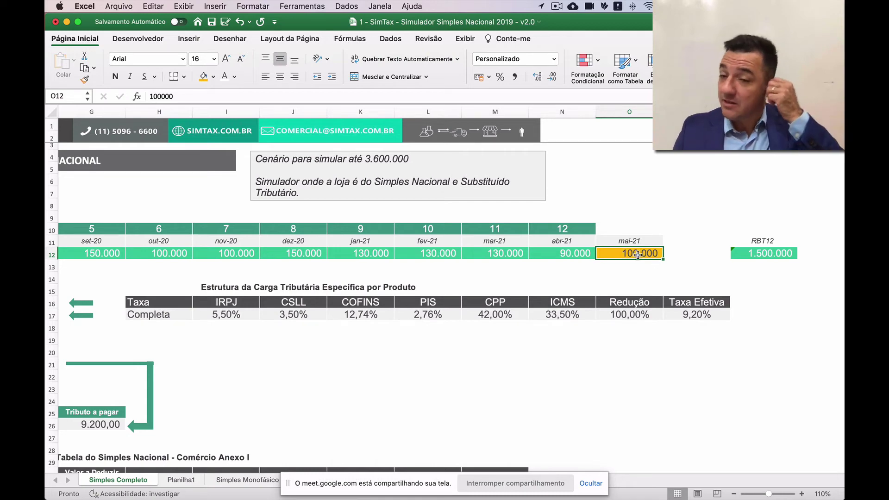
scroll(496, 259, "left", 10)
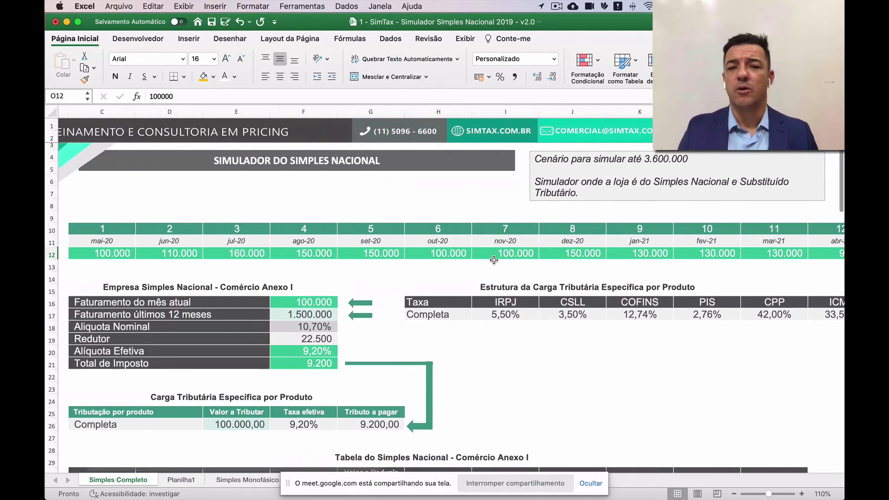
scroll(648, 242, "right", 10)
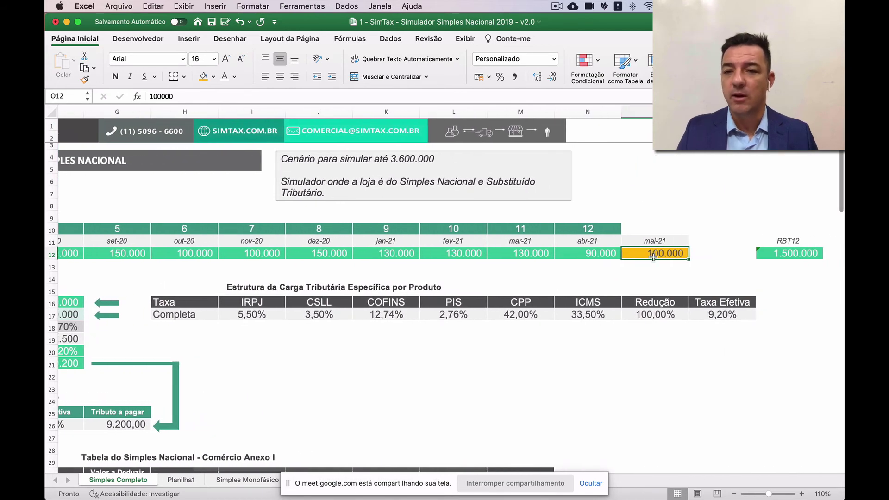
scroll(786, 264, "left", 1)
Inspect the formulas for RBT12, the nominal rate, the deduction and the effective rate in Q12 and F18:F20.
left_click(787, 256)
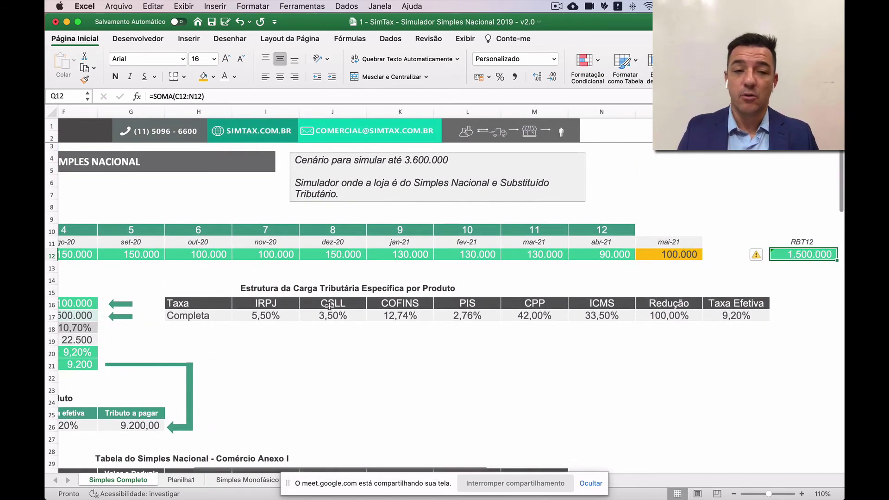
scroll(329, 305, "left", 8)
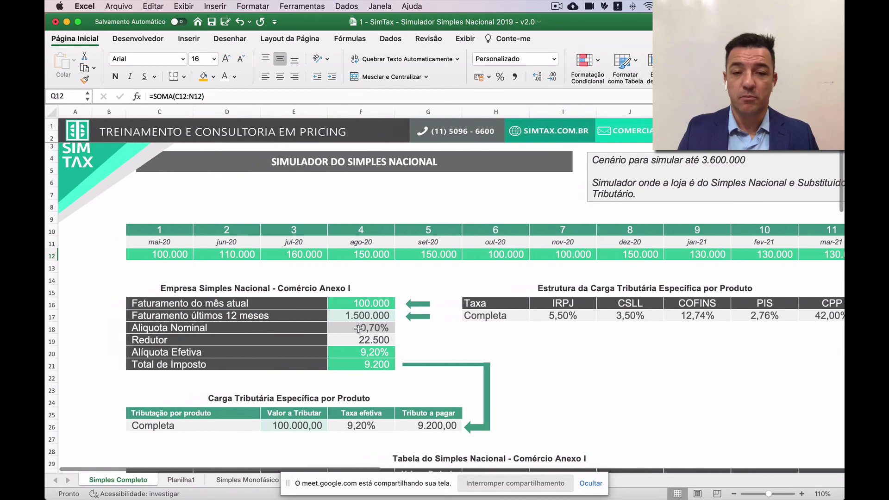
left_click(363, 329)
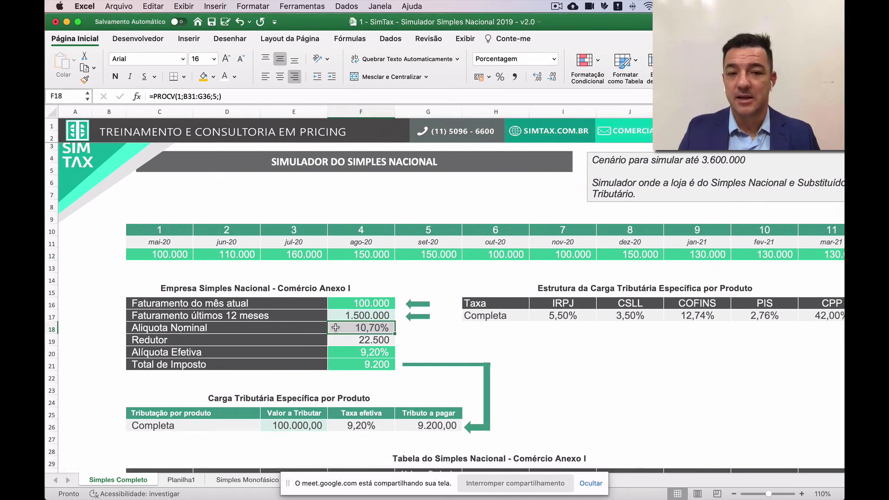
left_click(284, 330)
left_click(356, 330)
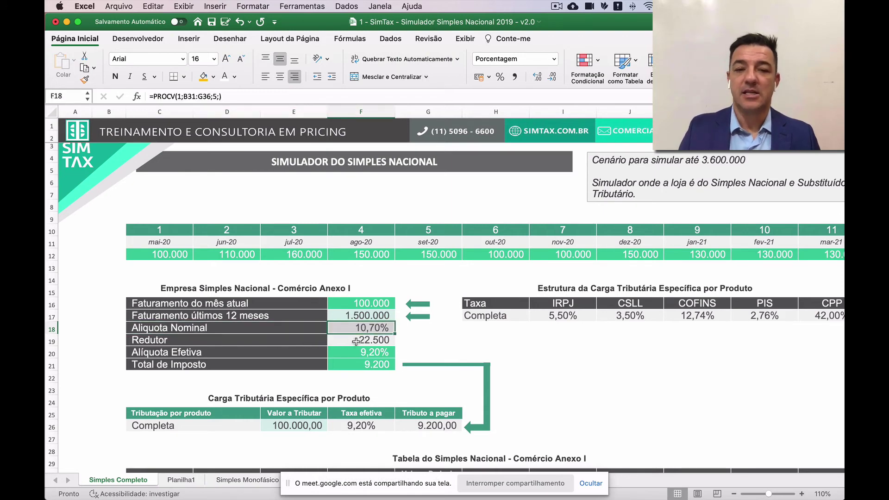
left_click(355, 341)
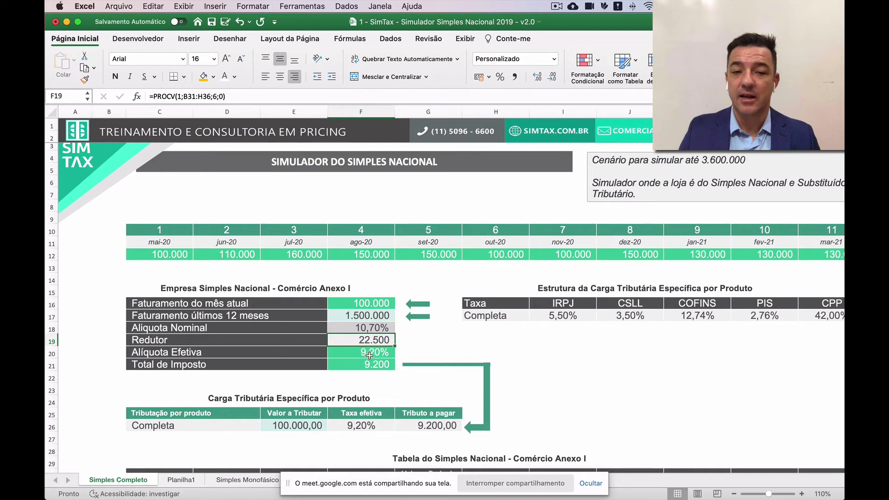
left_click(369, 355)
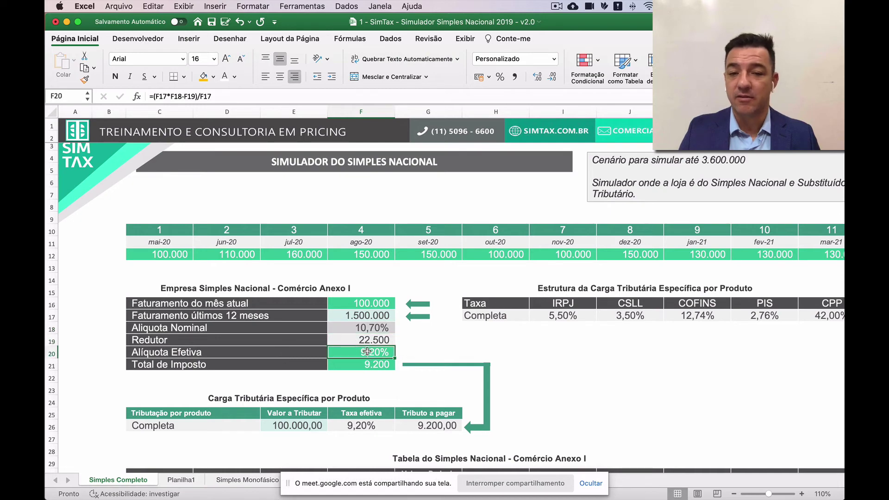
Examine how current-month revenue in F16 and the effective rate in F20 produce the total tax in F21.
left_click(802, 494)
left_click(801, 494)
left_click(802, 494)
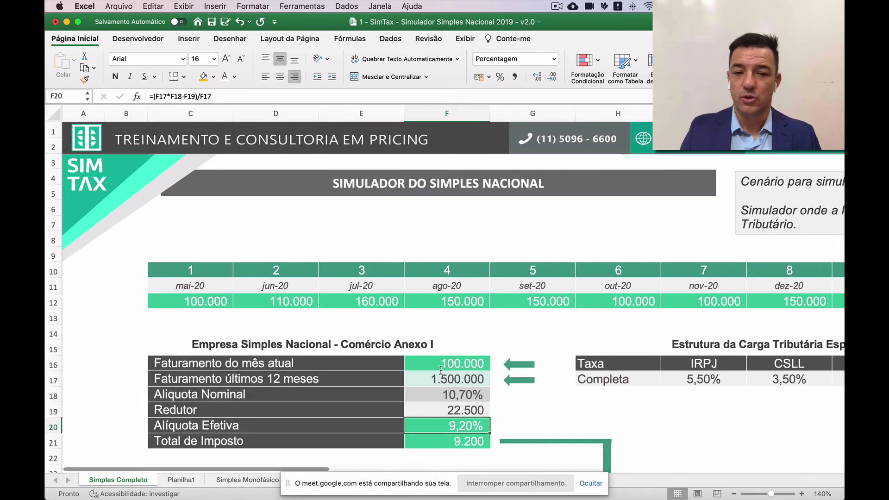
left_click(441, 365)
scroll(451, 324, "down", 5)
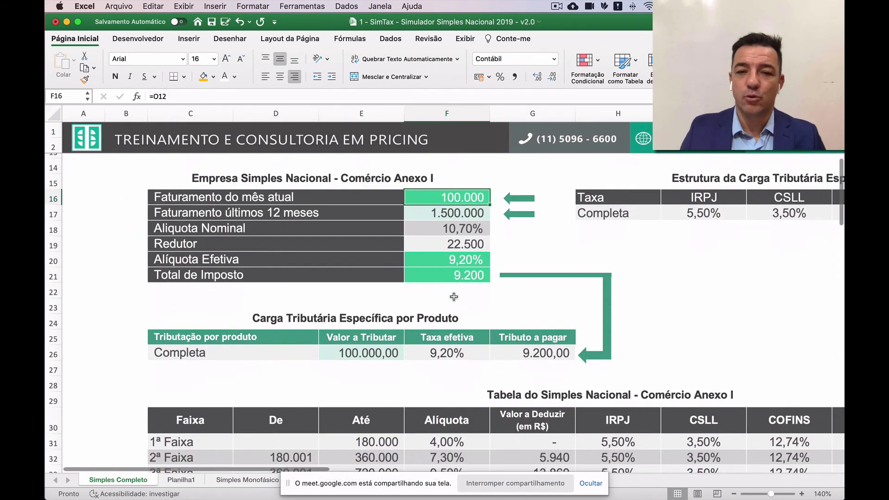
left_click(462, 273)
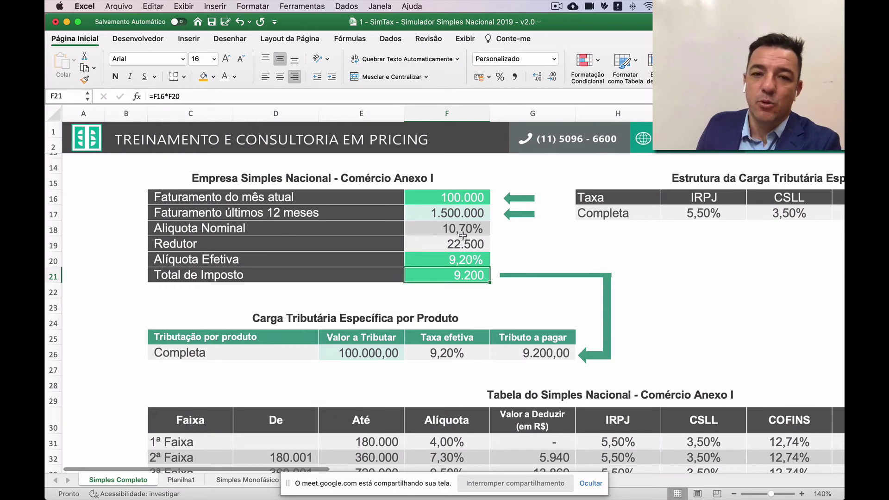
left_click(468, 198)
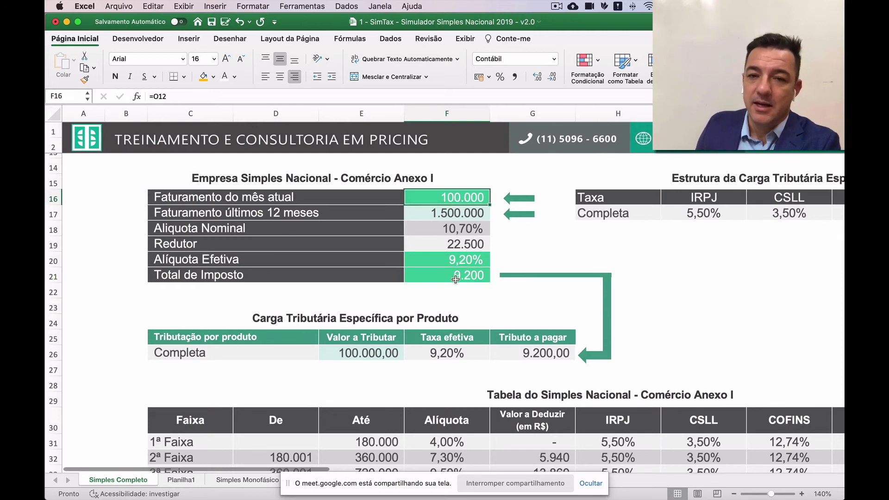
left_click(450, 277)
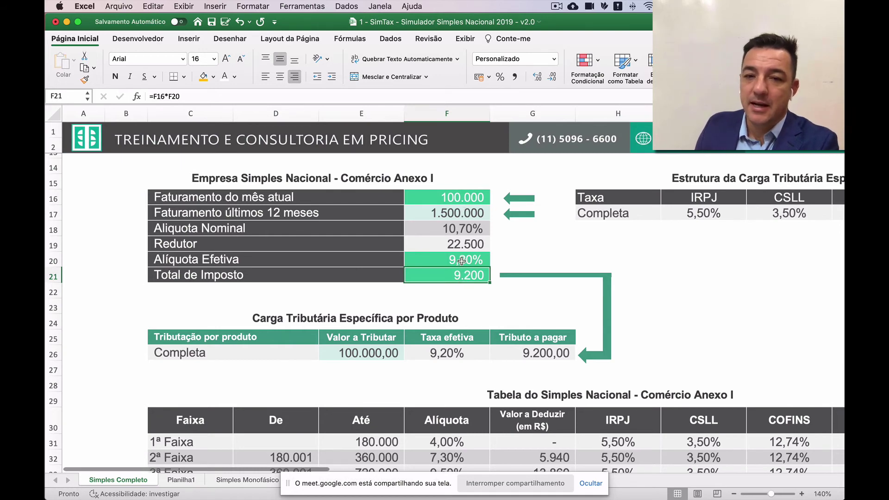
left_click(462, 261)
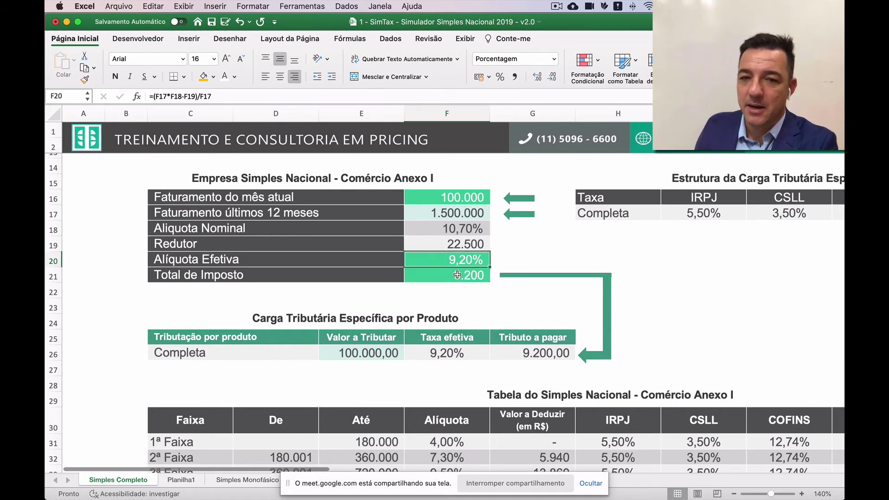
left_click(457, 275)
Enter 1000 as an example value in empty cell I21 beside the tax summary and reselect that cell.
scroll(667, 276, "right", 5)
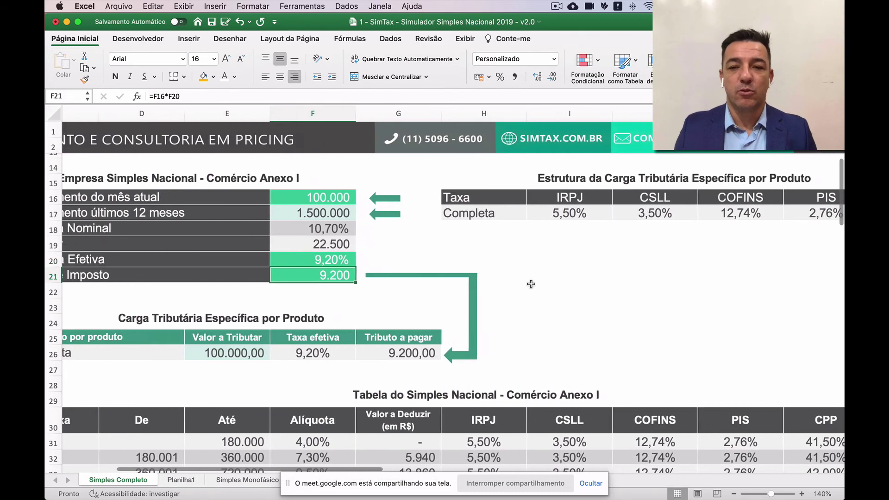
scroll(531, 284, "right", 3)
left_click(484, 277)
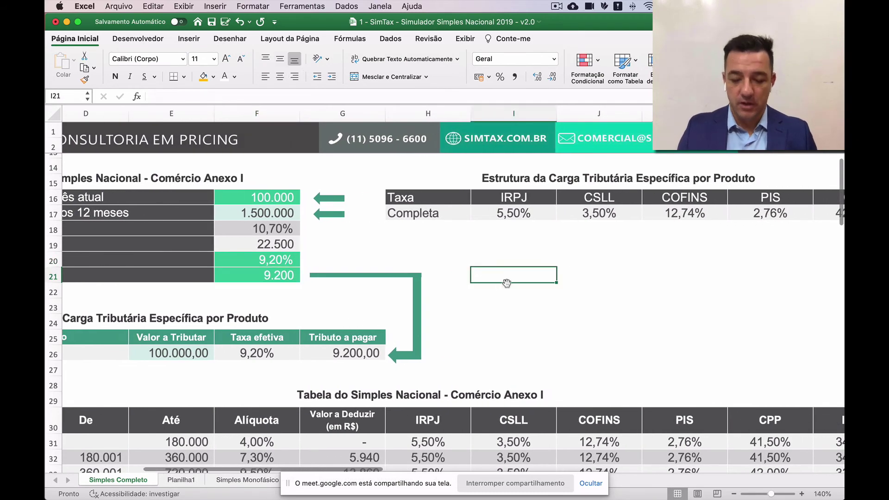
type("1000")
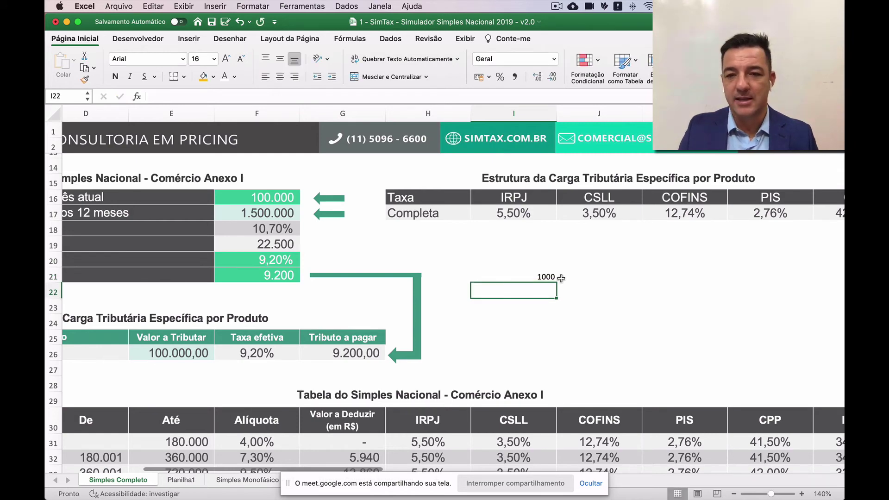
left_click(582, 278)
left_click(533, 290)
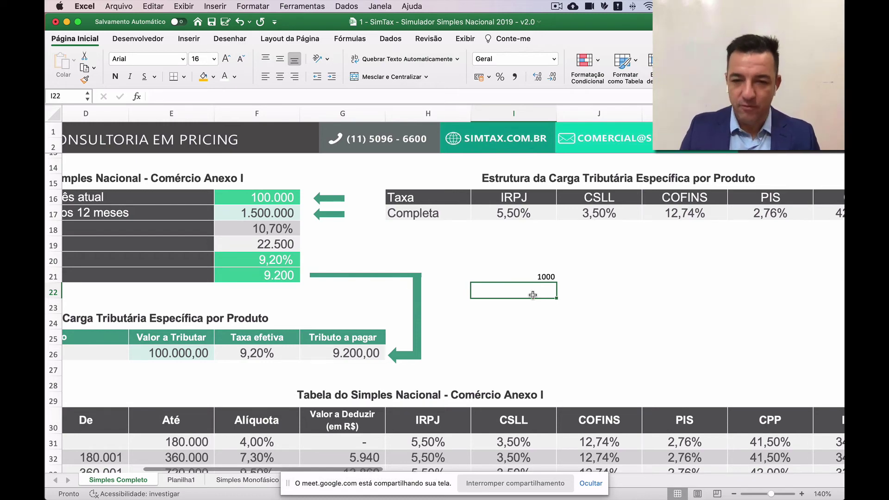
key("Up")
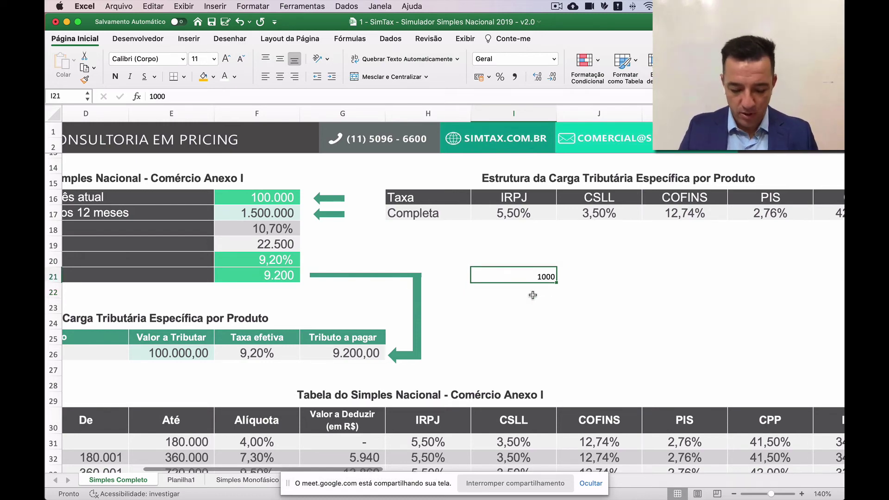
Replace the example value in I21 with the label "Fat total".
key("Right")
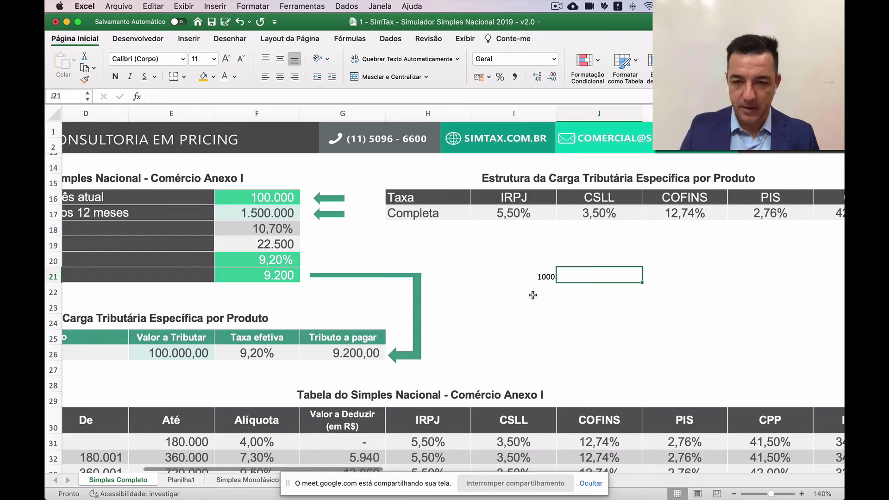
key("Left")
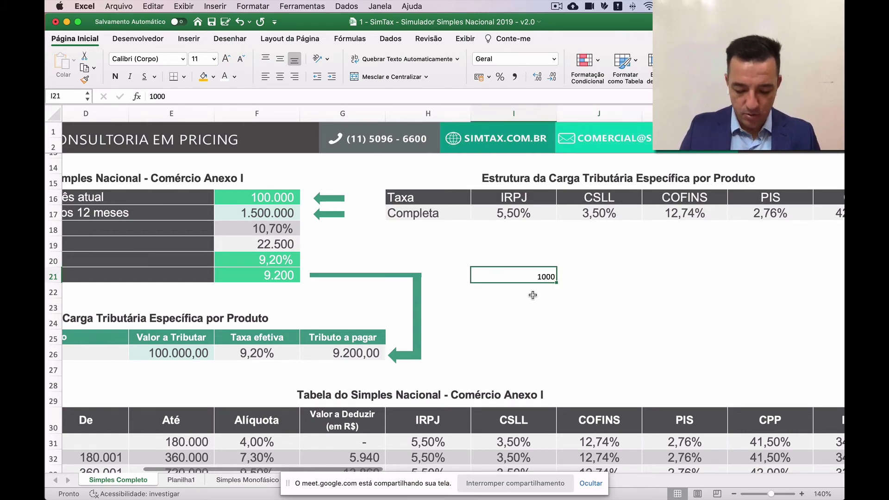
type("Fat")
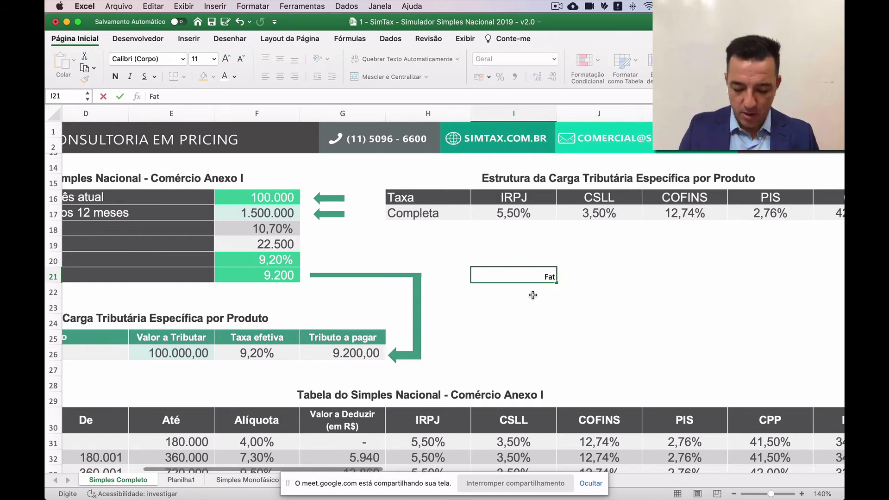
type(" total")
key("Return")
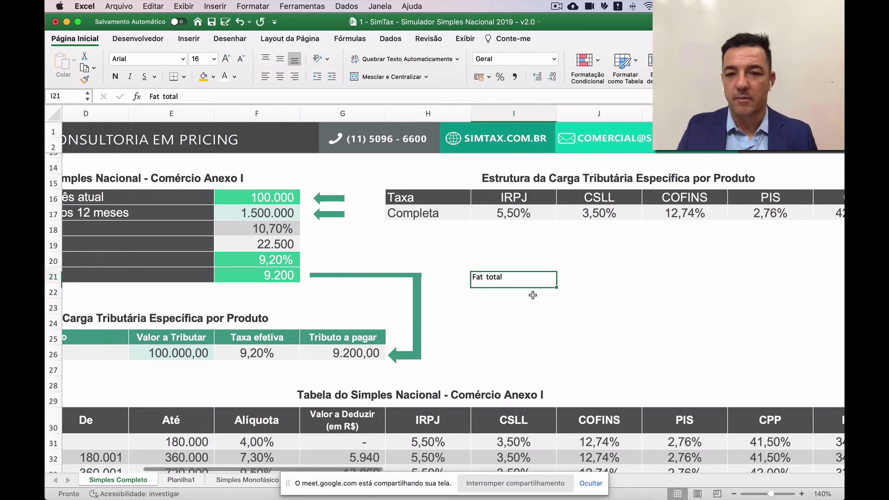
Enter 10 in J21 and overwrite it with a copy of the current-month revenue cell F16.
key("Right")
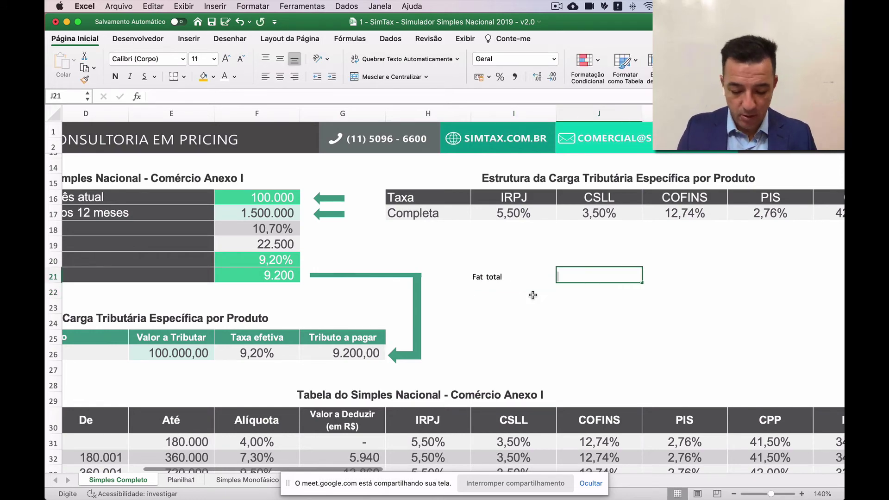
type("10")
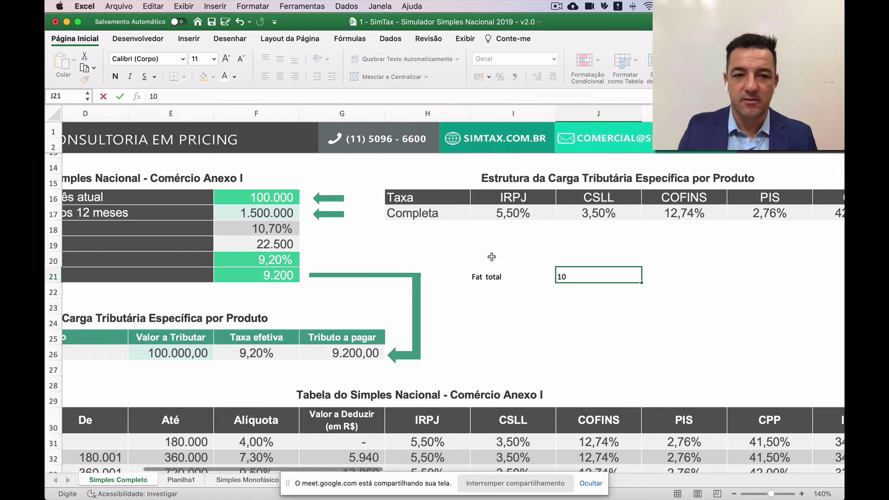
left_click(287, 203)
key("super+c")
key("Right")
key("Right")
key("Right")
key("Right")
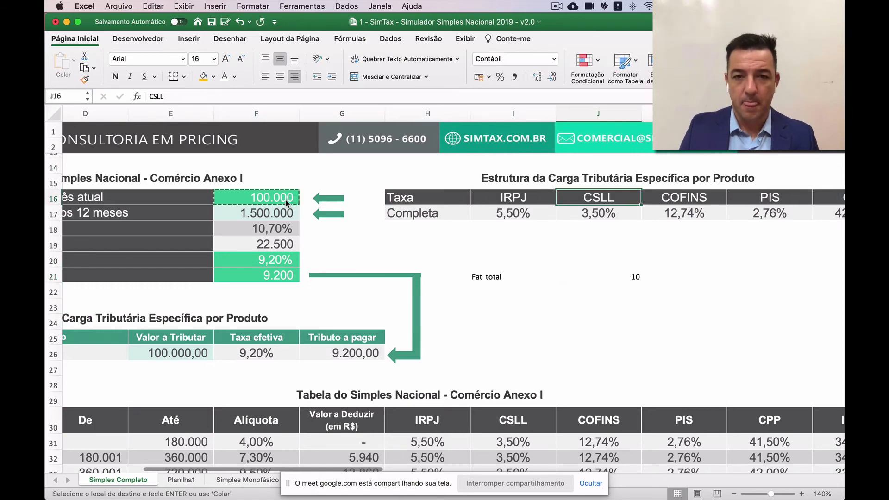
key("Down")
key("Down")
key("Down")
key("Down")
key("Down")
key("Return")
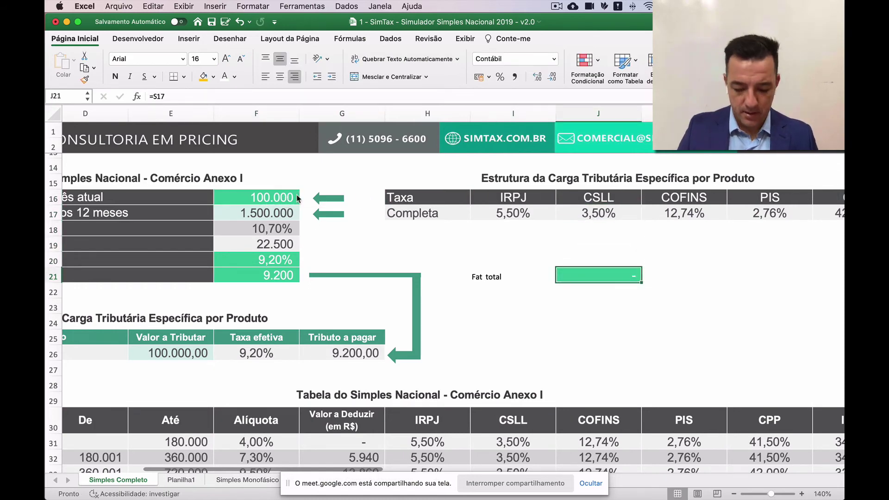
Set J21 to reference the current-month revenue with the formula =F16.
type("=")
left_click(280, 196)
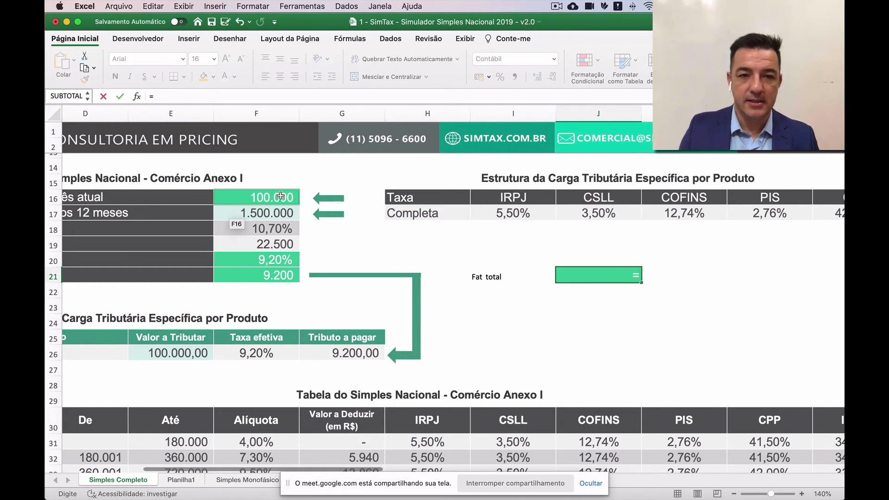
key("Return")
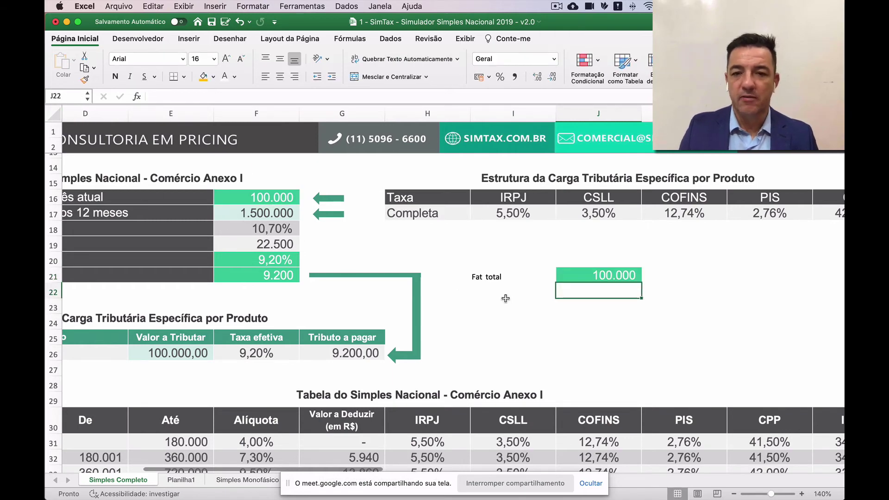
Label I22 "Produto Monofáscio" and widen column I to 17,50 so the text fits.
left_click(505, 297)
type("Pr")
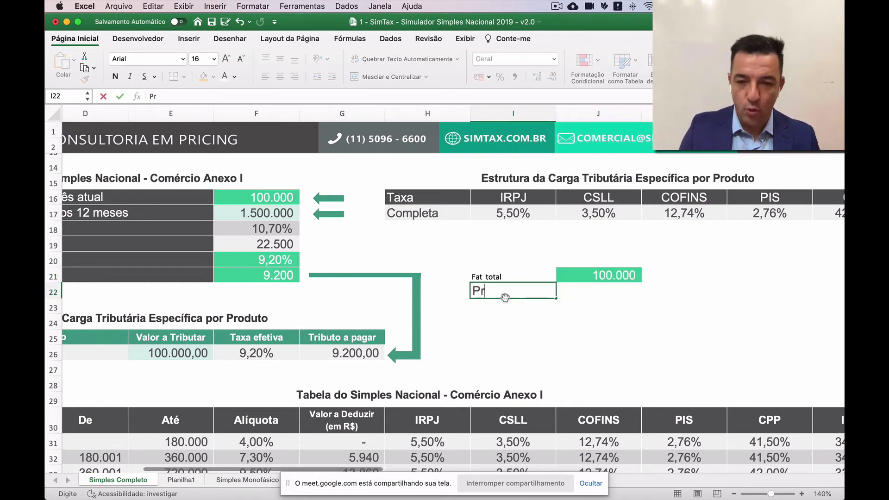
key("BackSpace")
key("BackSpace")
type("Produto Mono")
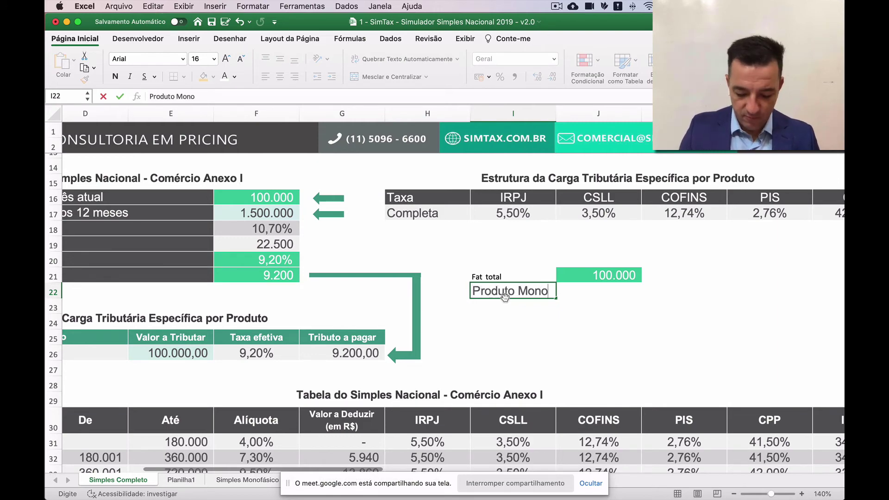
type("fáscio")
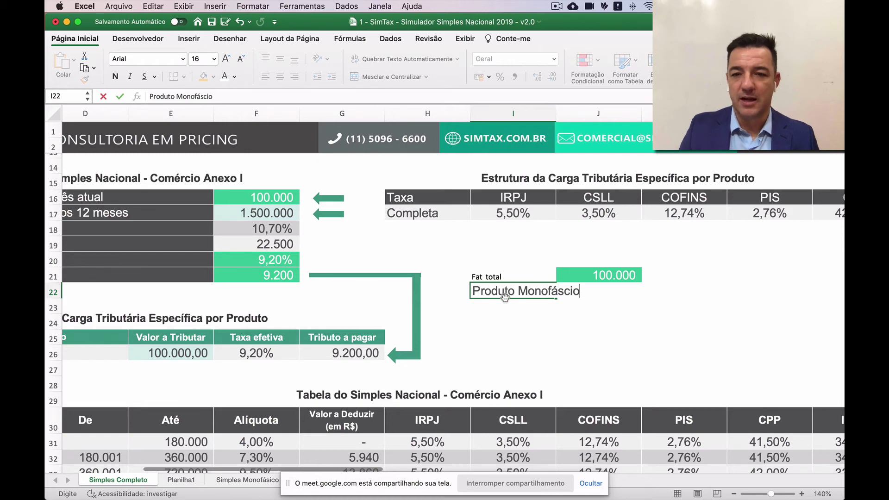
key("Return")
left_click_drag(553, 113, 588, 113)
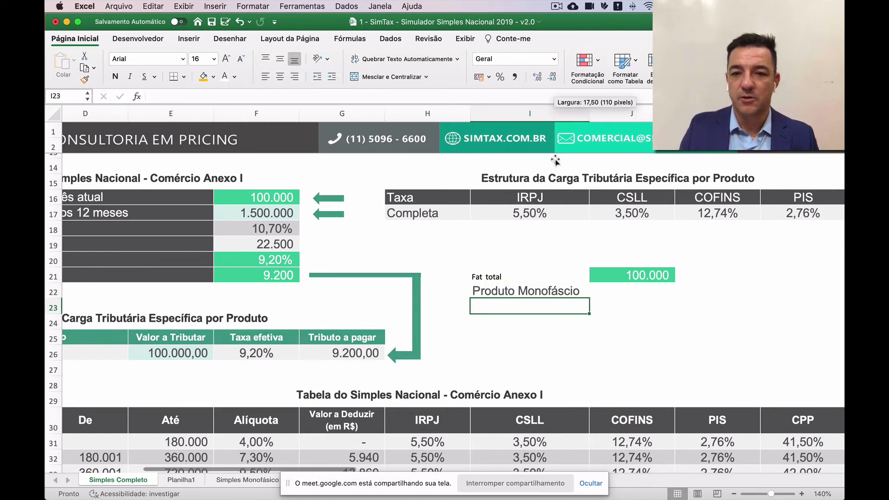
Copy the total revenue cell J21 into J22 and set the monophasic product revenue to 70000.
left_click(619, 297)
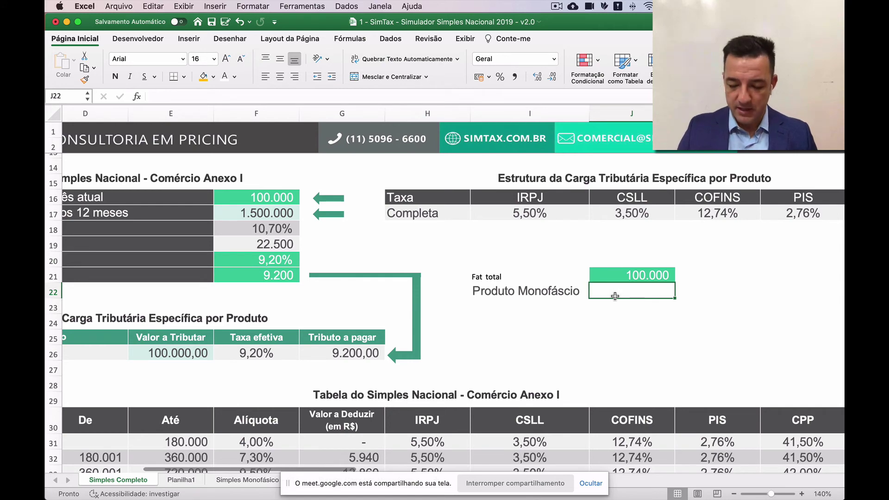
key("Up")
key("super+c")
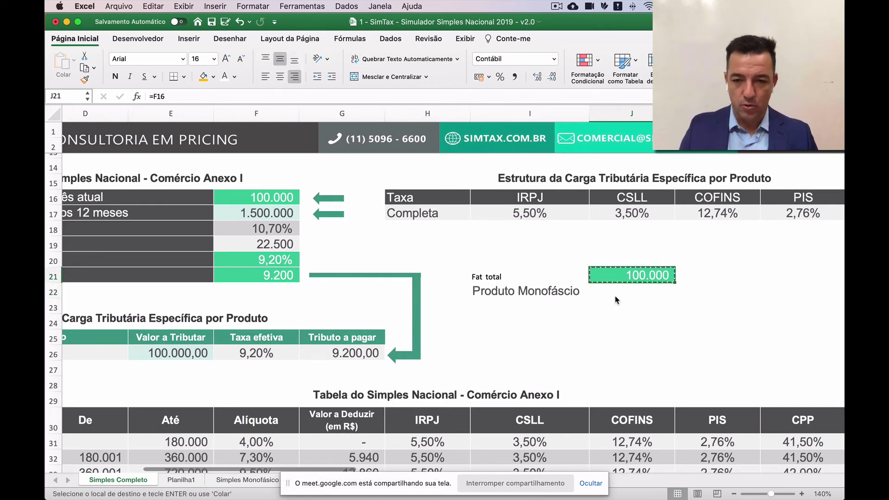
key("Down")
key("Return")
type("70")
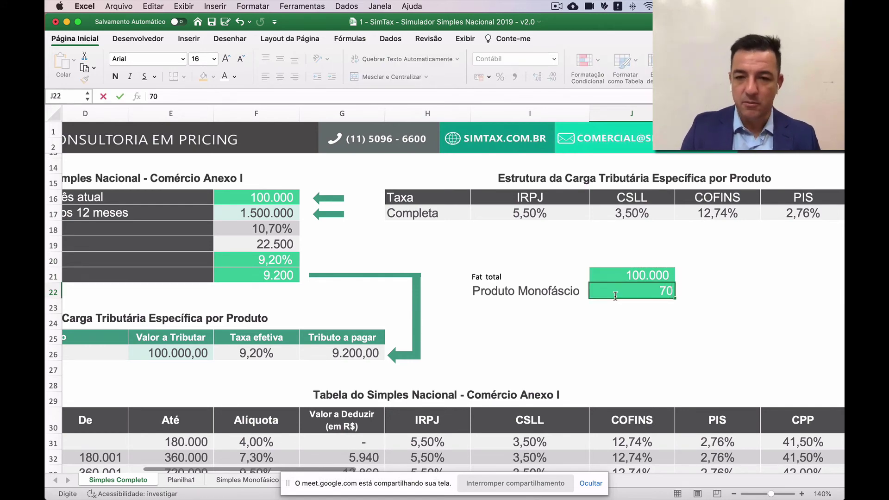
type("000")
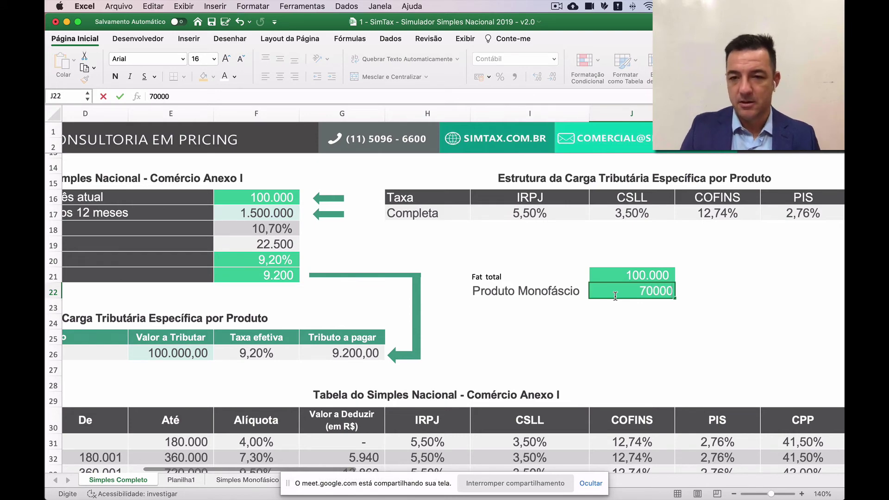
key("Return")
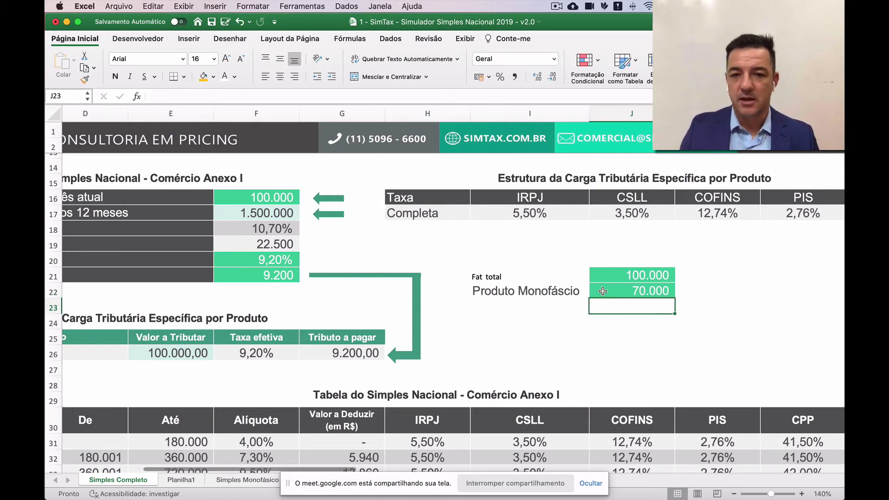
Duplicate the monophasic row I22:J22 into row 23 and change the new label to "Produto neutra".
left_click_drag(603, 291, 525, 306)
key("super+c")
key("Down")
key("Return")
double_click(557, 303)
type("neutra")
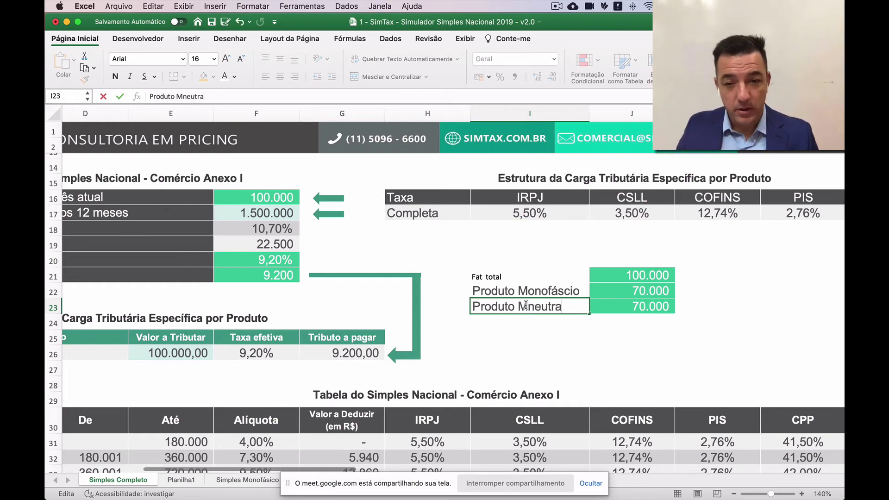
right_click(525, 305)
left_click(522, 306)
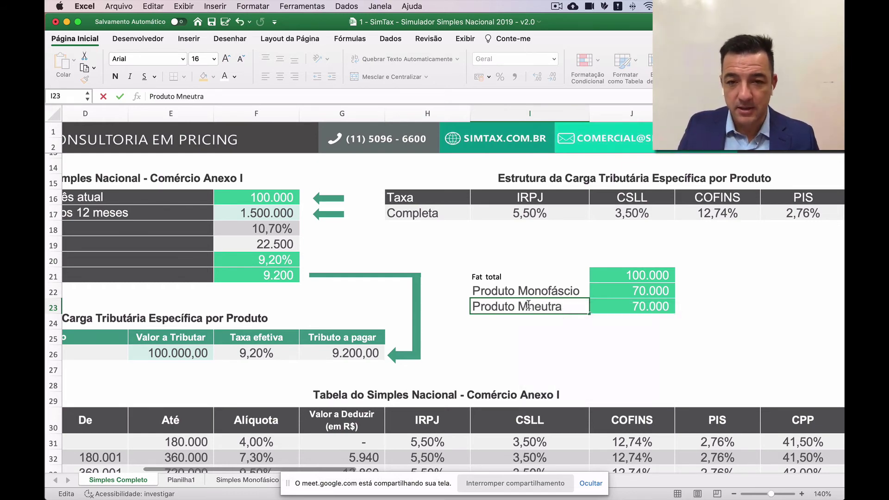
key("BackSpace")
key("Return")
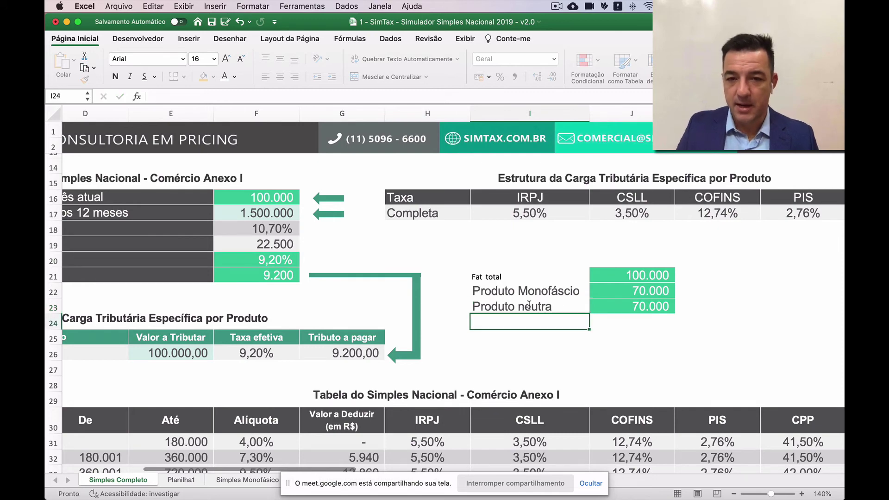
Calculate the neutral product revenue in J23 as total revenue J21 minus monophasic revenue J22.
key("Up")
key("Right")
type("=")
key("Up")
key("Up")
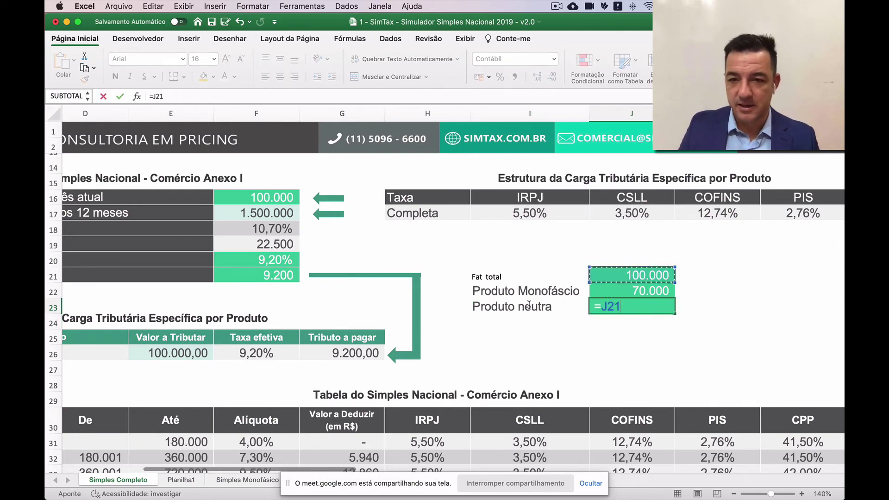
type("-")
key("Up")
key("Return")
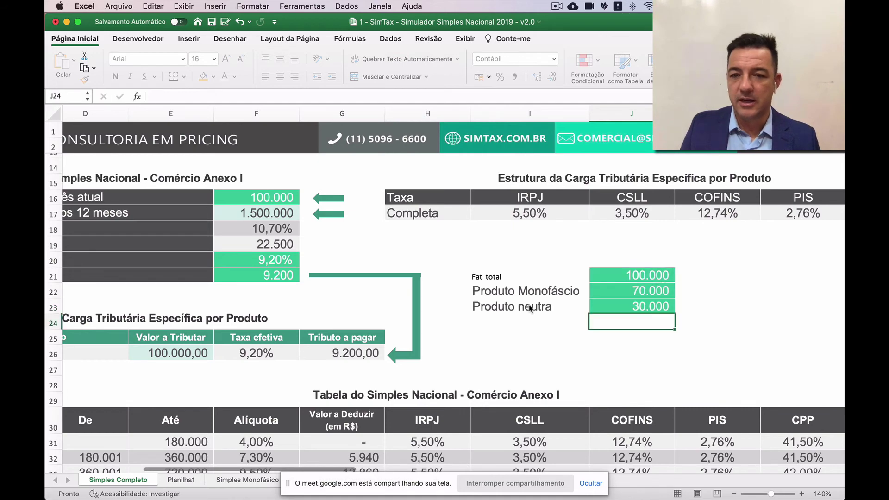
Copy the effective rate cell F20 into K23 and set the neutral product's rate to 9,2%.
key("Up")
key("Right")
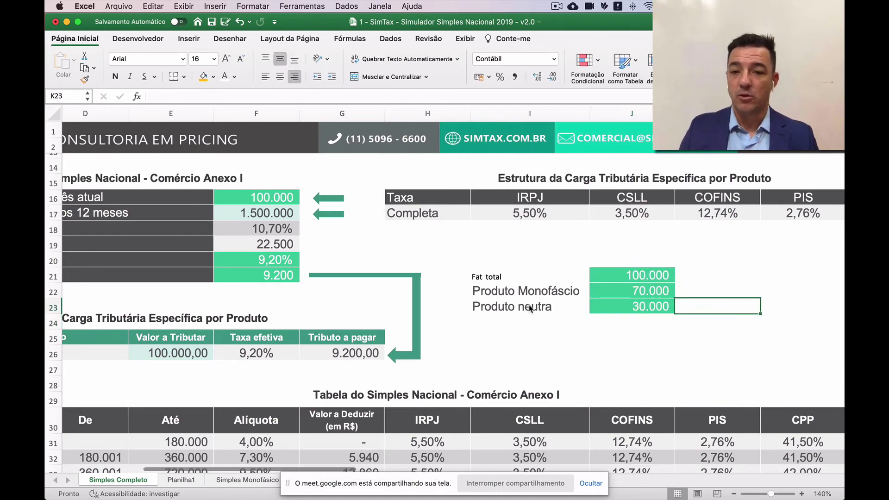
left_click(275, 262)
key("super+c")
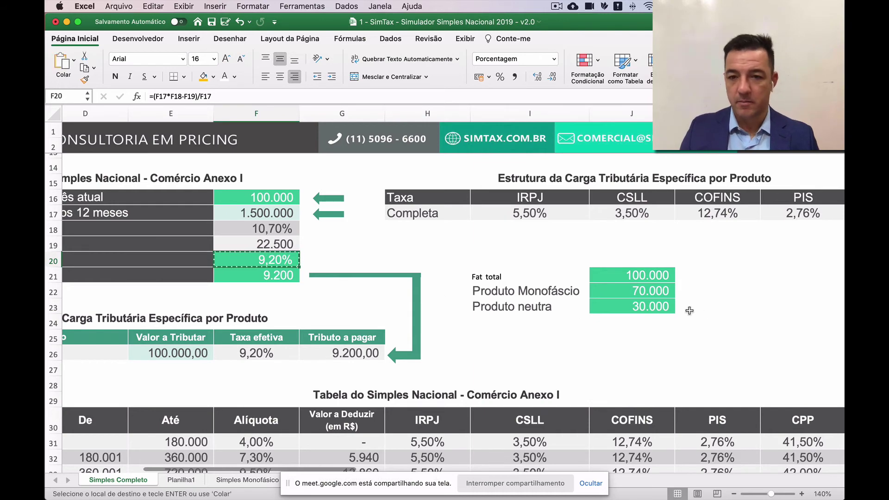
left_click(689, 311)
key("Return")
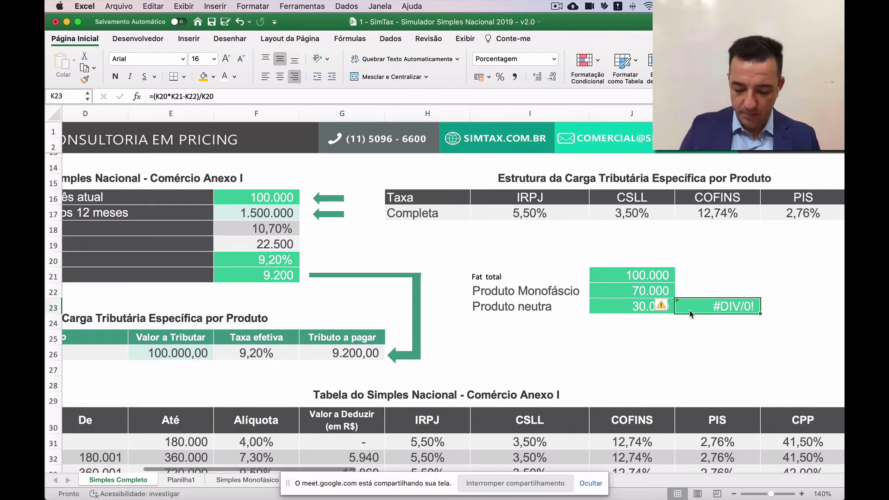
type("9,2")
key("Return")
key("Up")
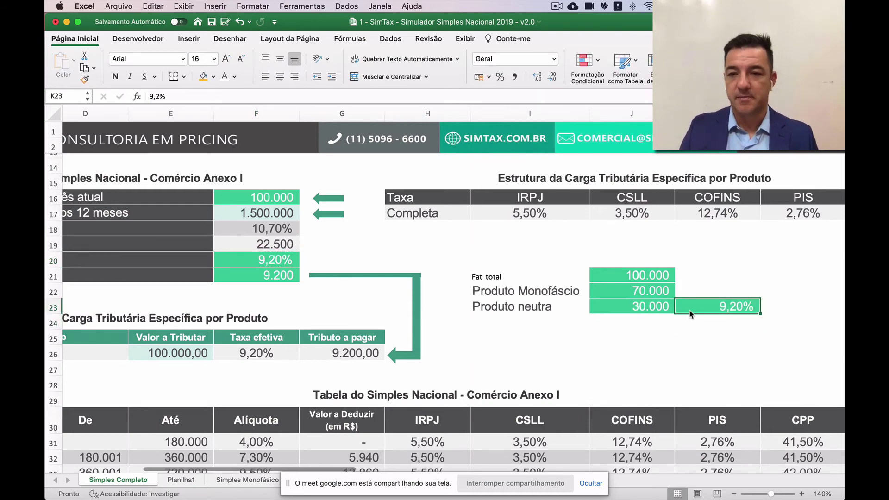
Link the monophasic product's rate in K22 to the Taxa efetiva value in F26.
key("Up")
key("Left")
left_click(690, 311)
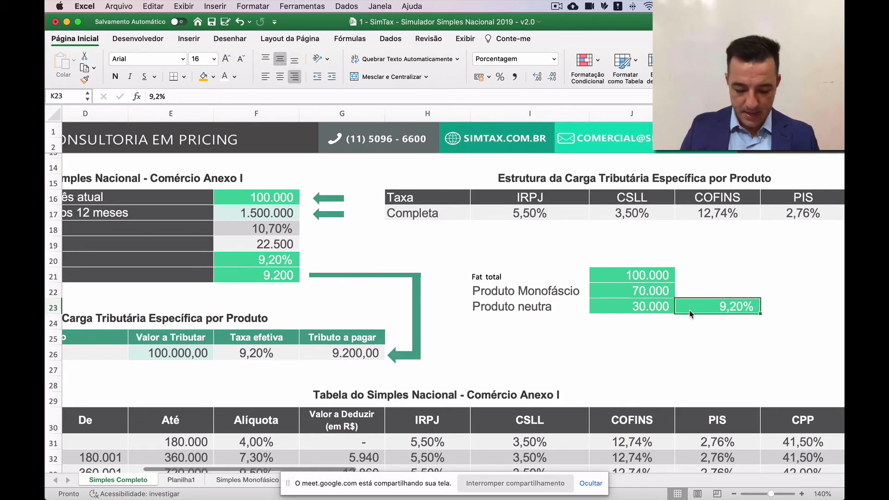
key("Up")
type("=")
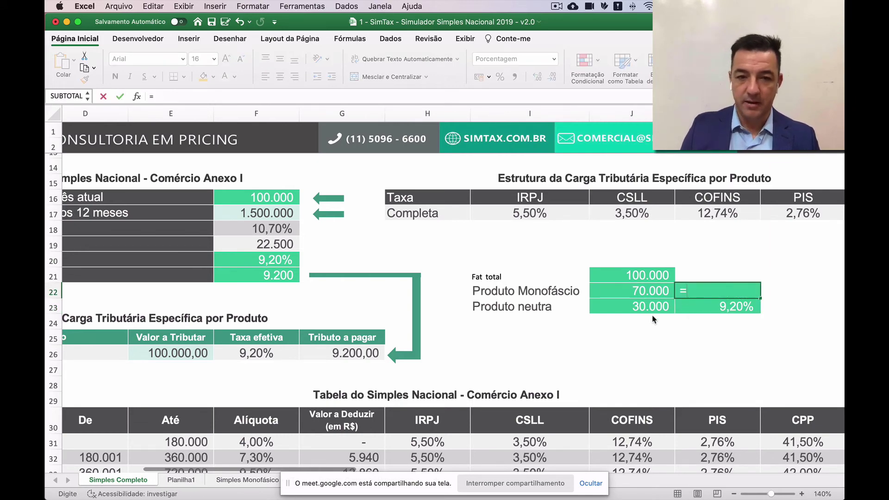
left_click(270, 359)
key("Return")
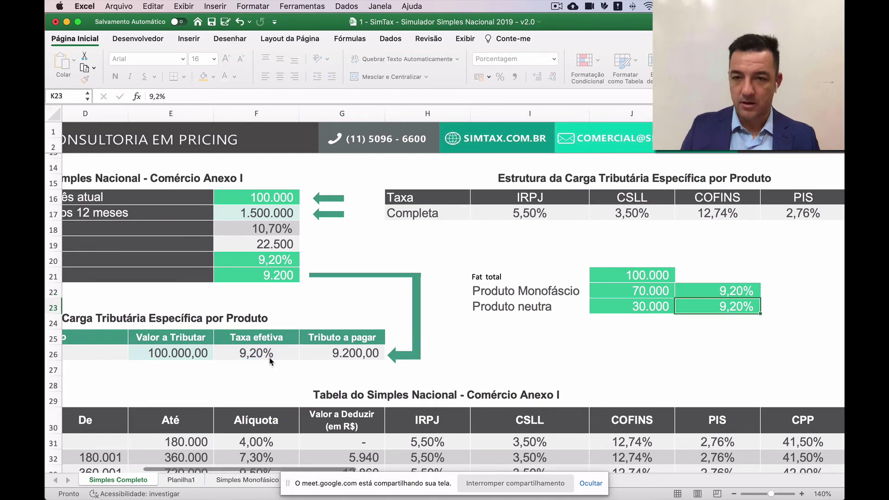
Clear the COFINS and PIS rates in K17:L17 of the Completa row and select the monophasic rate in K22.
left_click_drag(740, 214, 795, 213)
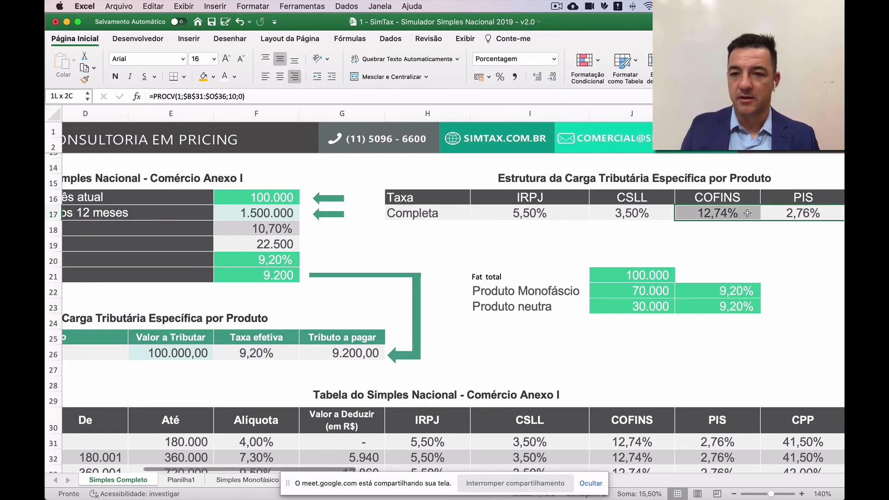
key("Delete")
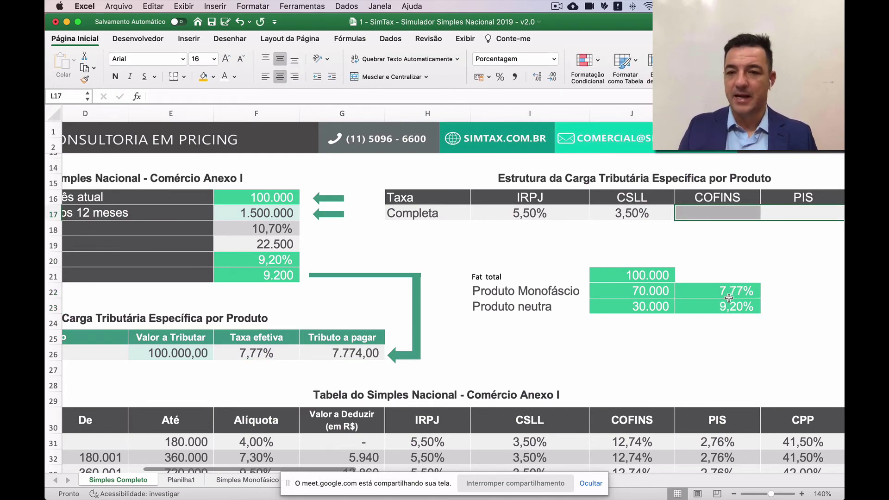
left_click(729, 296)
Calculate the monophasic product's tax in L22 by multiplying its revenue J22 by its rate K22.
left_click(782, 291)
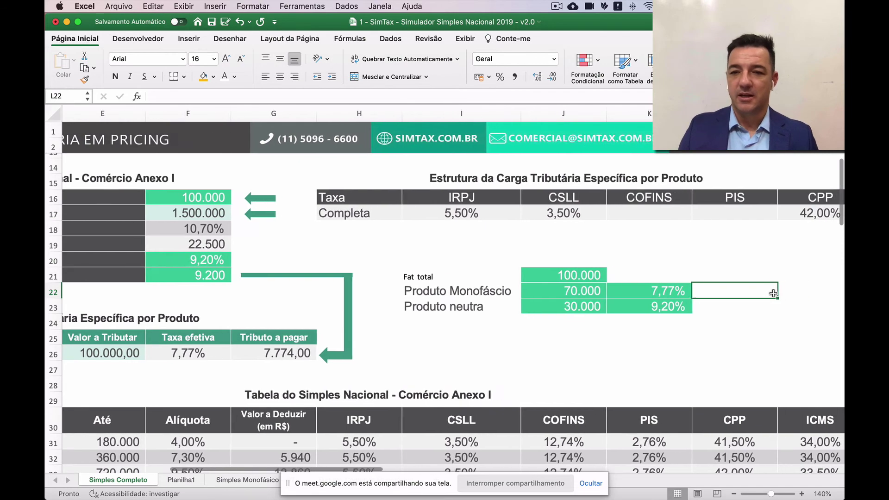
type("=")
key("Left")
key("Left")
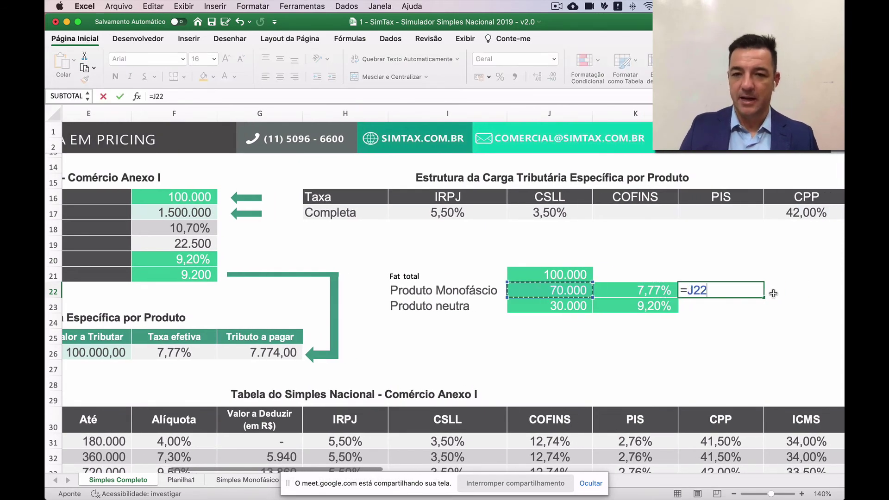
type("*")
key("Left")
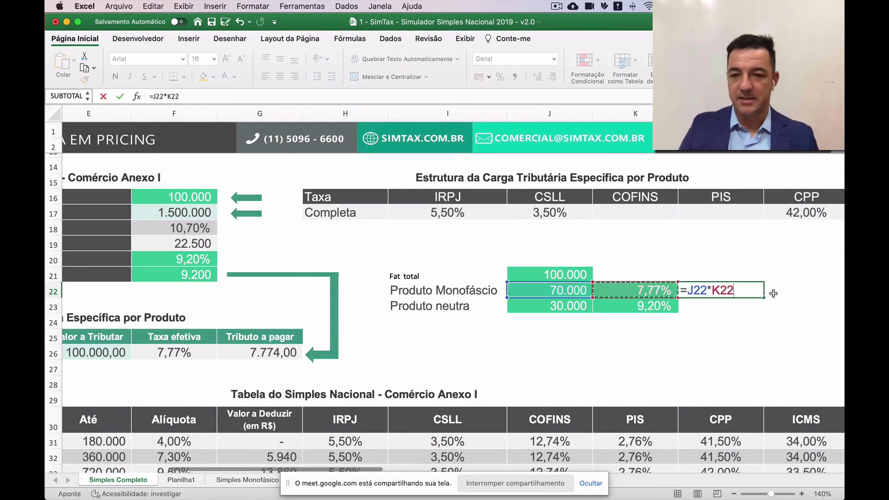
key("Return")
Calculate the neutral product's tax in L23 by multiplying its revenue J23 by its rate K23.
type("=")
key("Left")
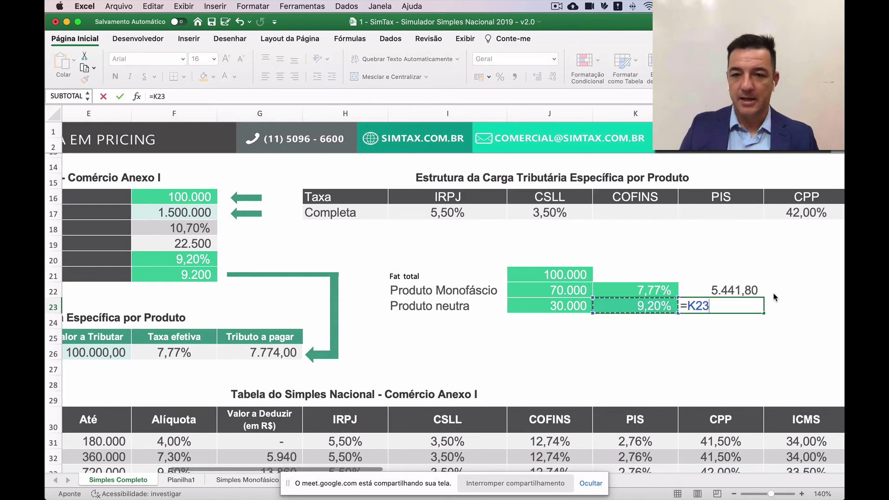
key("Left")
type("*")
key("Left")
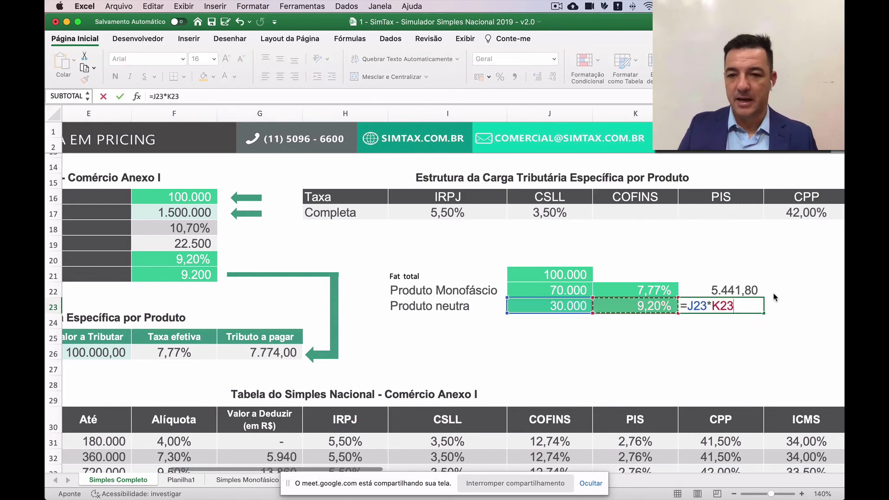
key("Return")
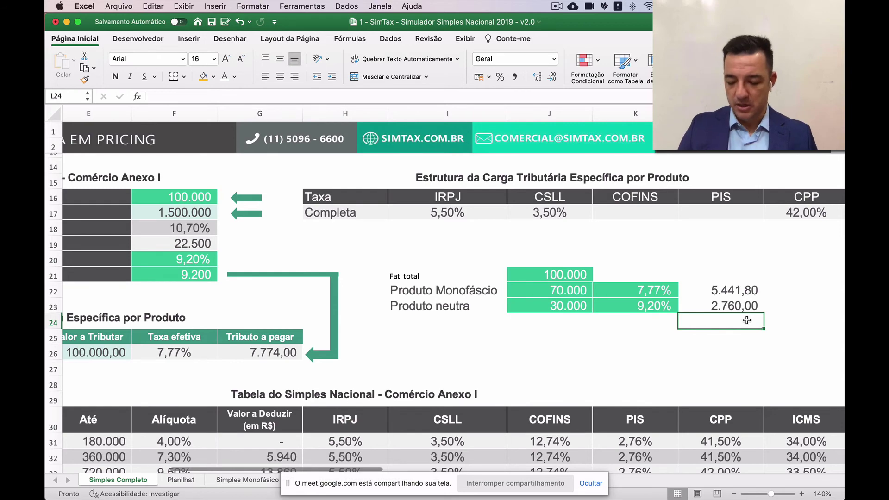
Add the two product taxes L22 and L23 in L24 and compare the total with the full tax in F21.
type("=")
key("Up")
key("Up")
type("+")
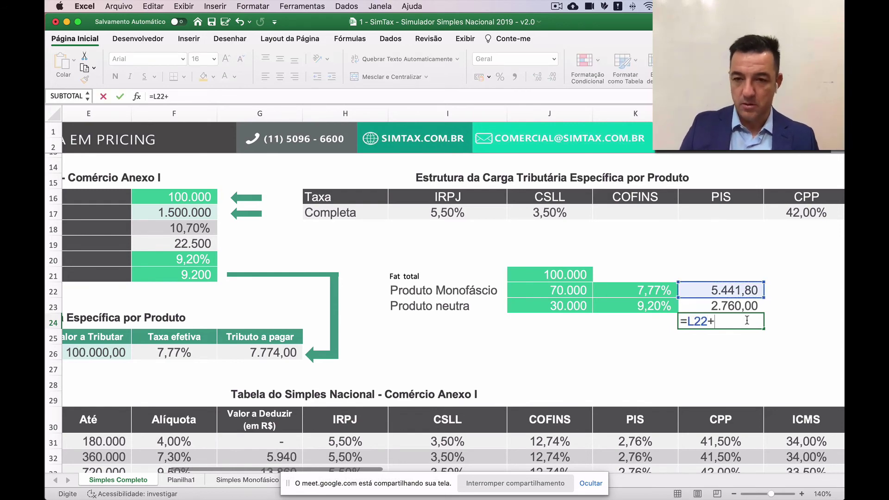
key("Up")
key("Return")
left_click(747, 321)
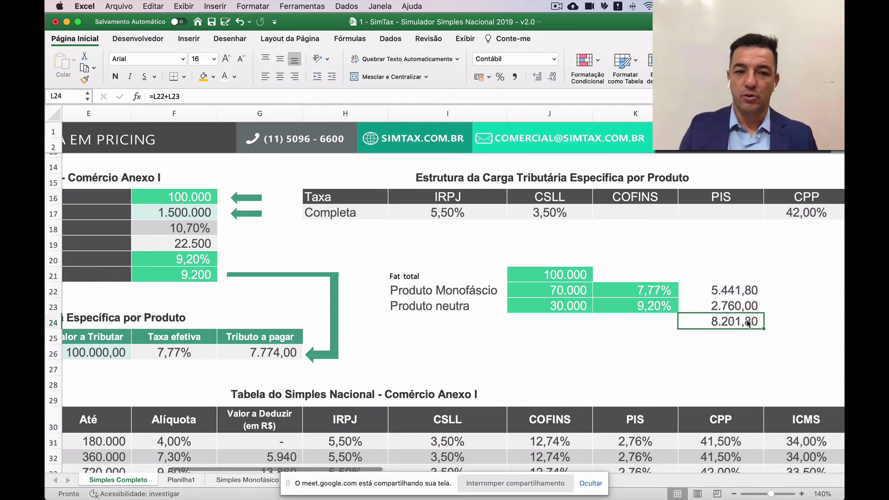
left_click(169, 273)
scroll(168, 272, "left", 1)
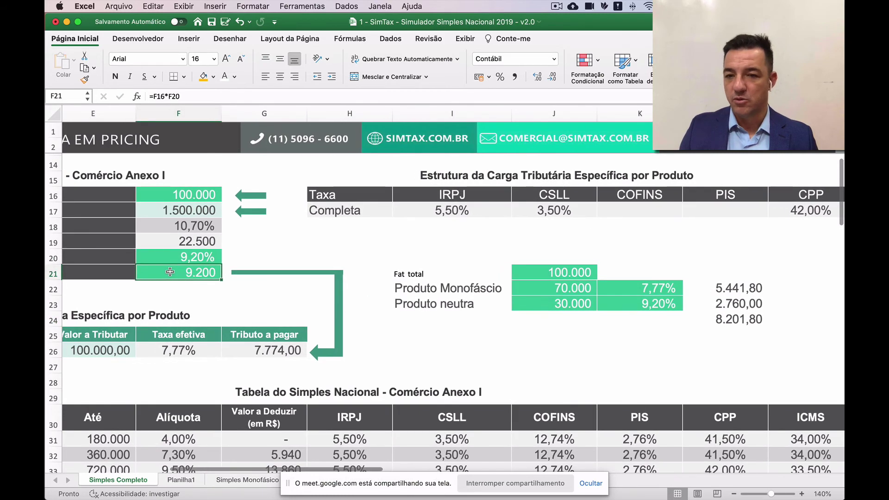
scroll(170, 272, "left", 1)
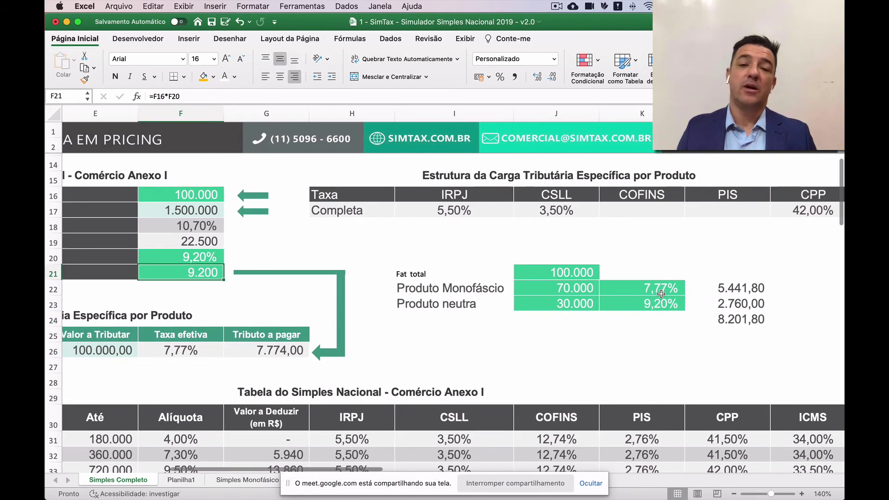
Create a copy of the Simples Completo sheet, placed before the original sheet.
left_click(553, 293)
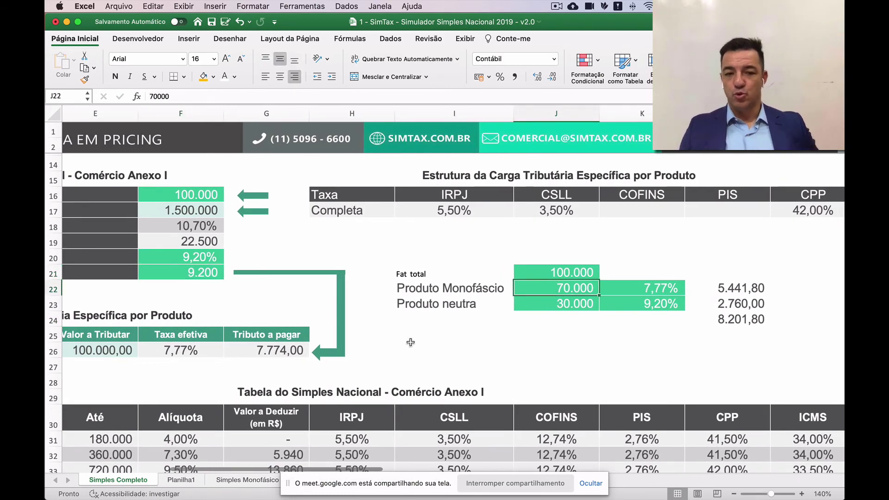
right_click(143, 481)
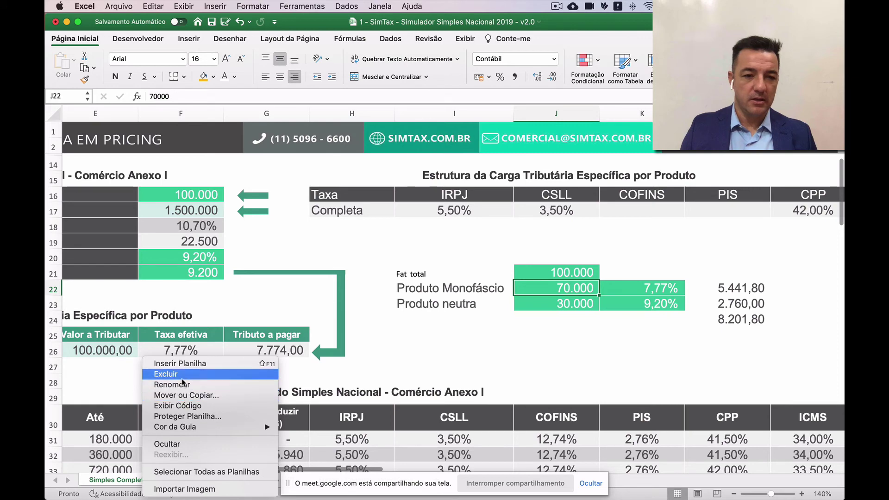
left_click(187, 395)
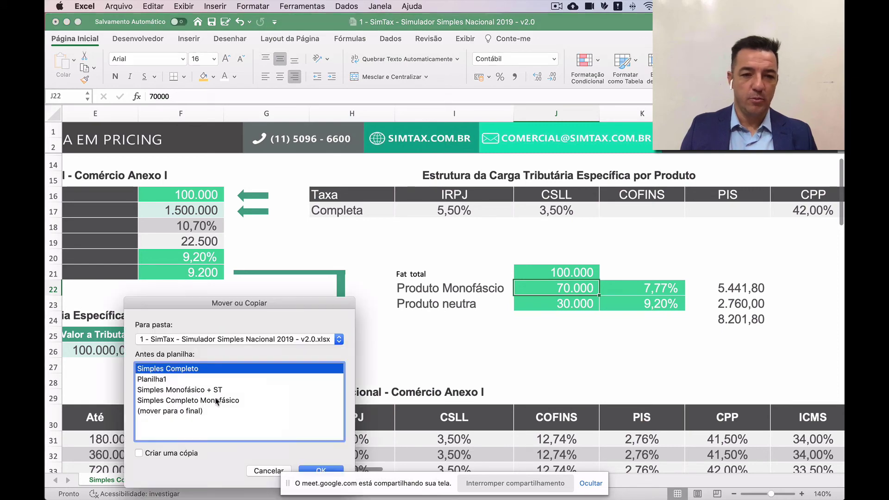
left_click(168, 452)
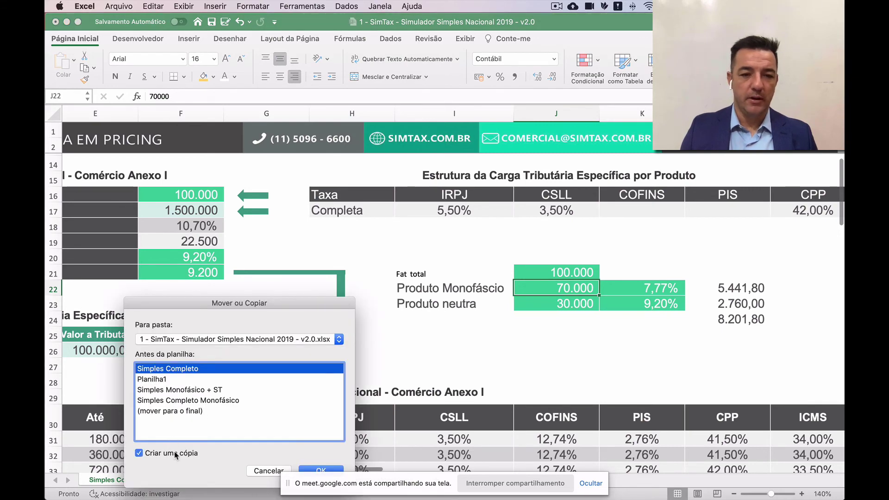
left_click(337, 469)
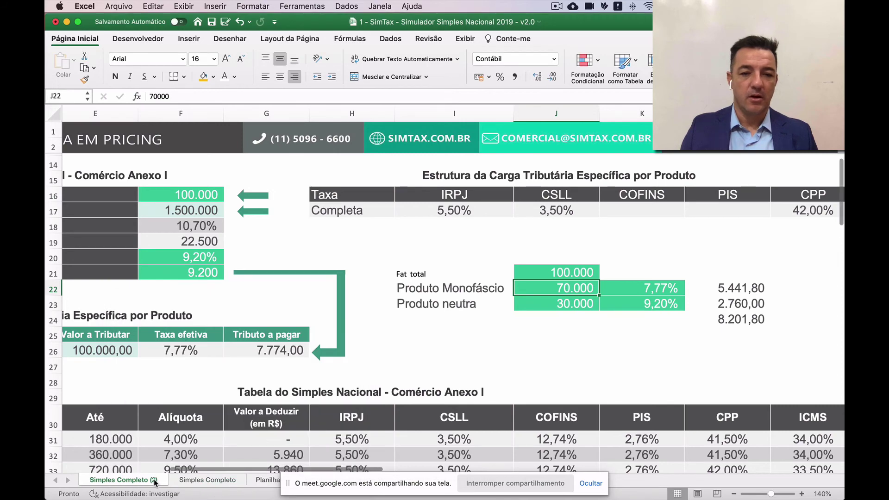
Change the first product label in I22 of the copied sheet to "Produto neutra".
left_click(523, 333)
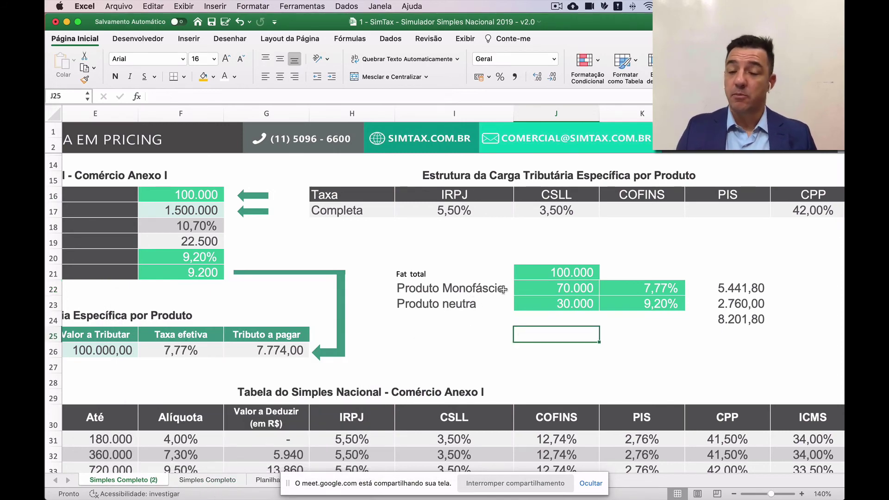
left_click(487, 290)
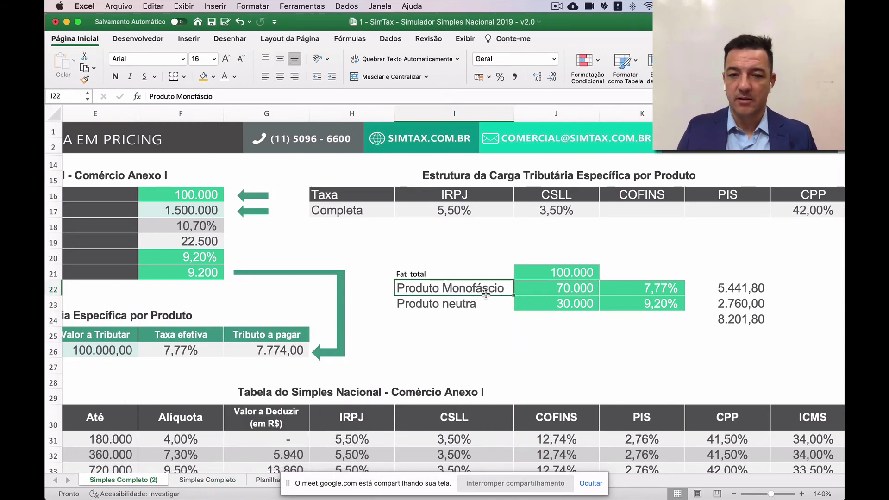
type("P")
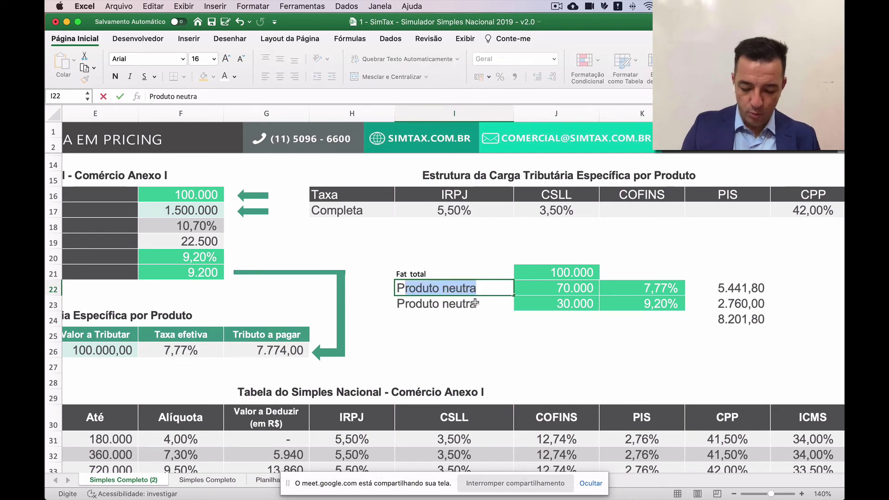
type(" Mono")
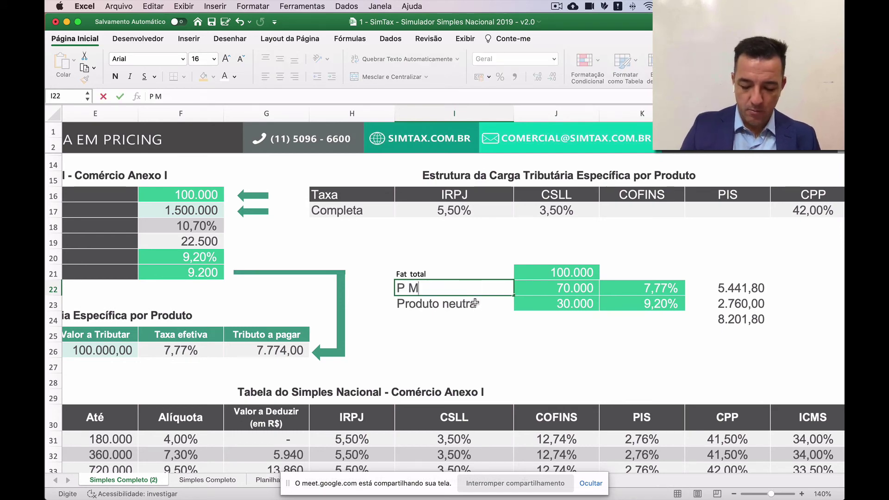
type("i")
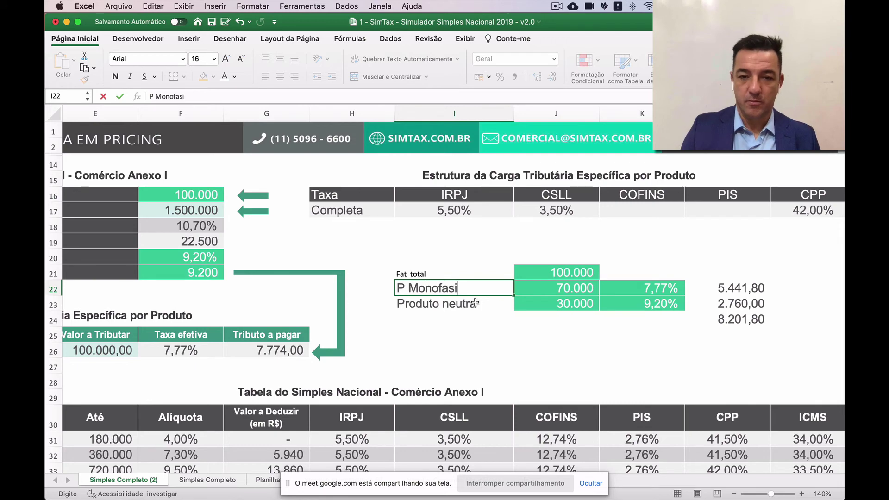
key("BackSpace")
key("BackSpace")
key("BackSpace")
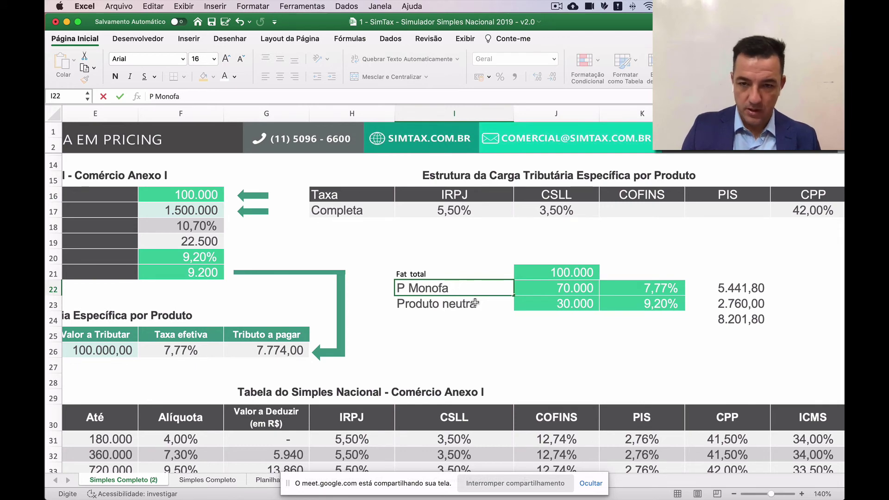
key("BackSpace")
key("BackSpace")
key("BackSpace")
key("BackSpace")
key("BackSpace")
key("BackSpace")
key("BackSpace")
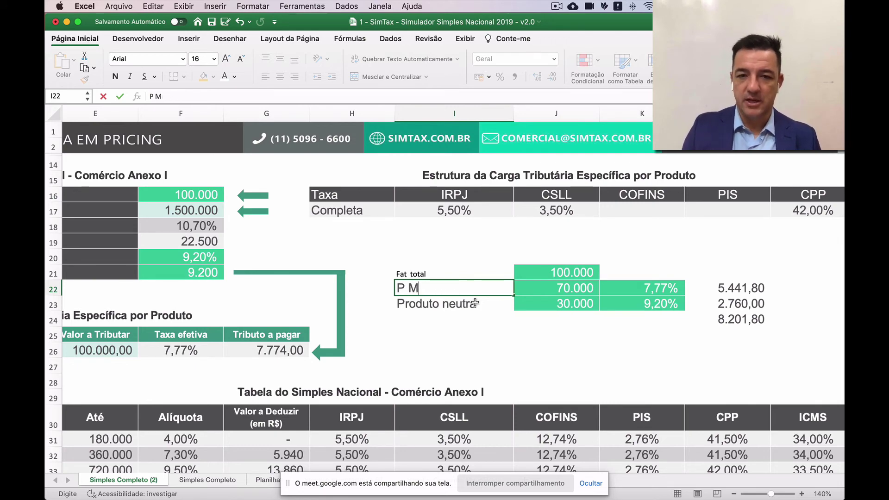
type("Produt")
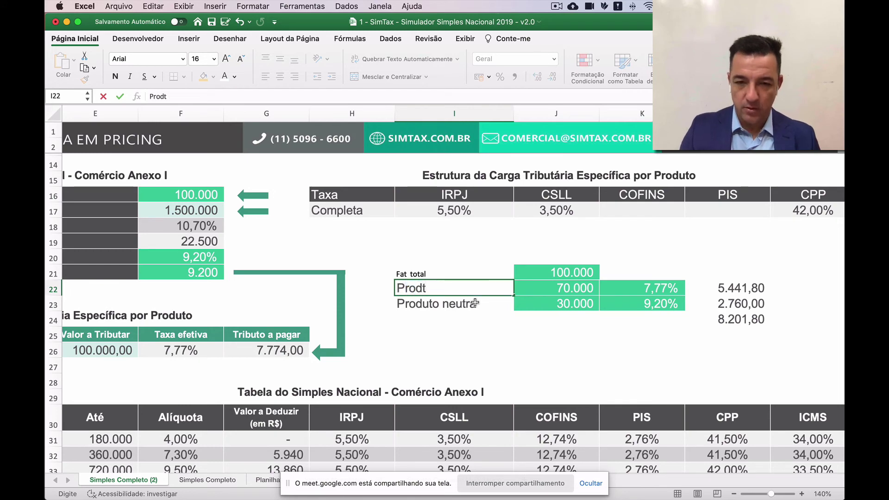
key("BackSpace")
type("uto")
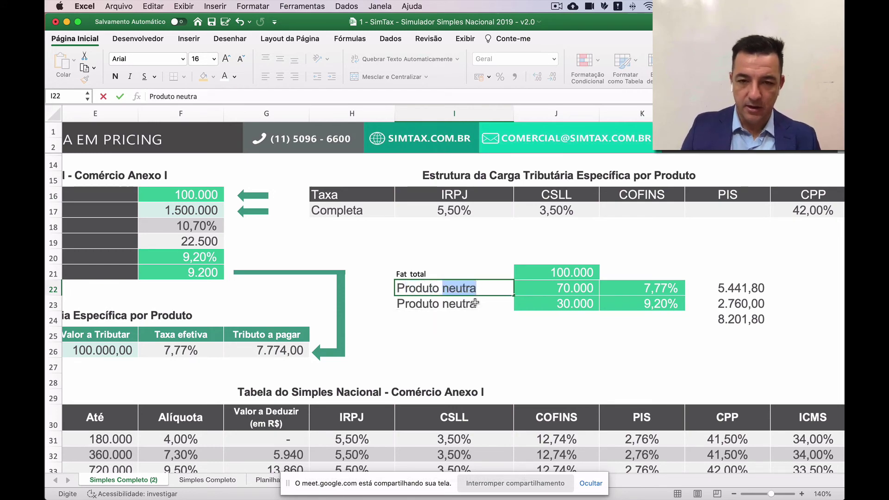
key("Return")
Change the second product label in I23 to "Produto ST e neutra".
type("Prod")
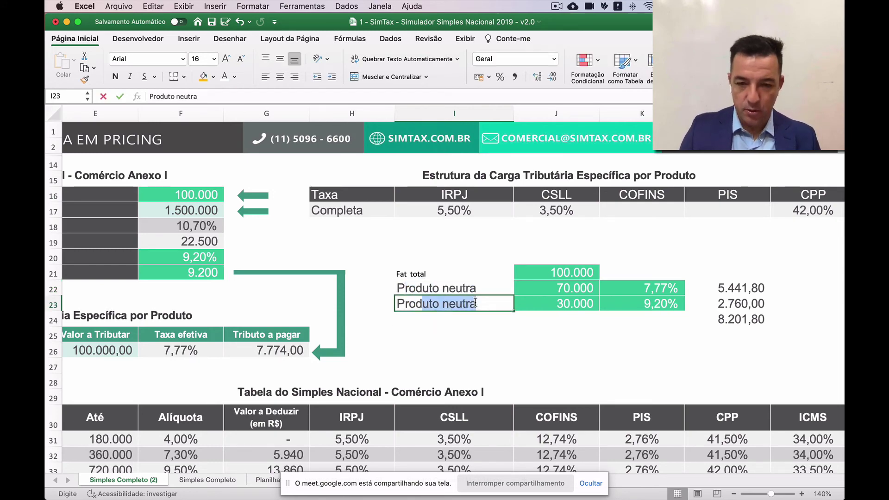
type("its")
key("BackSpace")
key("BackSpace")
key("BackSpace")
type("ut")
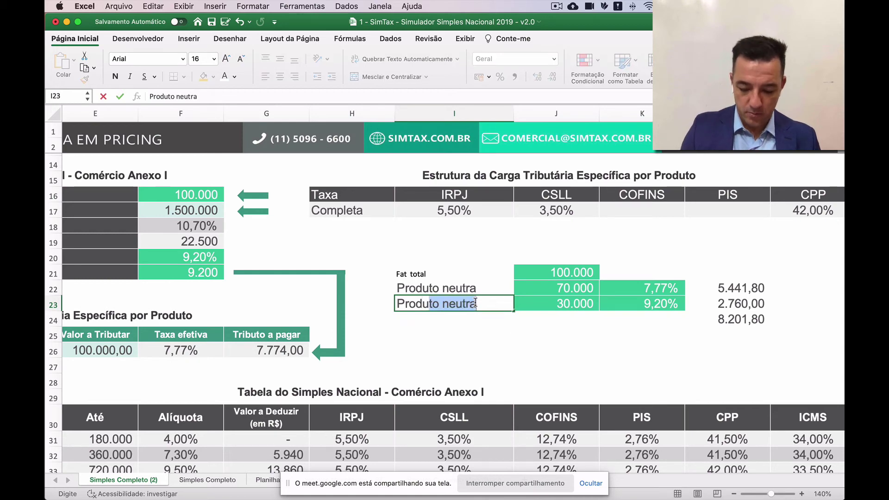
type("o ST")
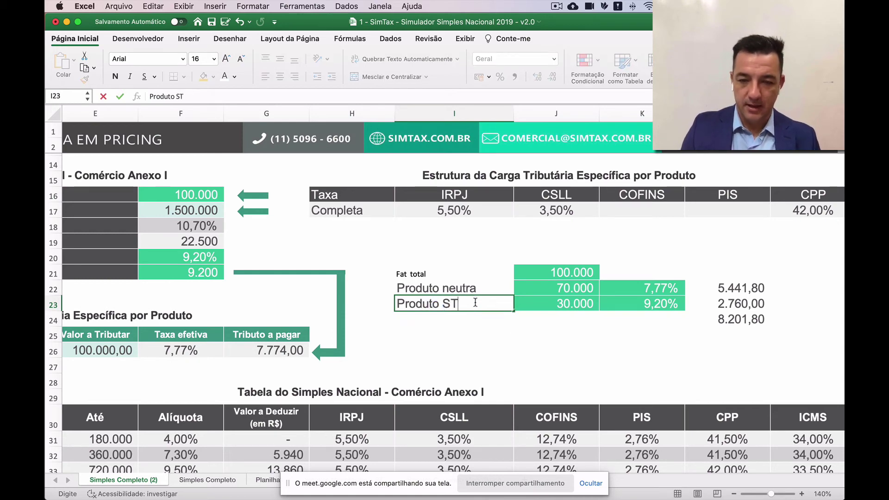
type(" e neutra")
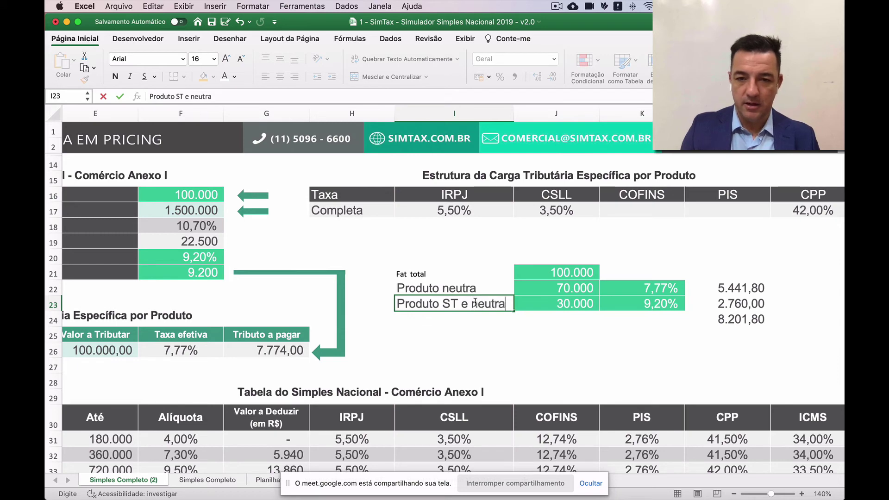
key("Return")
Add a third product label "Produto ST e monofasico" in I24.
type("Prodto")
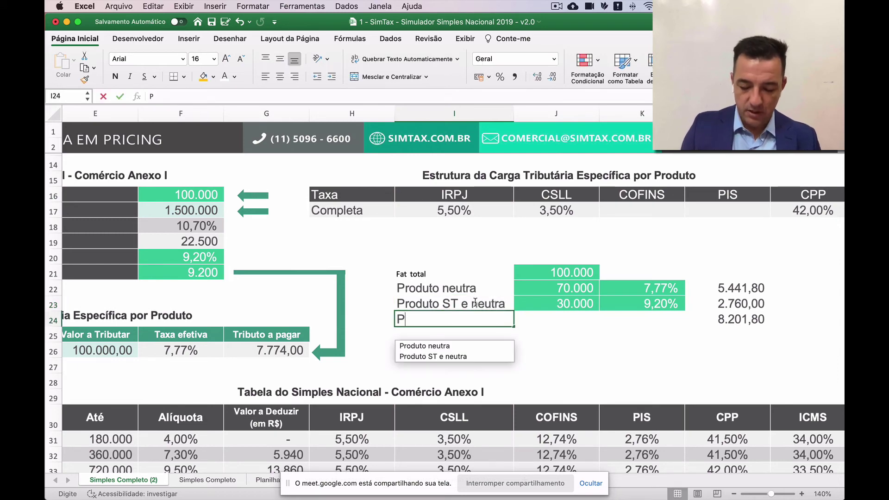
key("BackSpace")
key("BackSpace")
type("uto ")
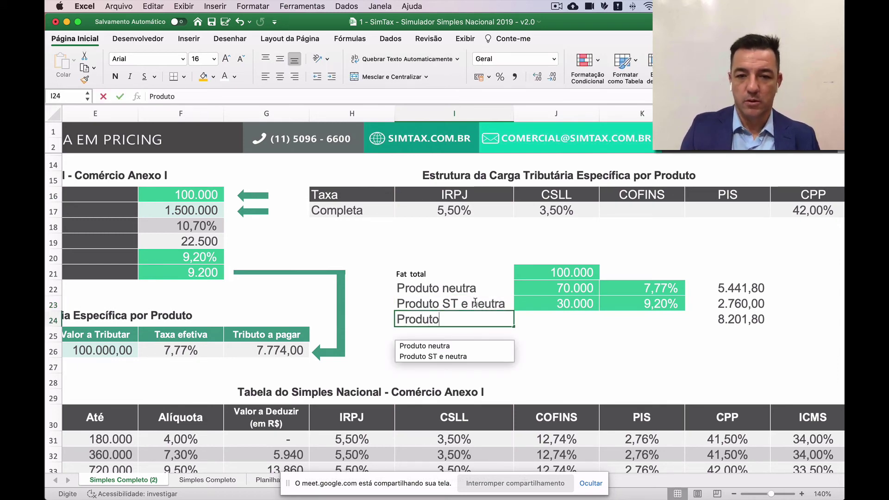
type("ST")
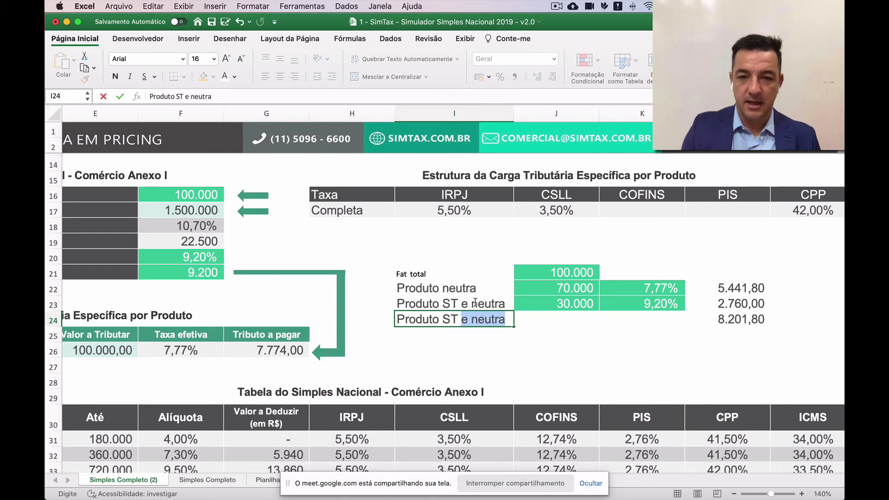
type(" e mono")
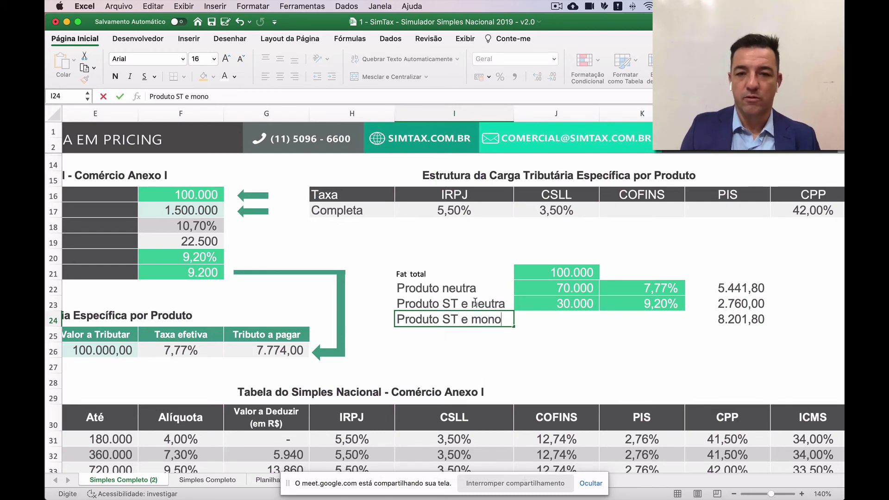
type("fasico")
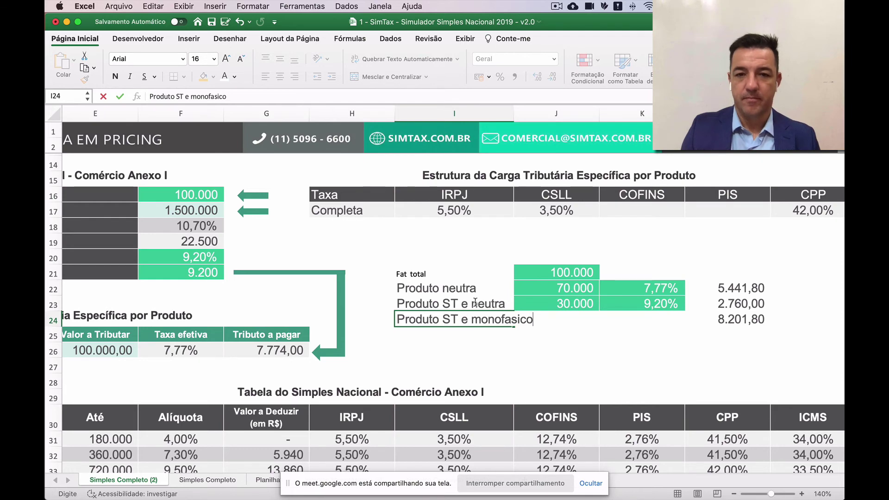
key("Return")
key("Up")
key("Down")
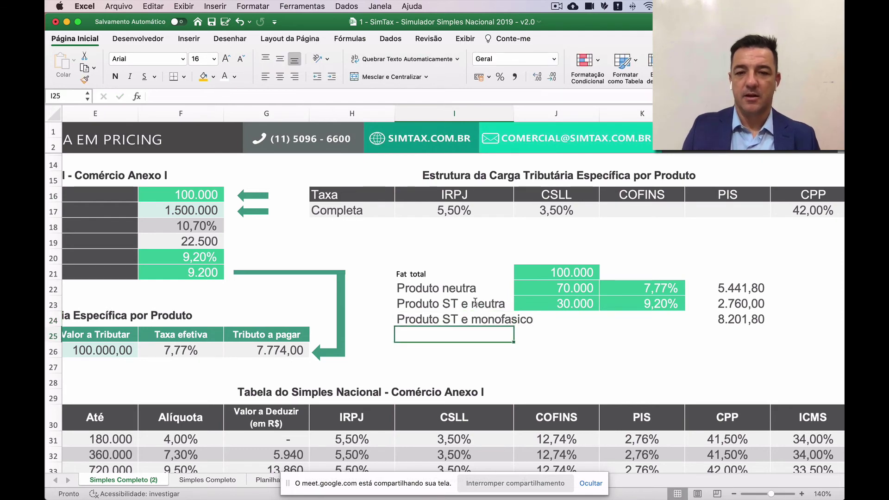
scroll(428, 239, "right", 3)
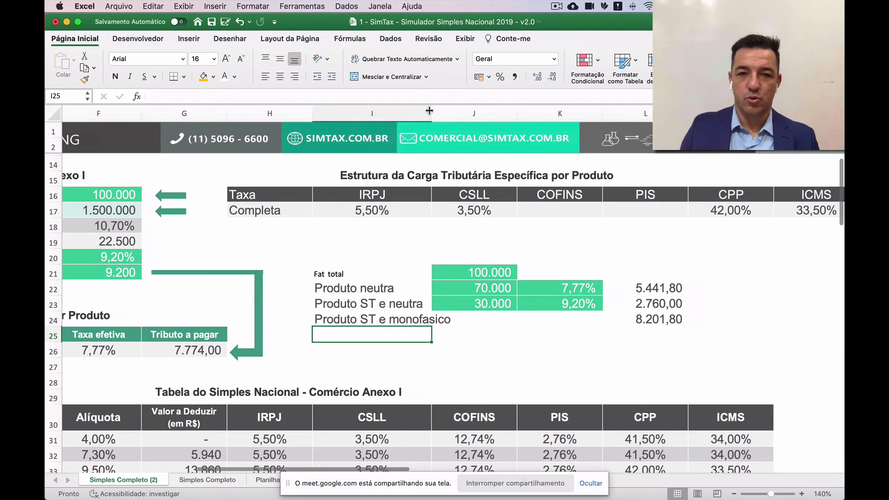
Widen column I so the longest product label fits inside its cell.
left_click_drag(432, 114, 463, 113)
left_click(398, 305)
left_click(389, 319)
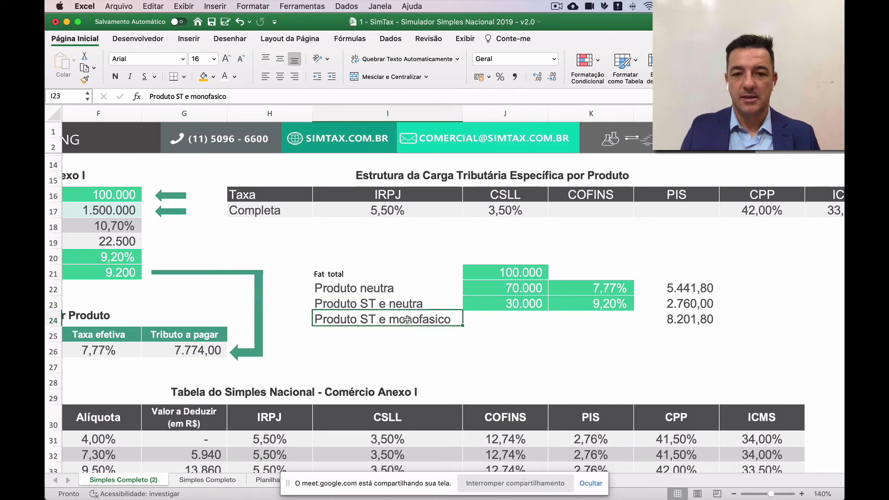
Add a fourth product label "Produto D/C e Monofásico" in I25.
left_click(378, 337)
type("Produtos")
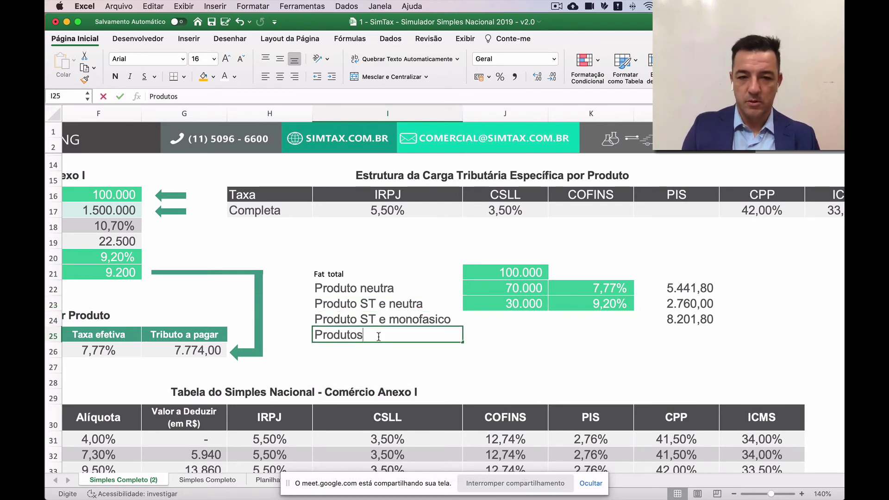
key("BackSpace")
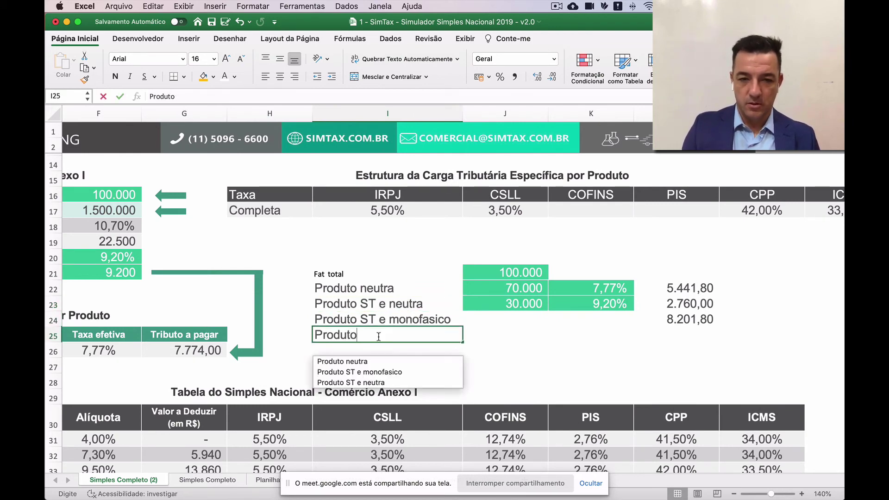
type("D/C e")
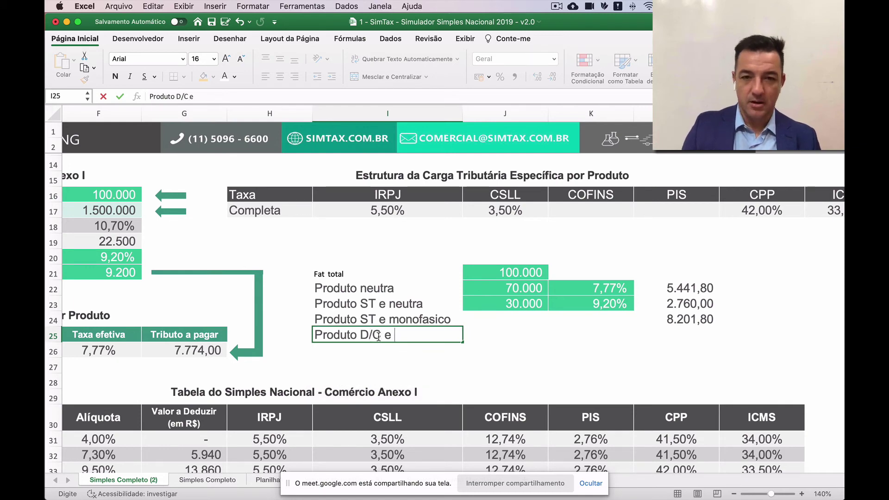
type(" Mo")
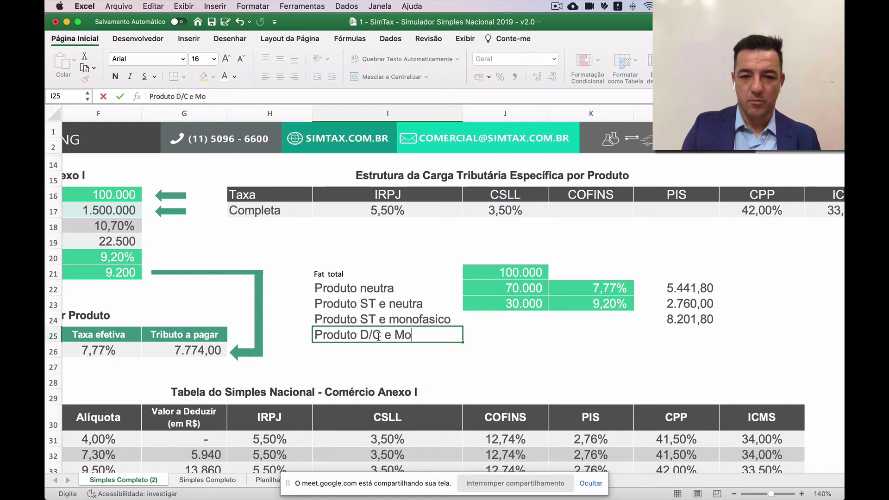
type("nof")
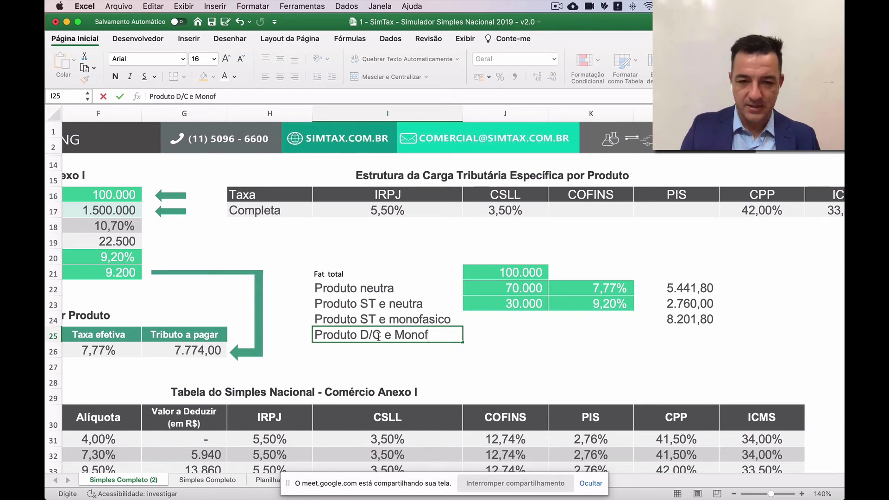
type("ásico")
key("Return")
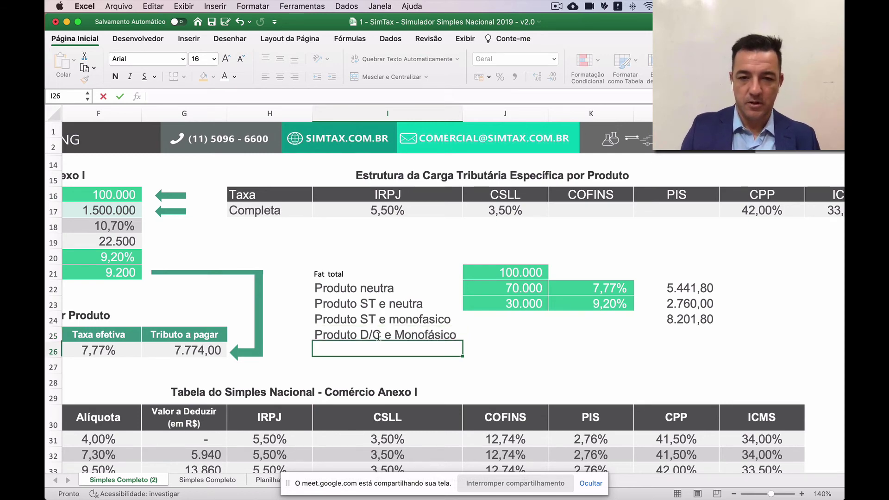
Copy the I25 label over the first product label in I22.
left_click(436, 341)
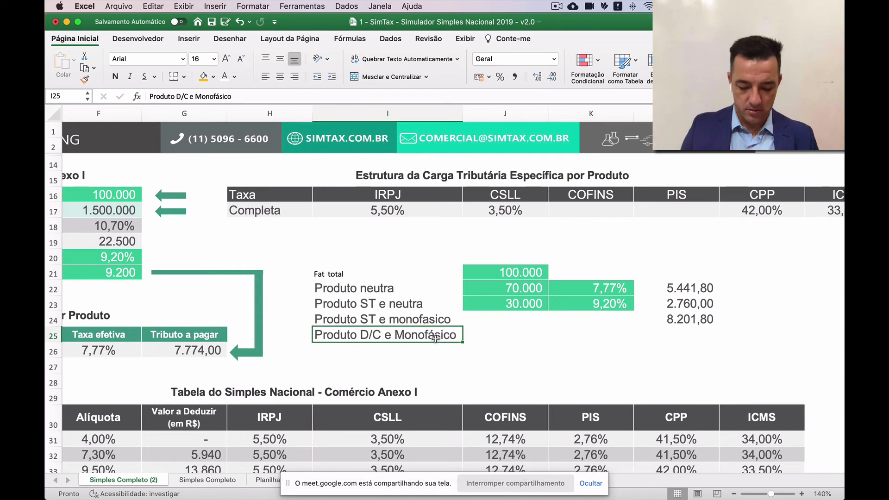
key("super+c")
key("Up")
key("Up")
key("Up")
key("Return")
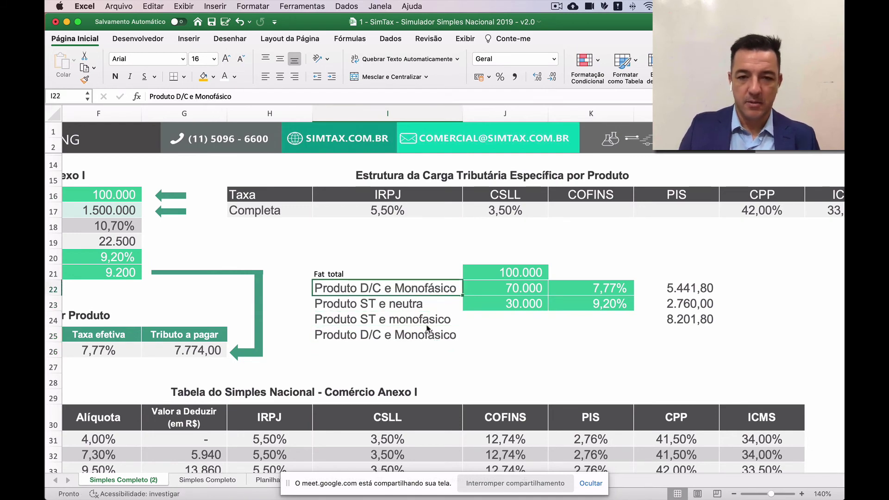
Replace the word "Monofásico" in I22 so the label reads "Produto D/C e Neutra".
double_click(396, 288)
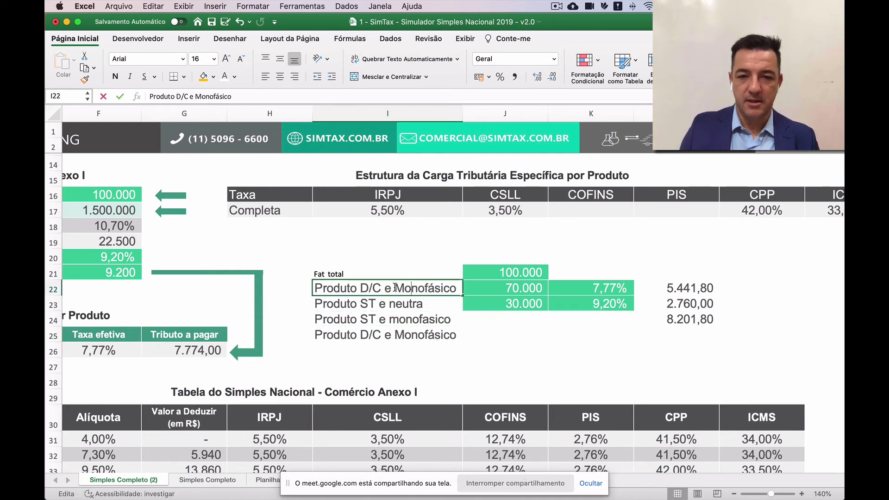
left_click_drag(396, 288, 501, 287)
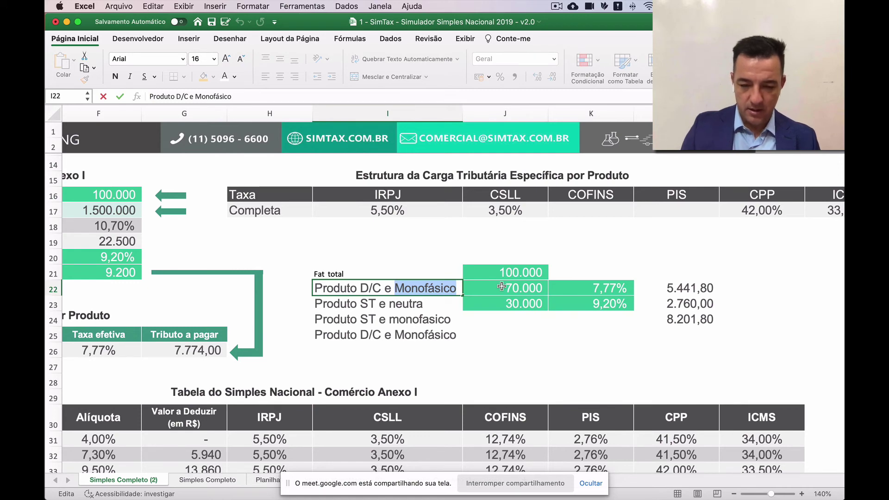
type("D")
key("BackSpace")
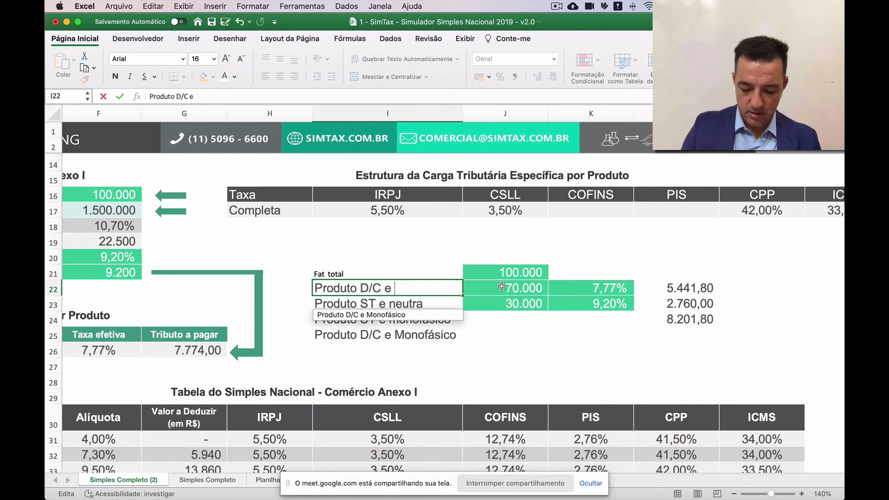
type("Neutr")
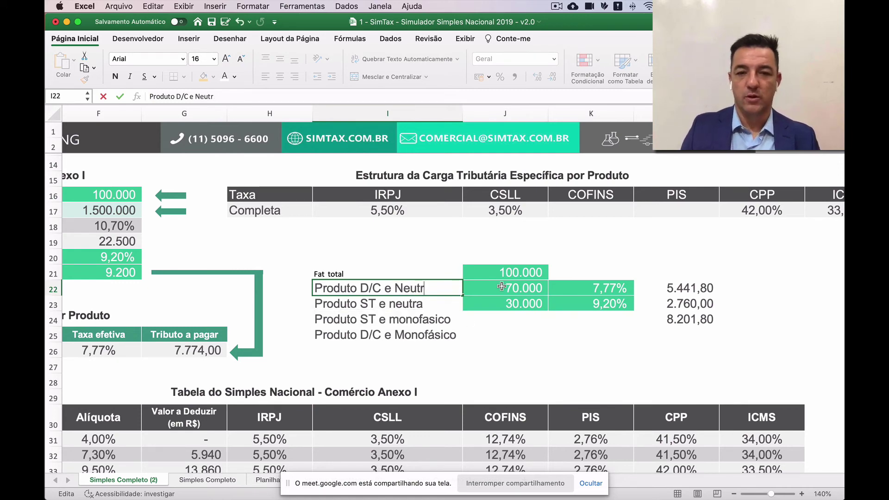
type("oa")
key("Return")
key("Up")
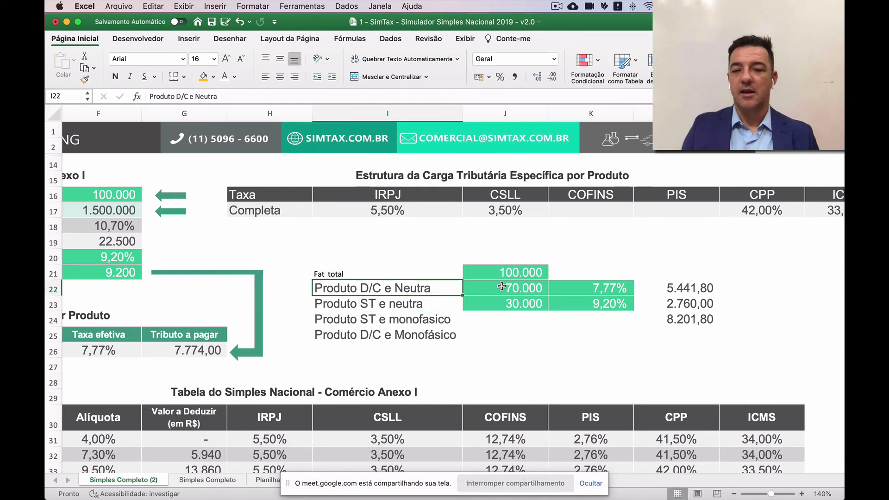
Fill the revenue and rate cells J22:K22 down through row 25 for all four products.
key("Right")
key("Right")
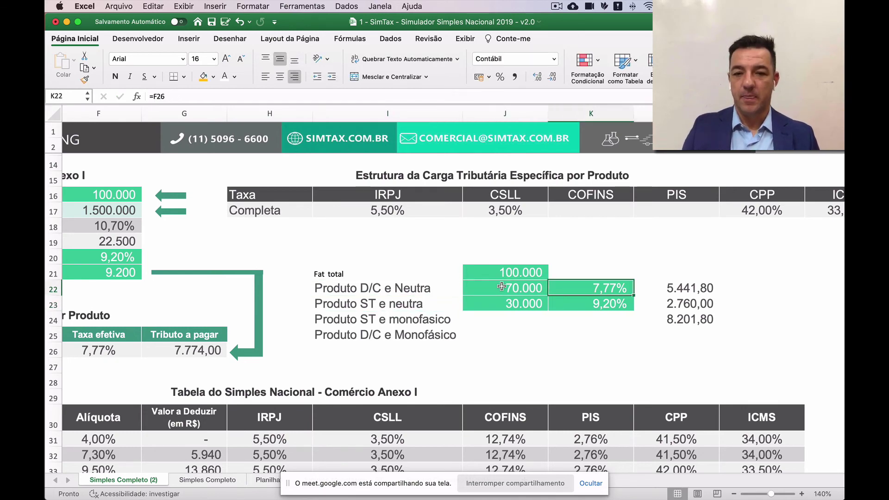
left_click_drag(506, 287, 634, 343)
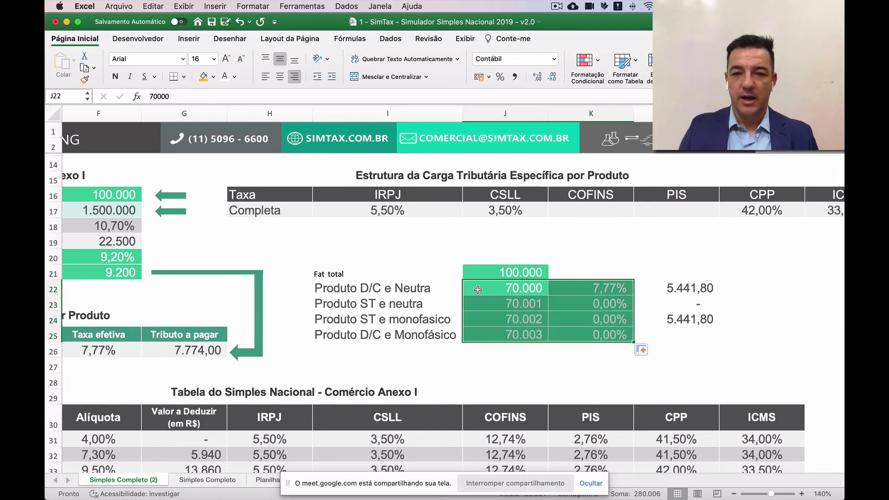
Link the "Produto D/C e Neutra" rate in K22 to the full effective rate in F20.
left_click(426, 288)
left_click(583, 288)
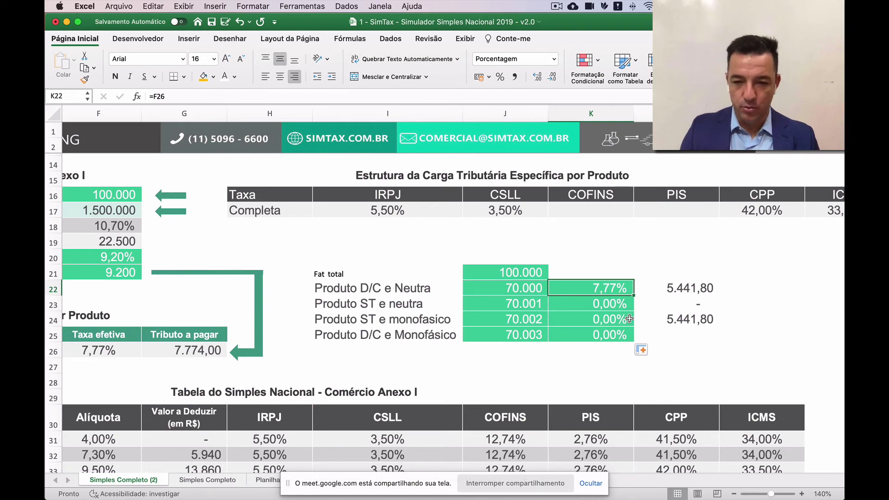
type("=")
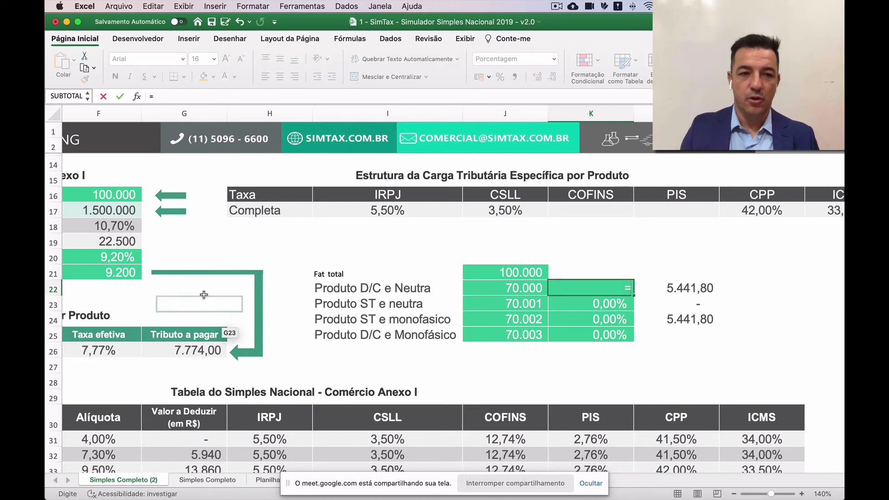
left_click(126, 257)
key("Return")
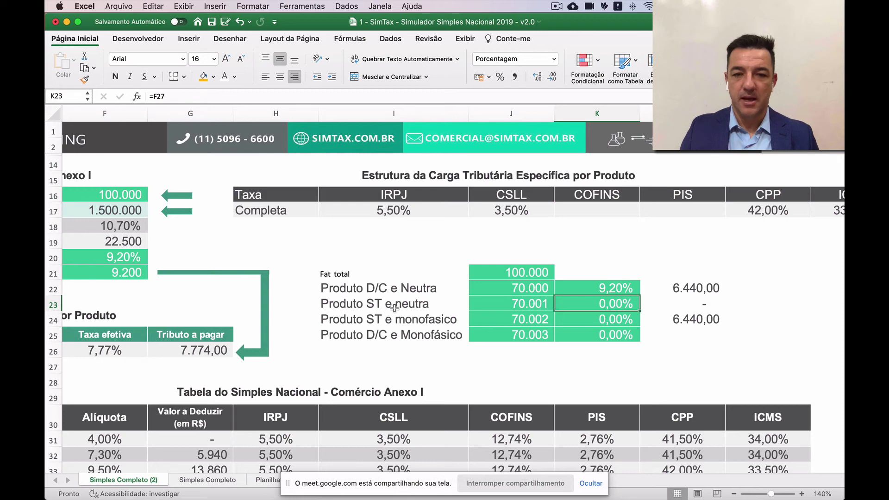
Copy the "Produto D/C e Monofásico" label to I26, and copy "Produto ST e neutra" from I23 over I25.
left_click(393, 333)
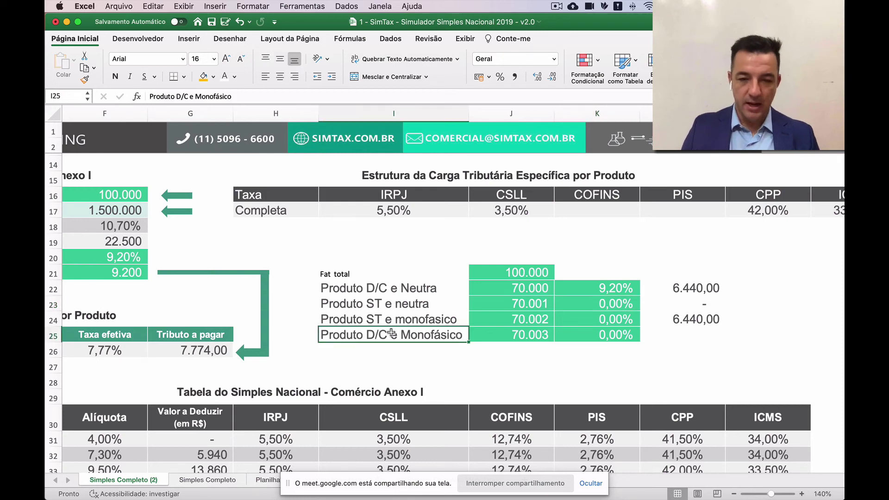
key("super+c")
left_click(386, 351)
key("super+v")
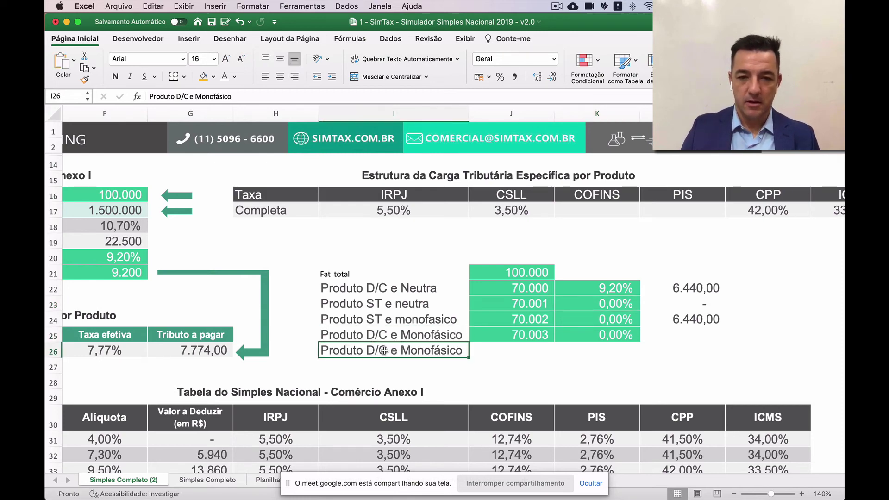
left_click(411, 305)
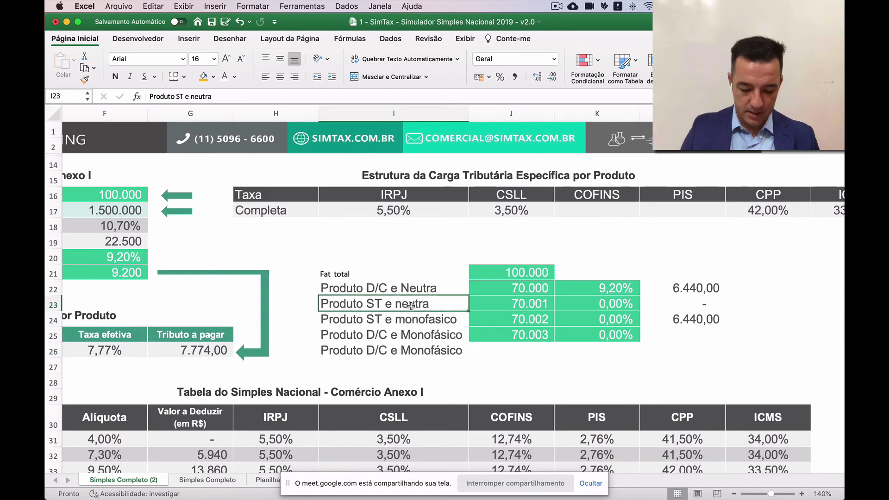
key("super+c")
left_click(415, 335)
key("super+v")
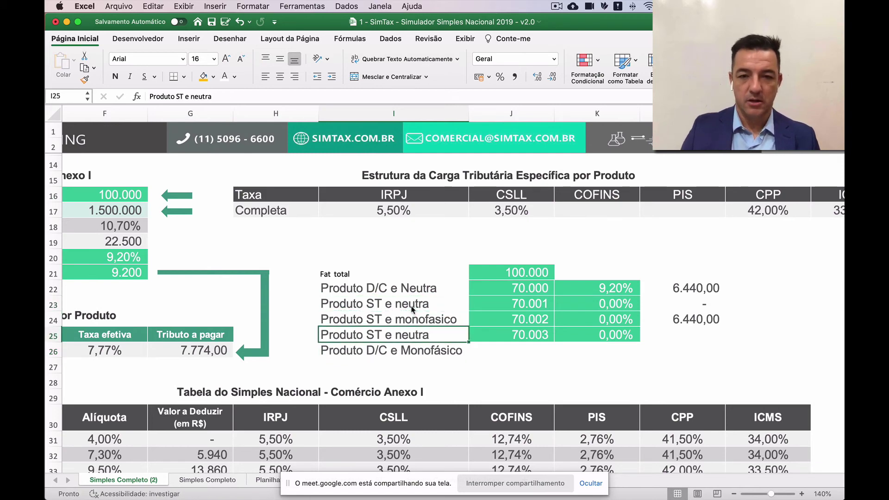
Copy the "Produto D/C e Monofásico" label from I26 into I23, and clear I26.
left_click(419, 350)
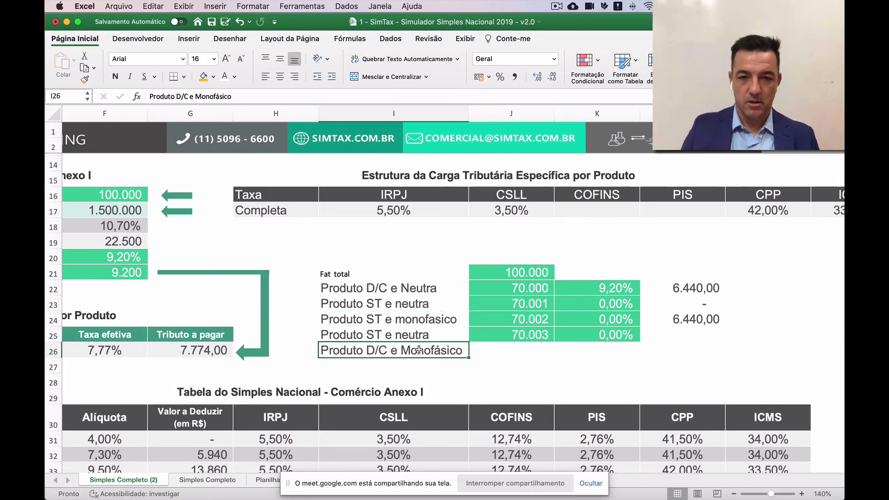
key("super+c")
left_click(419, 305)
key("super+v")
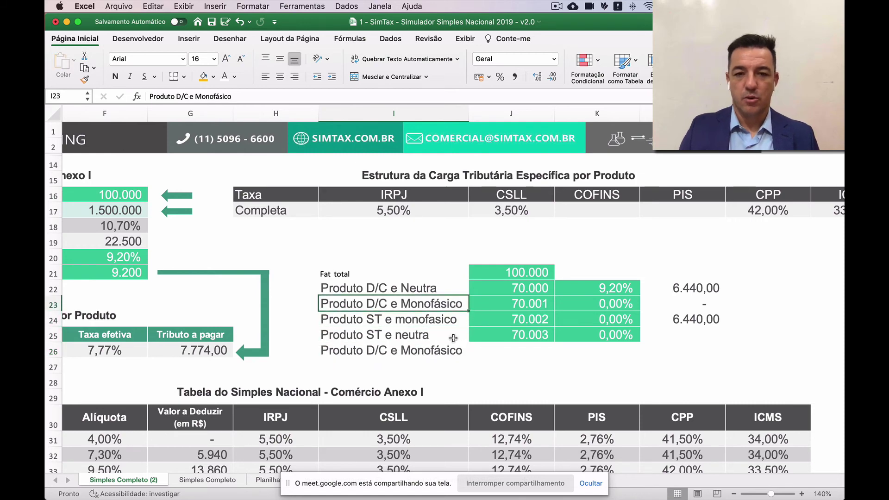
left_click(422, 357)
key("Delete")
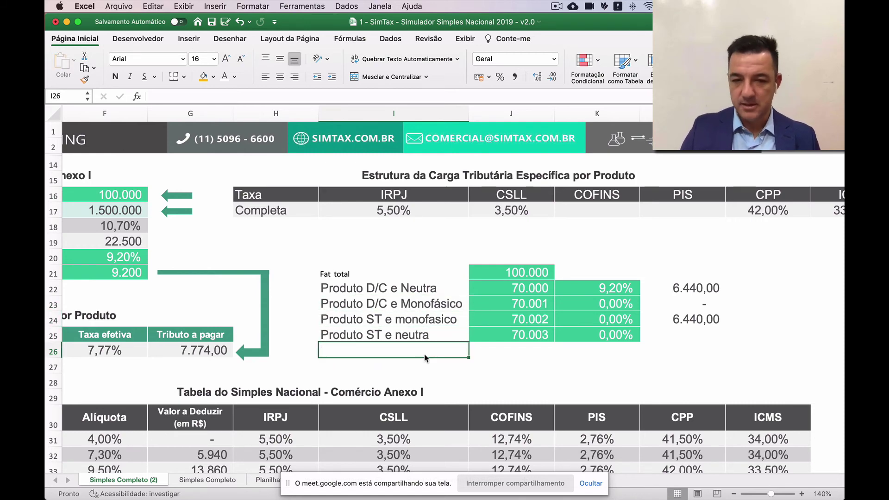
Set the rate for "Produto D/C e Monofásico" in K23 to 7,77%.
left_click(416, 304)
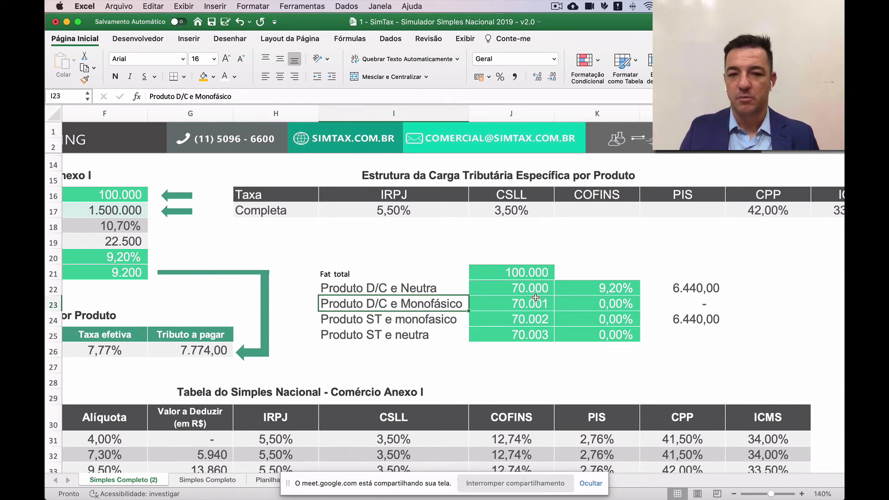
left_click(601, 302)
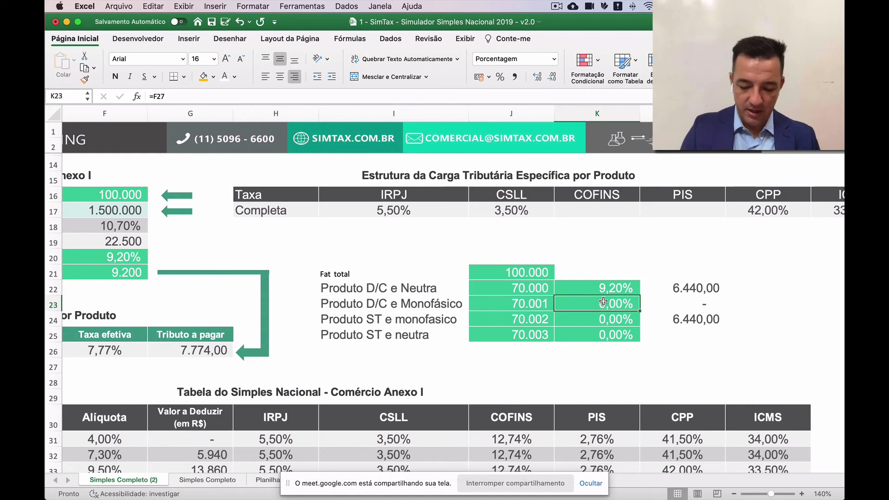
type("7,7")
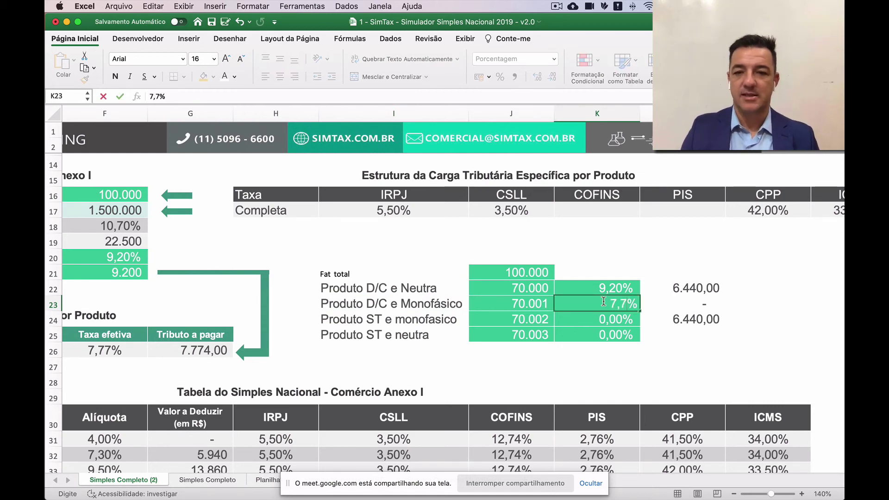
type("7")
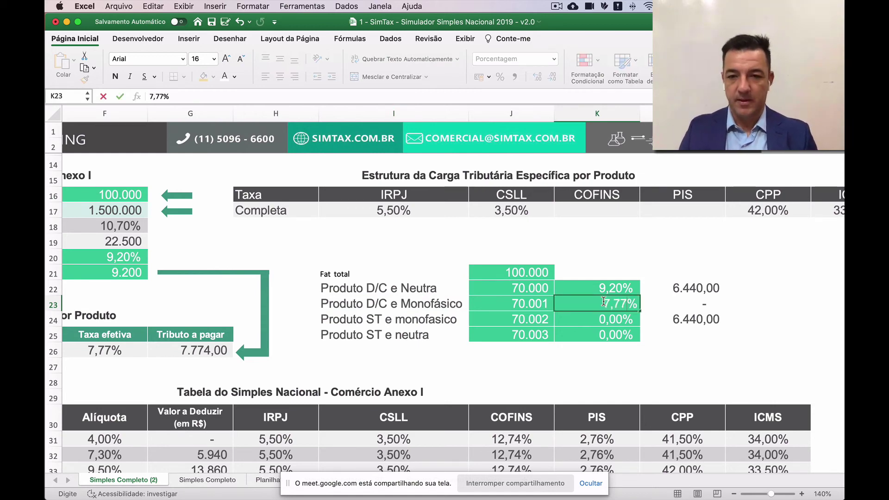
key("Return")
Clear the ICMS share in N17 to check the effective rate for "Produto ST e monofasico", and undo the clearing.
left_click(410, 325)
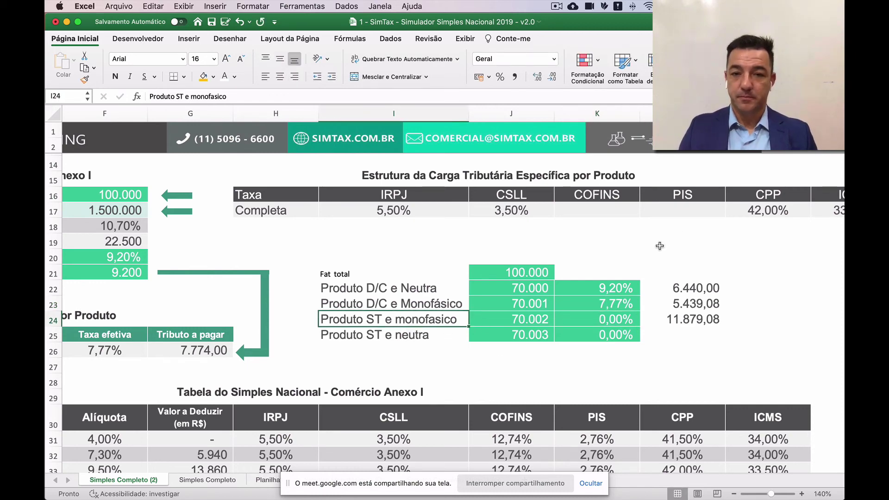
scroll(734, 235, "right", 2)
scroll(783, 213, "down", 1)
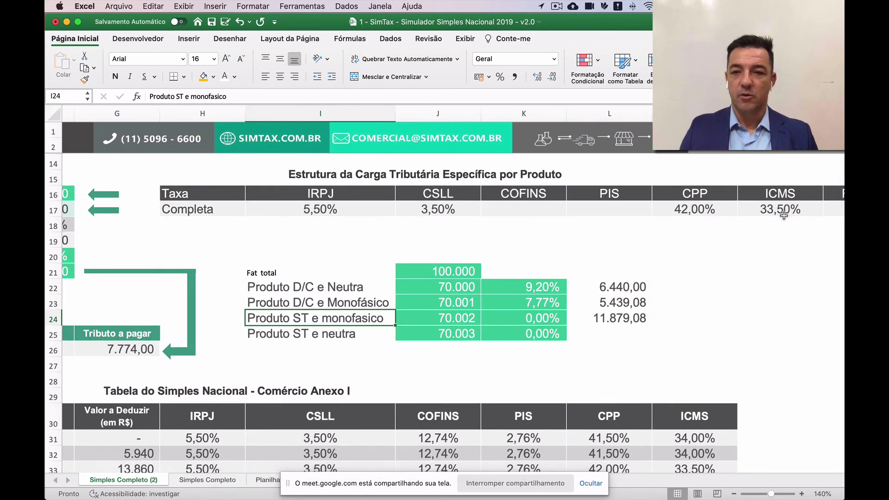
left_click(782, 210)
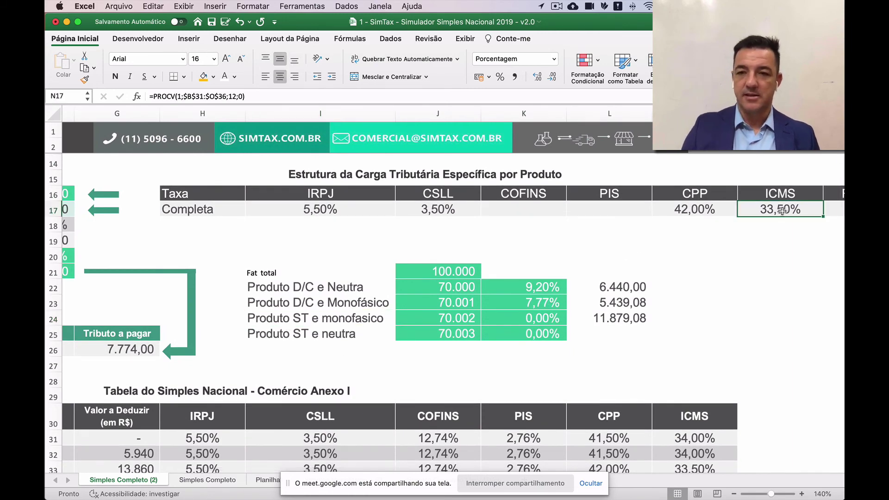
key("Delete")
scroll(491, 346, "left", 3)
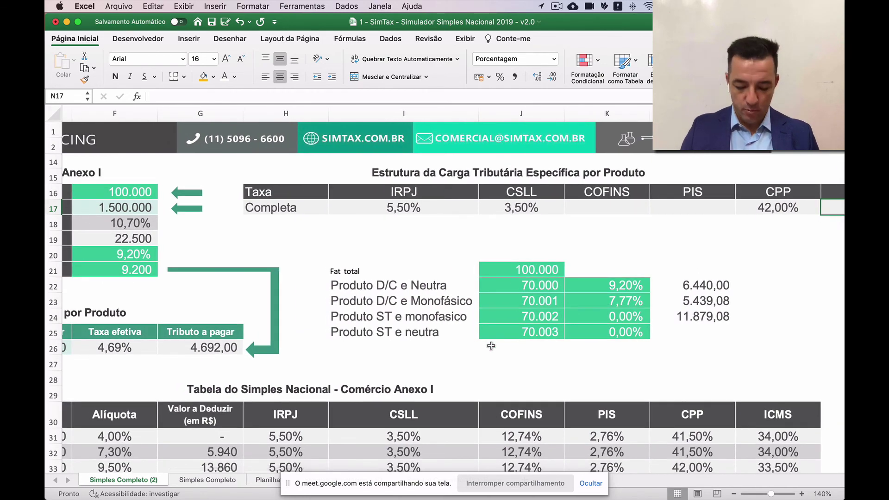
key("super+z")
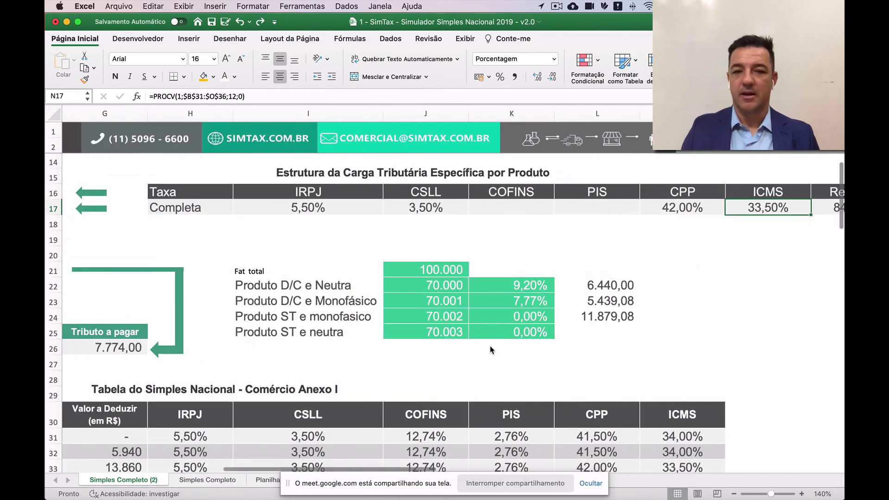
Set the rate for "Produto ST e monofasico" in K24 to 4,69%.
left_click(504, 316)
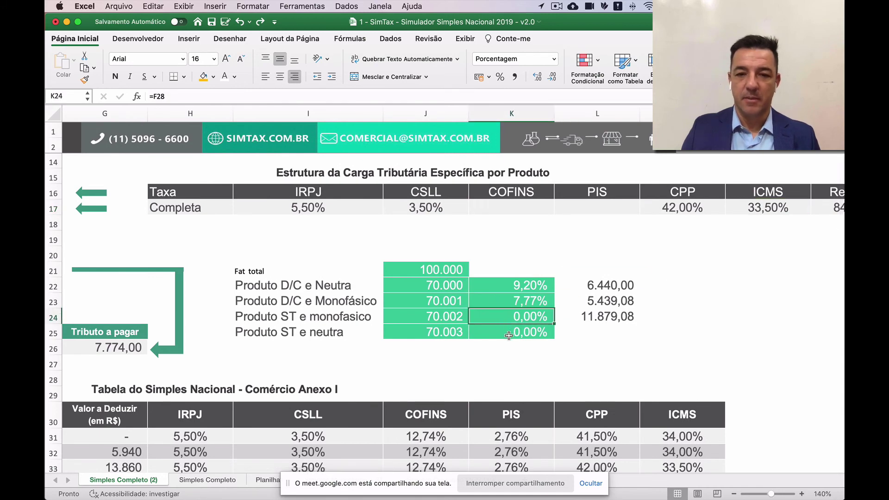
type("4,")
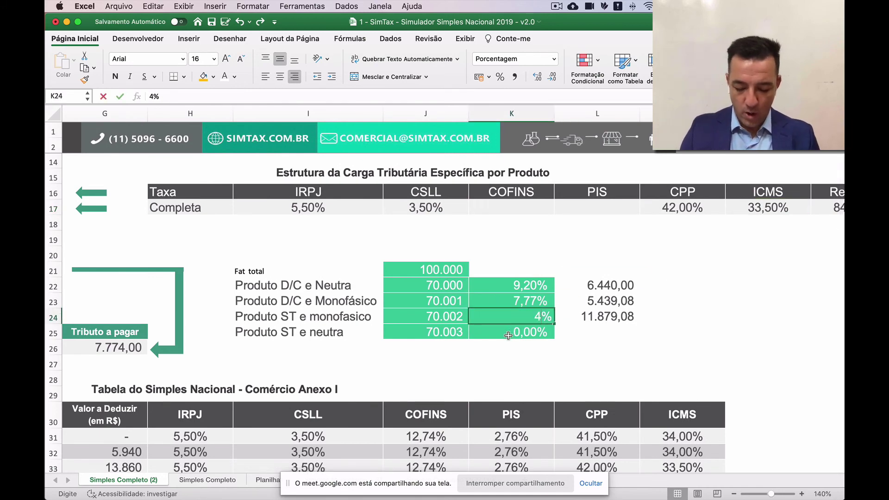
type("6")
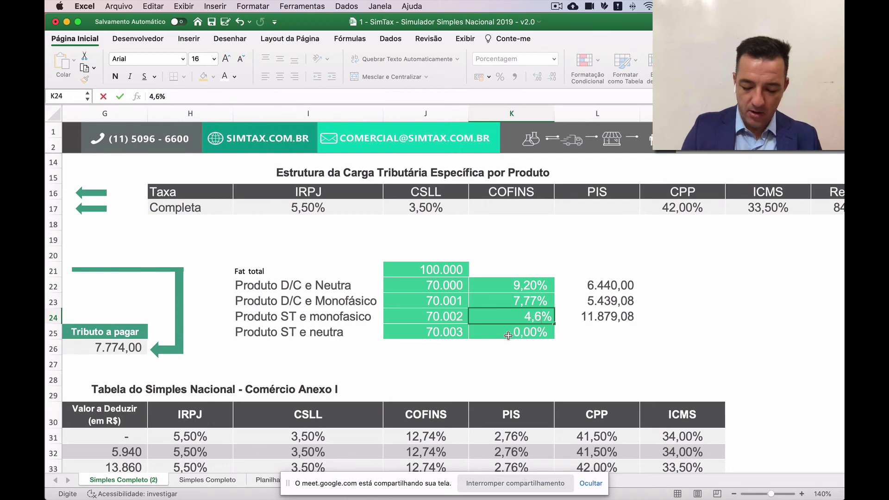
type("9")
key("Return")
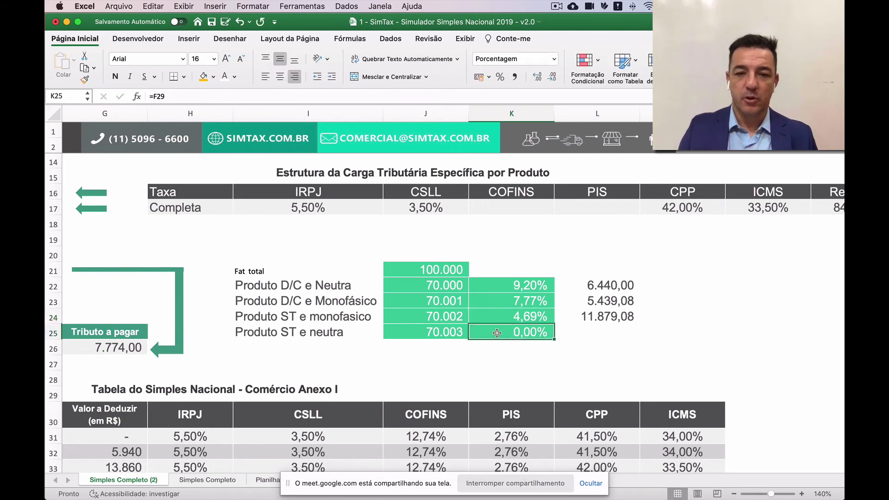
Clear the ICMS share in N17 of the product-specific tax structure.
scroll(465, 334, "left", 5)
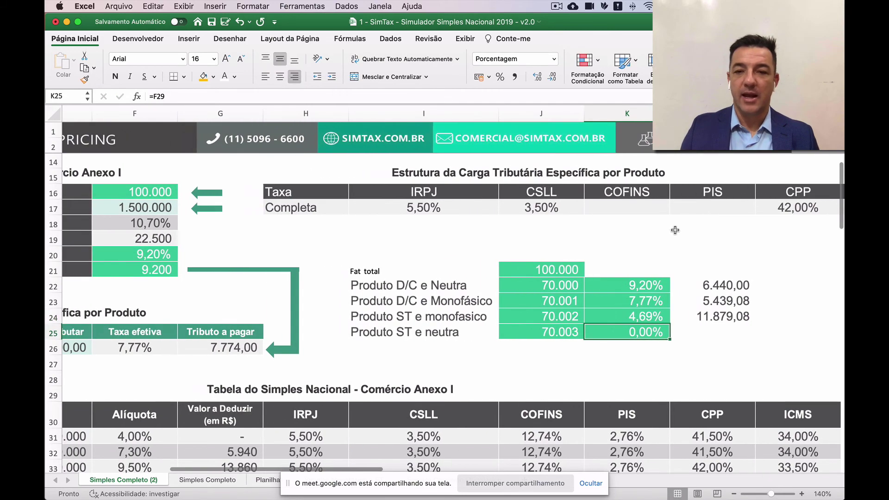
scroll(705, 231, "right", 2)
left_click(787, 208)
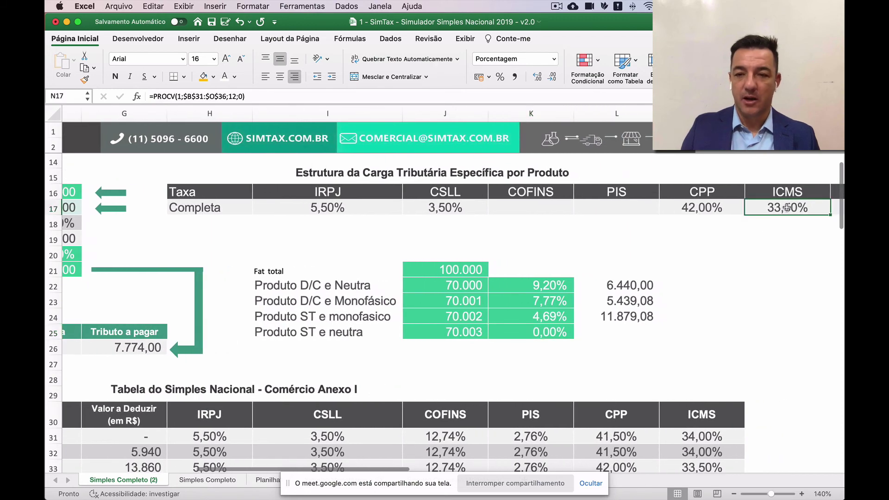
key("Delete")
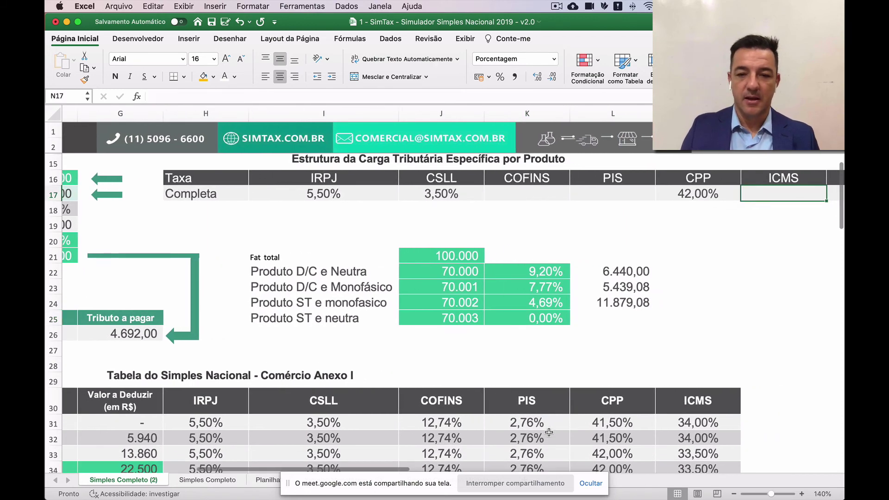
Copy the COFINS and PIS rates from J31:K31 and paste them as values into the "Completa" row at K17:L17.
scroll(550, 434, "down", 1)
scroll(447, 429, "up", 1)
left_click_drag(447, 428, 501, 423)
key("super+c")
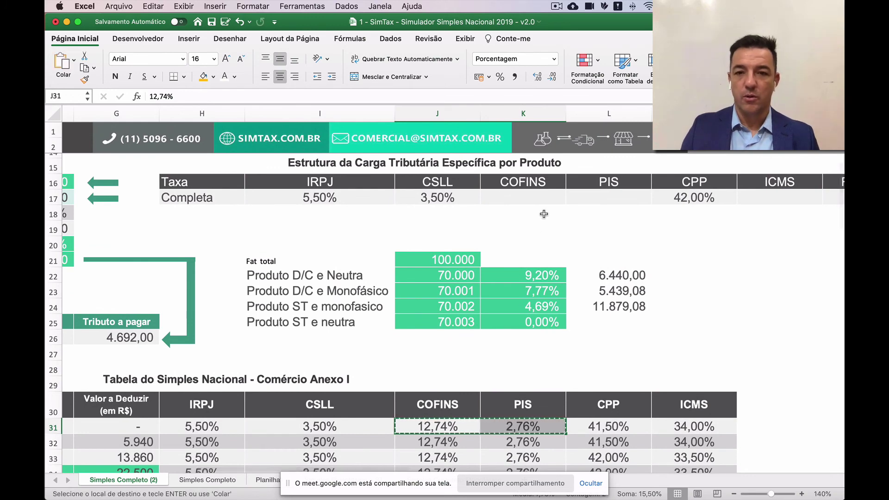
left_click(540, 187)
left_click(540, 194)
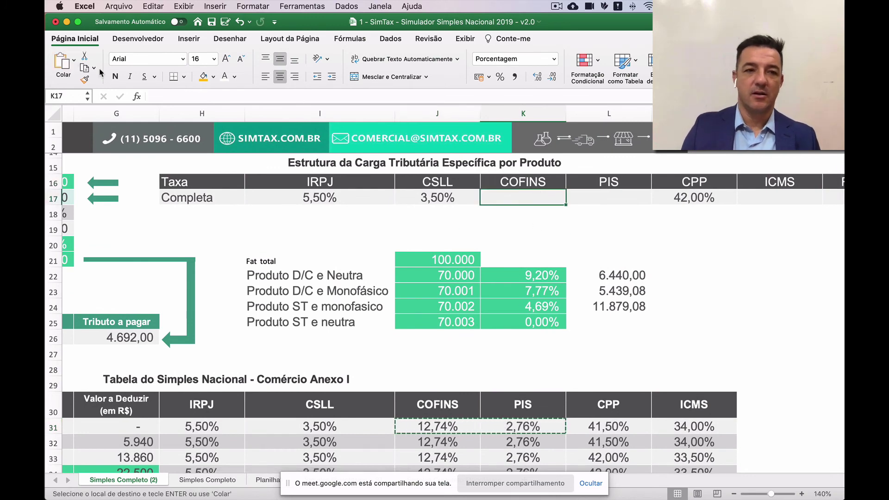
left_click(75, 61)
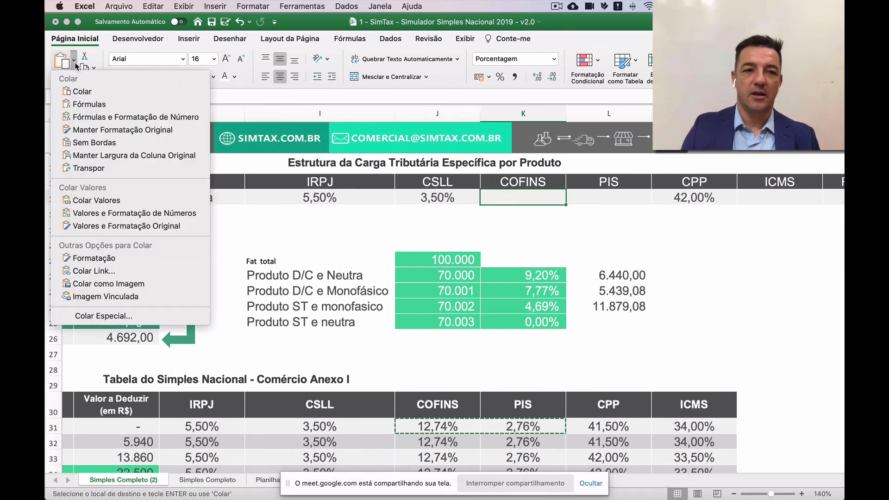
left_click(100, 200)
left_click(581, 248)
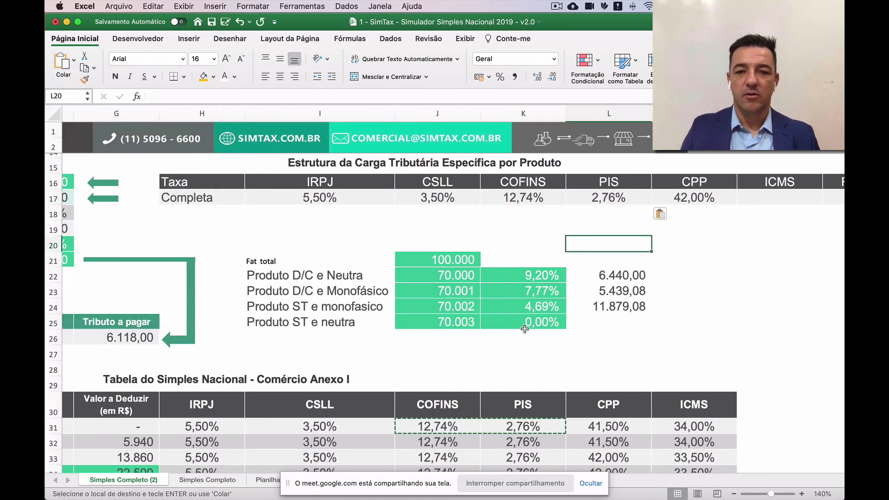
Set the rate for "Produto ST e neutra" in K25 to 6,12%.
scroll(387, 342, "left", 3)
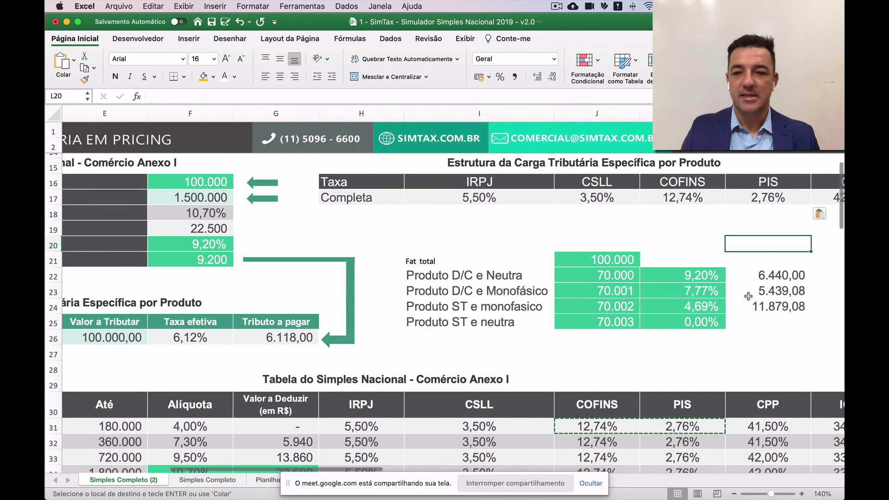
left_click(717, 322)
type("6,2")
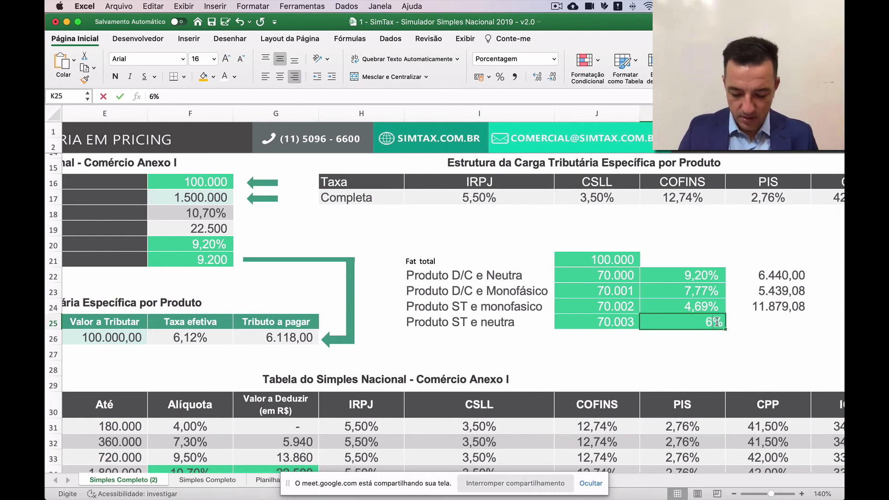
key("BackSpace")
type("12")
key("Return")
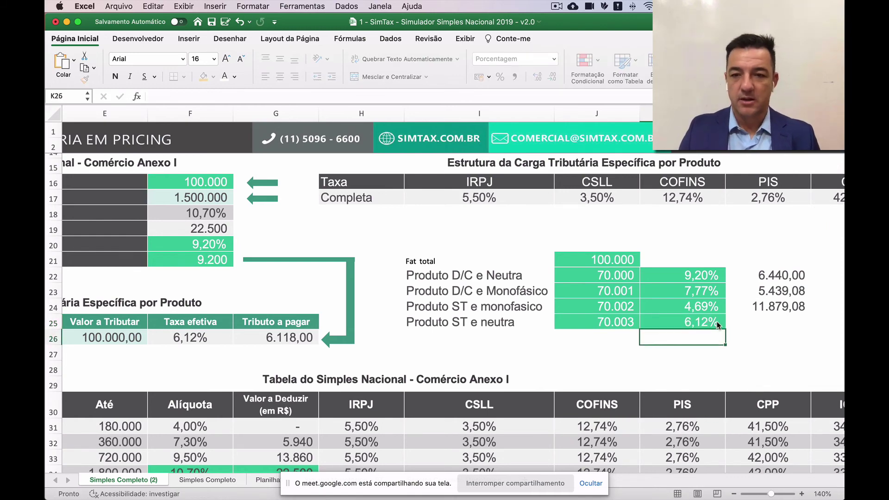
Set the revenue for "Produto D/C e Monofásico" in J23 to 70.000.
left_click(603, 274)
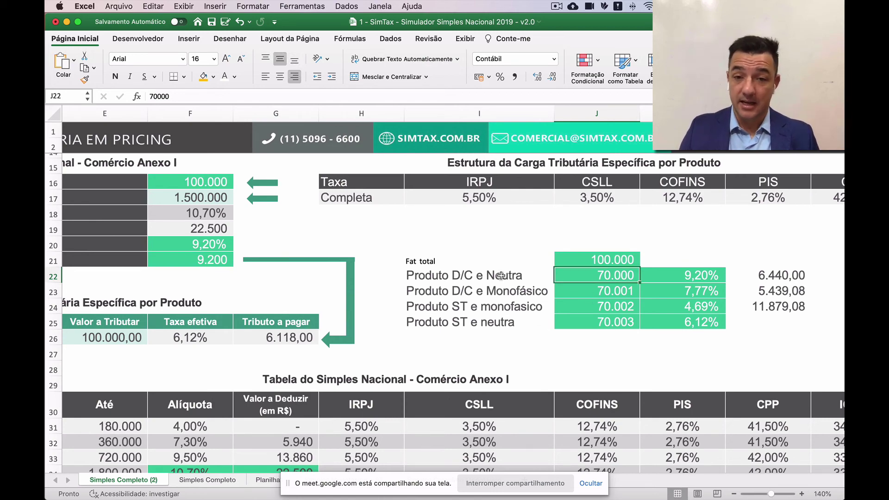
left_click(448, 309)
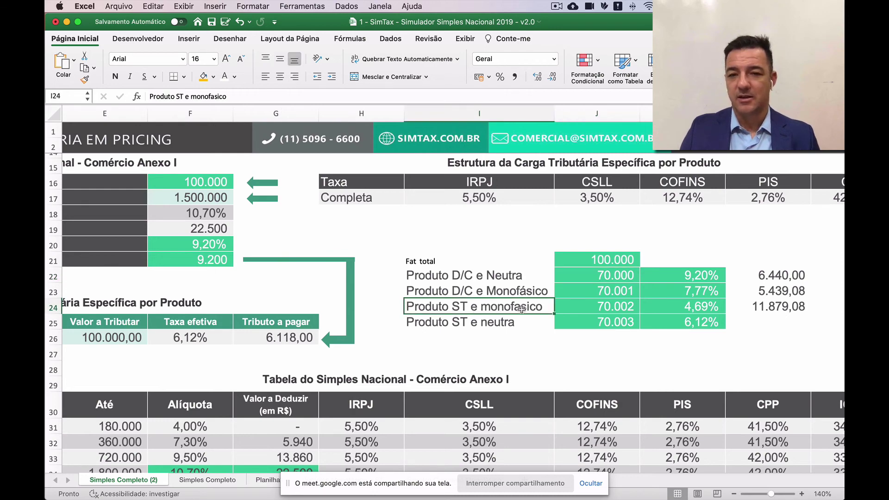
left_click(462, 289)
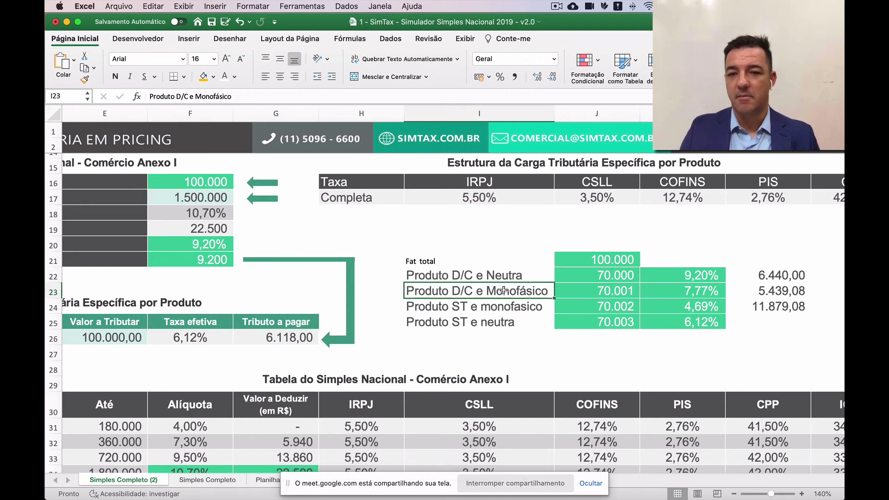
left_click(623, 292)
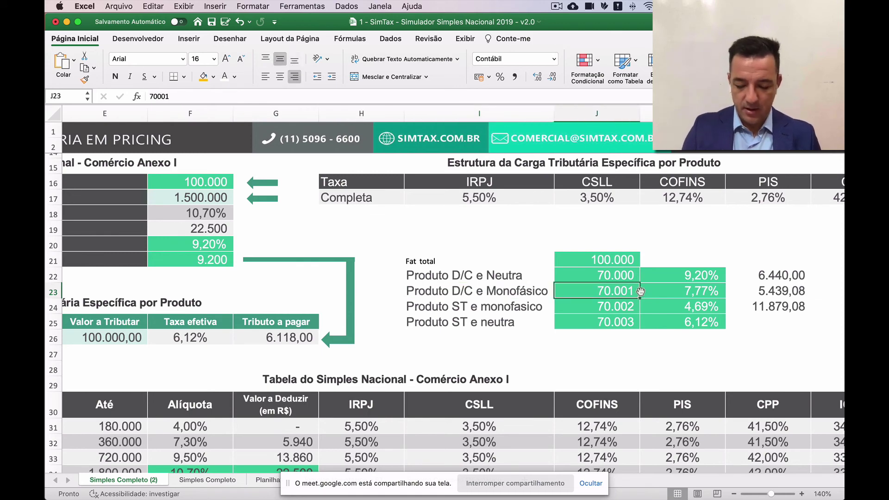
type("70000")
key("Return")
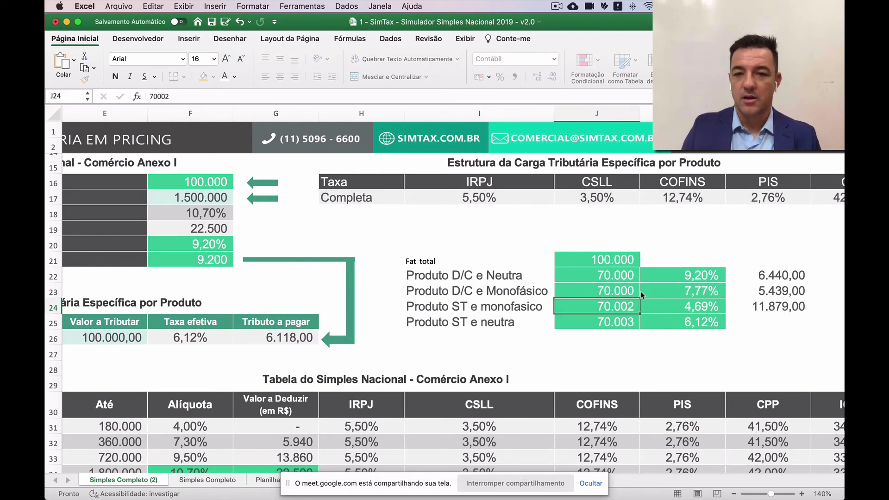
Set the revenue for "Produto D/C e Neutra" in J22 to 10.000.
key("Up")
key("Up")
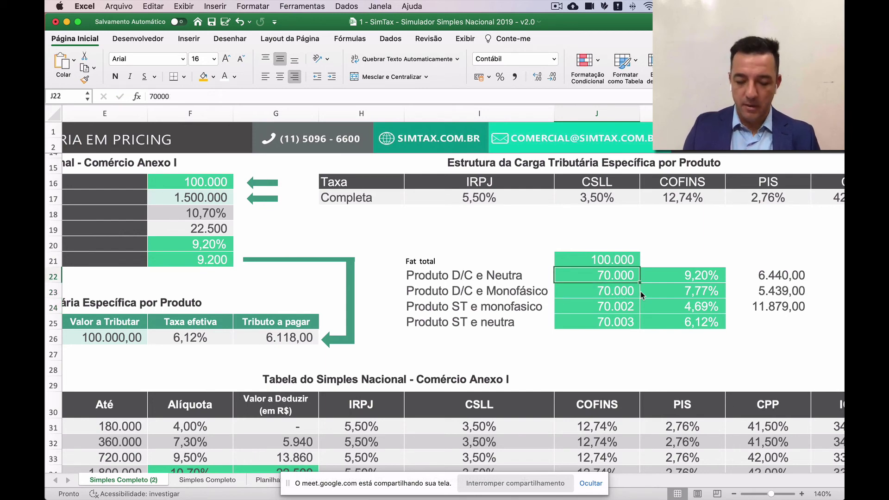
type("10000")
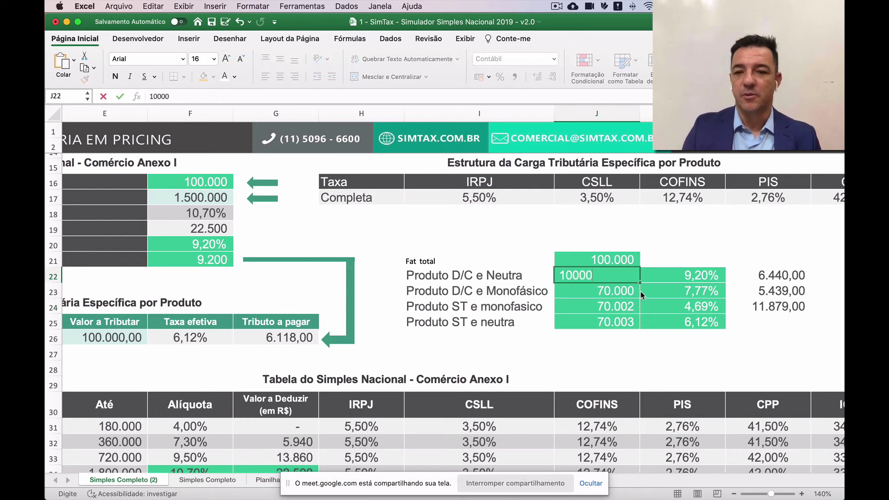
key("Return")
Set the revenue of "Produto ST e monofasico" in J24 and "Produto ST e neutra" in J25 to 0.
key("Down")
key("Left")
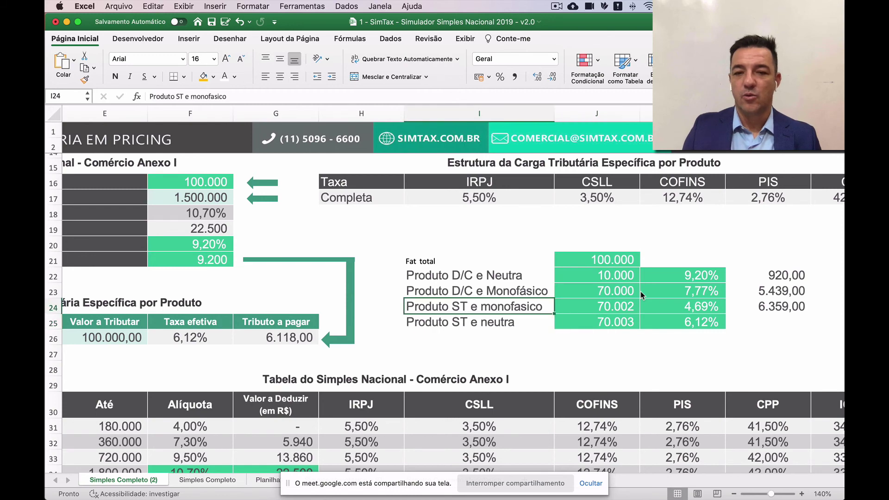
key("Right")
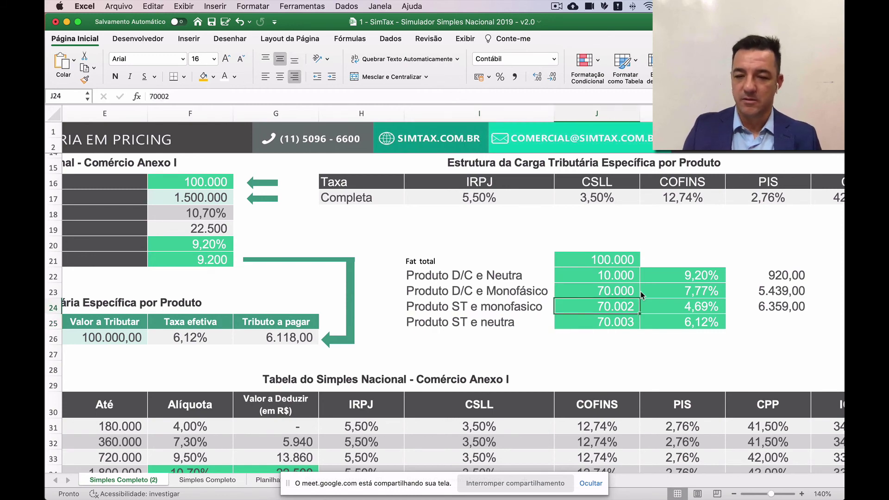
type("0")
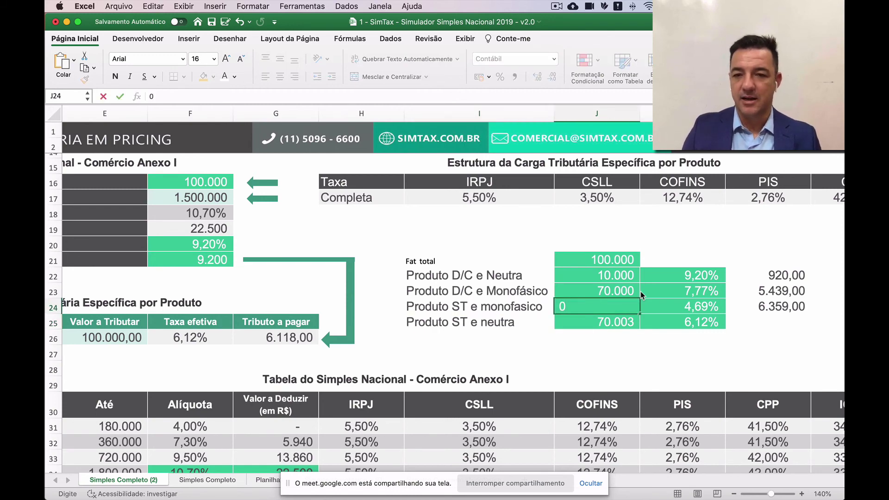
key("Return")
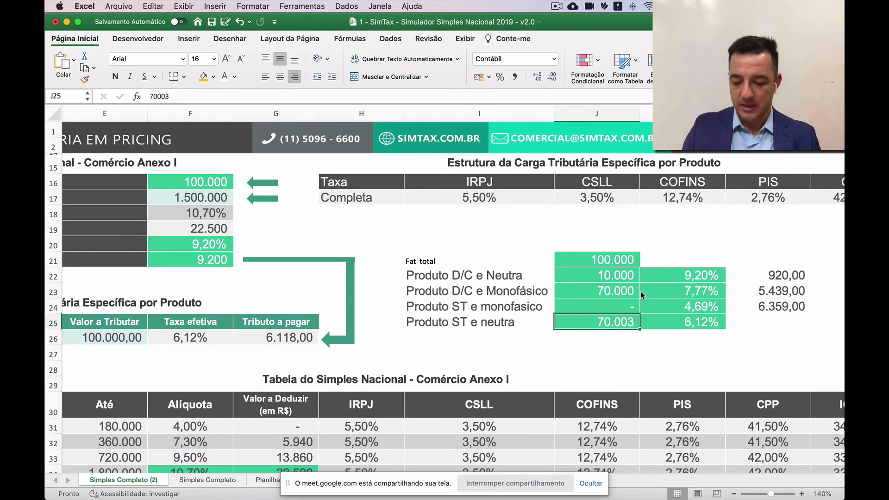
type("0")
key("Up")
Set the revenue for "Produto D/C e Neutra" in J22 to 30.000.
key("Up")
key("Up")
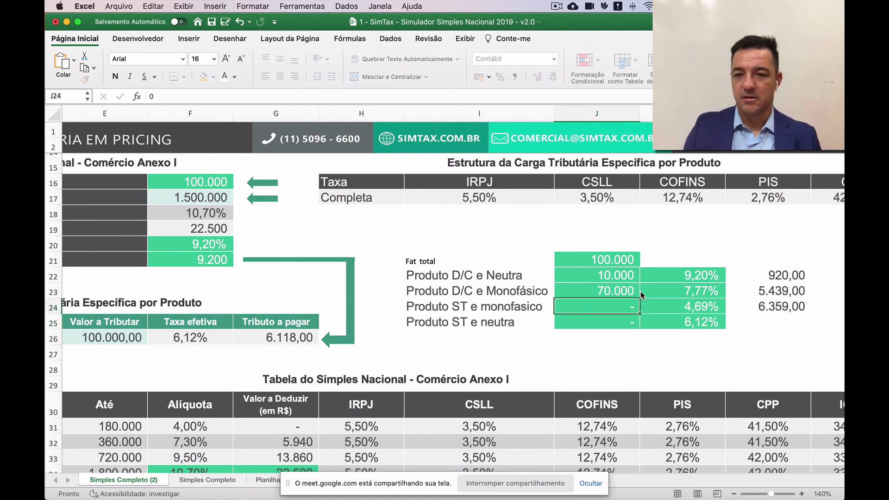
type("30000\\")
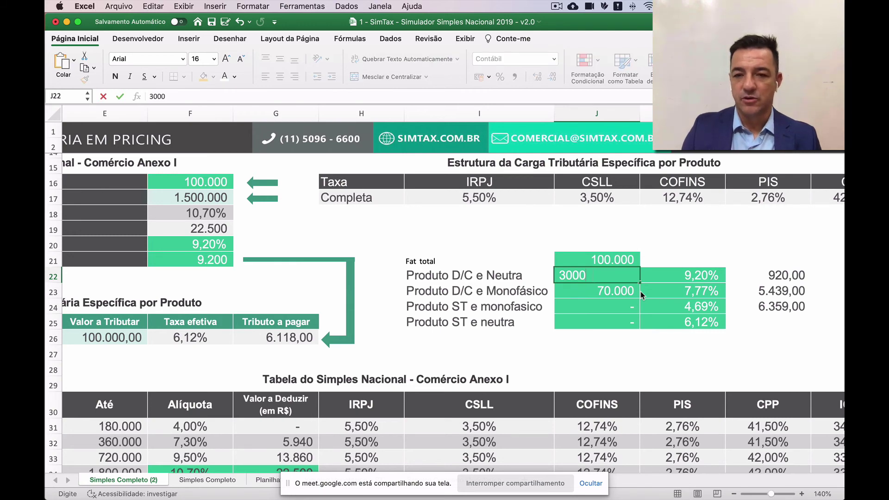
key("Return")
key("Up")
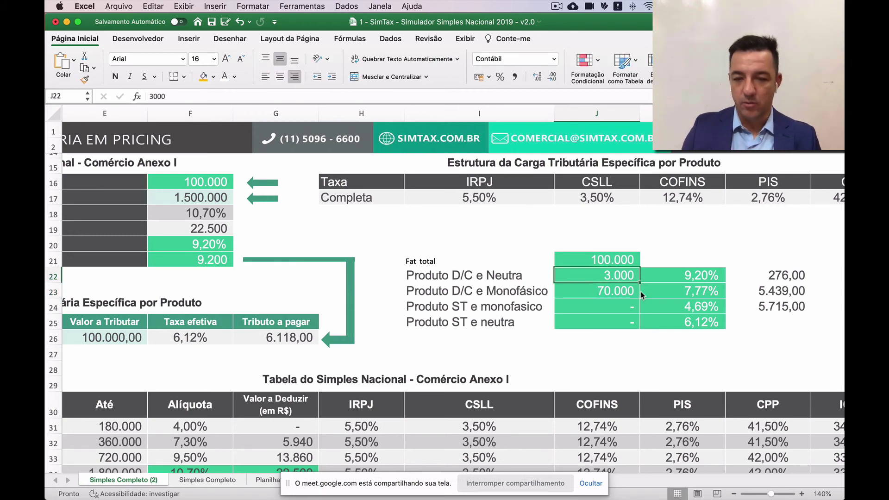
type("3000")
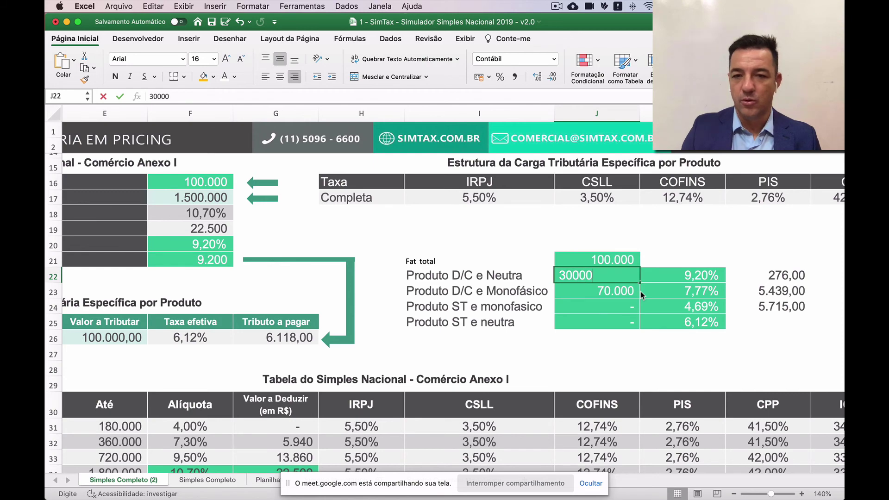
key("Return")
key("Return")
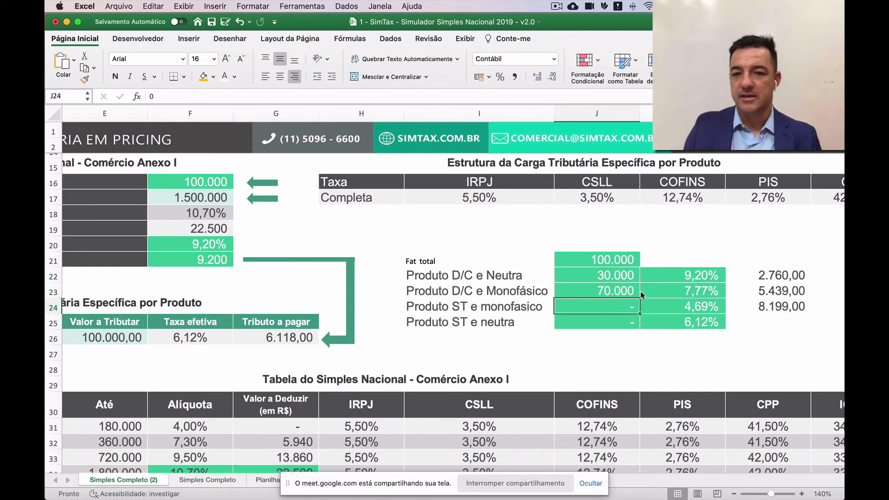
key("Return")
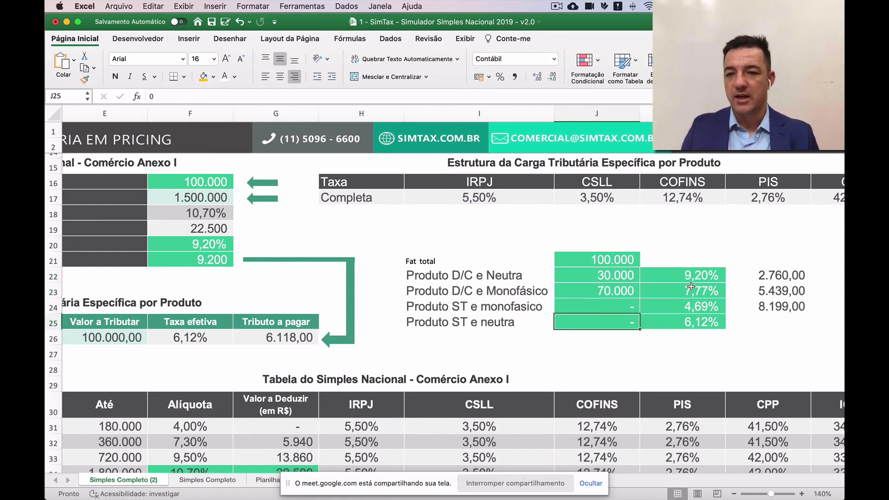
Re-enter the tax formula for "Produto D/C e Neutra" in L22 as =J22*K22, and select that cell.
left_click(772, 276)
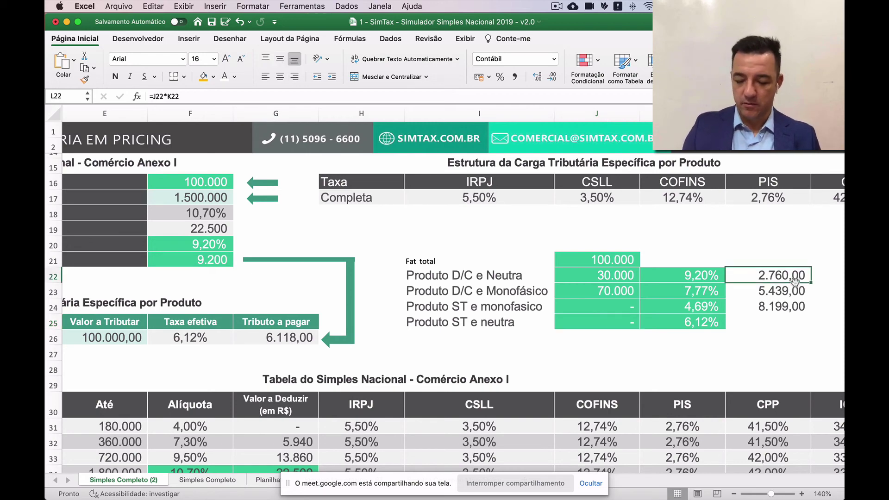
type("=")
key("Left")
key("Left")
key("Up")
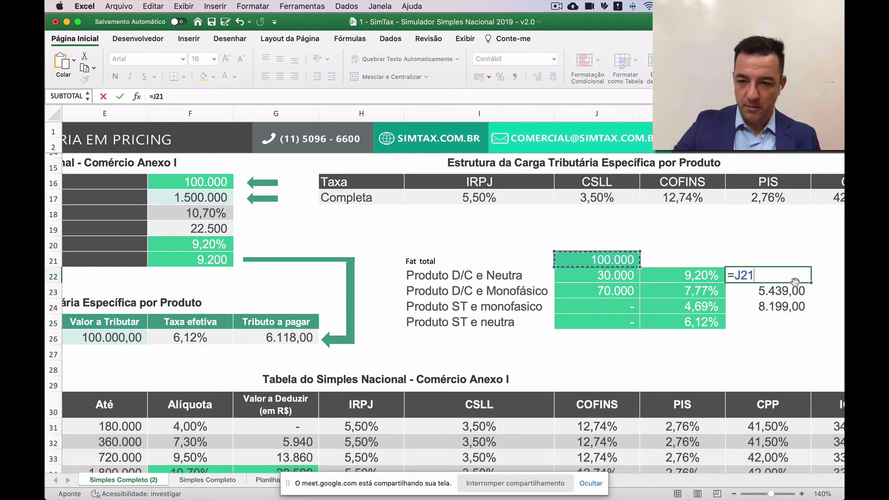
key("Down")
type("*")
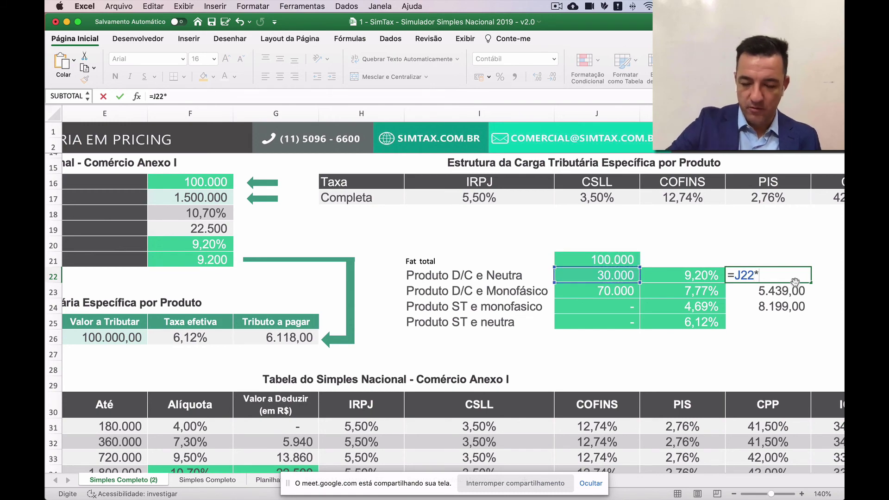
key("Left")
key("Return")
left_click(808, 278)
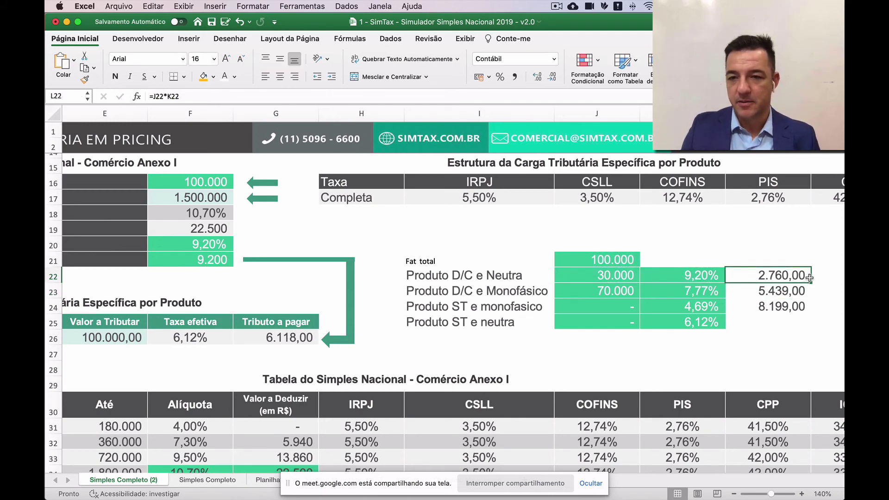
Copy the tax formula in L22 down through L25 and into L26.
left_click_drag(811, 281, 769, 327)
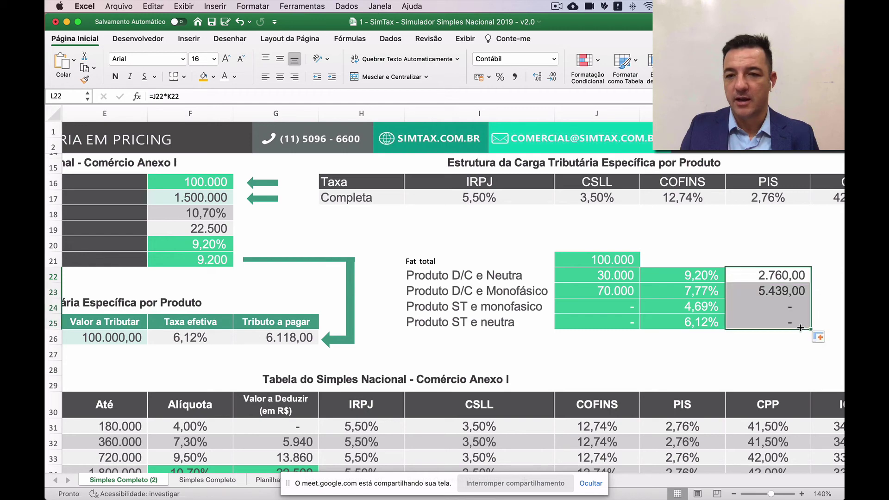
left_click(759, 334)
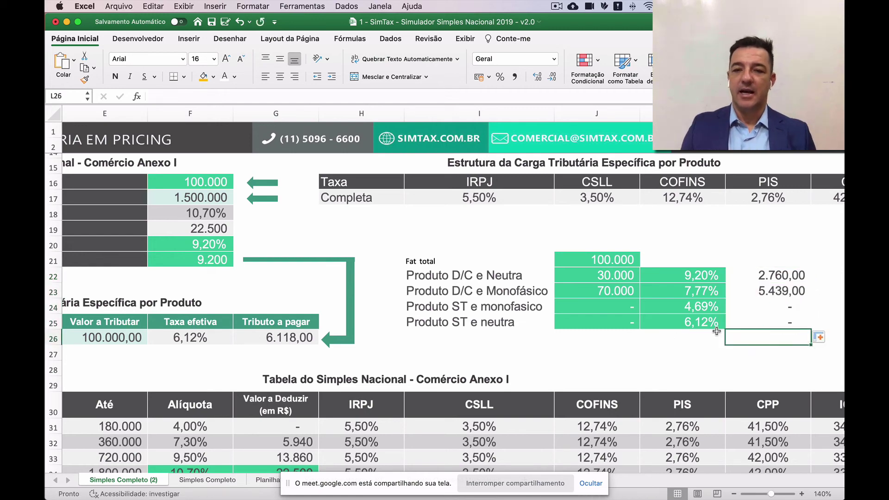
left_click(771, 319)
key("super+c")
scroll(771, 319, "right", 5)
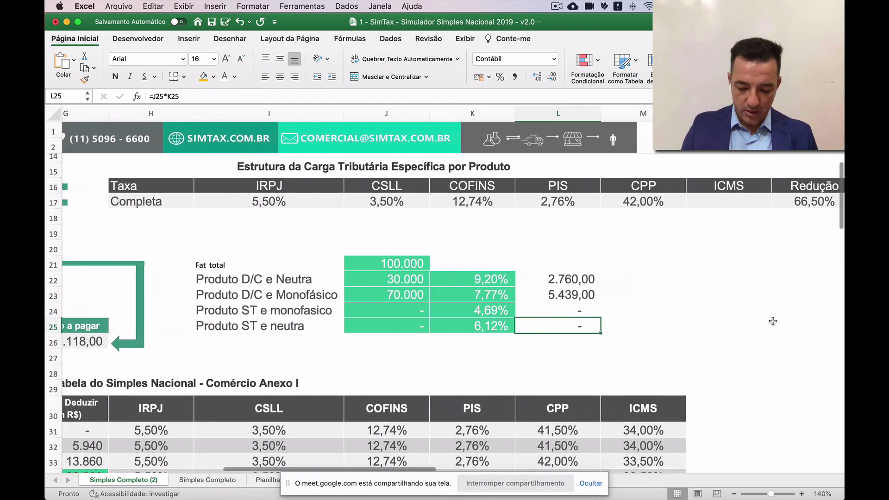
key("Down")
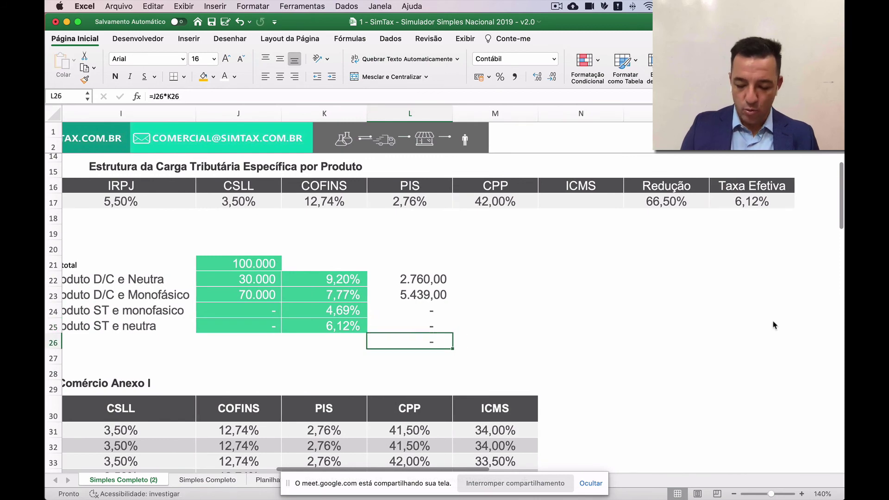
Total the tax column in L26 with =SOMA(L22:L25).
type("=som")
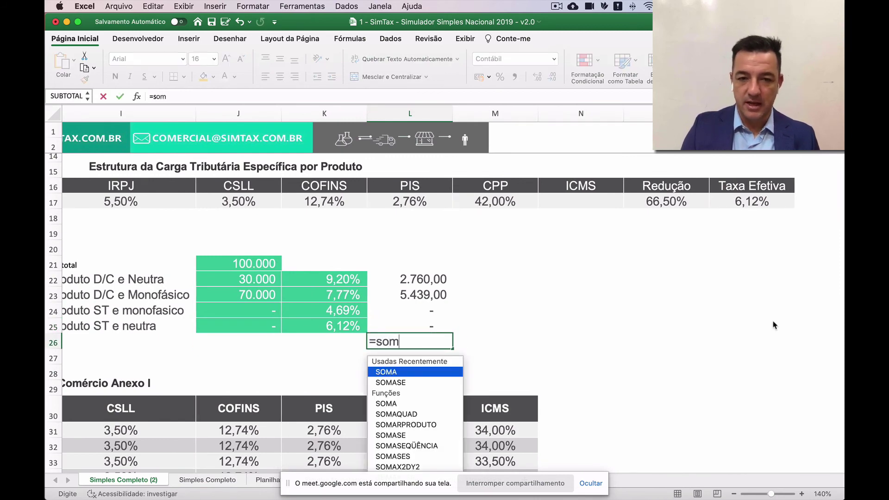
type("a(")
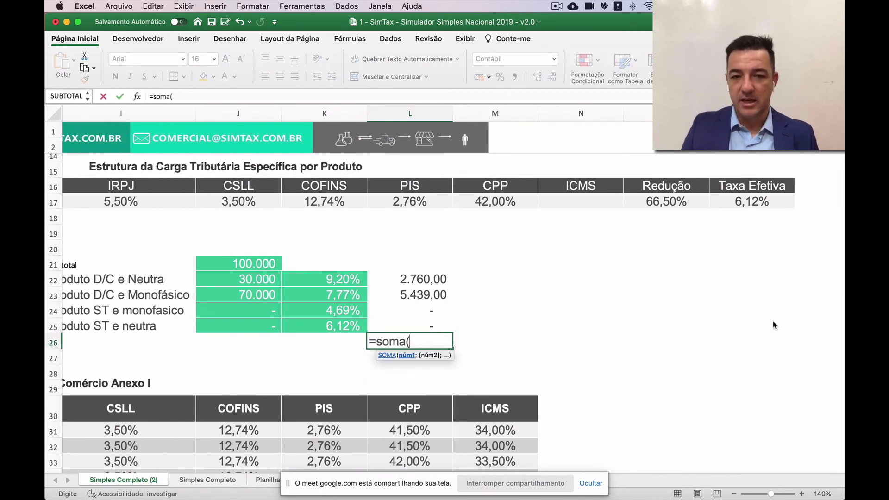
key("Up")
key("shift+Up")
key("shift+Up")
key("shift+Up")
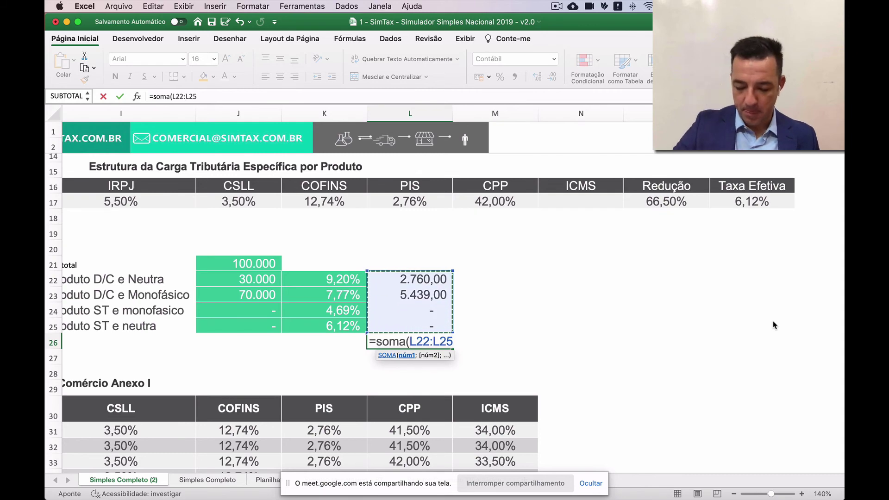
type(")")
key("Return")
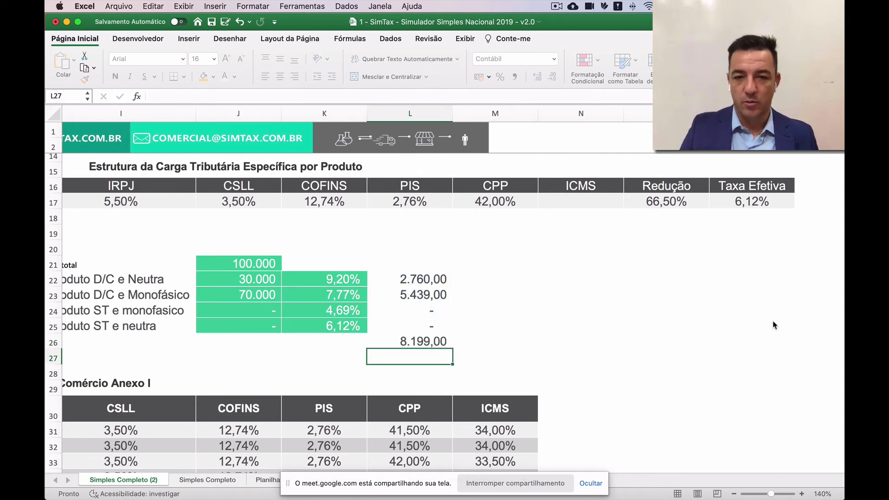
Examine the revenue and rate of the two D/C product combinations and compare them with the ST product rows.
scroll(655, 302, "left", 5)
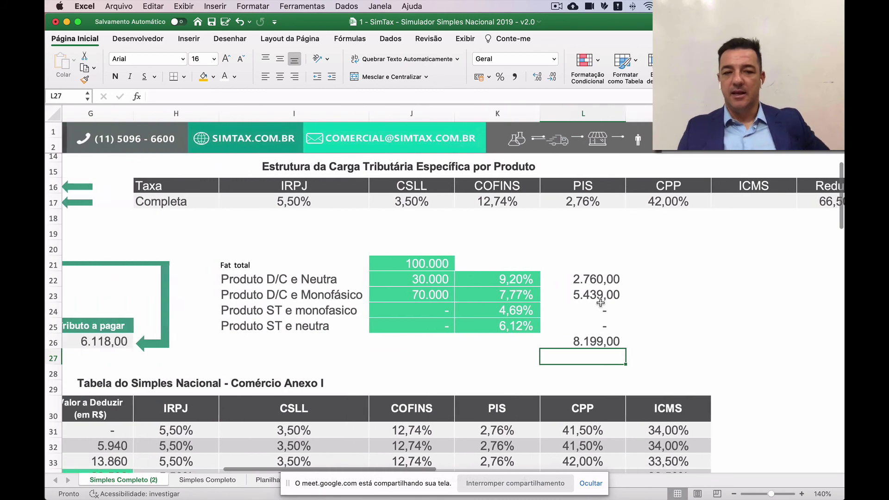
scroll(601, 303, "left", 5)
left_click(517, 279)
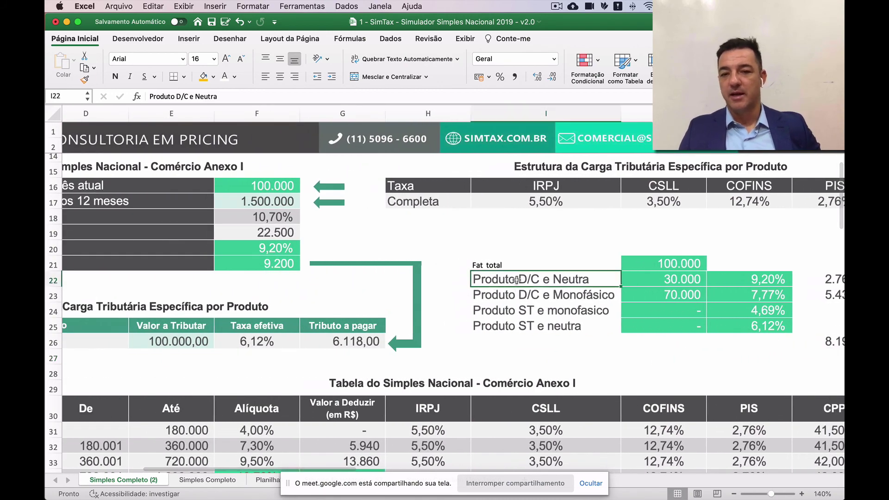
left_click_drag(517, 279, 516, 292)
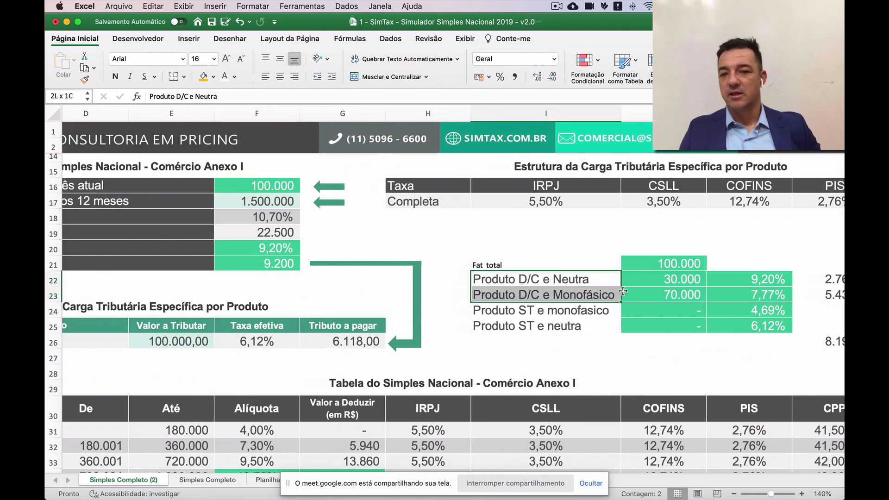
left_click_drag(623, 291, 745, 292)
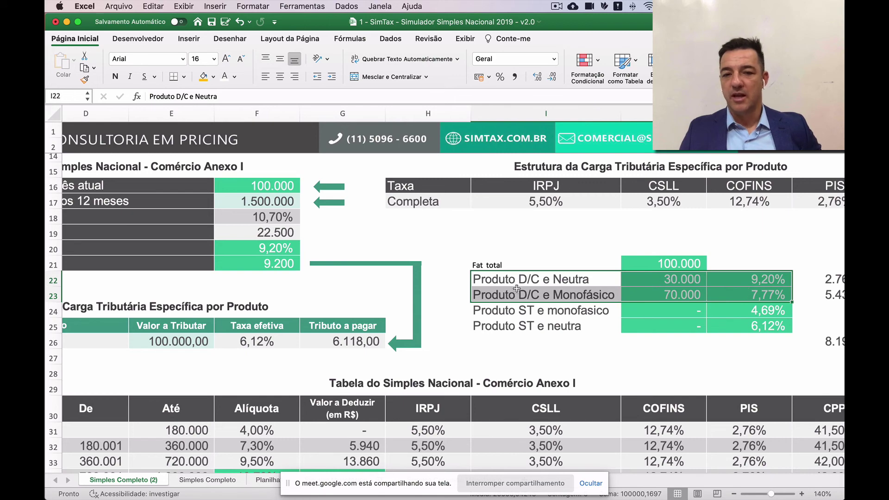
left_click(562, 279)
left_click(572, 295)
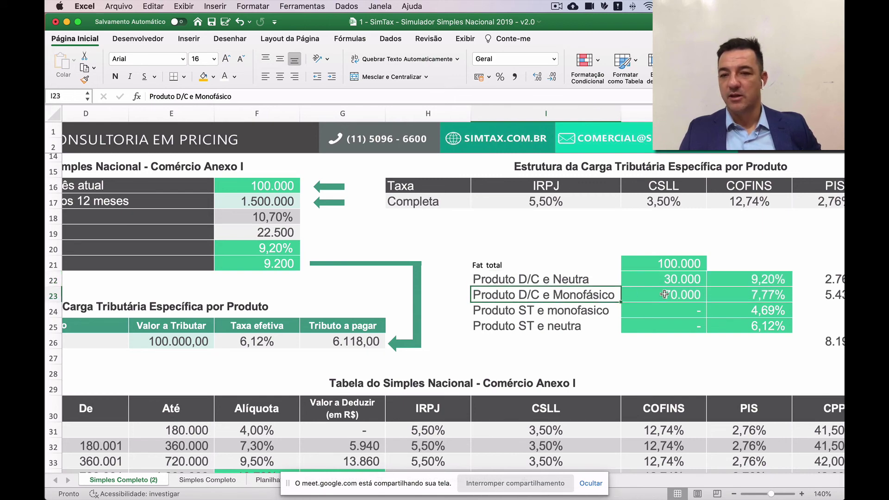
left_click_drag(670, 279, 670, 292)
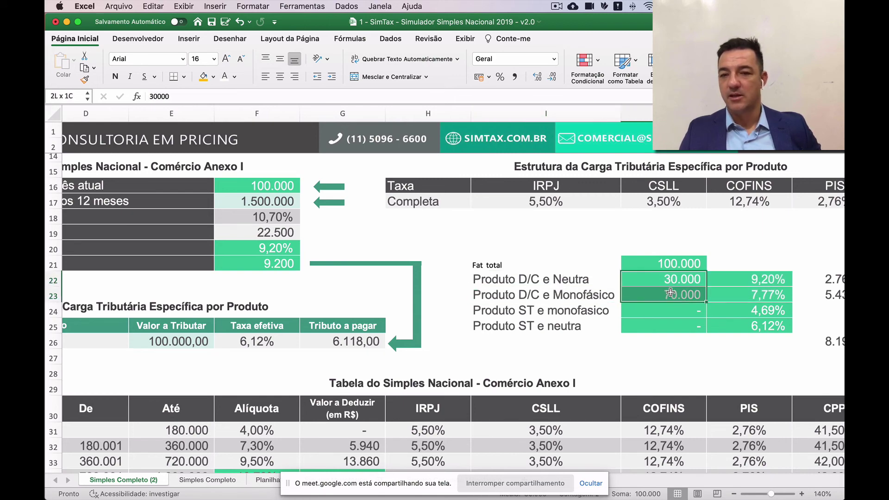
left_click(513, 314)
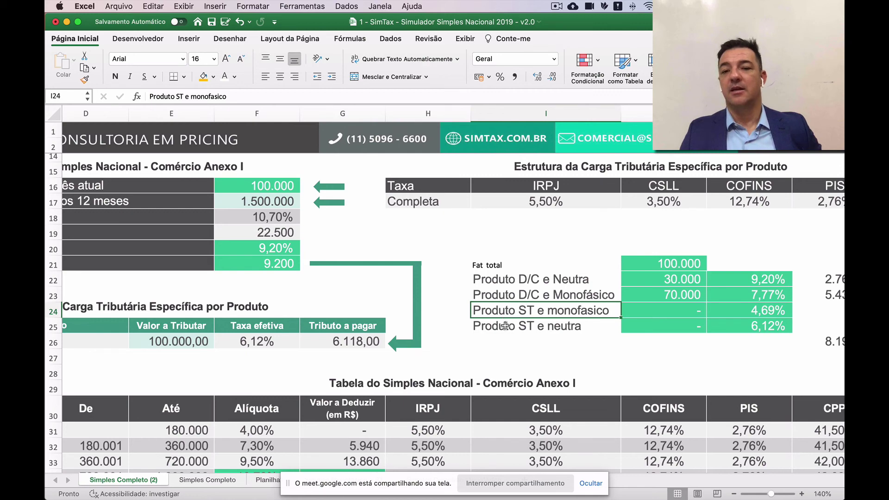
Copy the product tax block I21:L26 and paste it starting at N21.
scroll(708, 278, "right", 2)
scroll(708, 278, "right", 2)
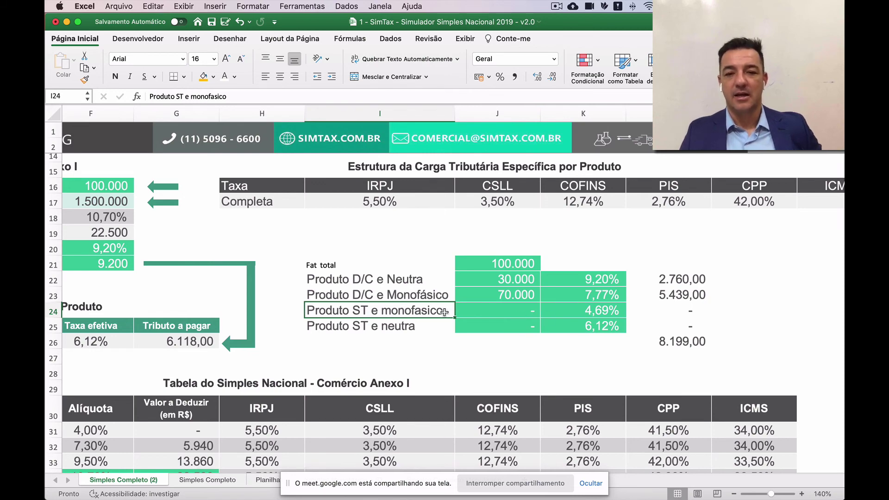
scroll(398, 308, "right", 4)
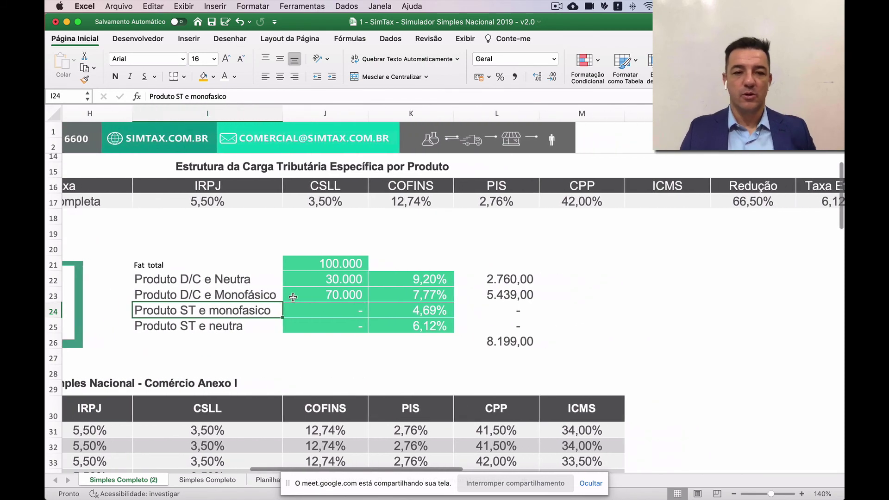
left_click_drag(201, 269, 495, 334)
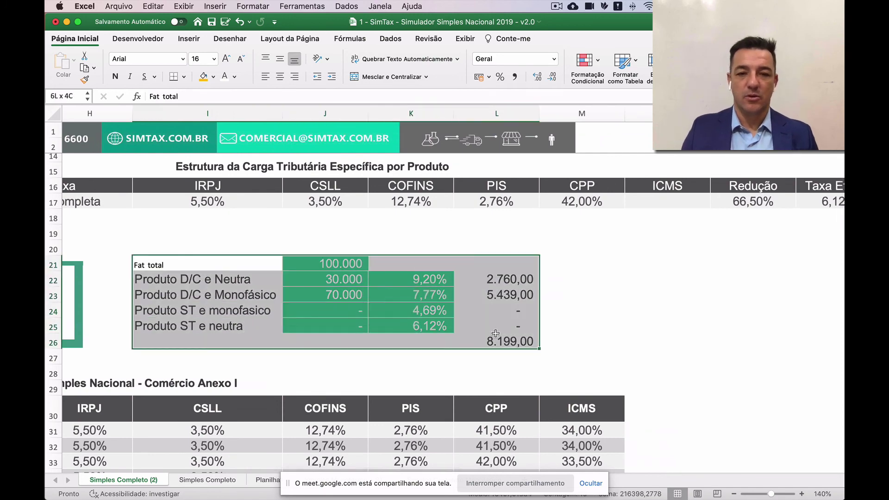
key("super+c")
left_click(642, 267)
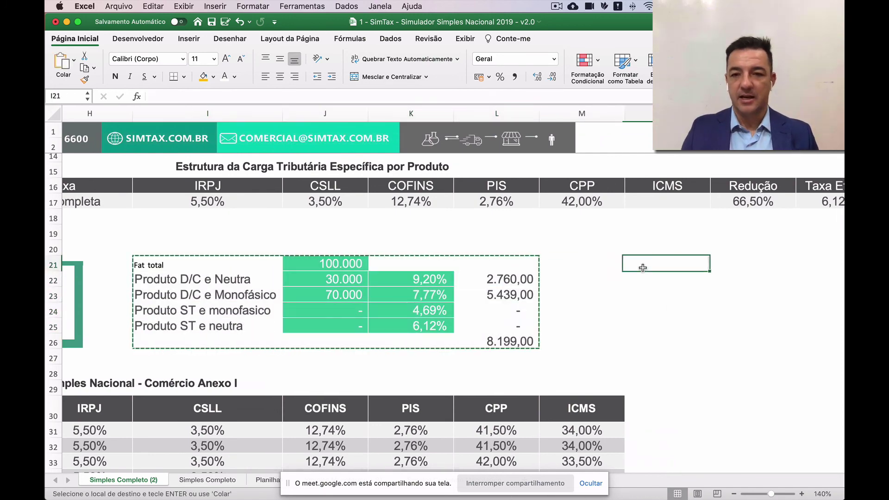
key("Return")
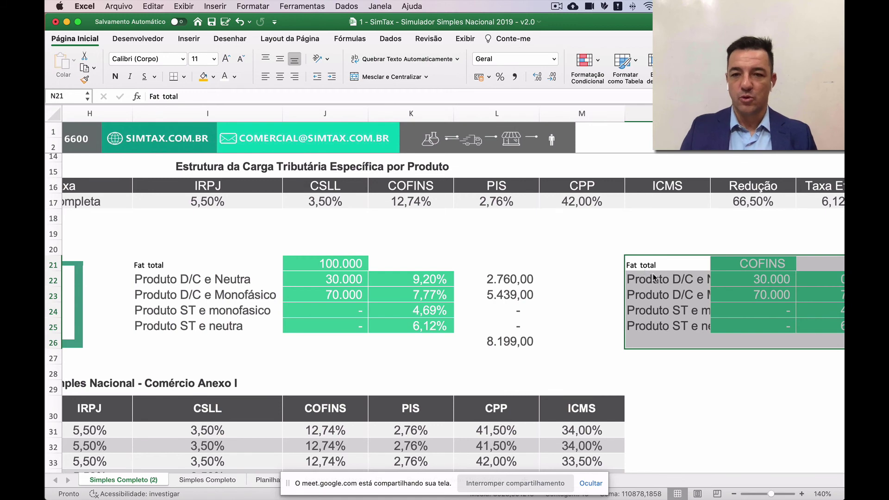
Widen column N so the full product names in the pasted block fit.
scroll(653, 275, "right", 5)
scroll(602, 296, "right", 1)
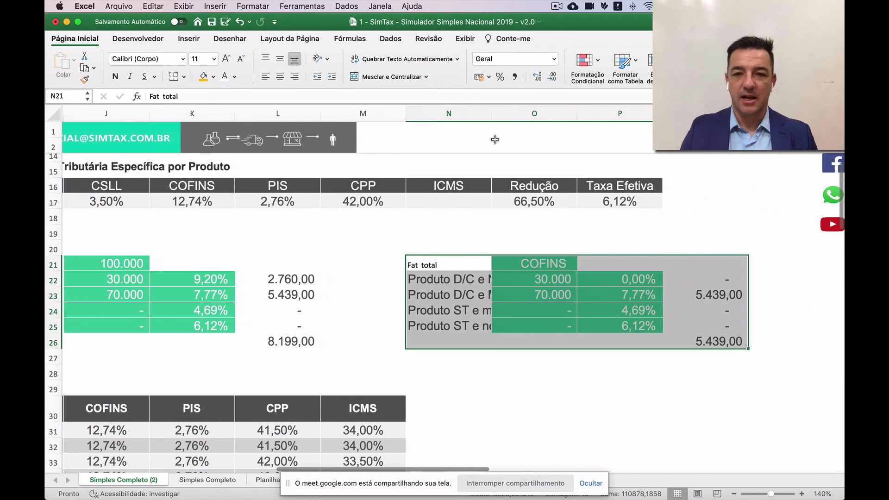
left_click_drag(493, 115, 561, 115)
Set the revenue of "Produto ST e monofasico" in O24 to 80.000.
left_click(606, 295)
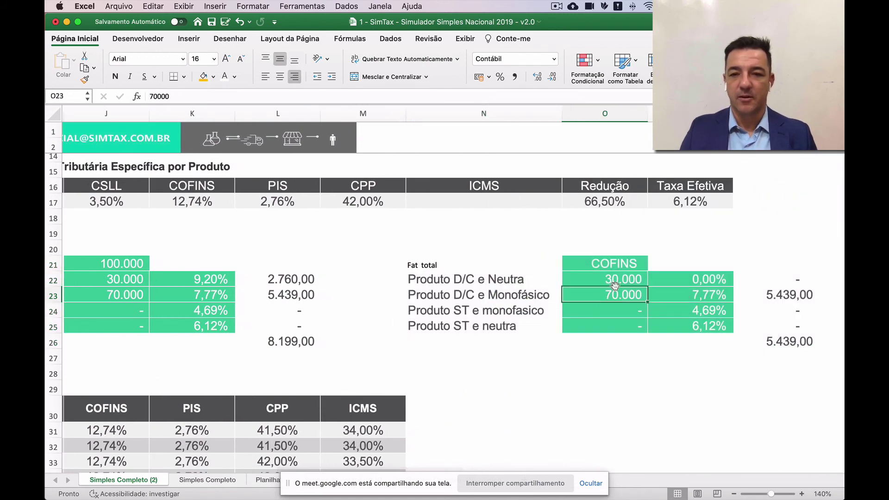
left_click(595, 315)
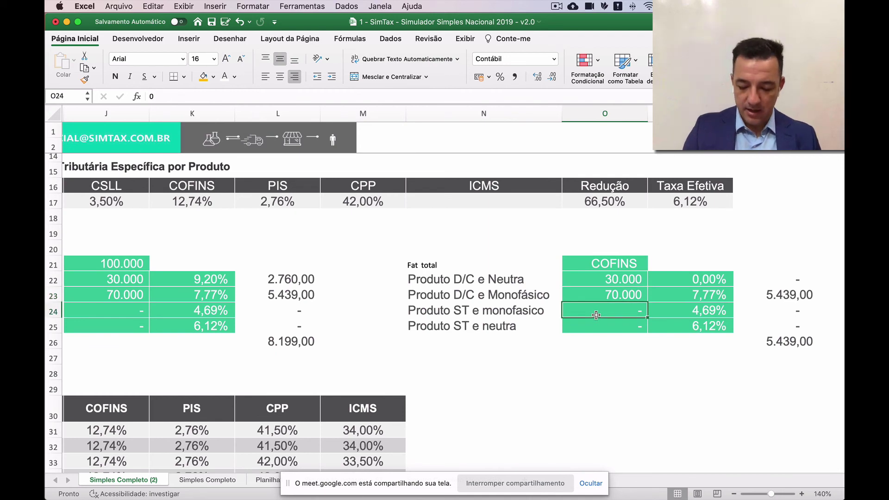
type("80000")
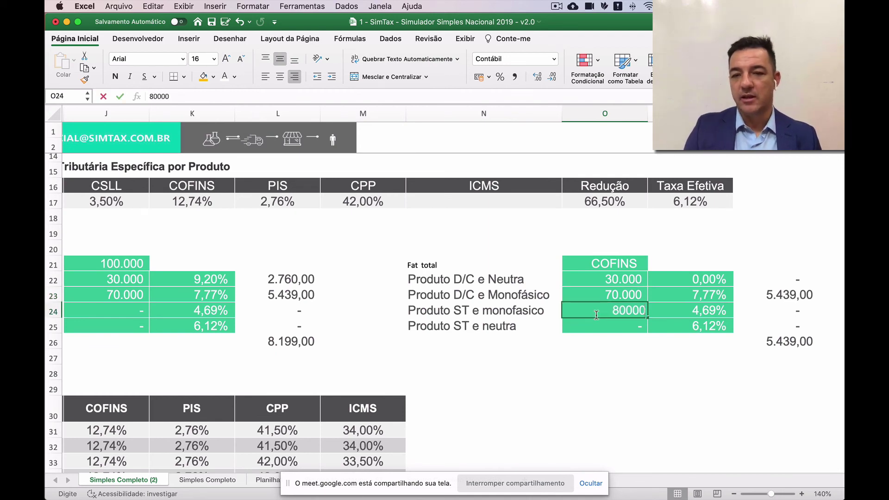
key("Return")
Set the revenue of "Produto D/C e Neutra" in O22 to 15.000.
key("Up")
key("Up")
key("Up")
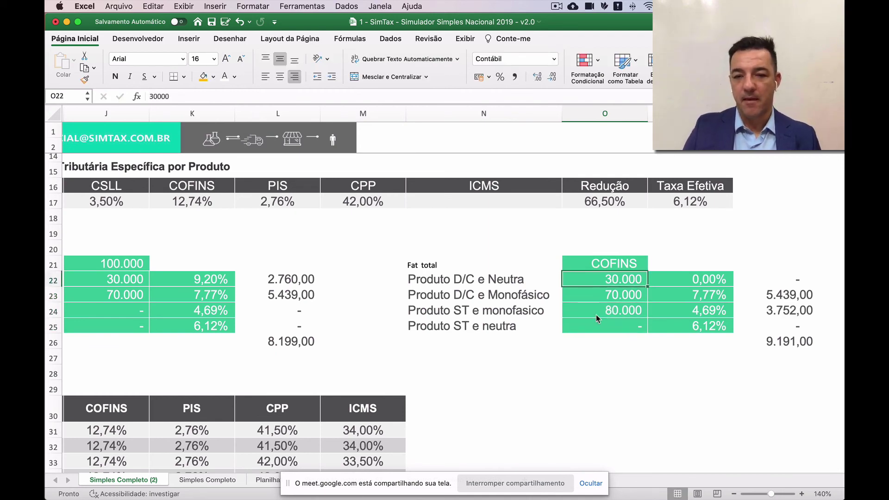
type("2000")
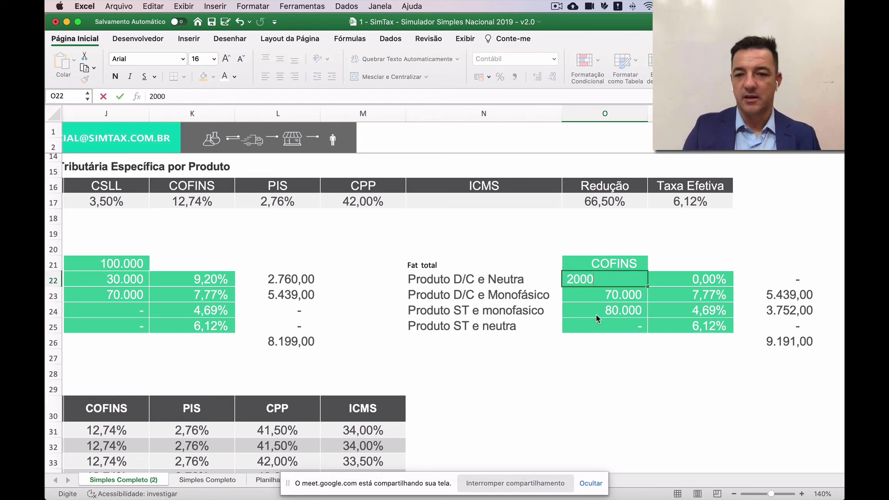
key("BackSpace")
key("BackSpace")
key("BackSpace")
key("BackSpace")
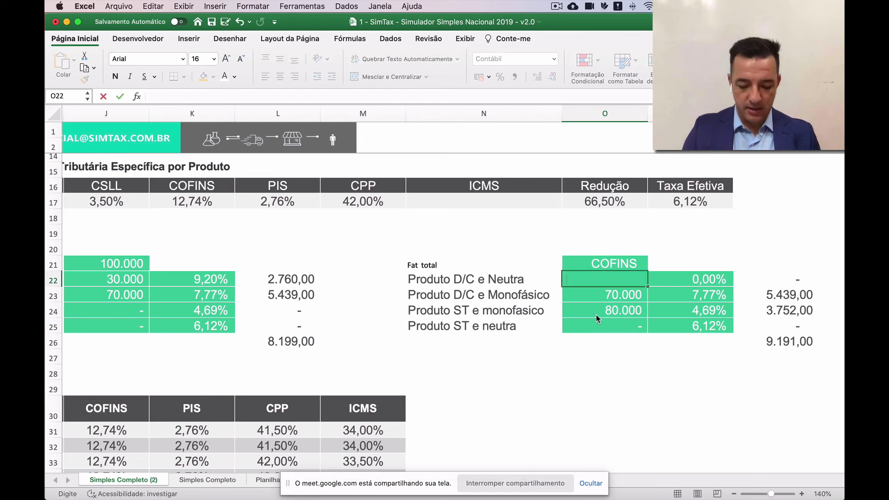
type("15000")
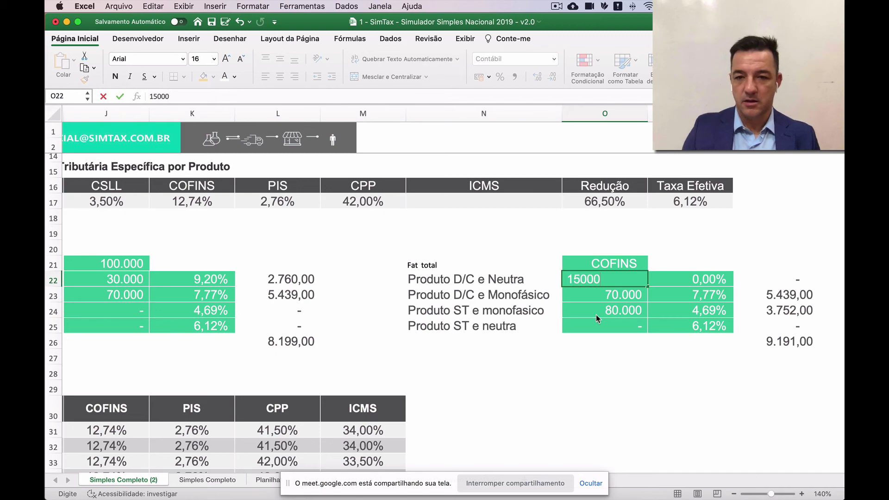
key("Return")
Set the revenue of "Produto ST e neutra" in O25 to 5.000.
key("Down")
key("Down")
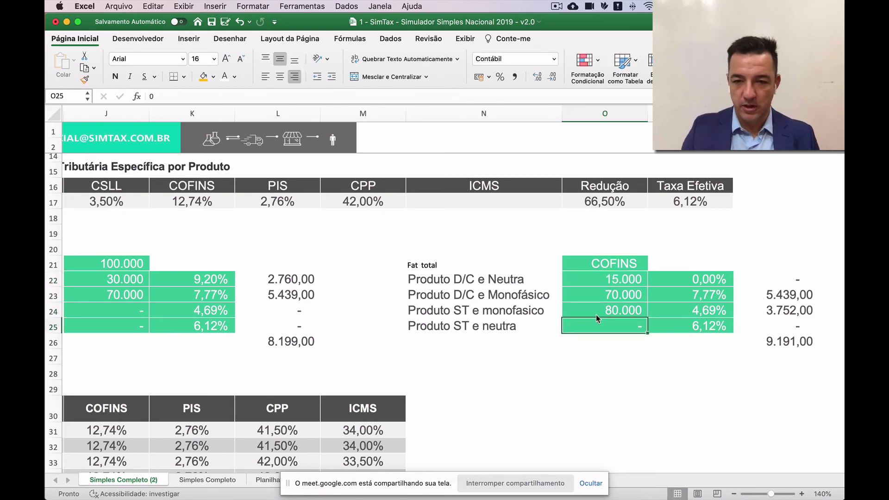
type("5")
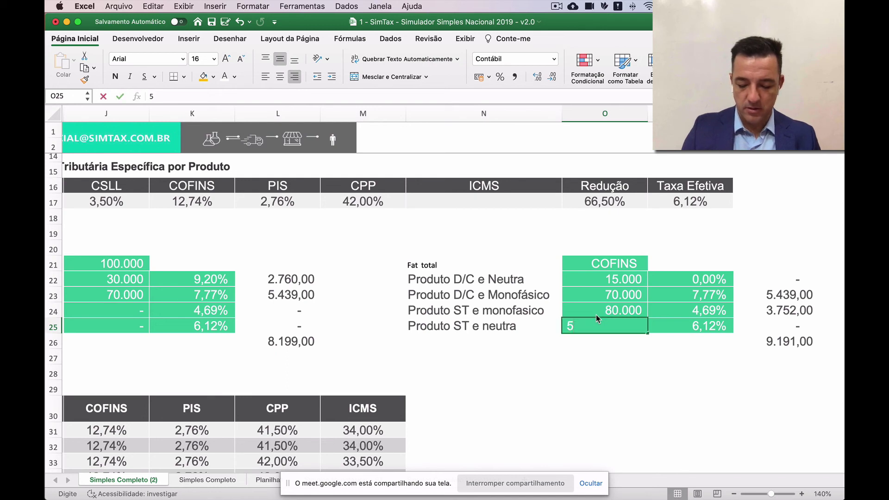
type("0000")
key("BackSpace")
key("Return")
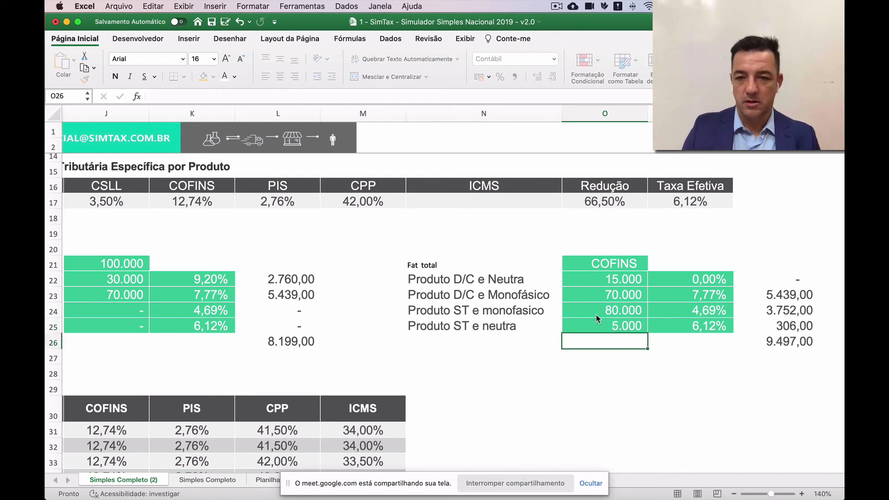
Clear the revenue of "Produto D/C e Monofásico" in O23 and select the tax total in Q26.
left_click(611, 298)
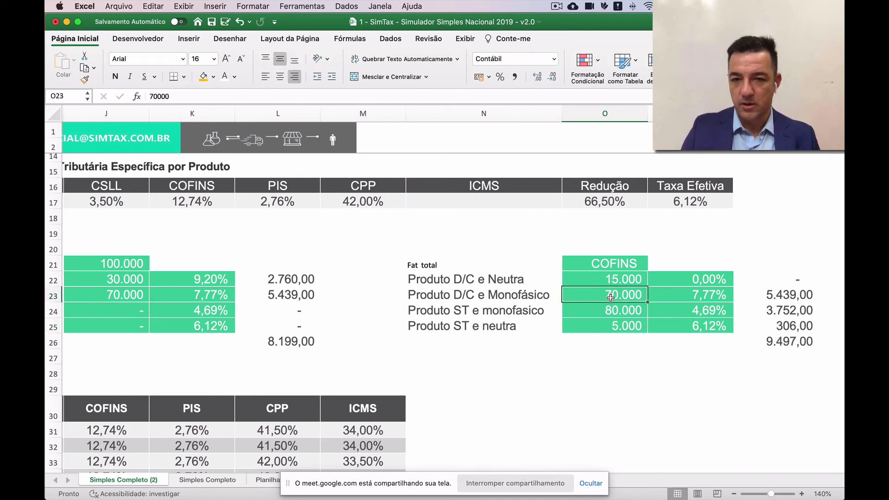
key("Delete")
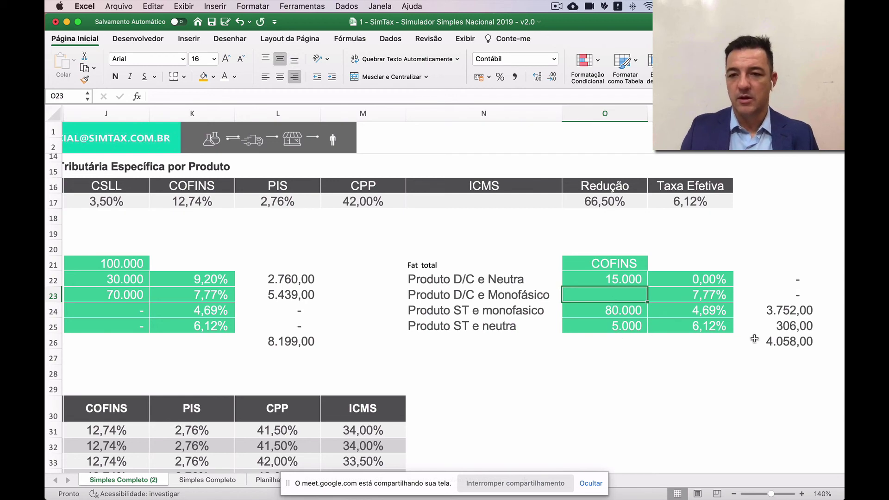
left_click(779, 342)
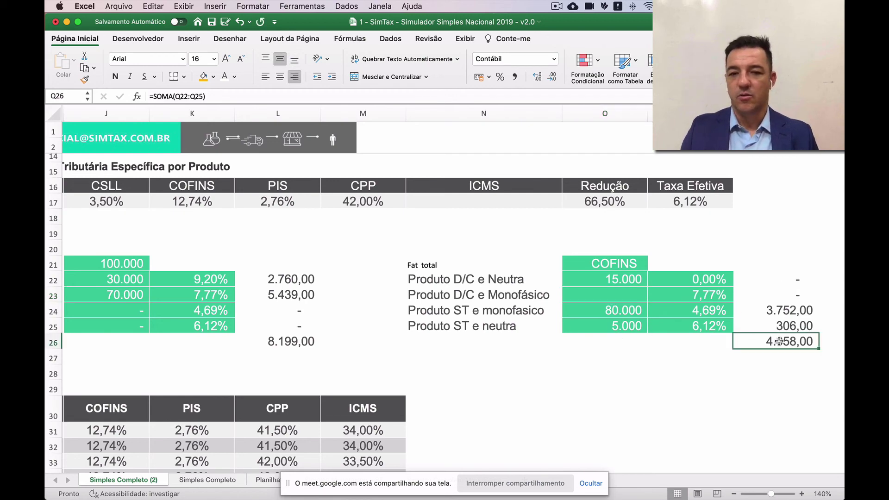
scroll(428, 353, "left", 2)
scroll(428, 353, "left", 10)
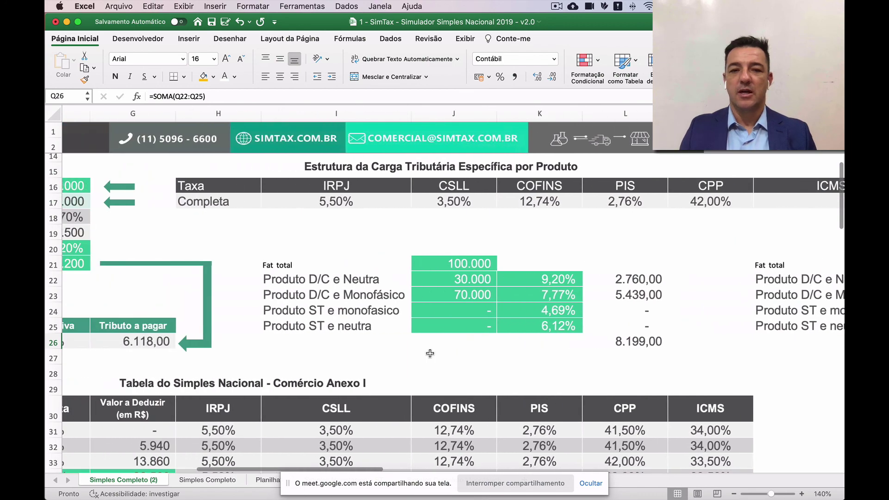
Stop sharing the screen with the meeting and switch to the Google Meet call in Chrome.
scroll(431, 353, "left", 3)
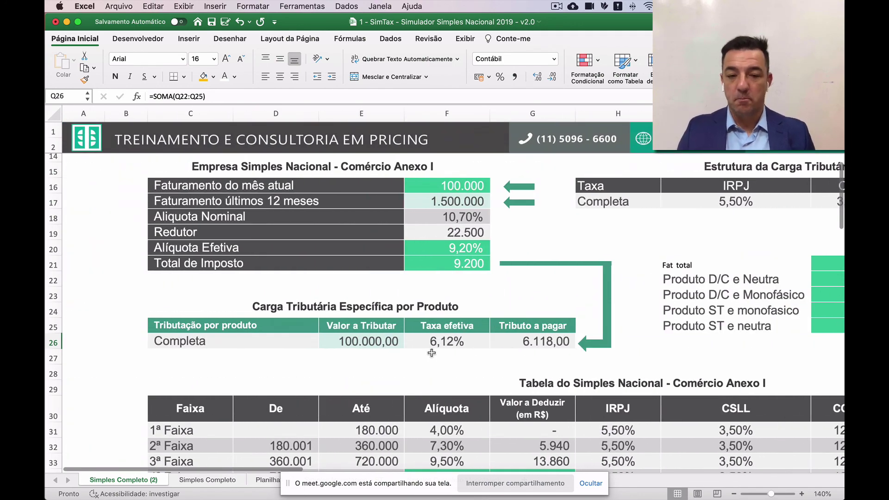
left_click(517, 485)
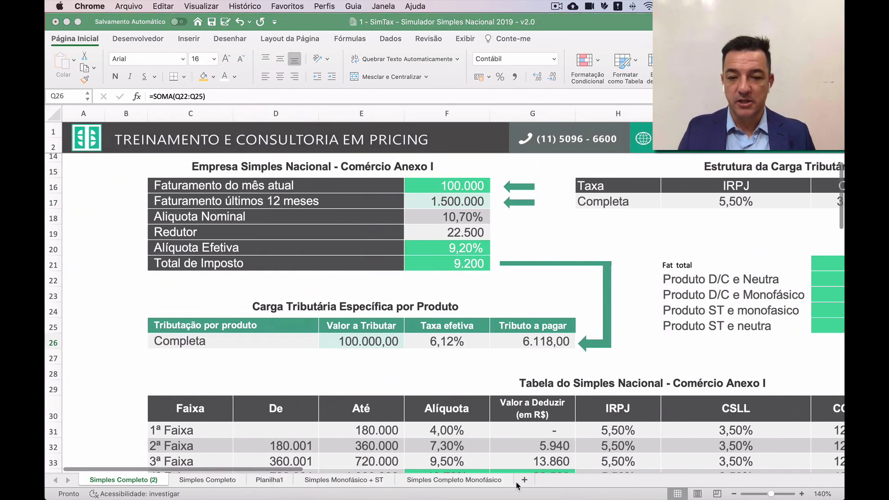
left_click(650, 320)
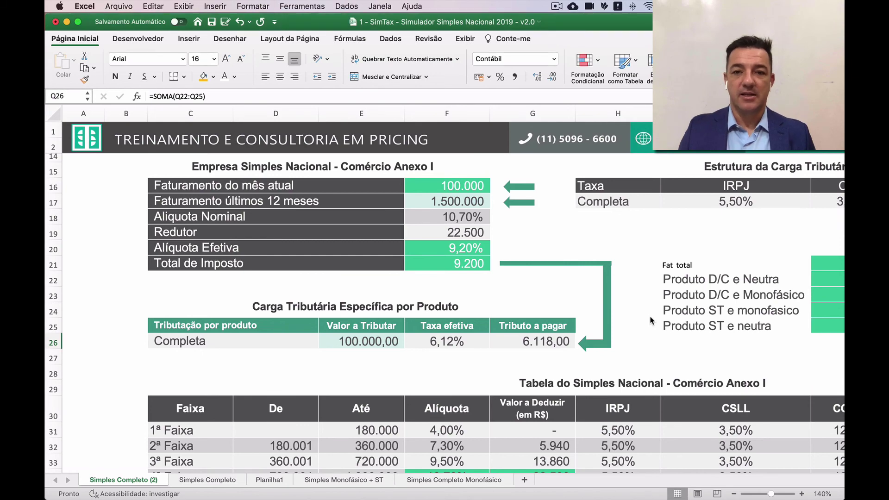
key("super+Tab")
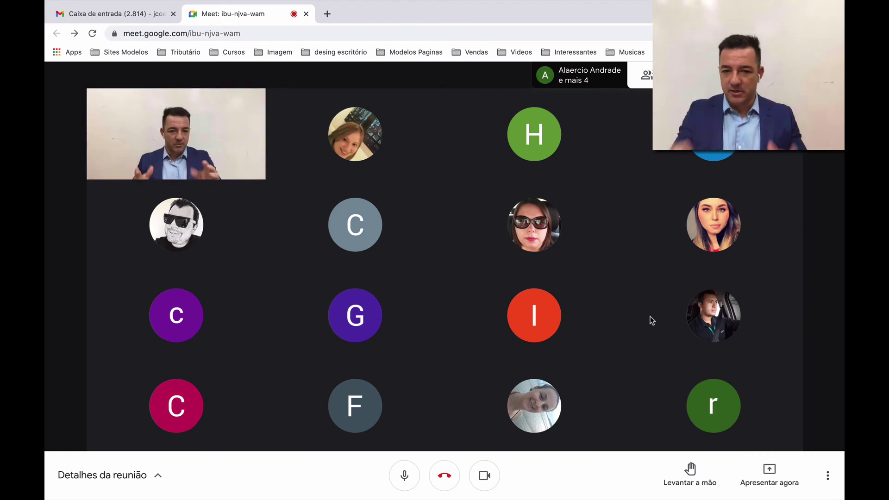
Present the entire screen to the Google Meet participants and switch away from the call window.
left_click(769, 474)
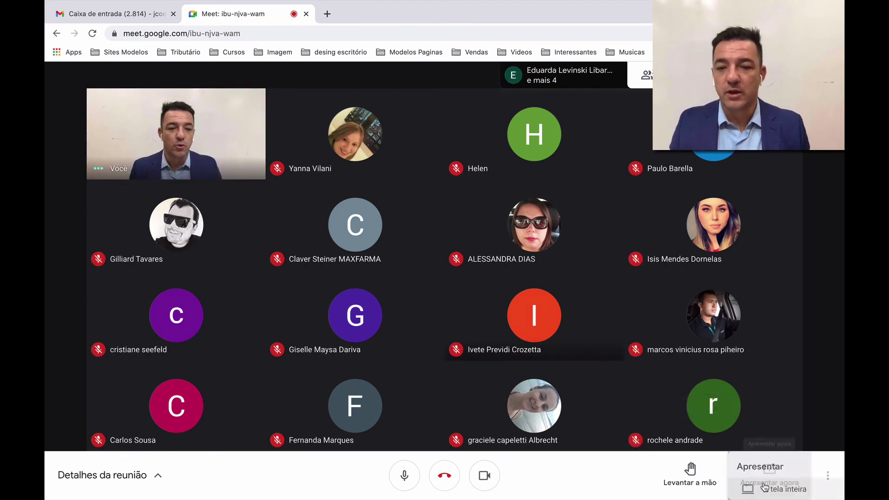
left_click(741, 378)
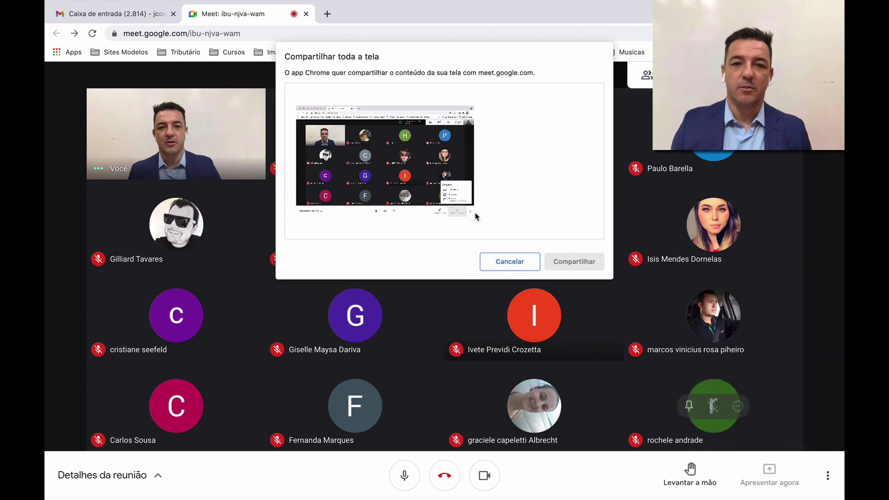
left_click(557, 268)
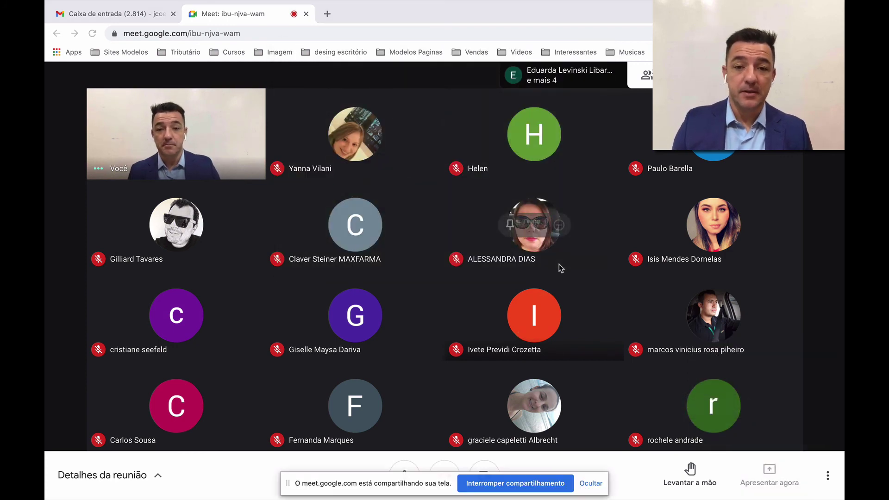
key("super+Tab")
key("super+Tab")
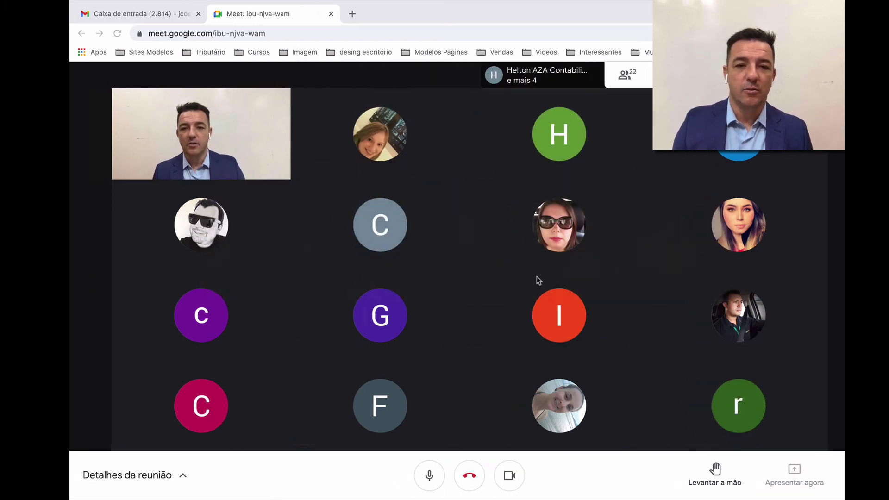